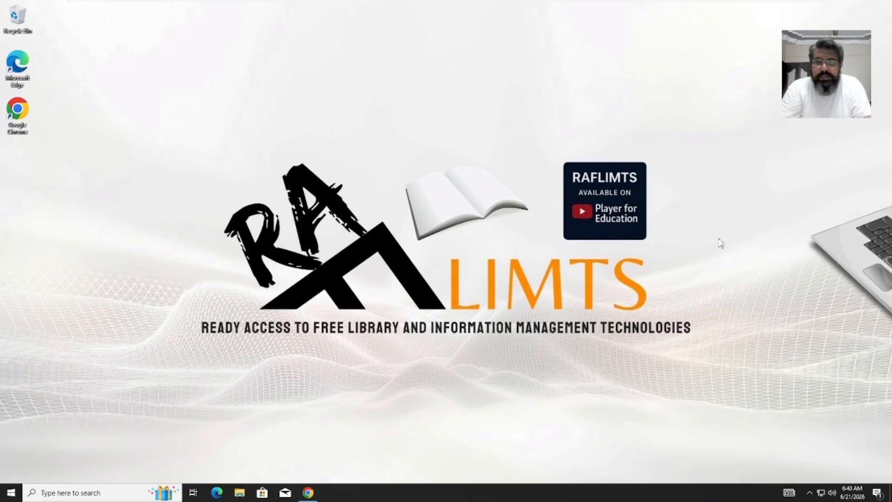
- Start Google Chrome from its taskbar icon
left_click(315, 498)
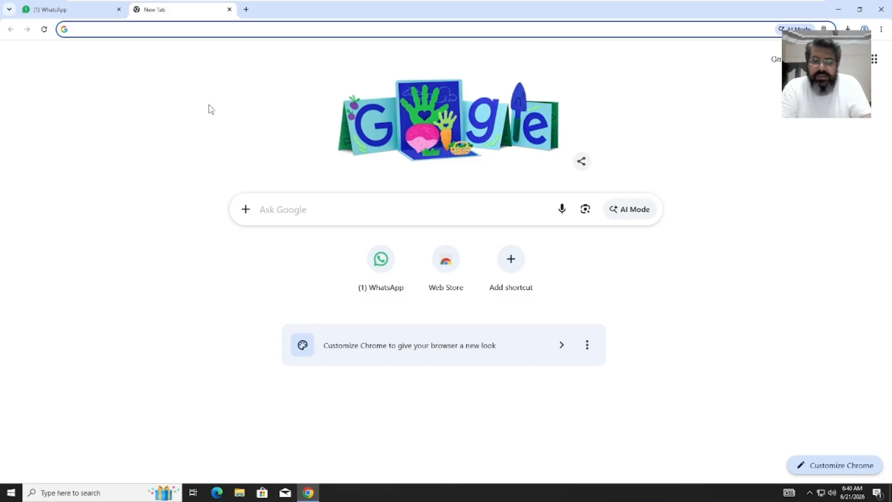
- Search Google for 'subjetsplus' from the address bar
type("subj")
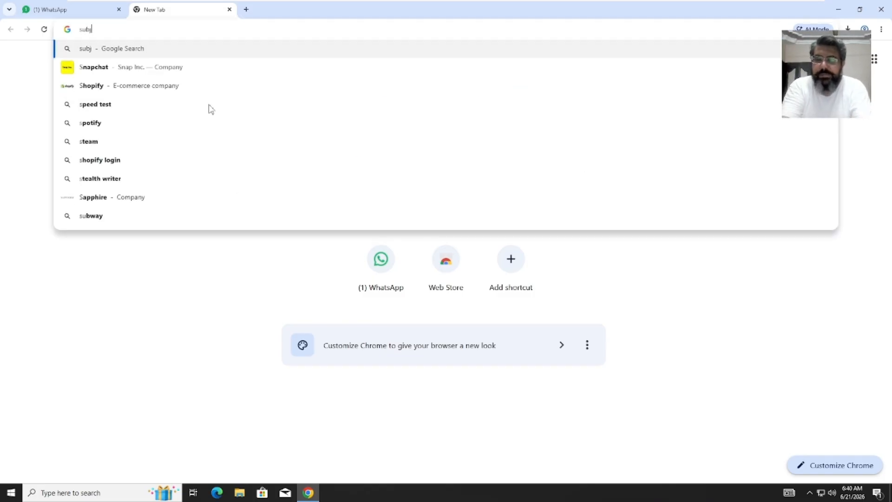
type("ets")
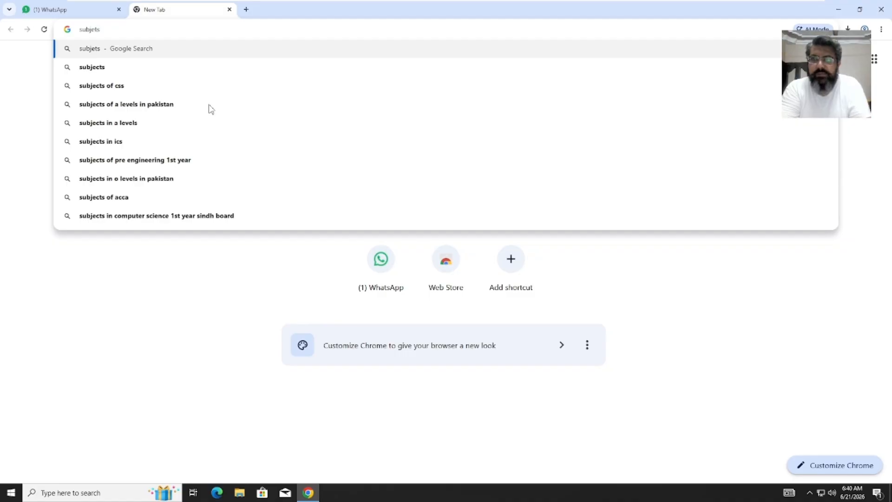
type("plus")
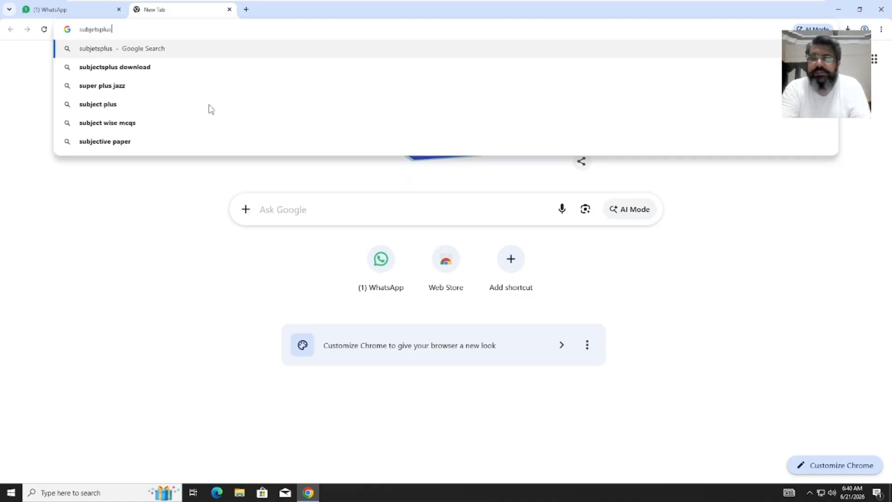
key("Return")
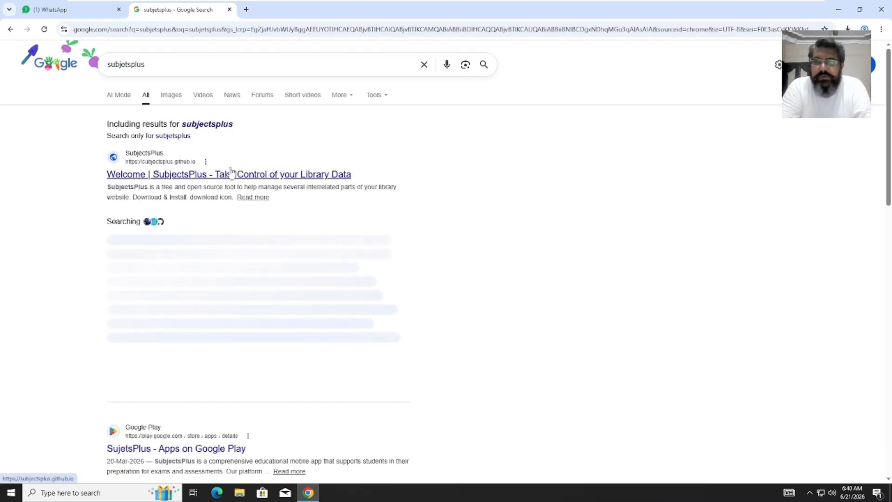
- Open the 'Welcome | SubjectsPlus' result and browse its download, features and about sections
left_click(289, 173)
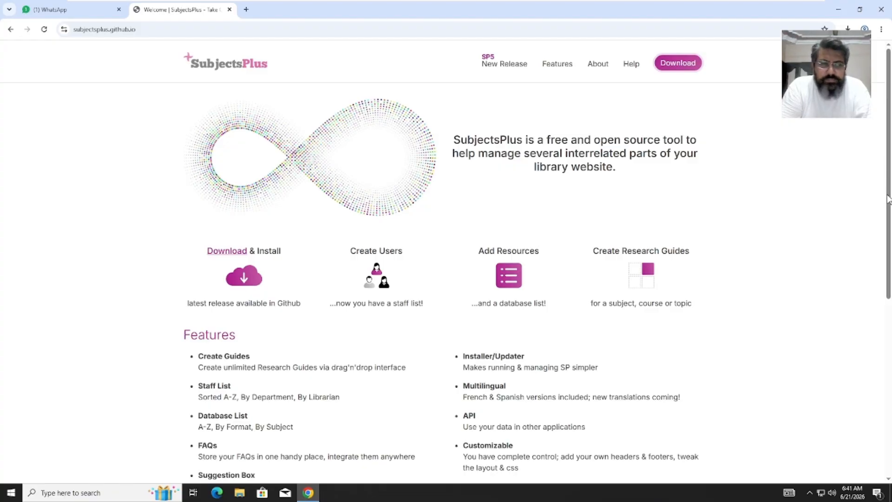
left_click_drag(888, 194, 884, 258)
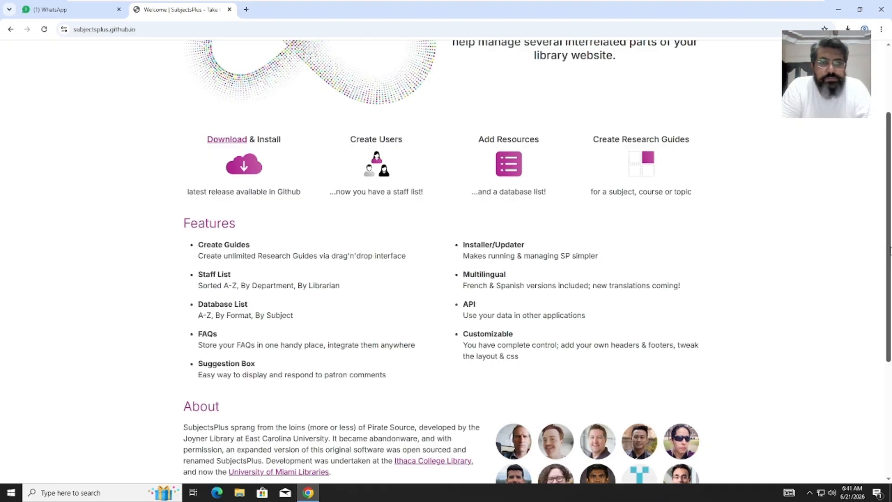
left_click_drag(890, 251, 890, 311)
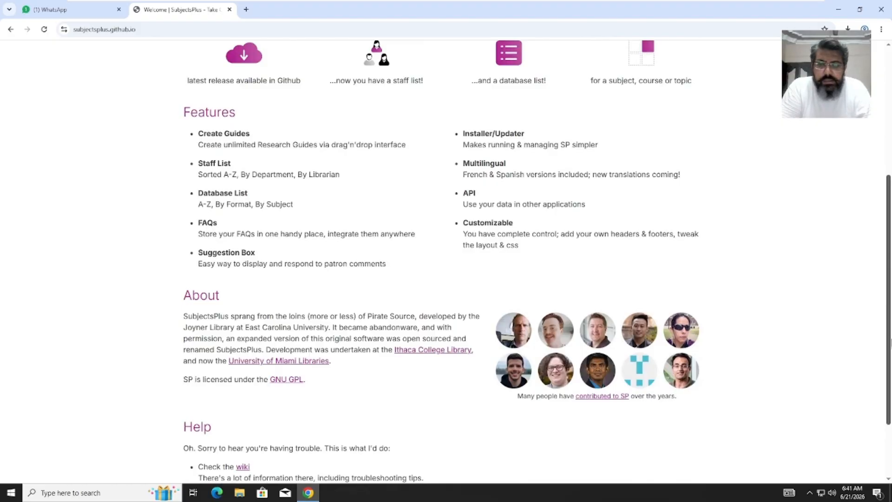
scroll(891, 344, "down", 1)
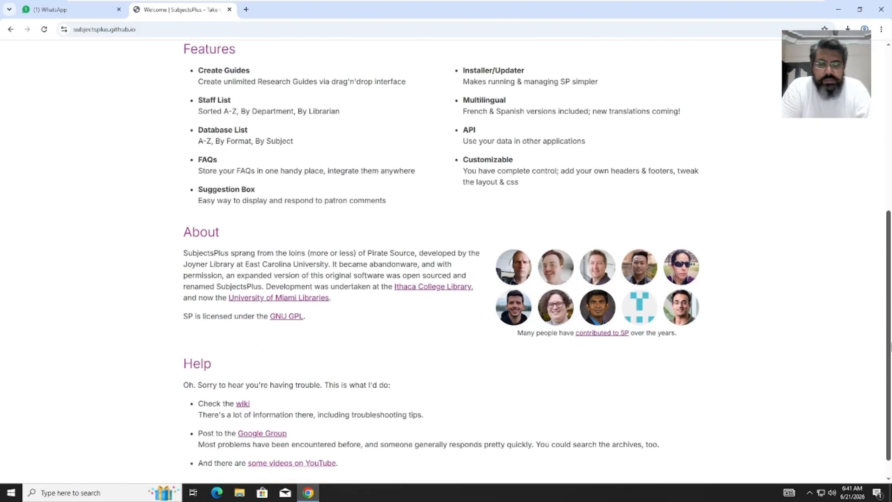
scroll(891, 305, "up", 2)
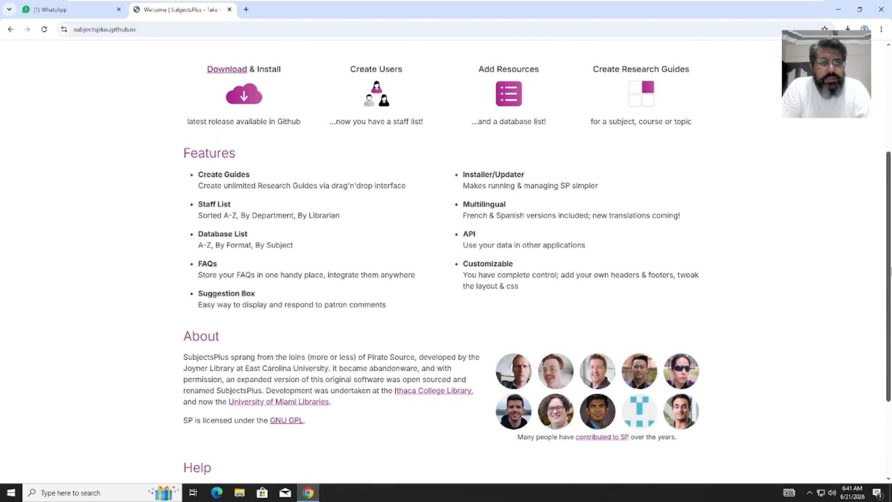
scroll(891, 271, "up", 1)
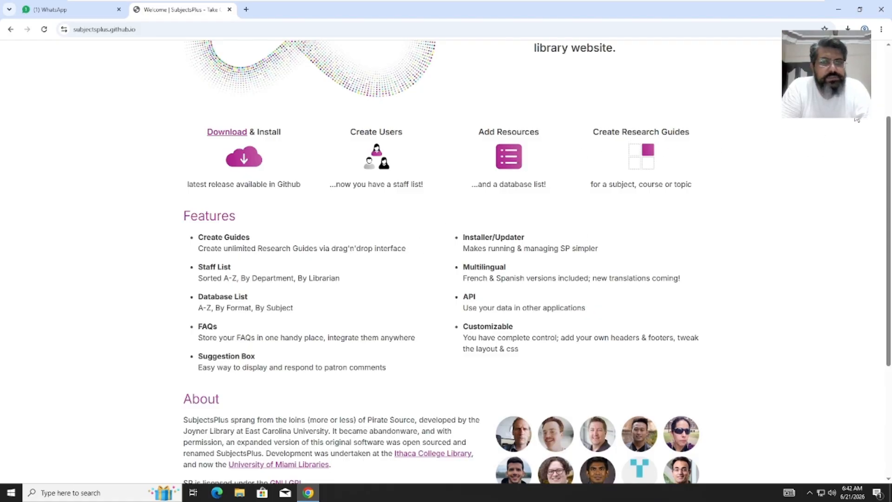
scroll(889, 92, "up", 3)
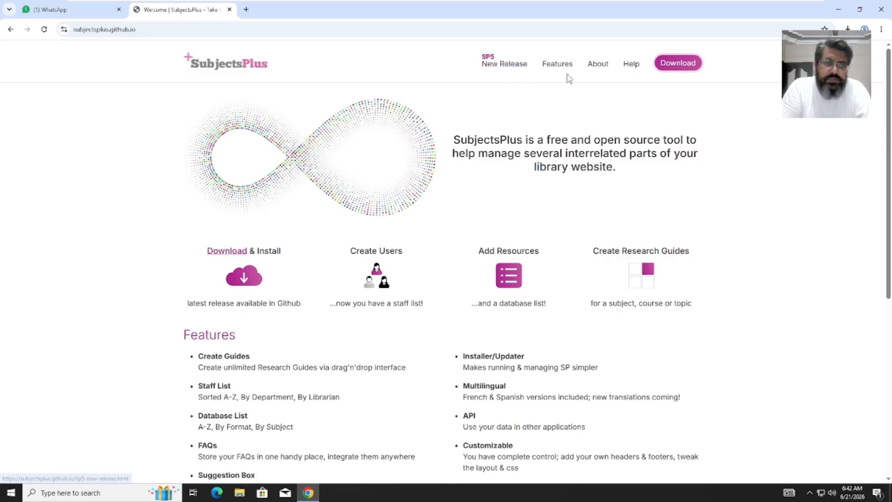
- Open the GitHub releases via Download, view the SP5 New Release page, then return to Releases
left_click(679, 65)
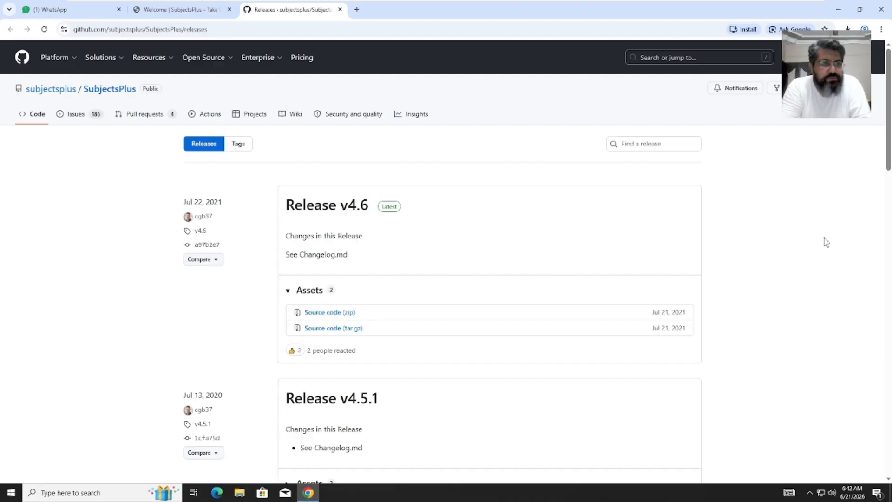
left_click_drag(888, 166, 887, 187)
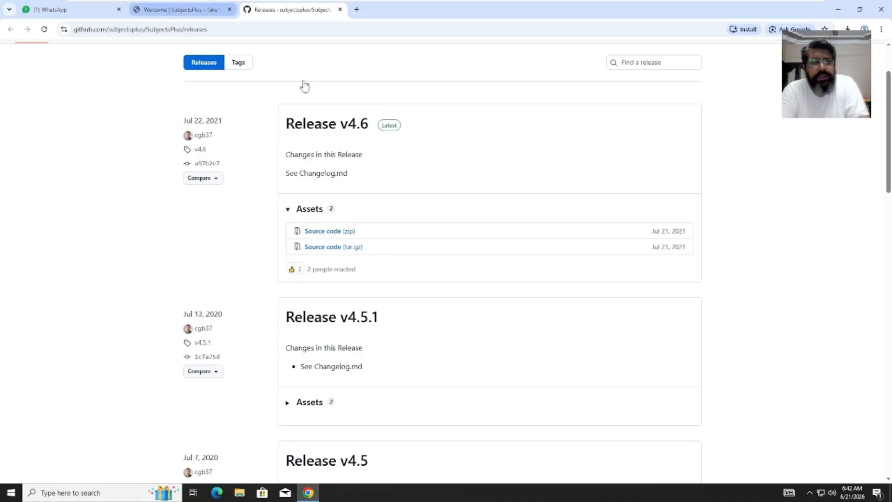
left_click(189, 9)
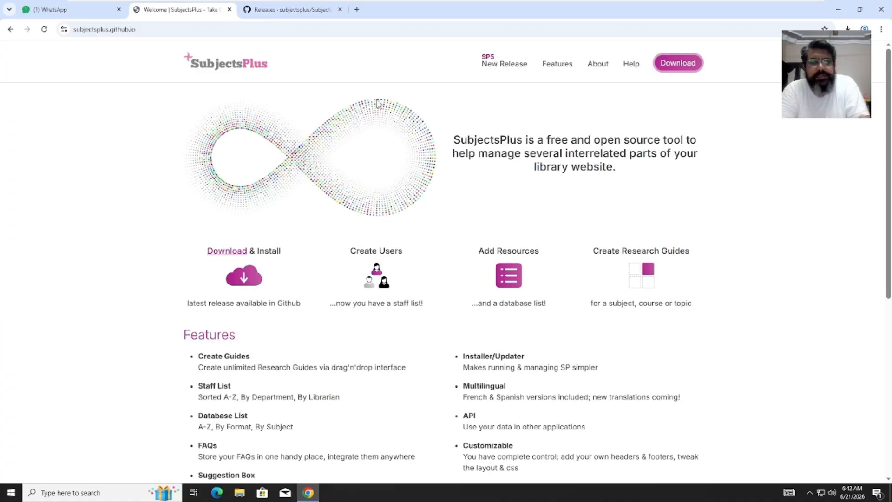
left_click(487, 61)
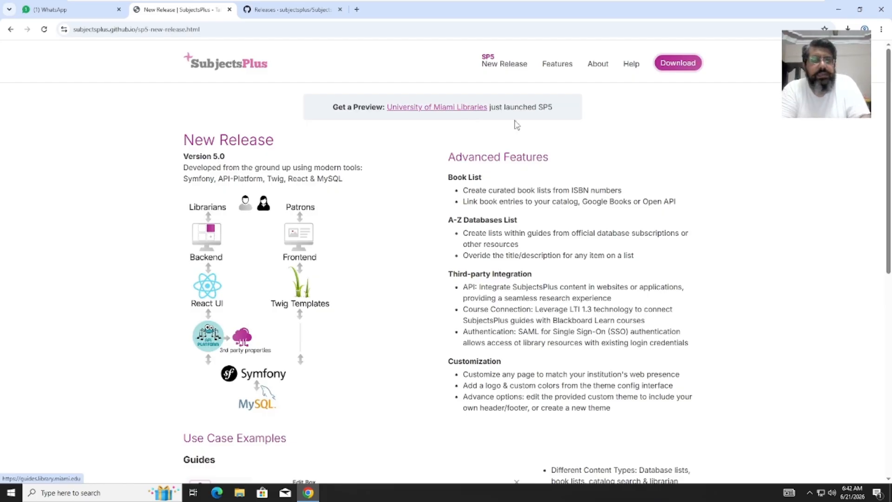
left_click_drag(890, 170, 883, 385)
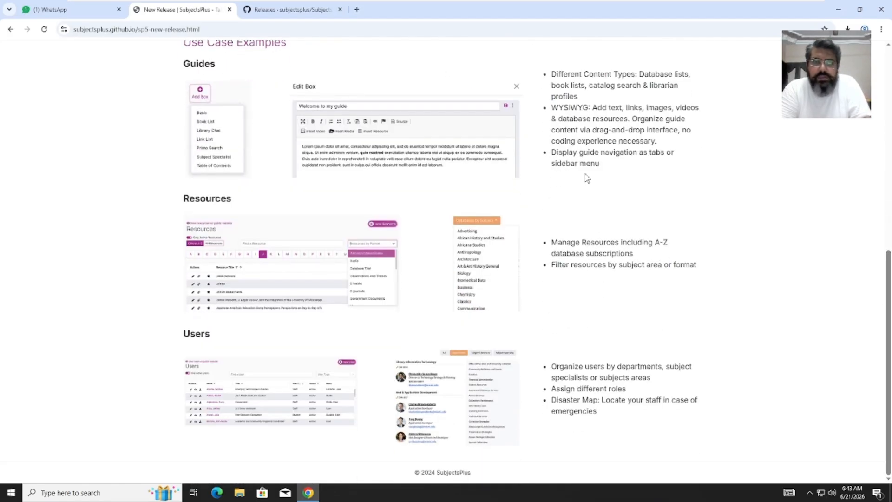
left_click(304, 12)
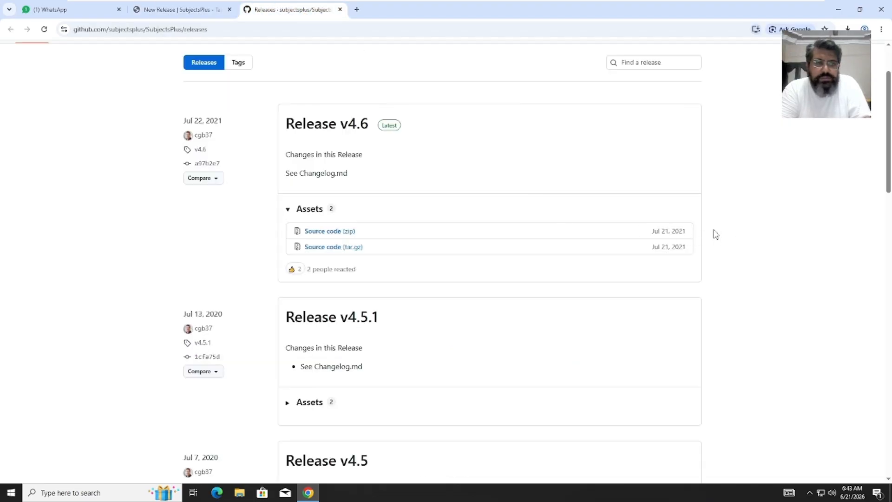
- Zoom the Release v4.6 page to 125%, download its Source code zip, and move to the new tab
left_click(357, 9)
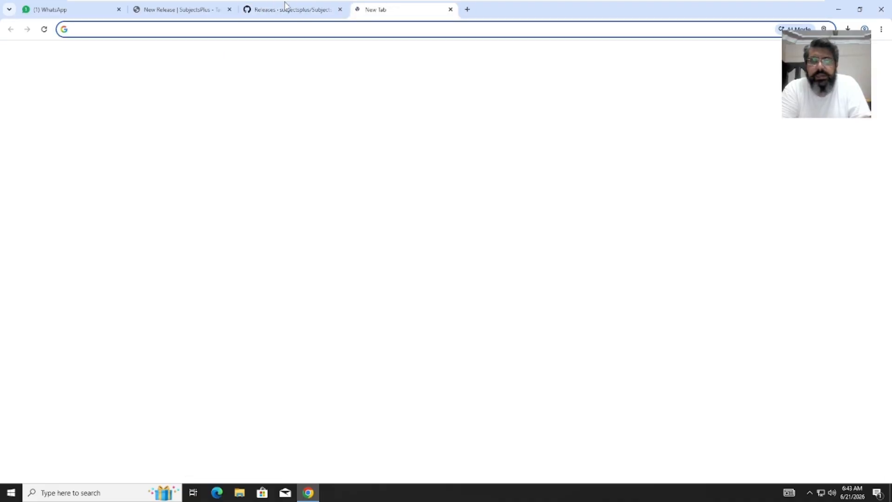
left_click(263, 10)
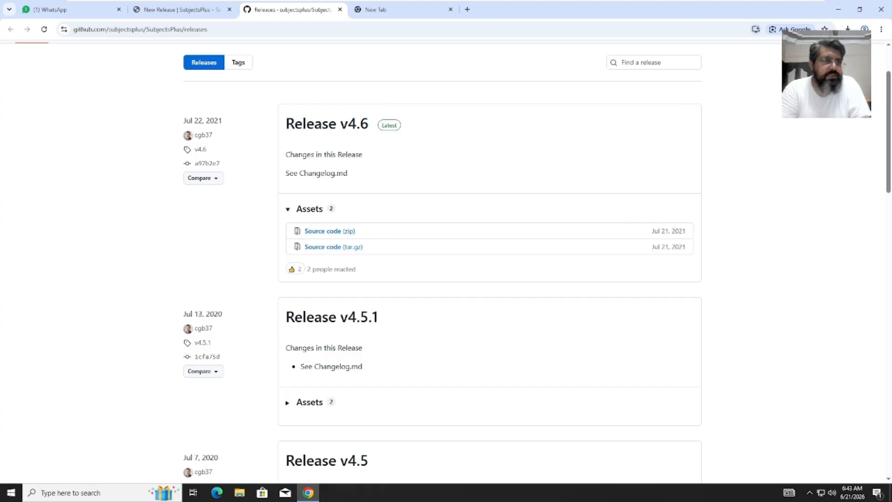
left_click(882, 29)
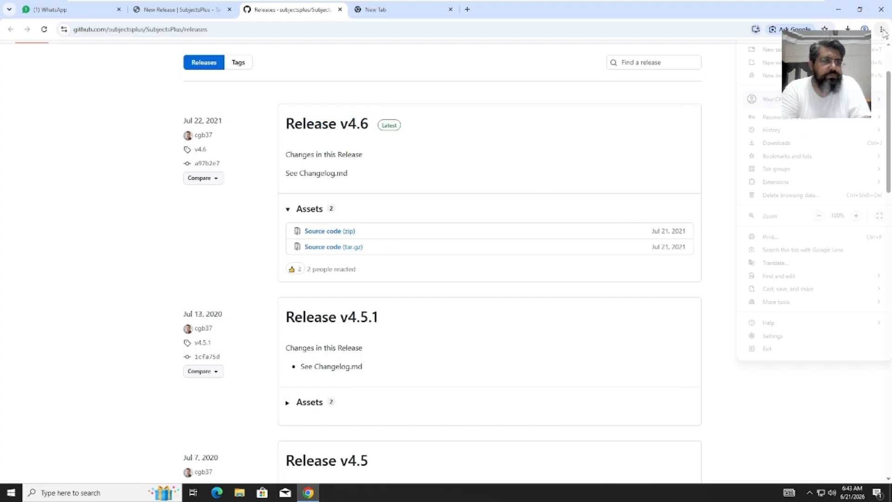
left_click(857, 216)
left_click(857, 216)
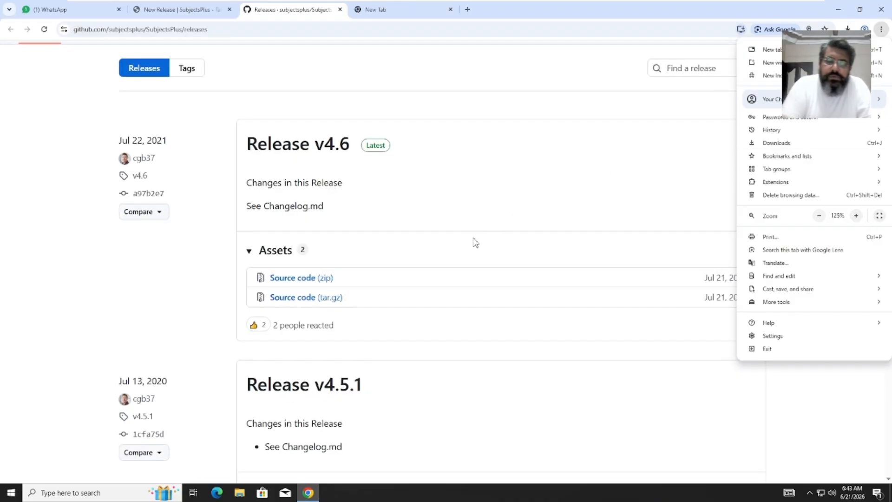
left_click(569, 204)
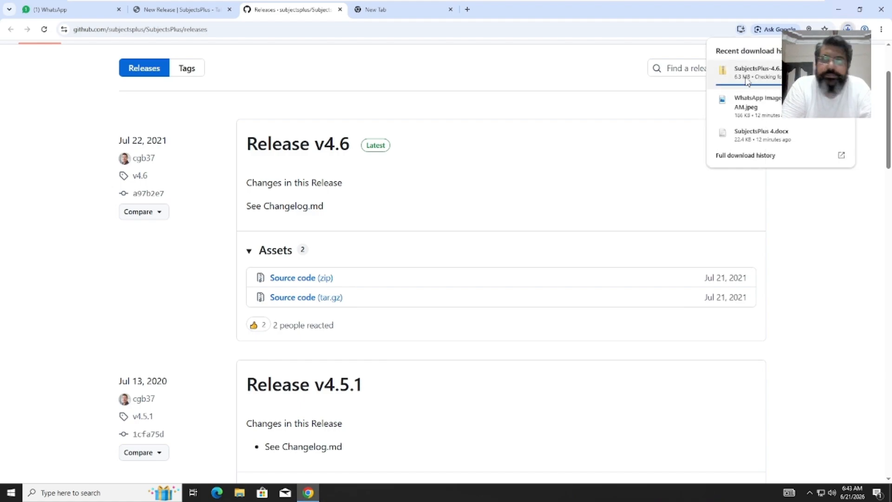
left_click(415, 12)
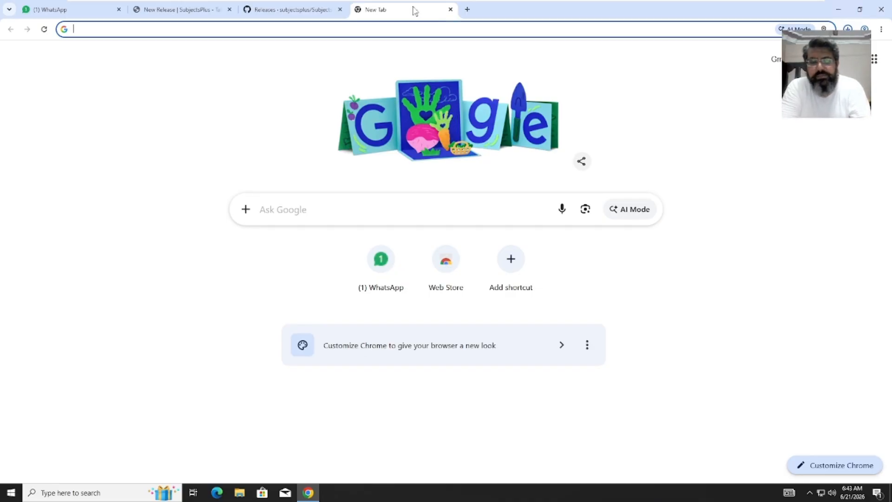
- Search 'xamp', open apachefriends.org's Download page, and follow More Downloads » to SourceForge
type("xamp")
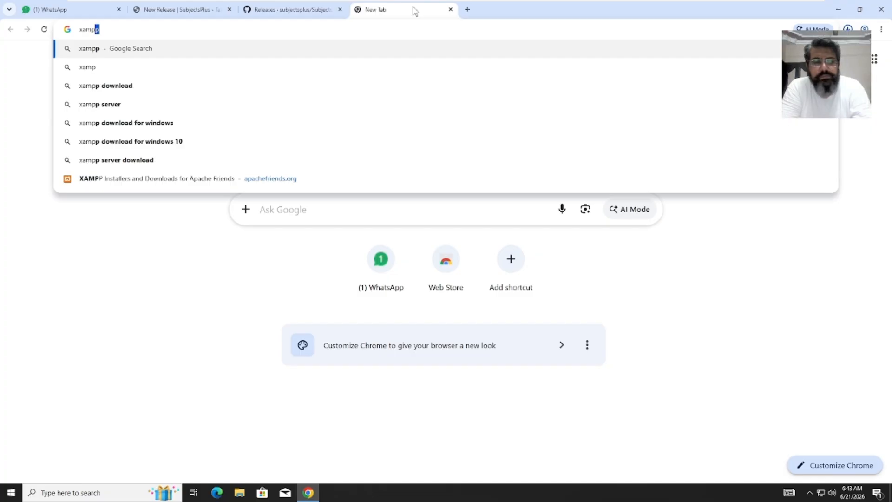
key("Return")
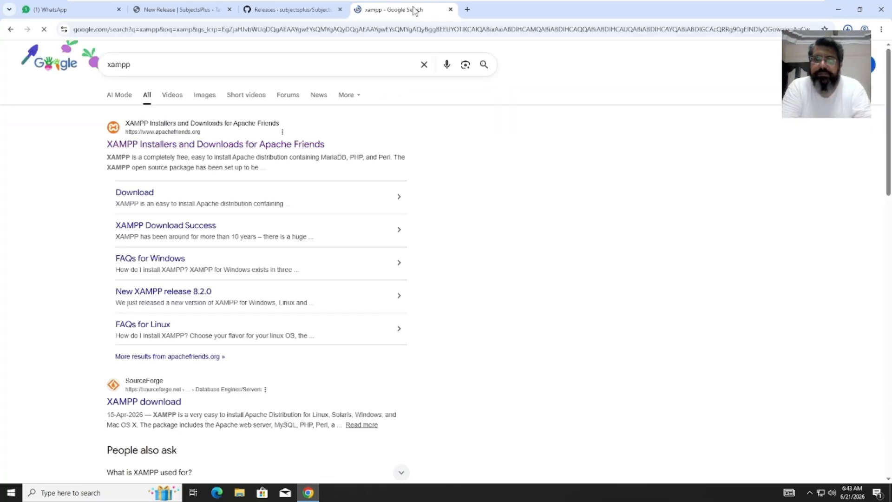
left_click(275, 145)
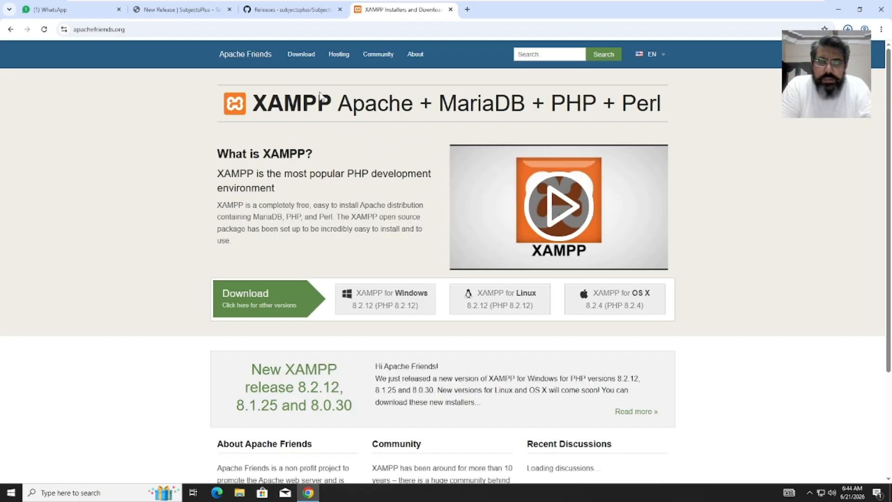
left_click(295, 54)
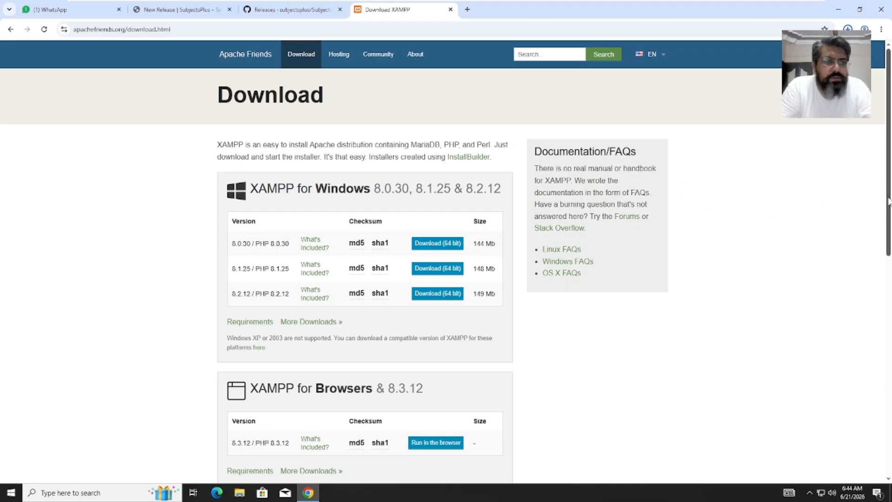
mouse_move(890, 201)
left_mouse_down()
mouse_move(890, 237)
mouse_move(891, 216)
left_mouse_up()
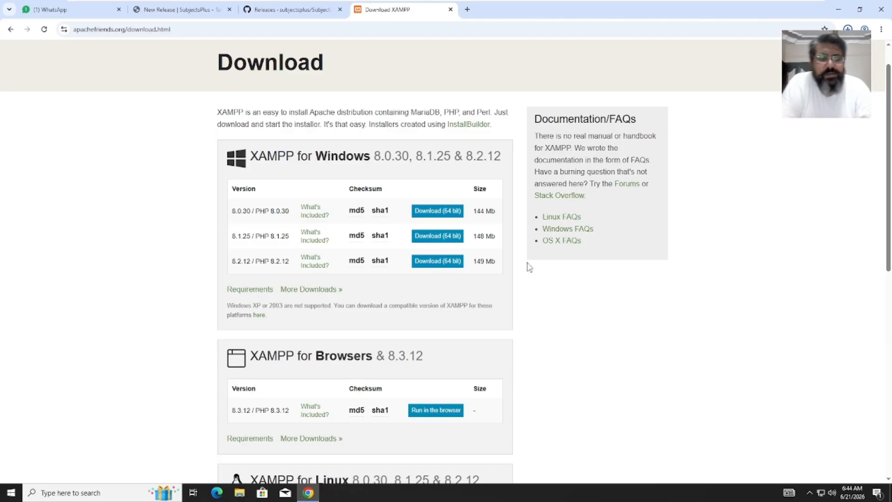
left_click(304, 292)
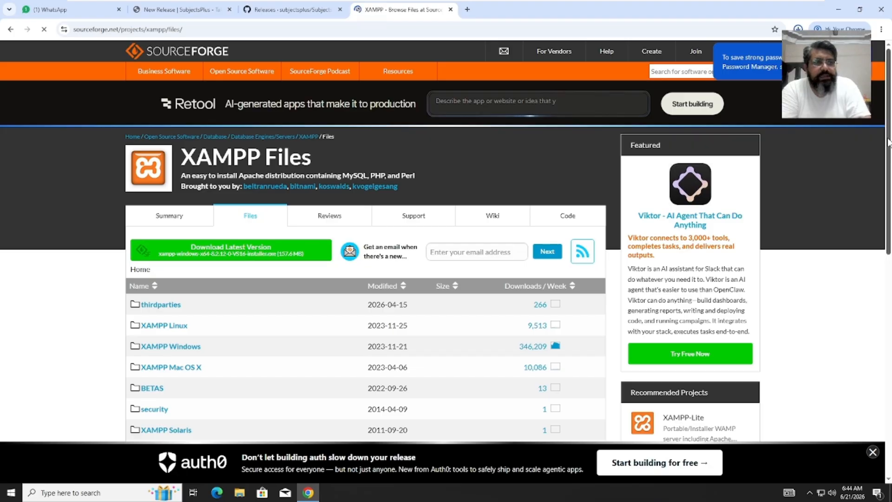
- Browse XAMPP Windows > 7.4.33 and download xampp-windows-x64-7.4.33-0-VC15-installer.exe
left_click_drag(889, 142, 889, 212)
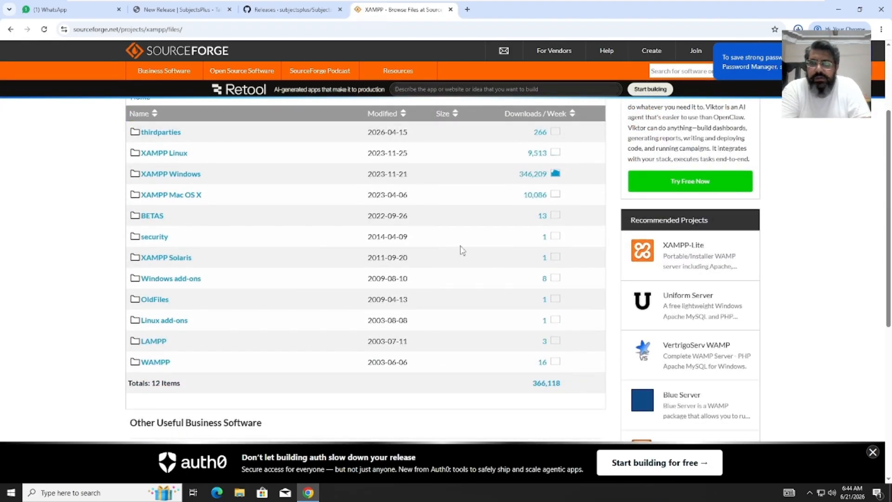
left_click(183, 175)
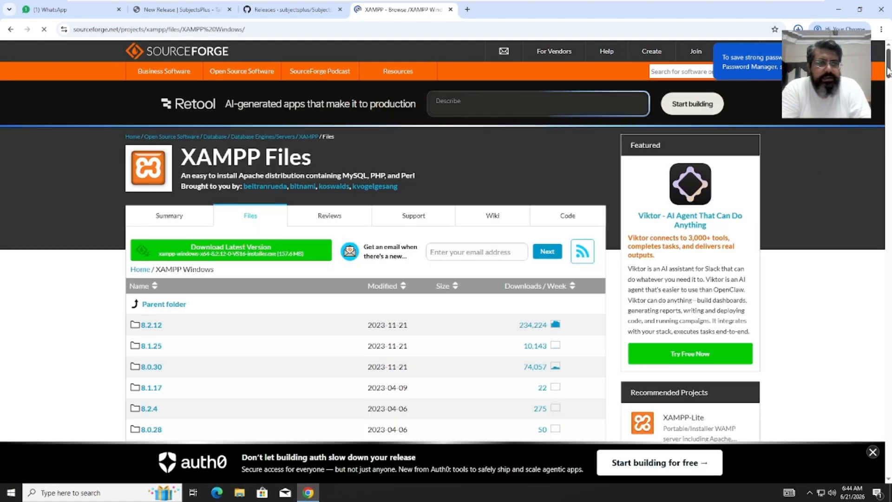
left_click(889, 98)
scroll(889, 97, "down", 2)
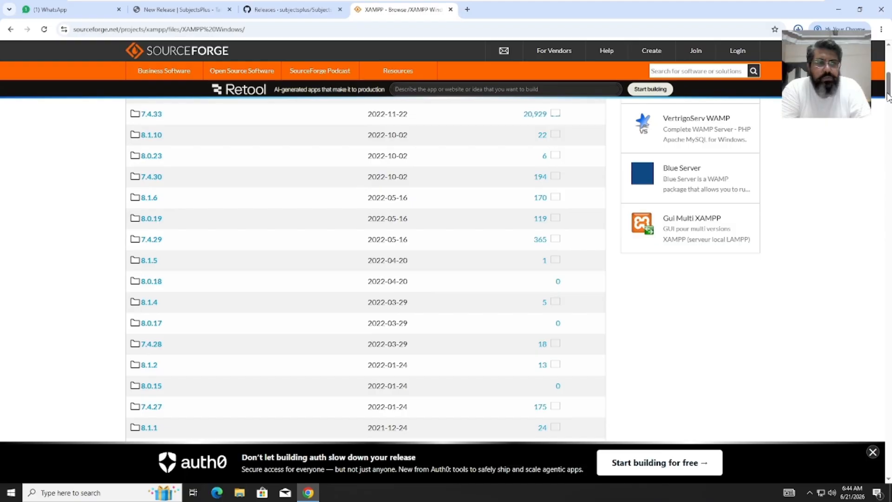
scroll(889, 98, "up", 3)
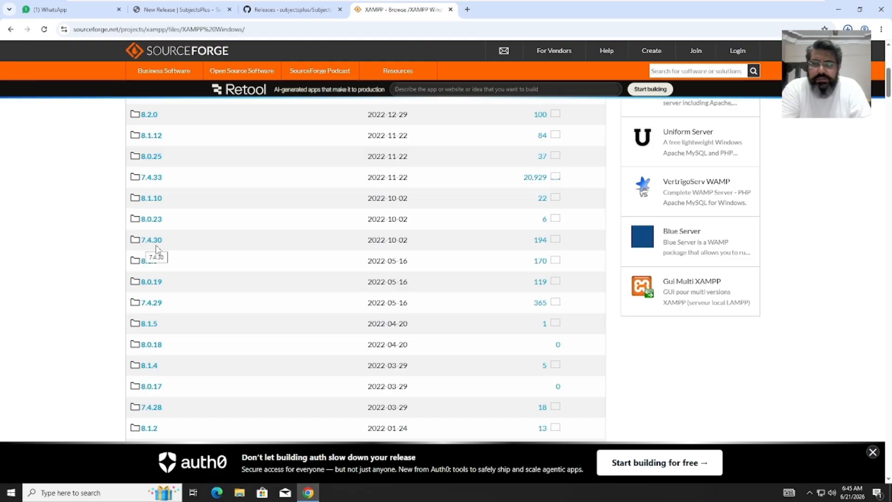
left_click(151, 181)
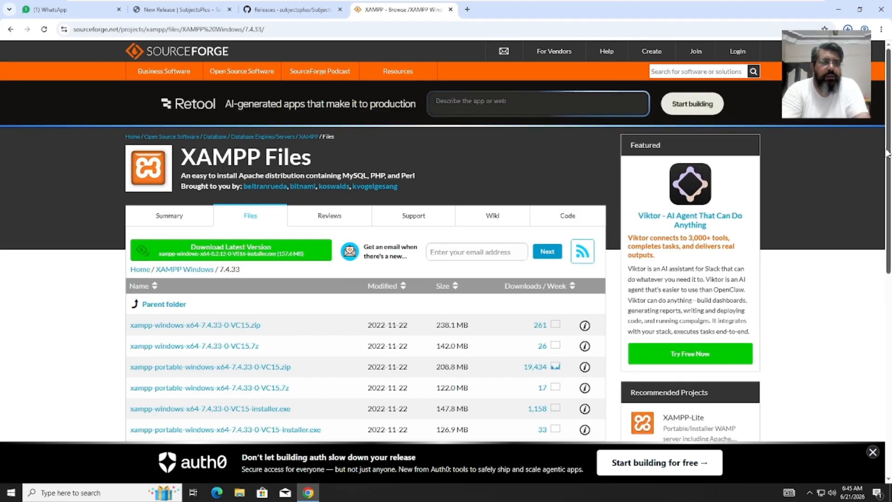
left_click_drag(887, 153, 891, 220)
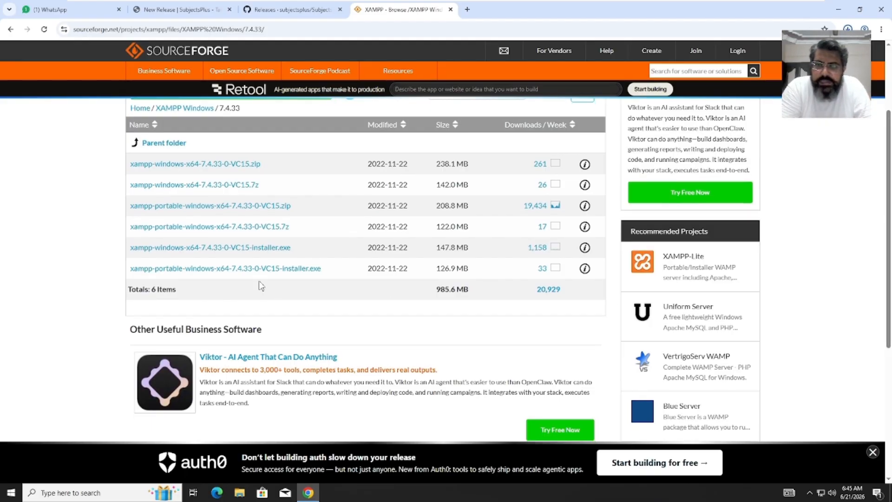
left_click(272, 254)
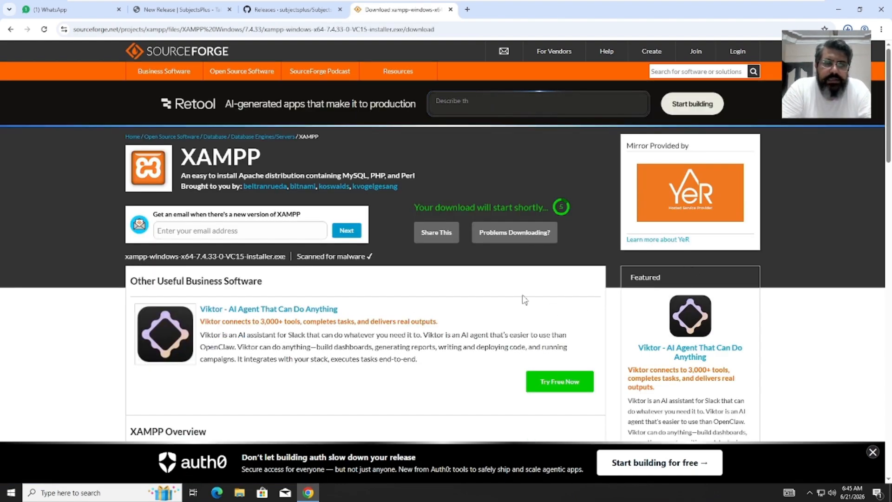
- Revisit the GitHub tab, dismiss the Split view tip, and return to the SourceForge download
left_click(276, 13)
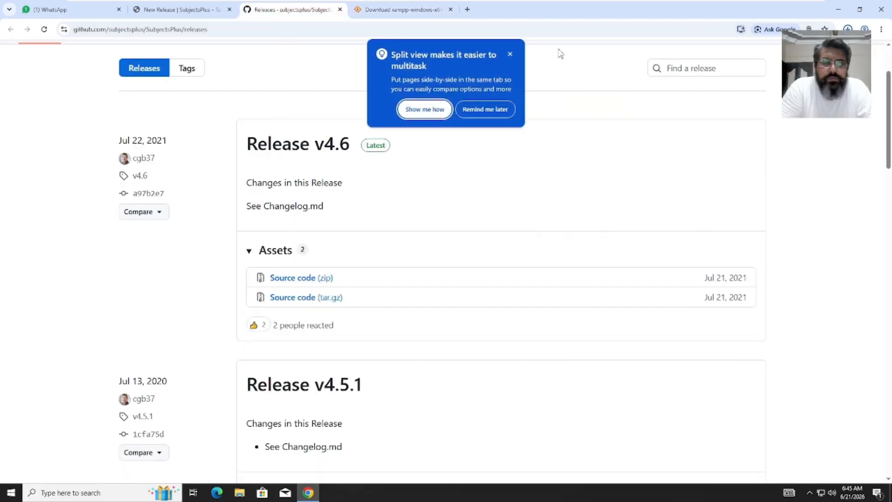
left_click(513, 55)
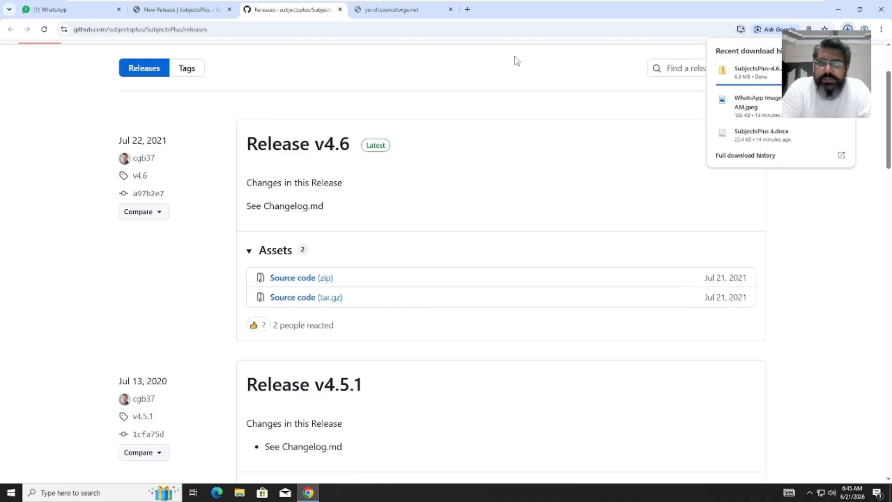
left_click(399, 9)
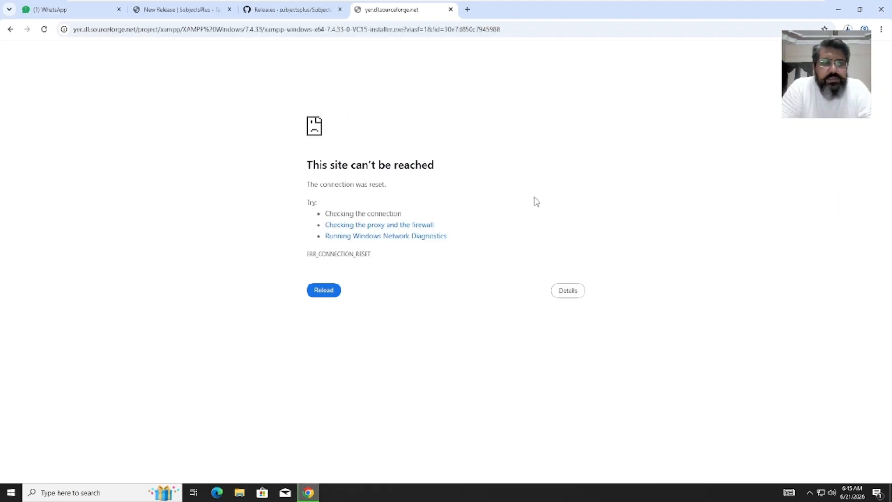
- Show the SubjectsPlus-4.6 zip in a maximized Downloads folder and choose Extract All
left_click(848, 29)
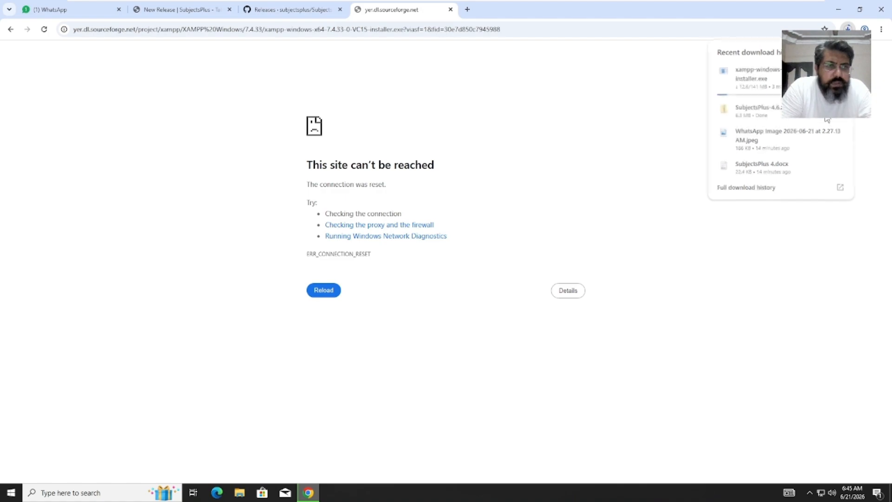
left_click(826, 119)
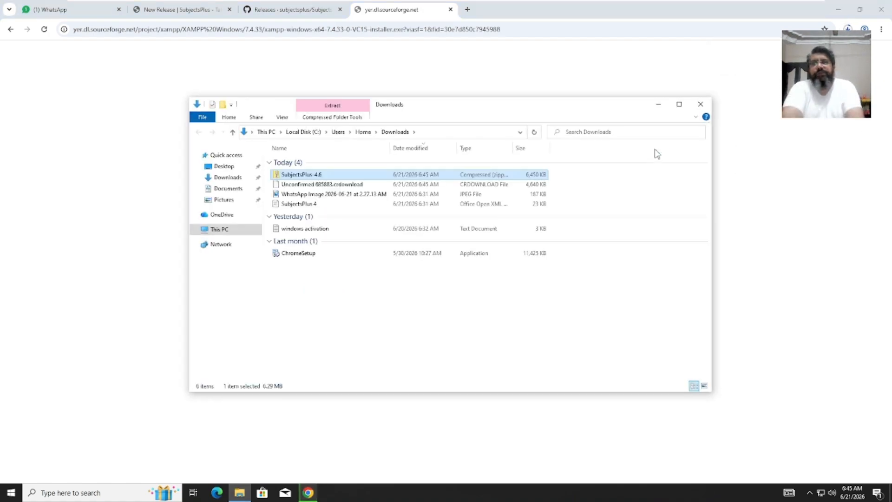
left_click(679, 104)
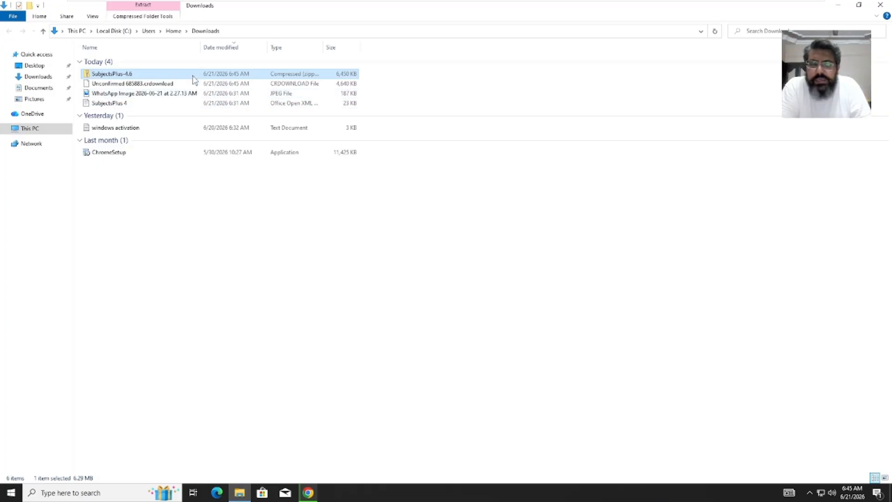
right_click(193, 74)
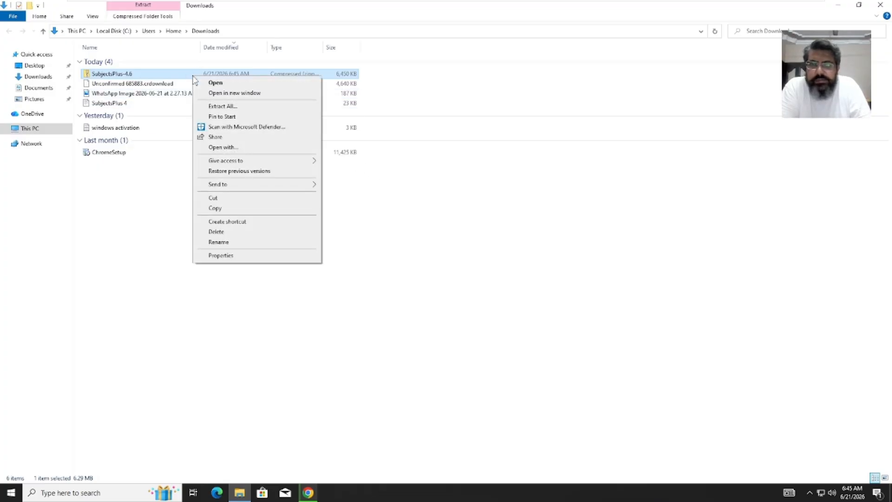
left_click(229, 107)
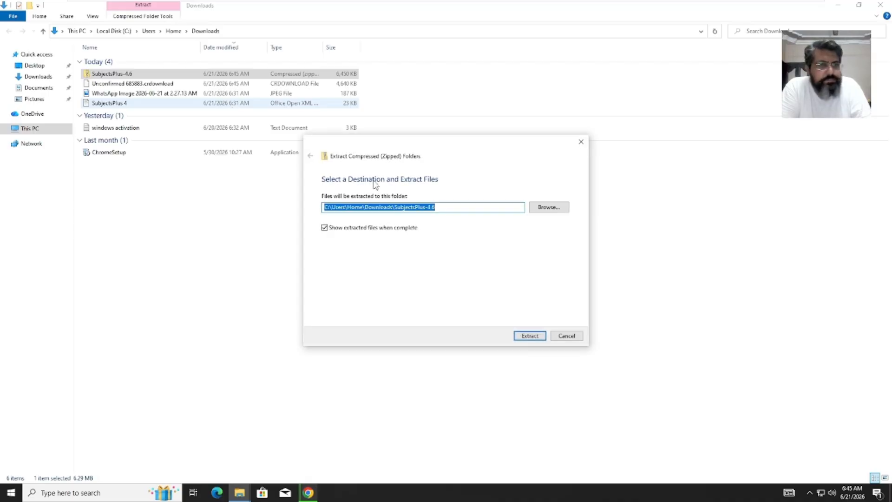
- Extract into the suggested SubjectsPlus-4.6 folder and minimize Explorer and Chrome to the desktop
left_click(534, 337)
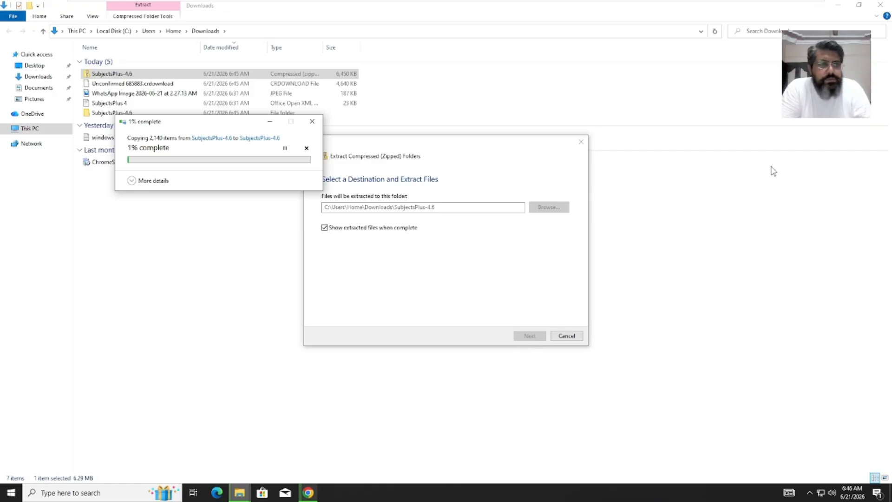
left_click(837, 7)
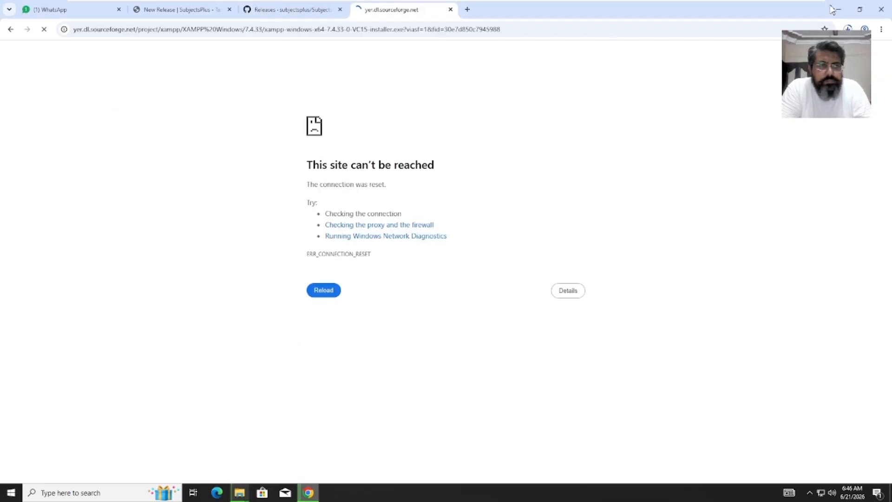
left_click(837, 10)
left_click_drag(832, 6, 678, 120)
- Through the desktop's Display settings, change text and app size to 125%, then close Settings
right_click(678, 119)
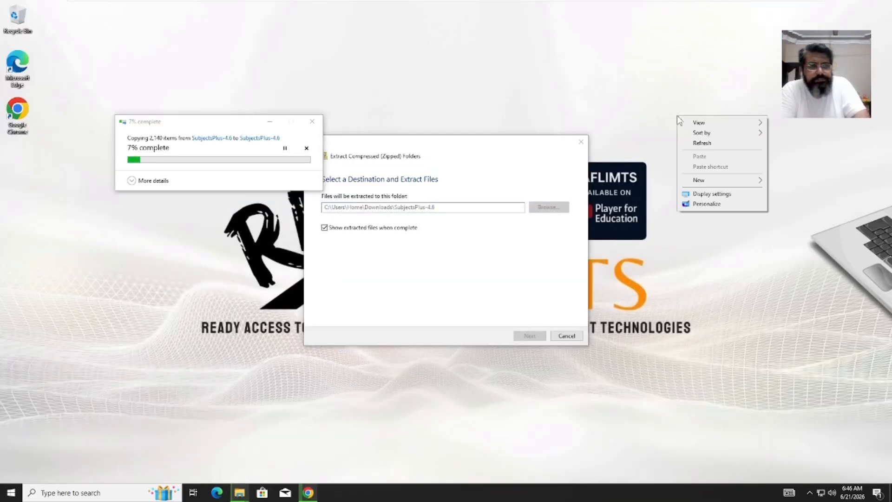
left_click(713, 195)
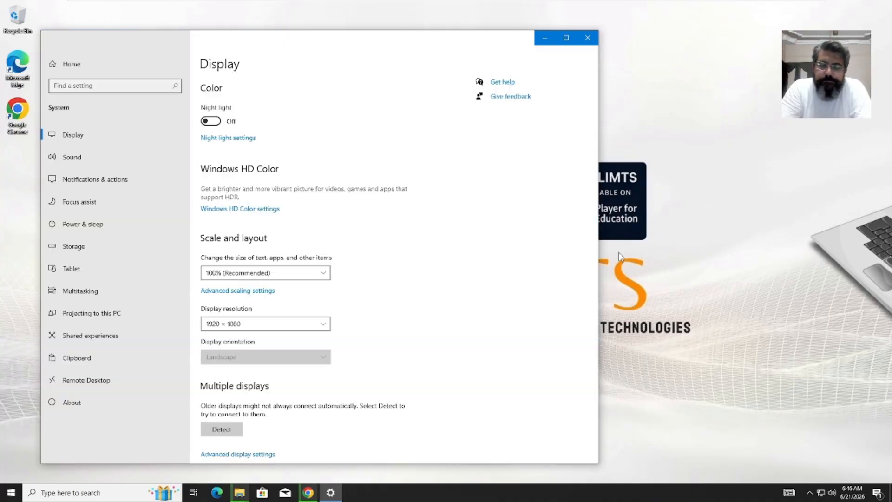
left_click(325, 278)
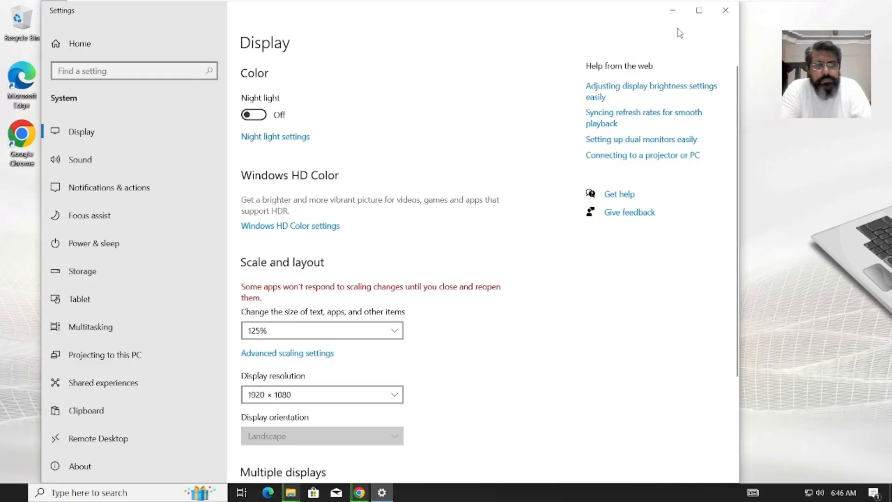
left_click(699, 14)
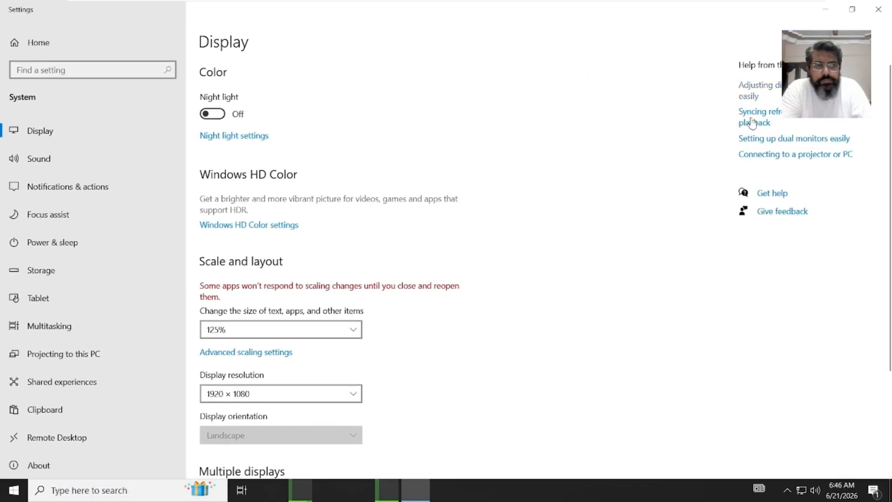
left_click(879, 12)
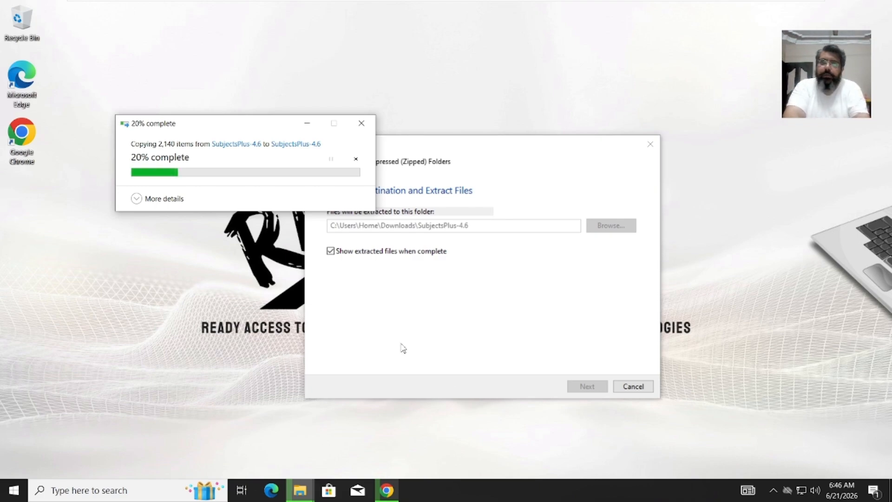
- Check the XAMPP installer download in Chrome, then bring up the SubjectsPlus-4.6 extraction progress window
left_click(388, 491)
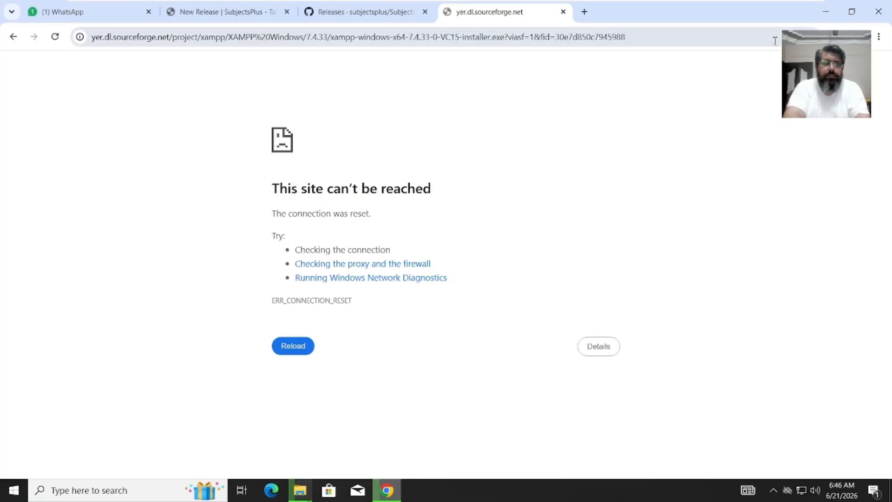
left_click(837, 36)
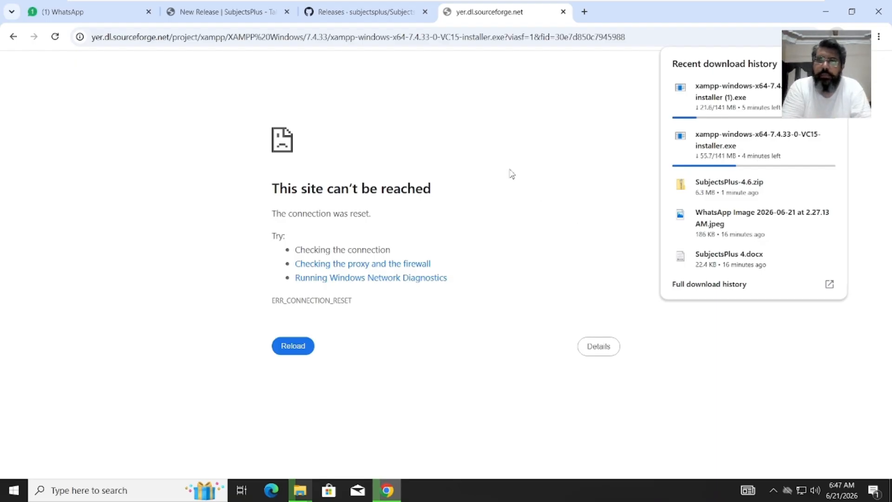
left_click(300, 491)
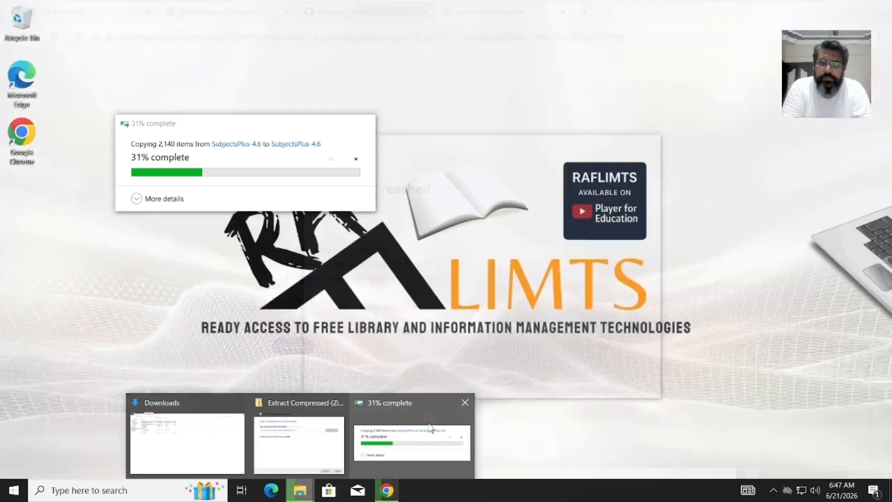
left_click(430, 427)
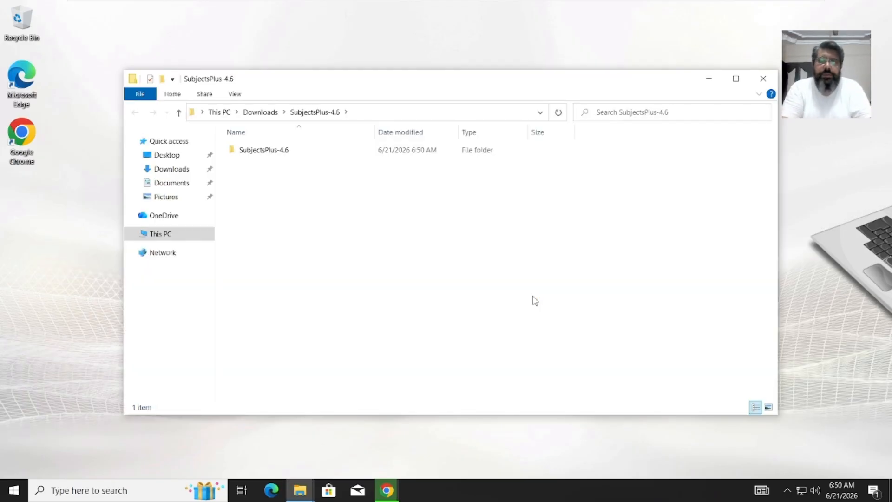
- Look inside the extracted SubjectsPlus-4.6 folder and return to the outer SubjectsPlus-4.6 folder
left_click(282, 160)
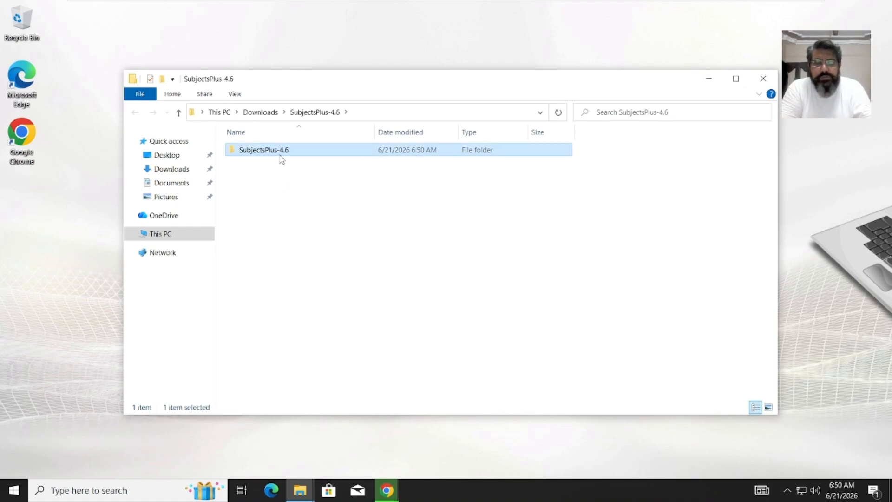
double_click(282, 160)
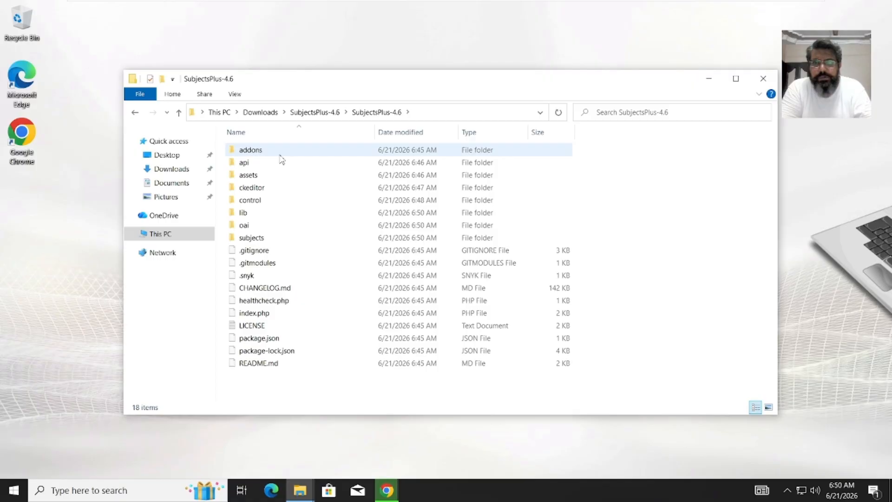
left_click(178, 112)
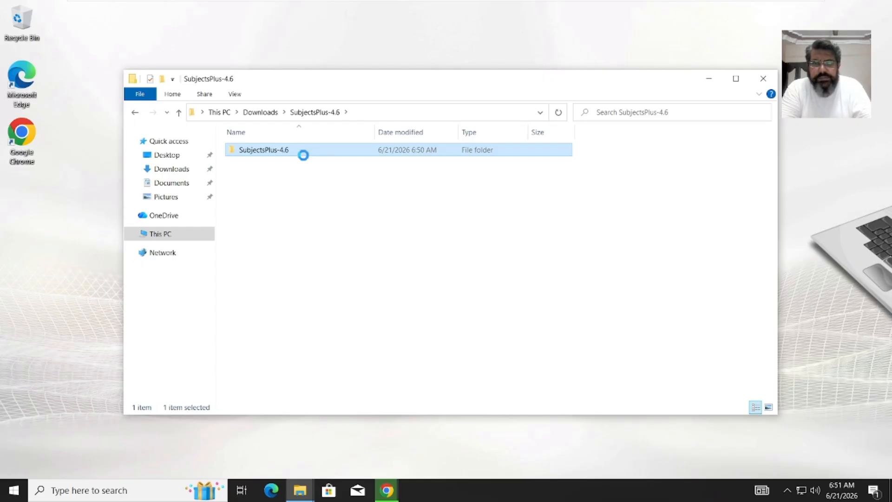
- Rename the inner SubjectsPlus-4.6 folder to lowercase subjectsplus
right_click(304, 156)
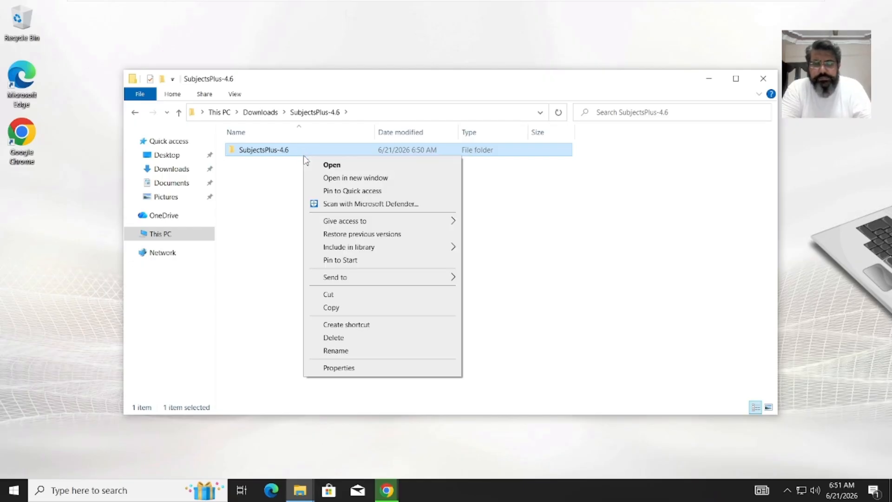
left_click(346, 351)
key("End")
key("BackSpace")
key("BackSpace")
key("BackSpace")
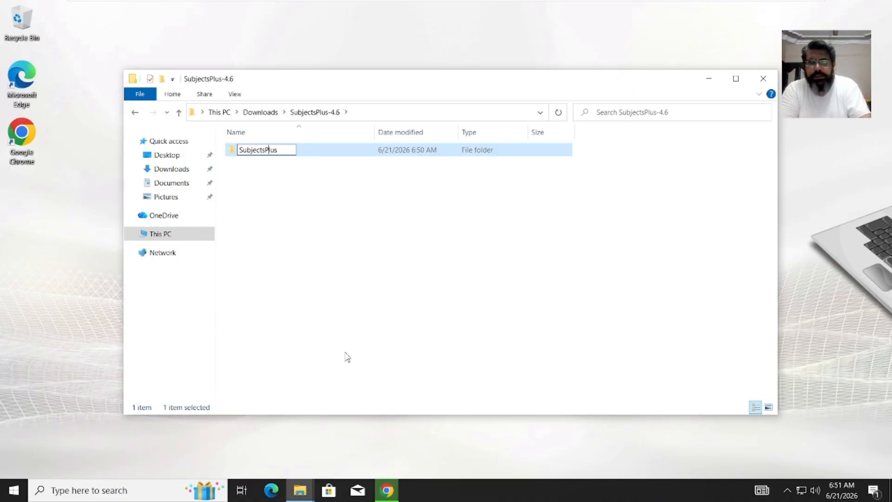
key("Left")
key("Left")
key("Left")
key("BackSpace")
type("p")
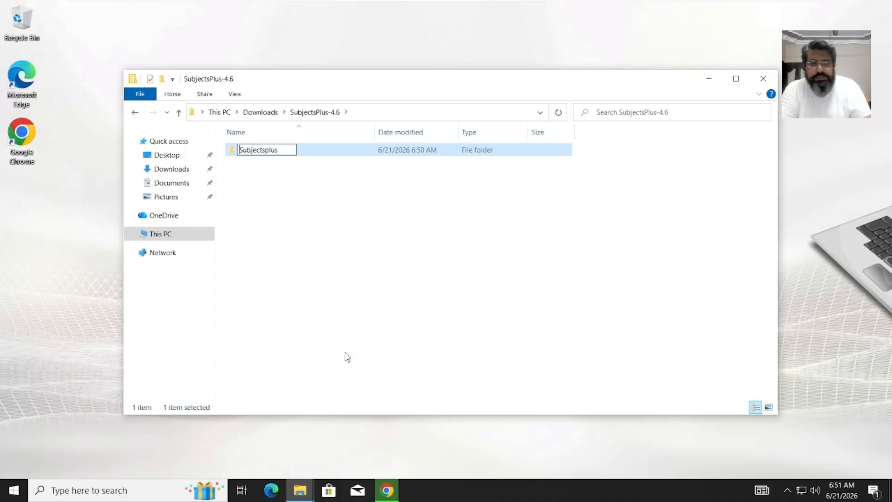
key("Delete")
type("s")
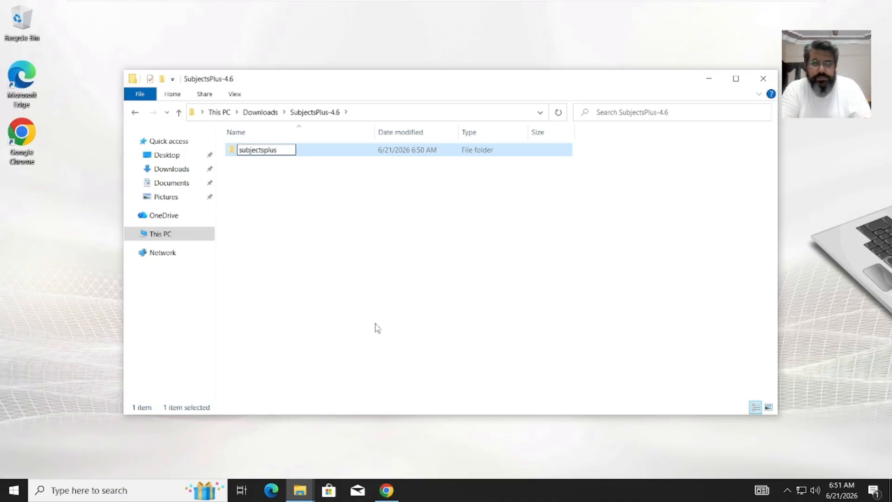
left_click(310, 236)
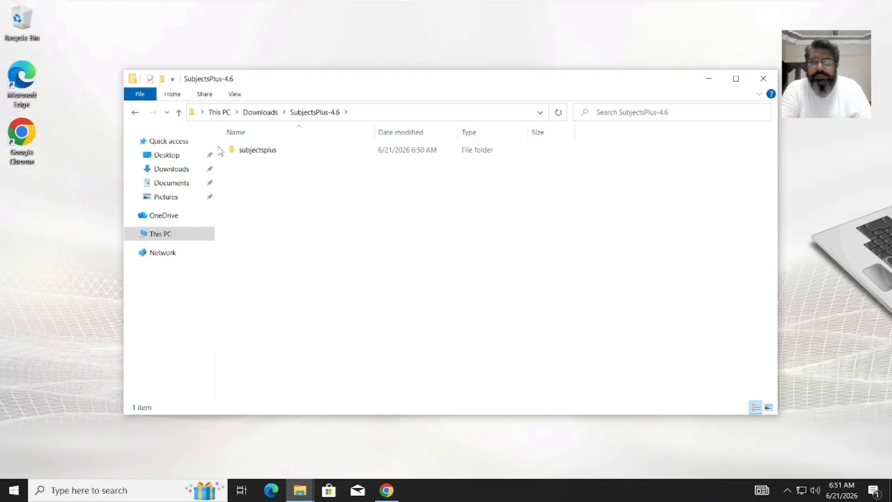
- Return to Downloads and launch the xampp-windows-x64-7.4.33-0-VC15 installer
left_click(179, 112)
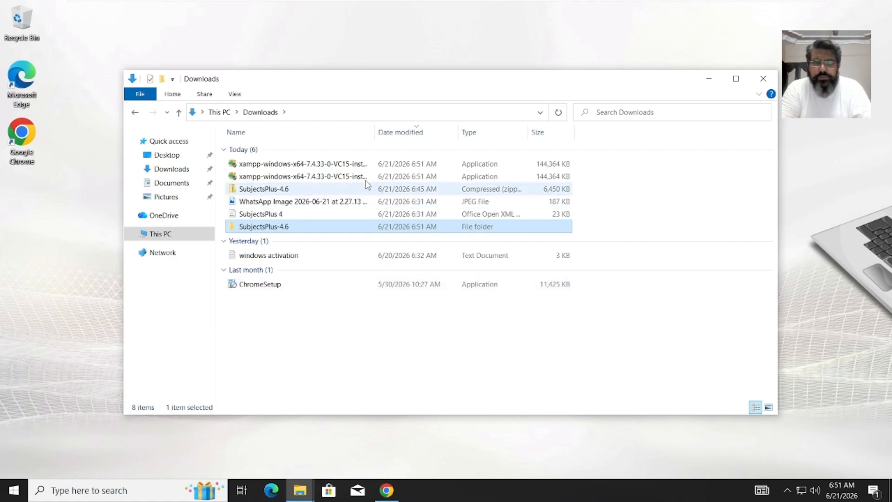
mouse_move(364, 174)
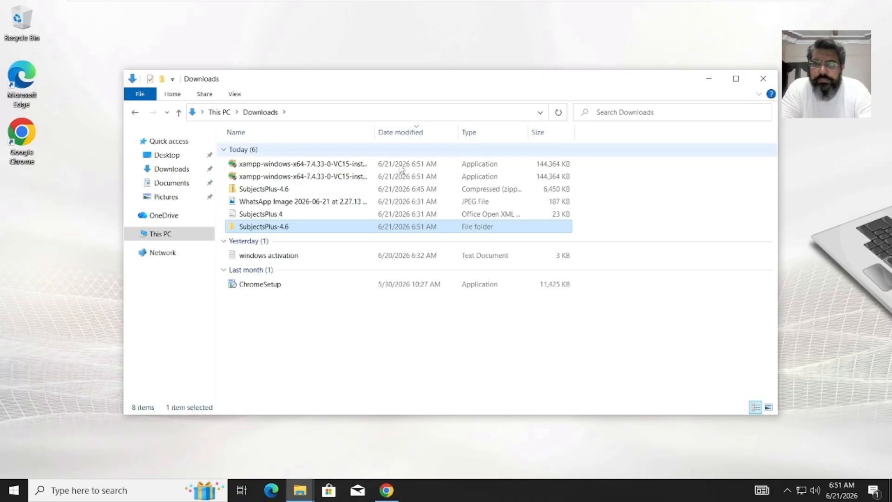
double_click(281, 228)
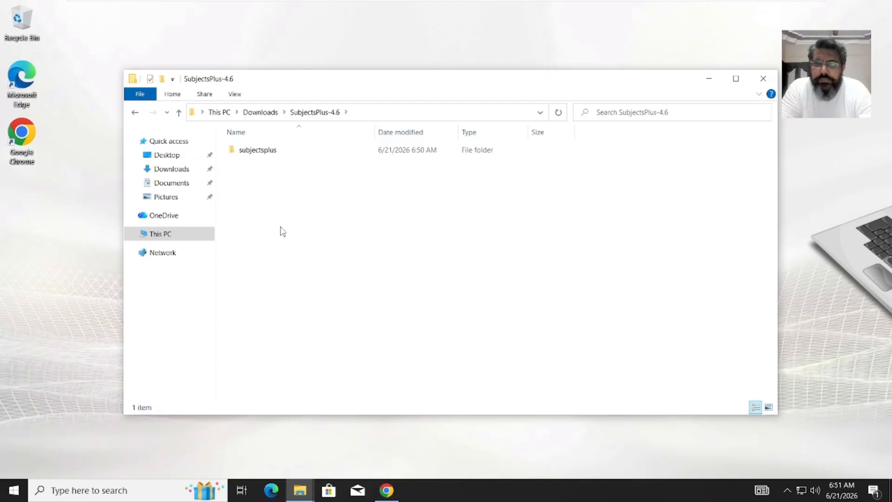
left_click(279, 158)
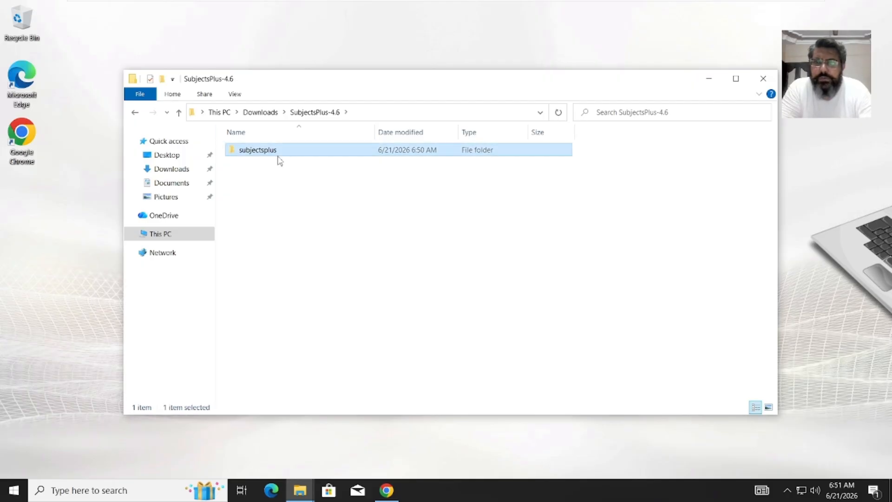
left_click(179, 112)
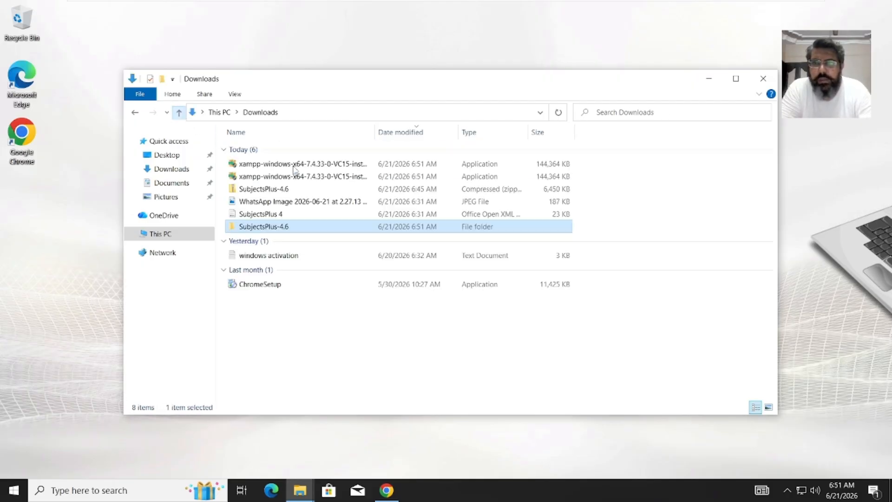
left_click(287, 179)
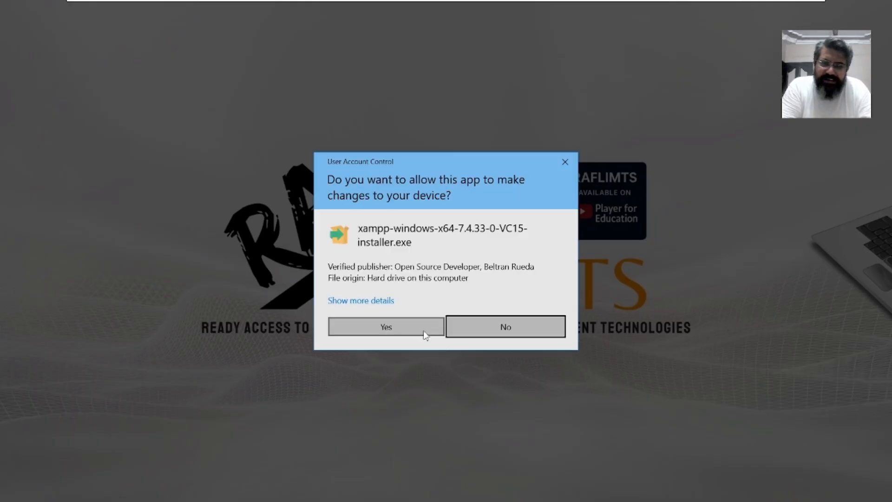
- Allow the XAMPP installer through UAC, dismiss its warning and pass the welcome page
left_click(423, 334)
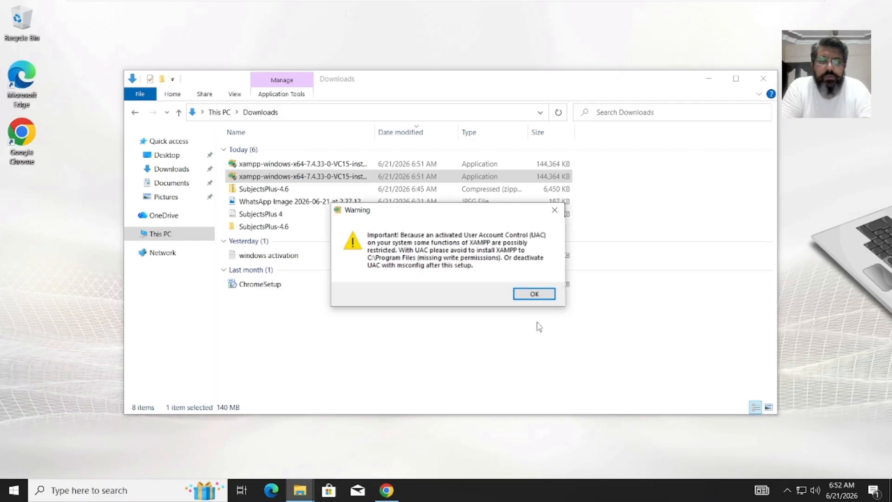
left_click(535, 294)
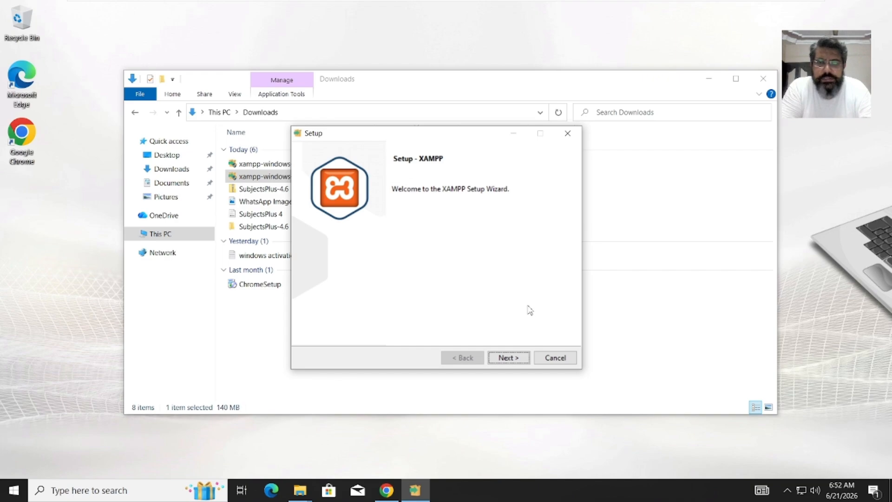
left_click(520, 360)
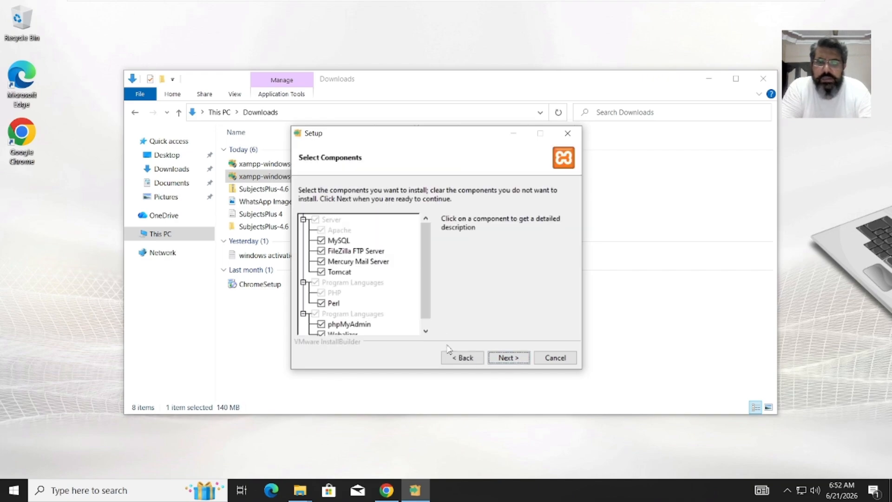
- Keep the default components, C:\xampp folder and language, and start the installation
left_click(508, 358)
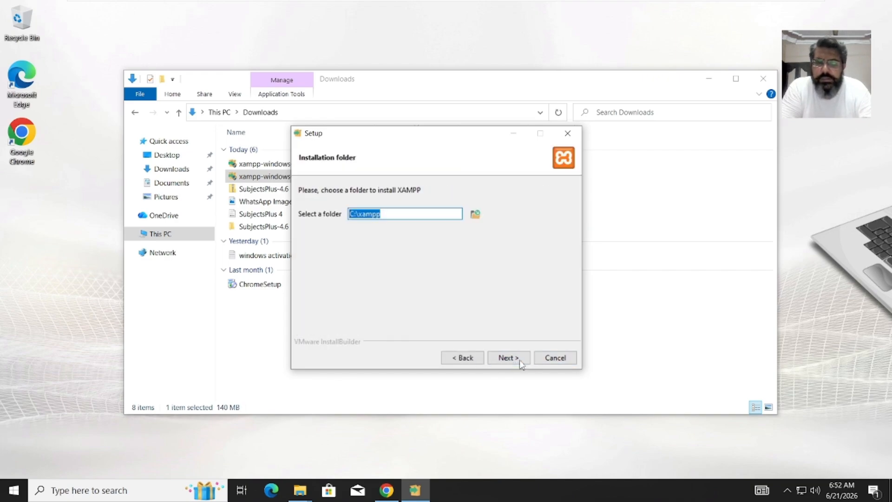
left_click(393, 215)
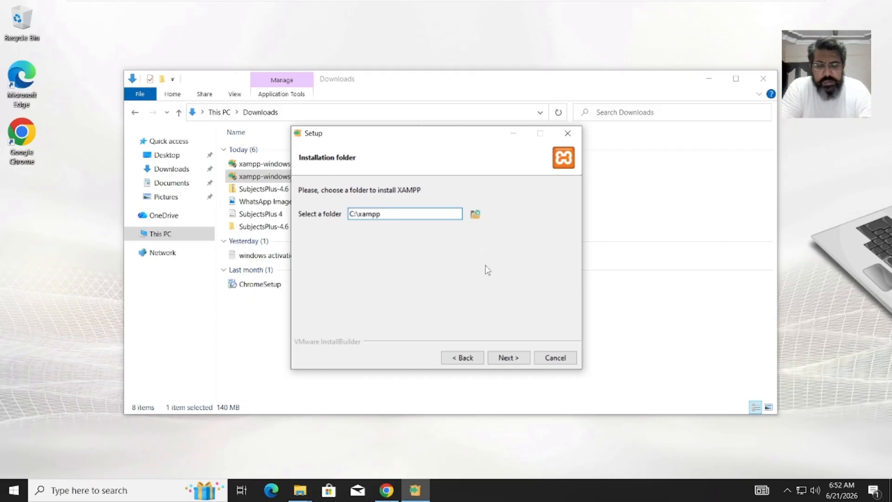
left_click(521, 362)
left_click(522, 362)
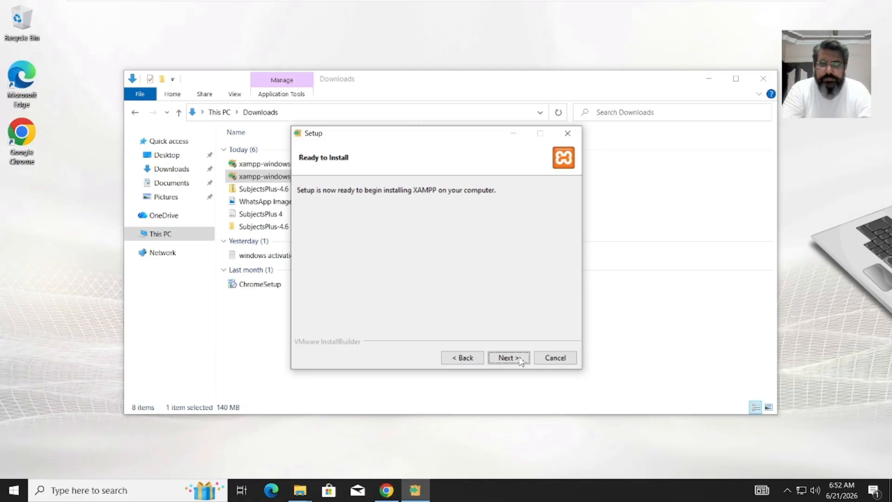
left_click(521, 362)
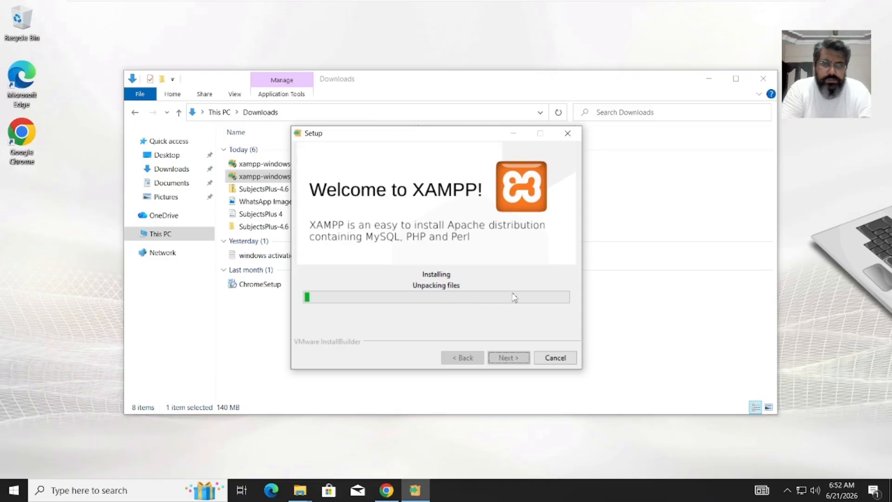
left_click(578, 85)
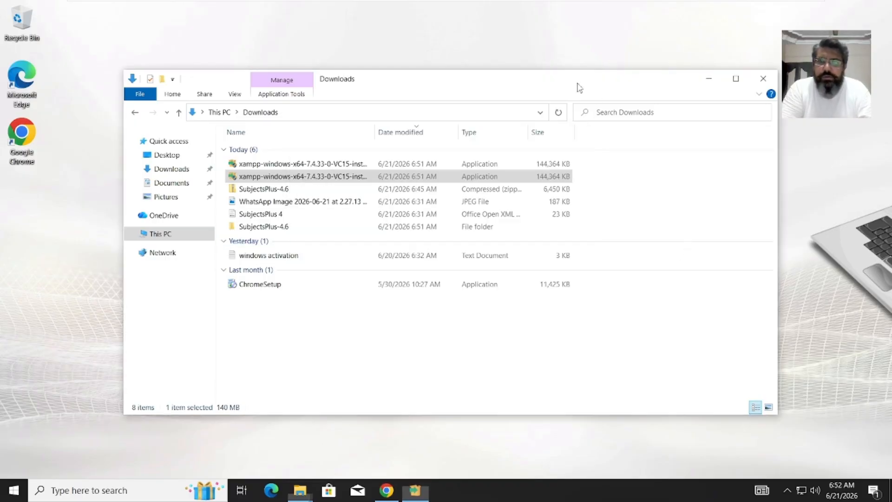
- Navigate to SubjectsPlus-4.6\subjectsplus\api and select the .htaccess-default file
left_click(276, 230)
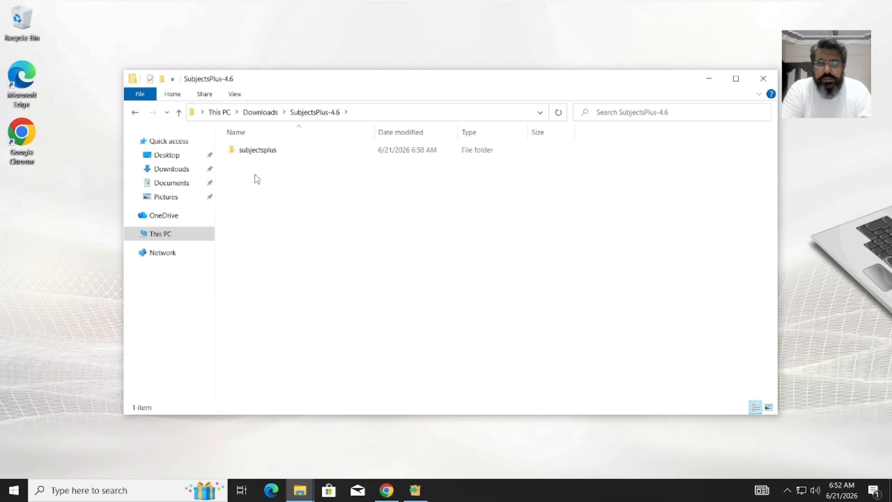
double_click(260, 154)
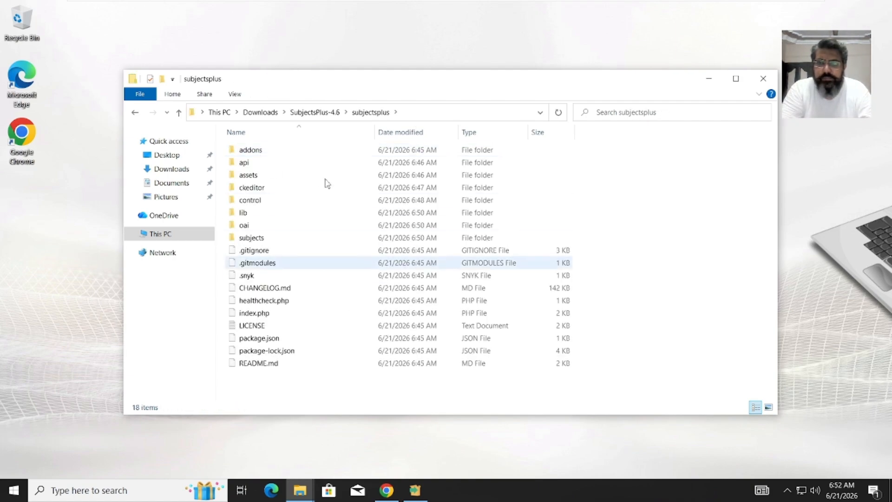
double_click(284, 166)
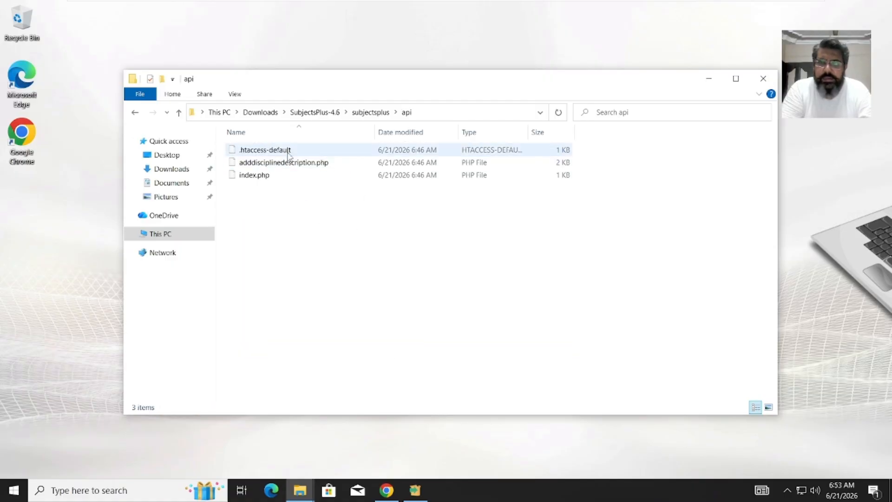
left_click(289, 156)
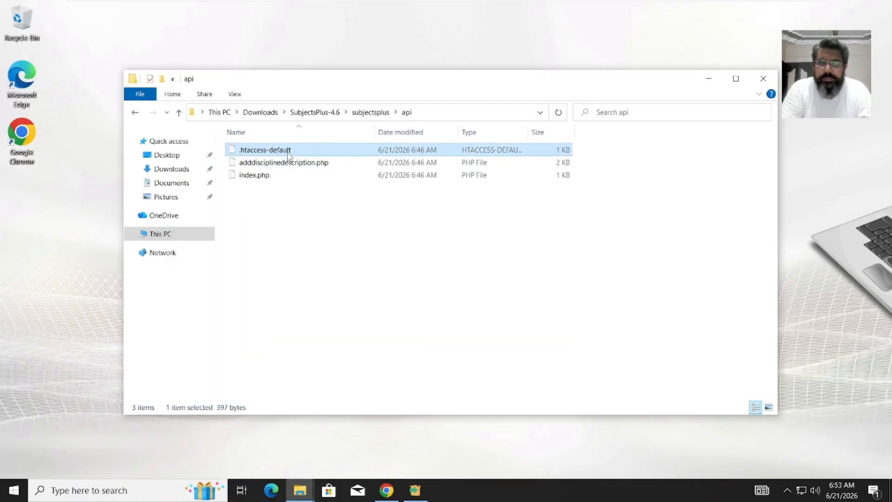
left_click(177, 117)
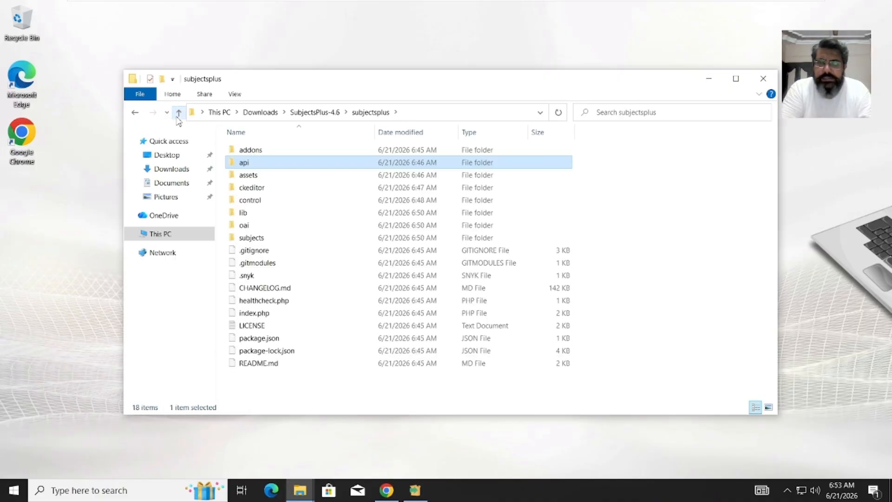
left_click(178, 115)
left_click(177, 117)
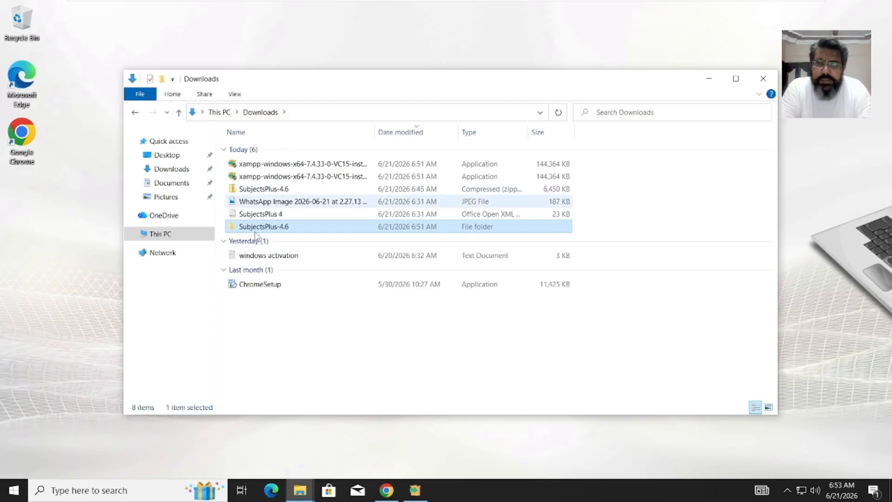
double_click(261, 227)
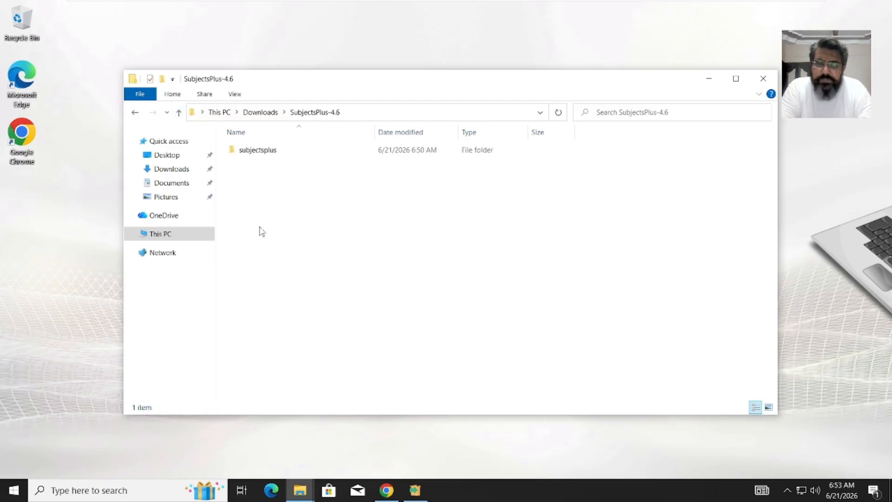
double_click(249, 158)
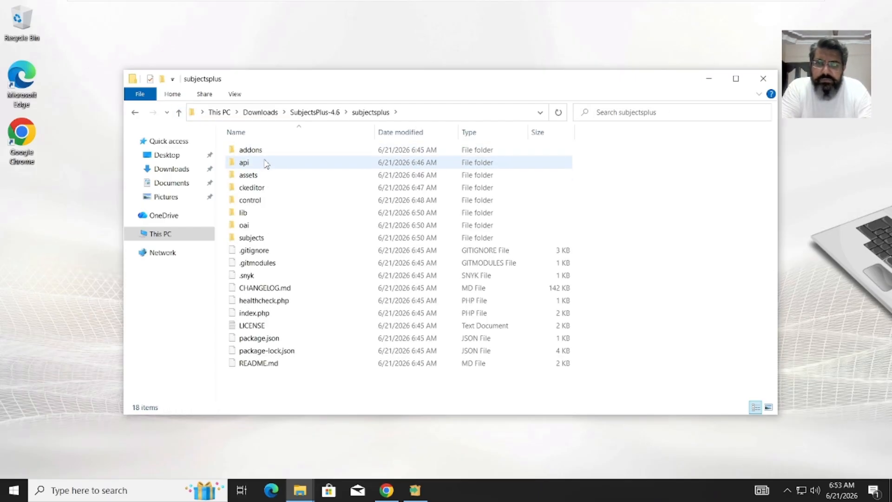
double_click(267, 165)
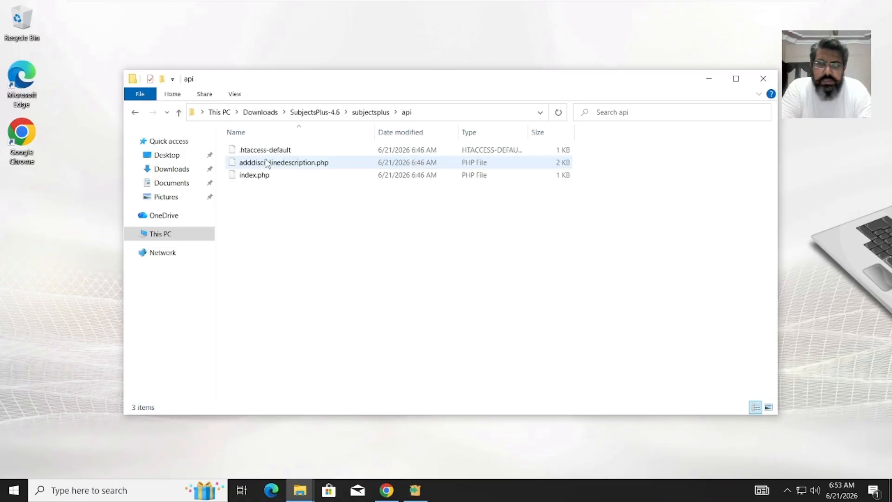
left_click(272, 153)
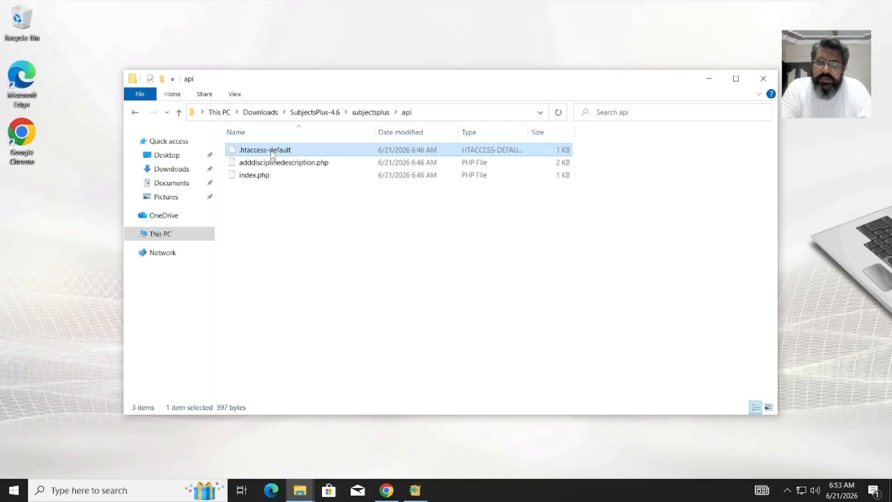
- Rename .htaccess-default to .htaccess and confirm the extension change
right_click(289, 152)
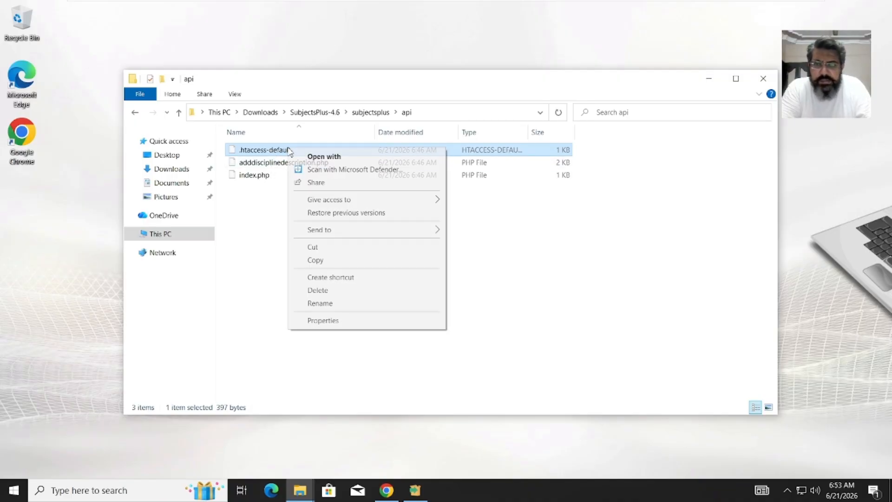
left_click(332, 310)
key("BackSpace")
key("BackSpace")
key("BackSpace")
key("BackSpace")
key("BackSpace")
key("BackSpace")
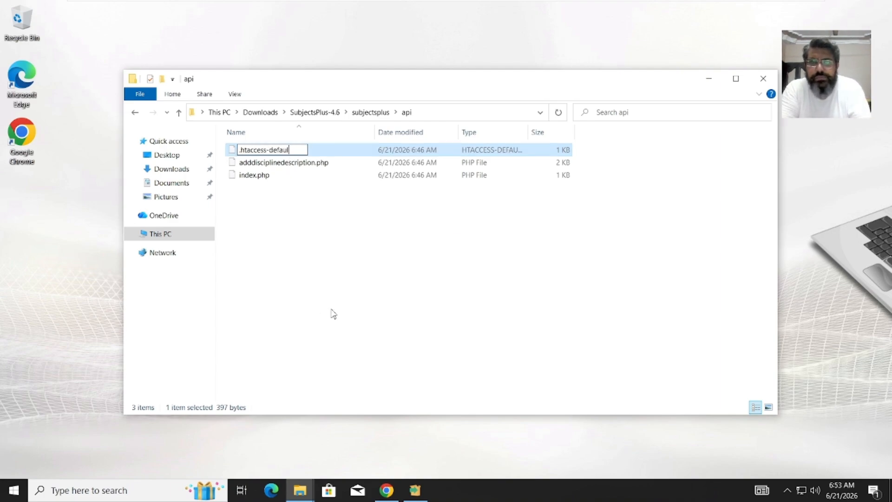
key("BackSpace")
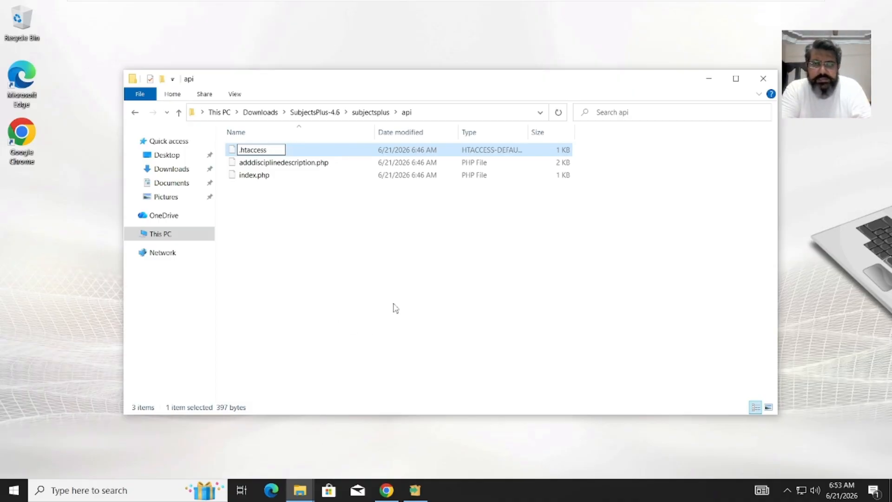
key("Return")
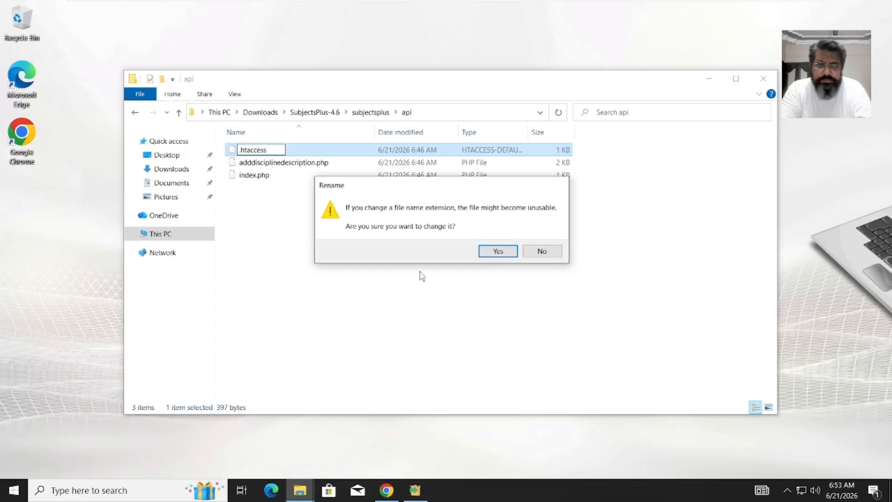
left_click(491, 253)
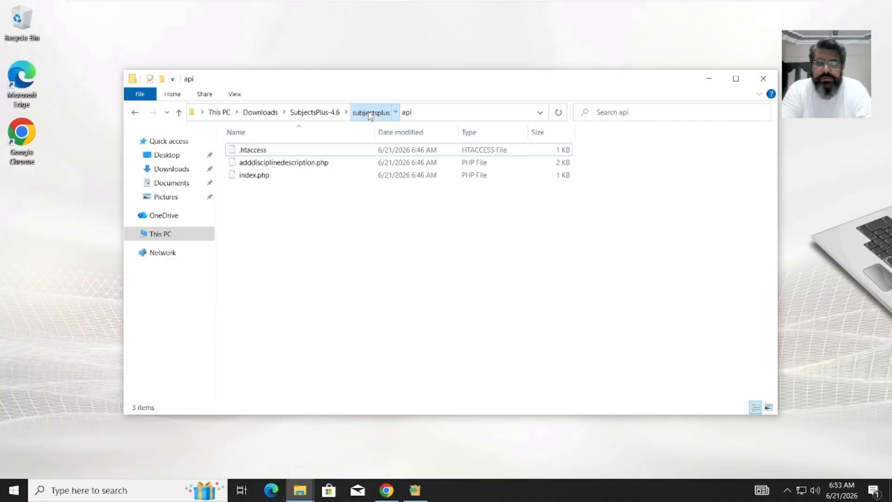
- Navigate from the subjectsplus folder into lib\SubjectsPlus\Control
left_click(371, 112)
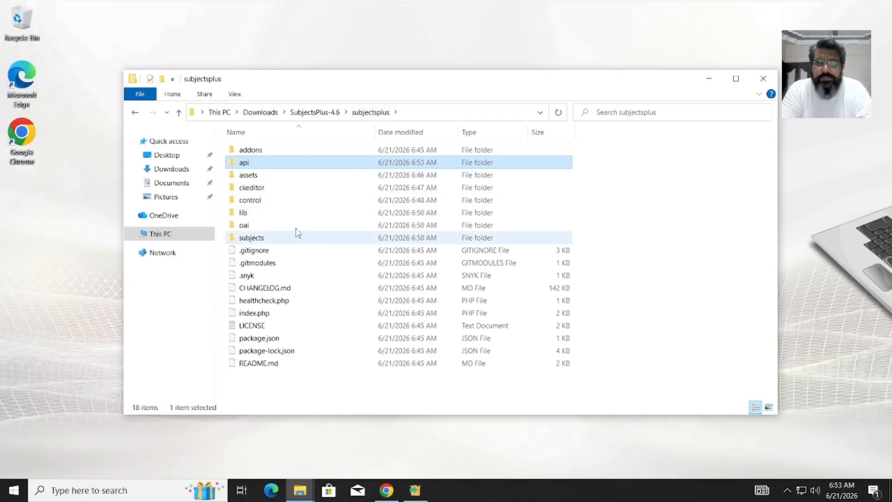
double_click(274, 201)
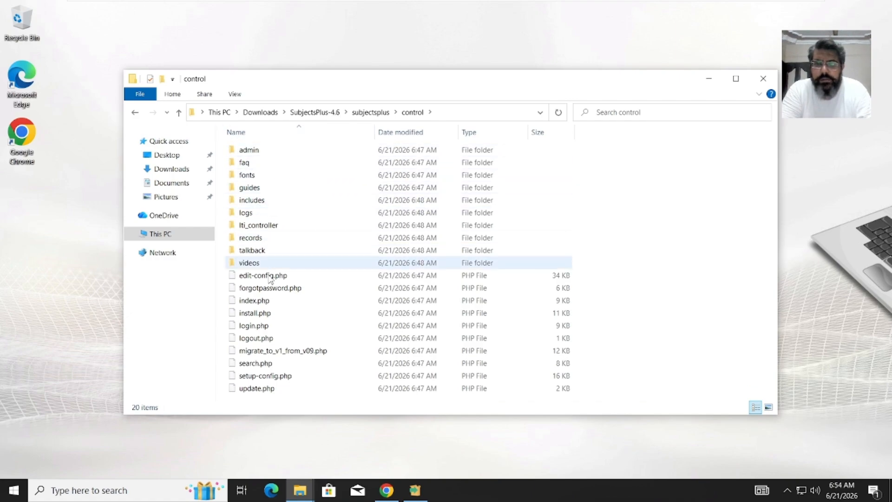
left_click(368, 116)
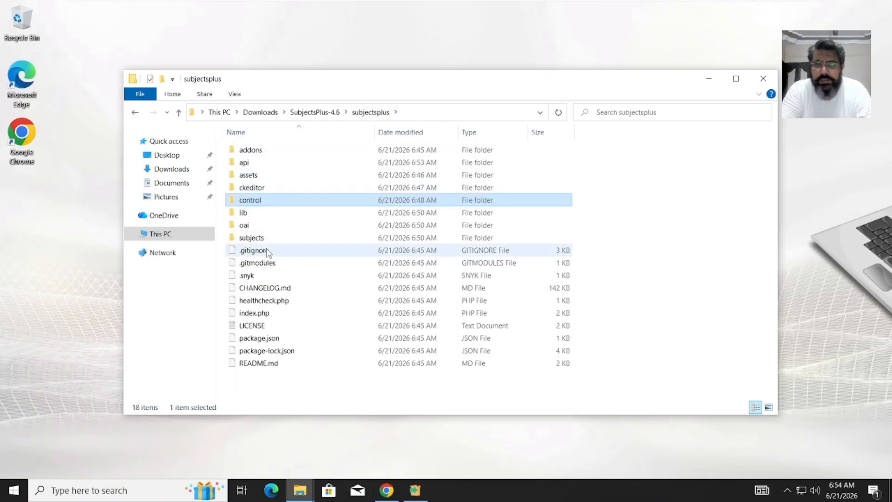
double_click(249, 215)
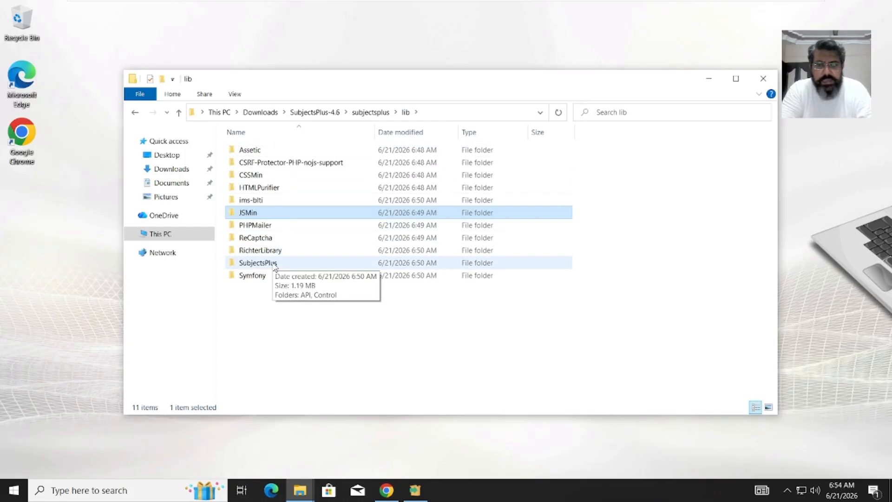
double_click(258, 263)
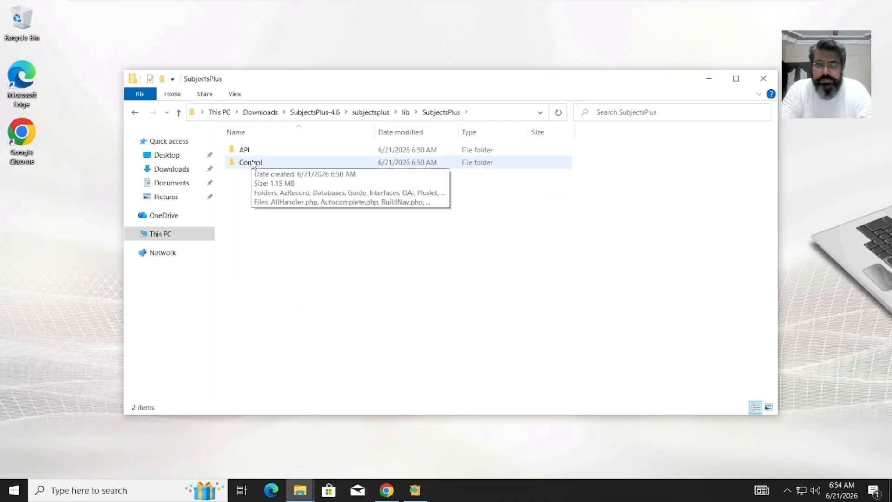
double_click(251, 162)
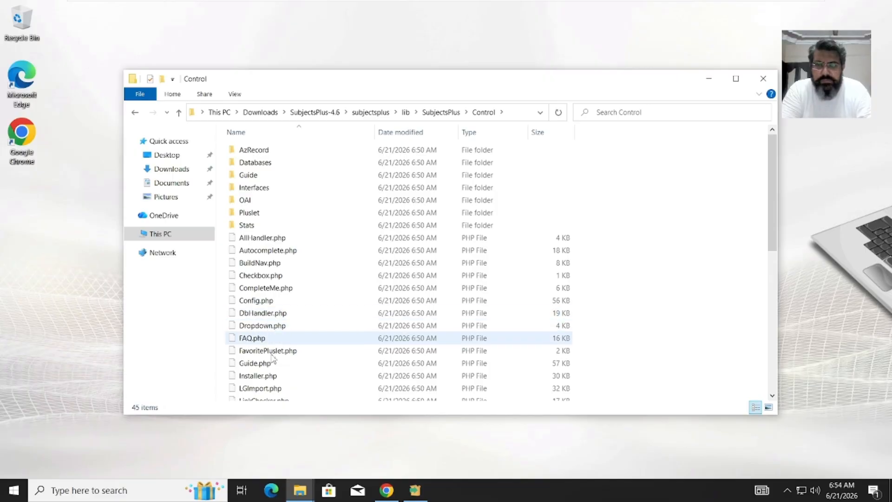
- Open Installer.php with Notepad as the chosen app
left_click(269, 379)
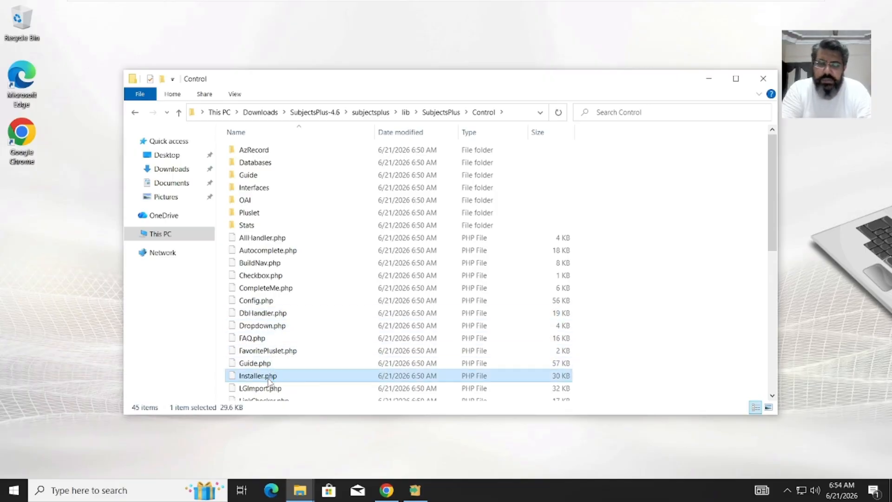
double_click(268, 378)
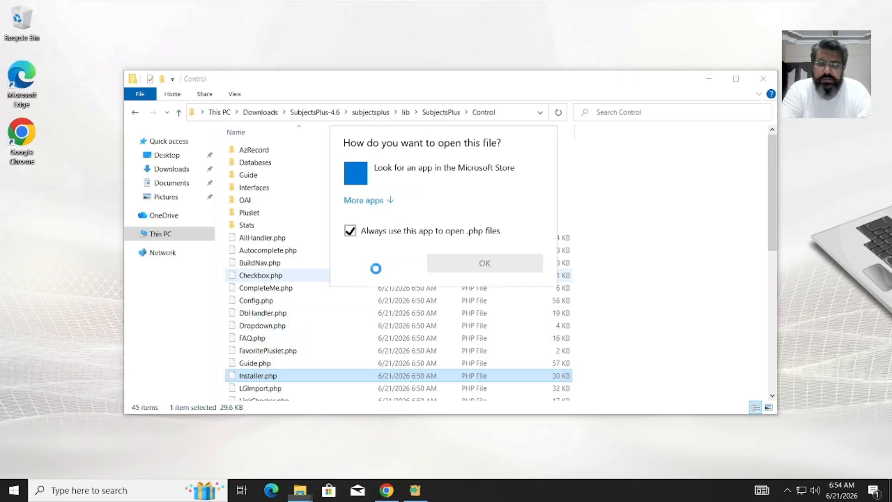
left_click(376, 206)
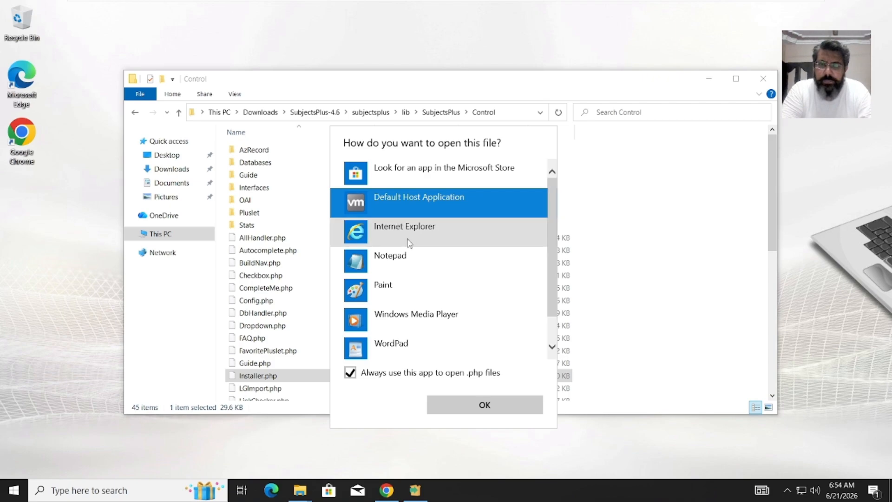
left_click(411, 272)
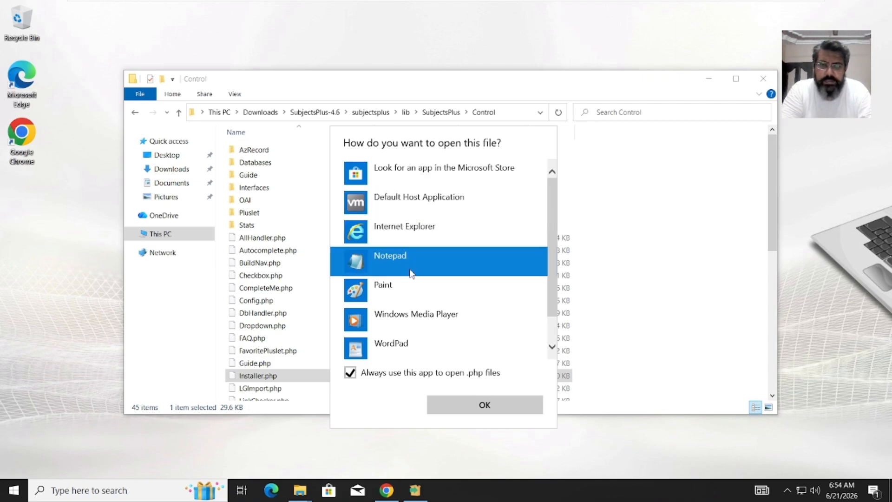
left_click(514, 409)
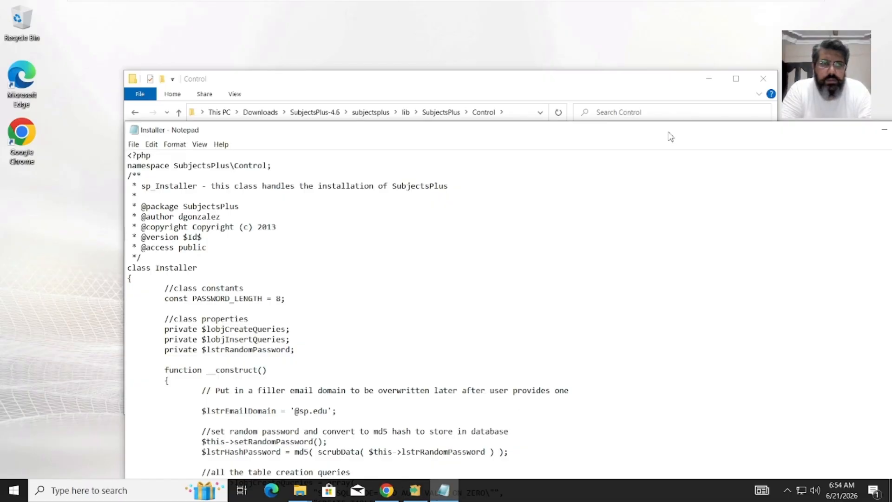
- Replace 'subjects' with 'api' in Installer.php's $apiHtaccess rename line, save, and close Notepad
left_click_drag(671, 133, 588, 19)
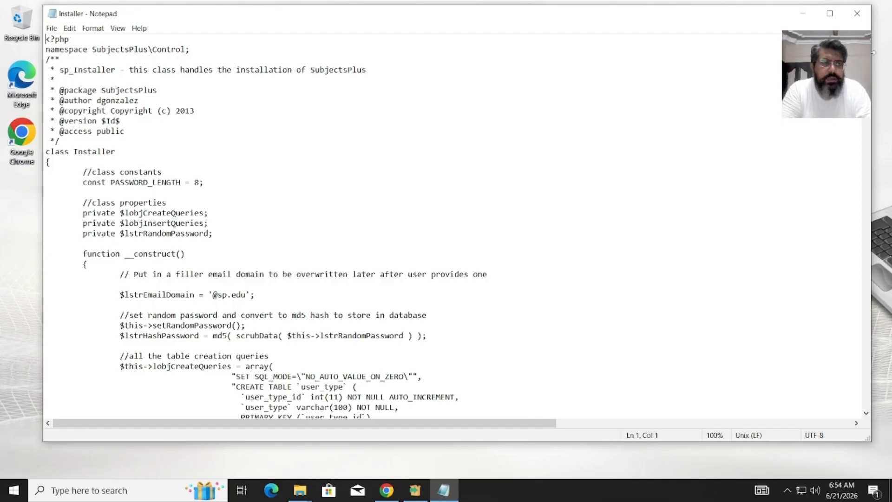
left_click(830, 16)
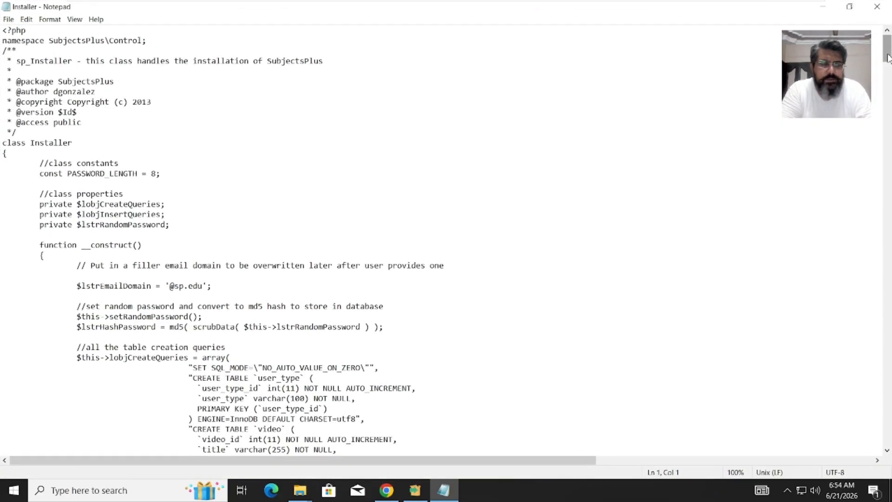
scroll(875, 223, "down", 20)
scroll(888, 275, "down", 20)
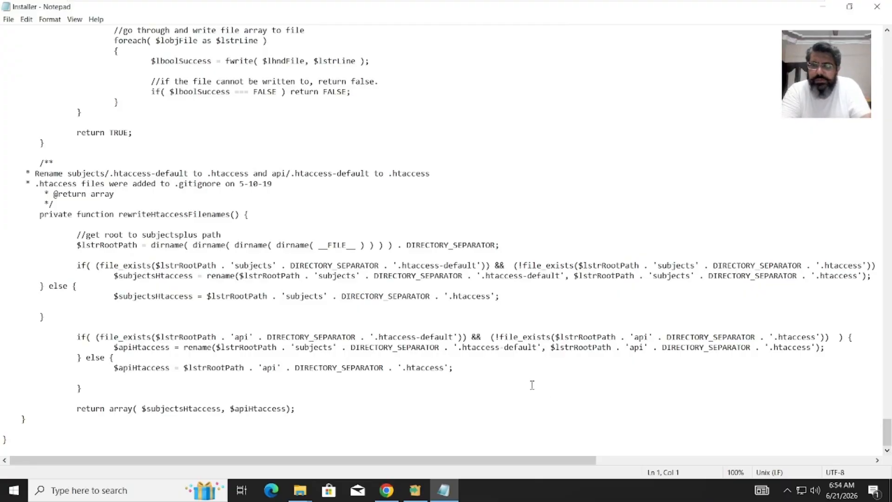
left_click(119, 347)
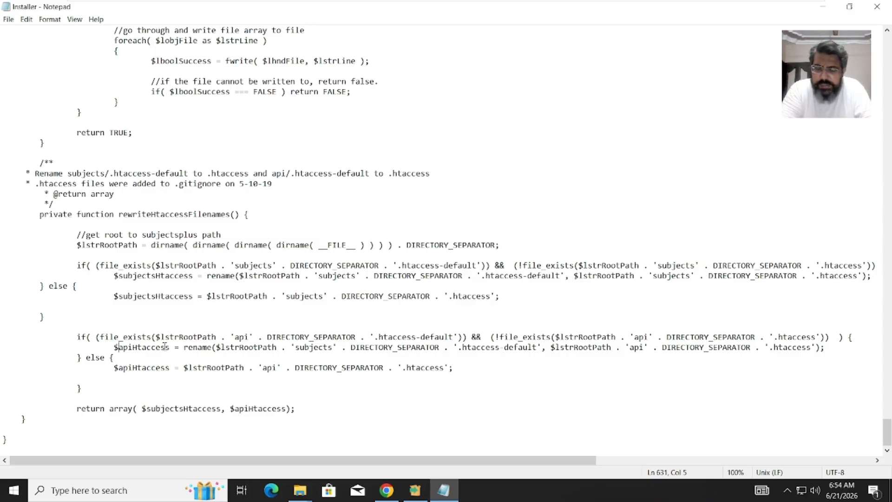
left_click(297, 348)
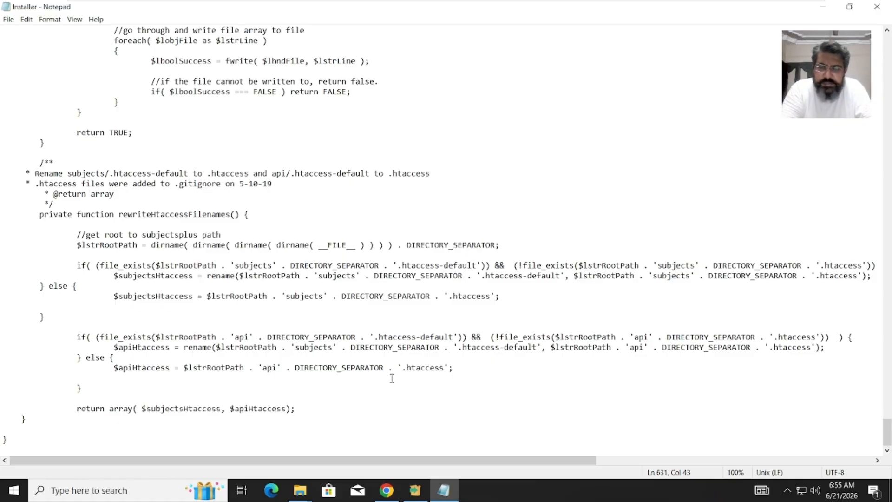
key("shift+Right")
key("shift+Right")
key("shift+Right")
key("shift+Right")
key("shift+Right")
key("shift+Right")
key("shift+Right")
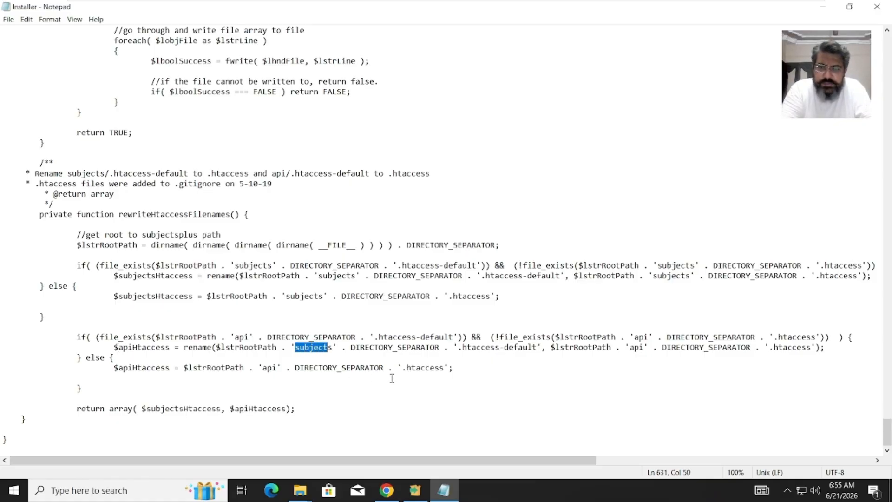
key("shift+Right")
type("api")
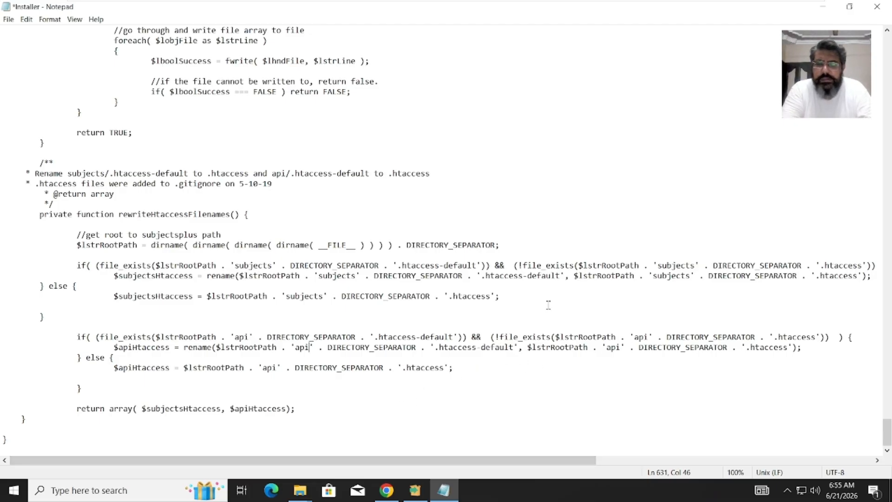
key("ctrl+s")
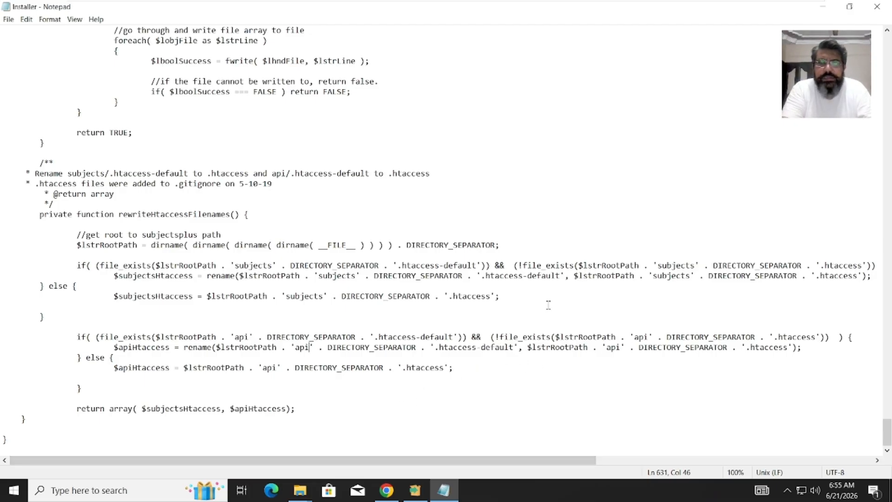
left_click(877, 6)
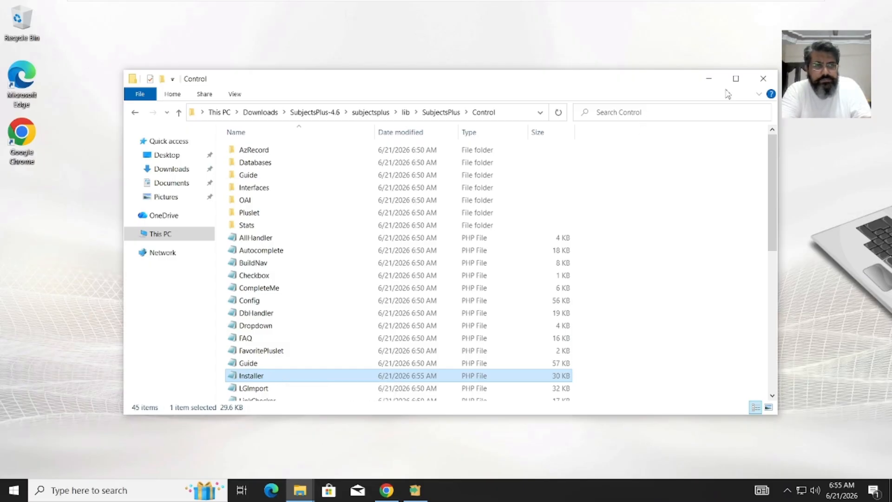
- Close the Control window, open SubjectsPlus-4.6 in Downloads, select subjectsplus, and restore XAMPP Setup
left_click(759, 80)
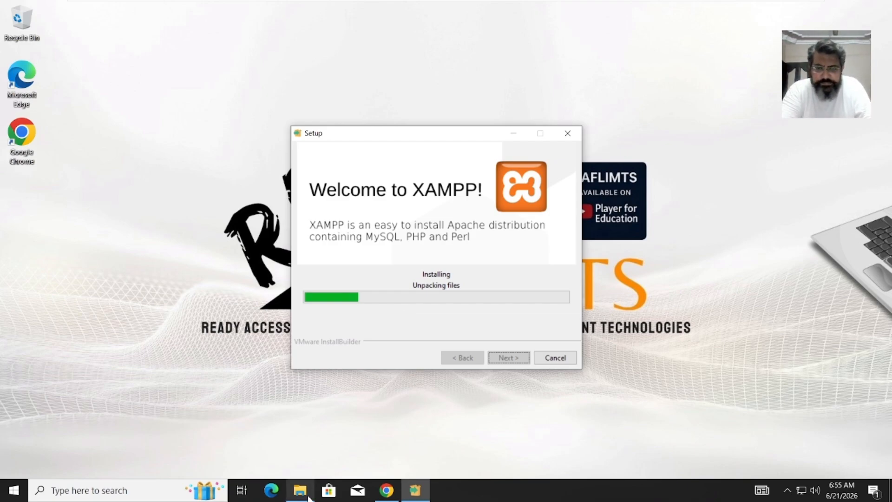
mouse_move(309, 498)
left_click(304, 464)
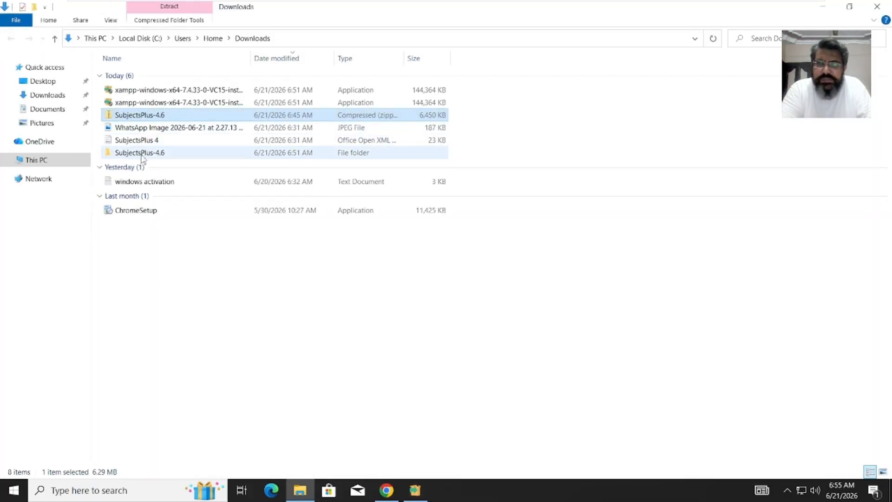
double_click(142, 153)
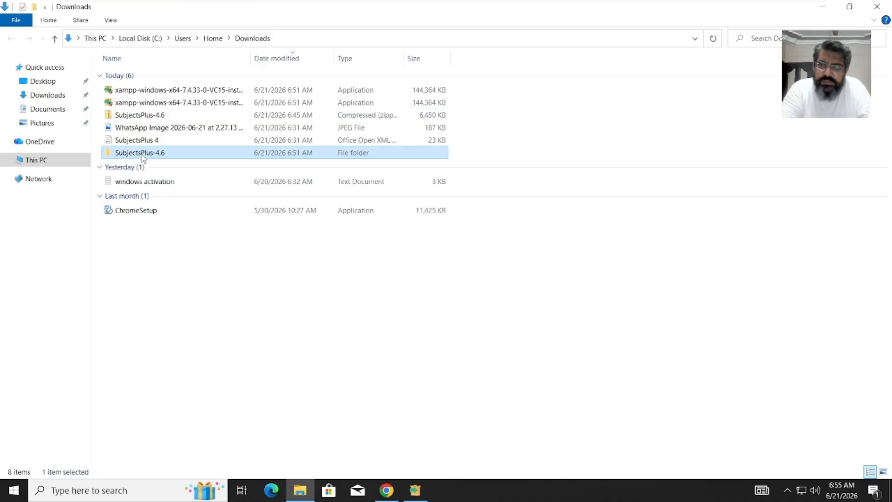
left_click(149, 82)
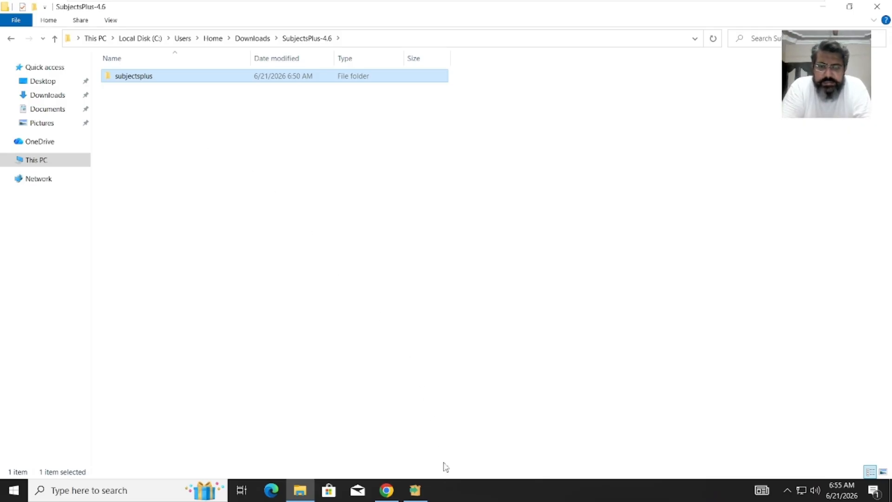
left_click(424, 495)
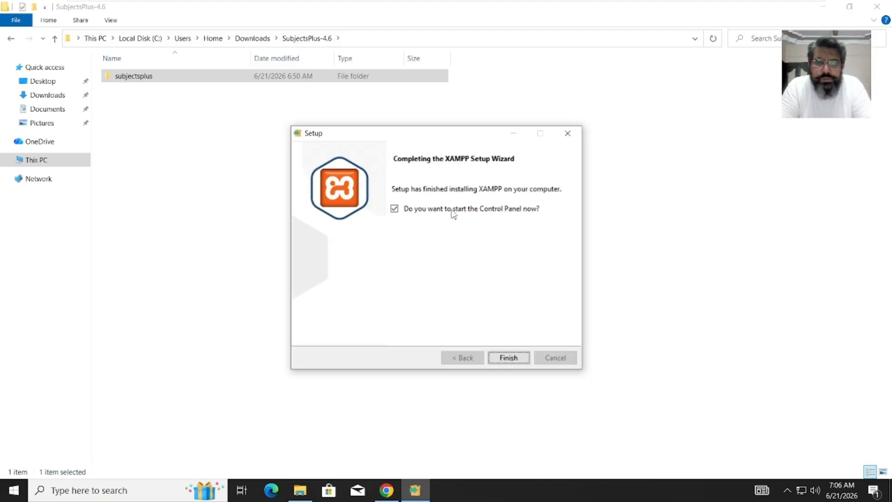
- Finish XAMPP Setup and start Apache and MySQL in XAMPP Control Panel v3.3.0
left_click(502, 361)
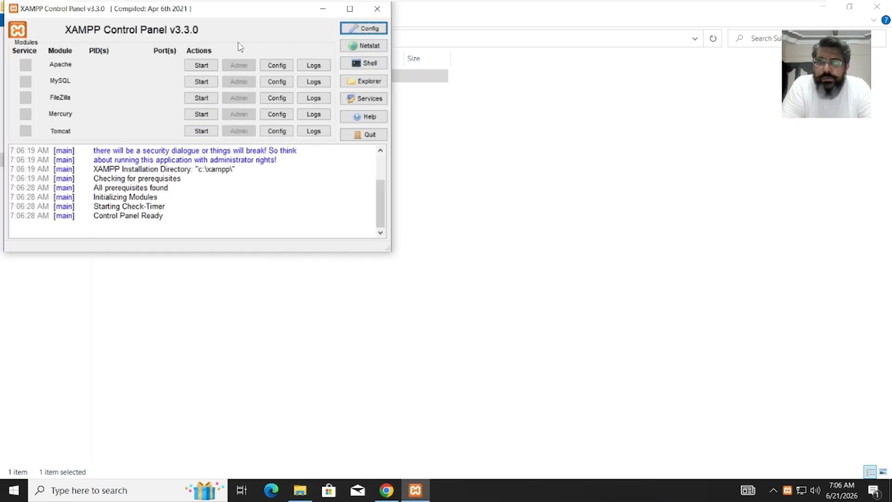
left_click_drag(252, 12, 345, 54)
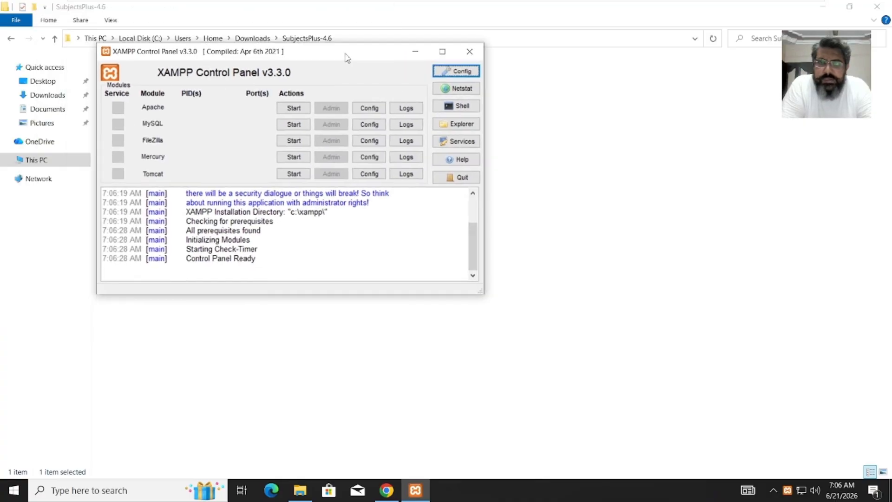
left_click(297, 110)
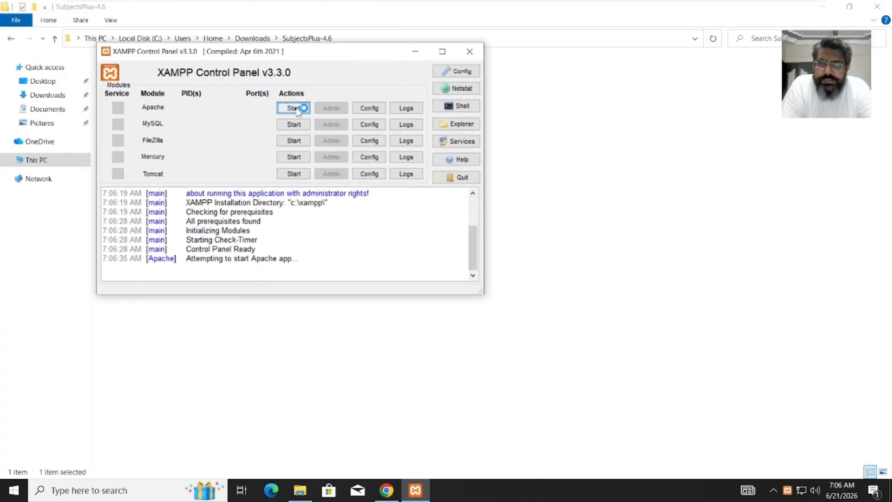
left_click(298, 127)
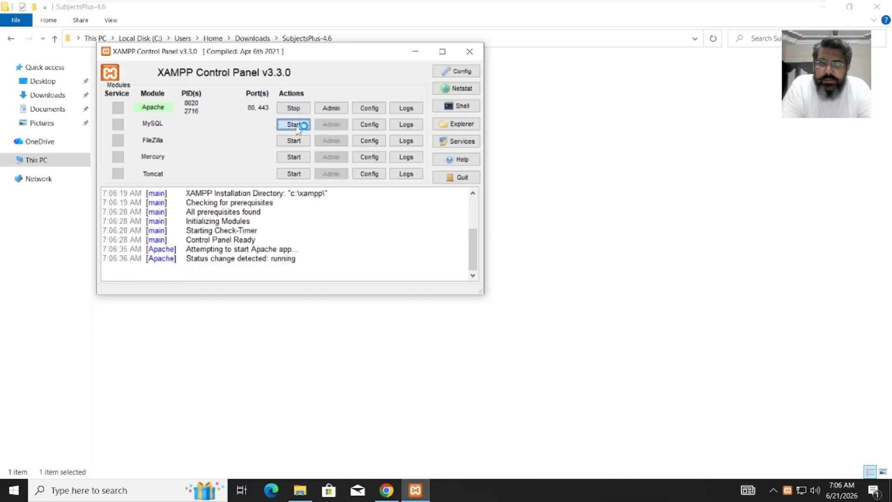
- Switch Chrome to the SubjectsPlus Release v4.6 GitHub tab and allow mysqld through the firewall
left_click(385, 495)
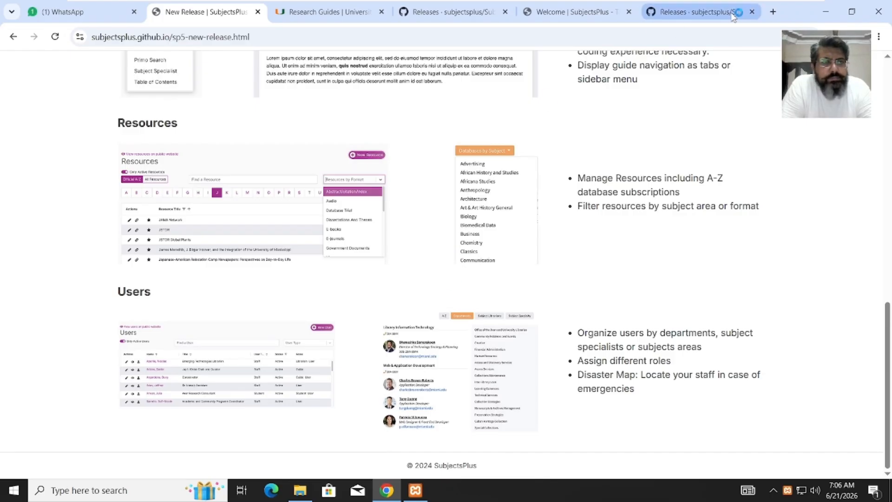
left_click(732, 13)
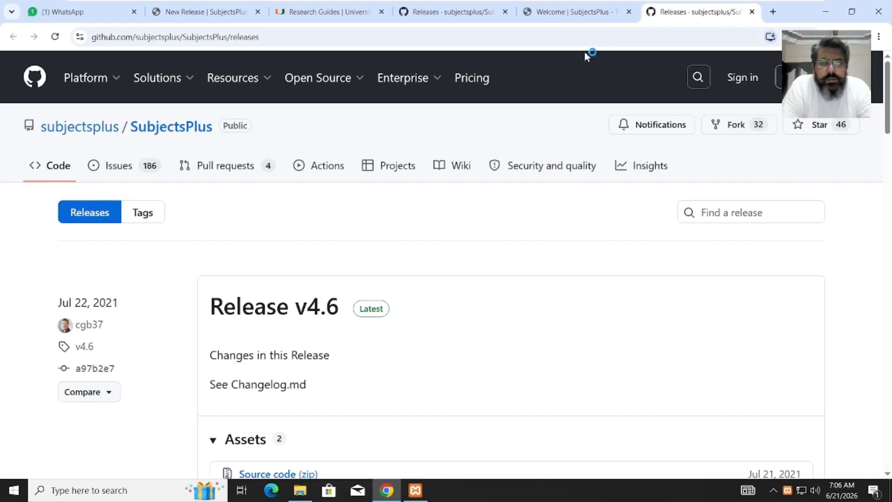
left_click(539, 35)
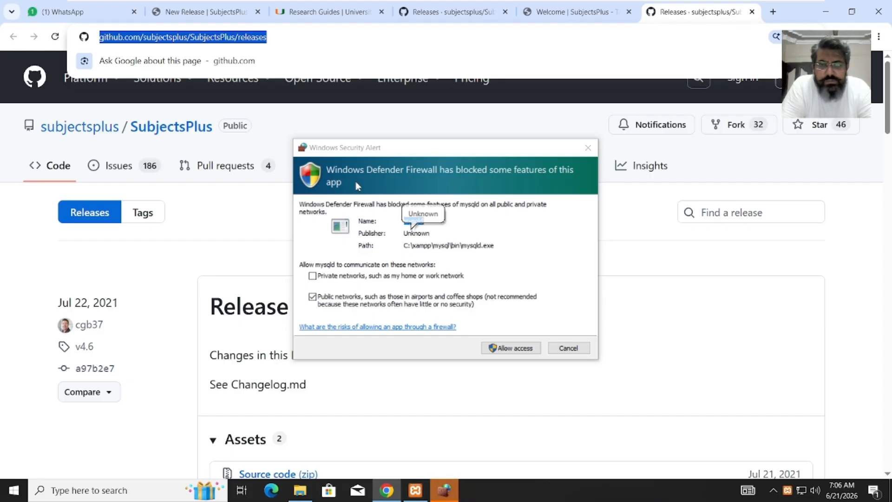
left_click(523, 349)
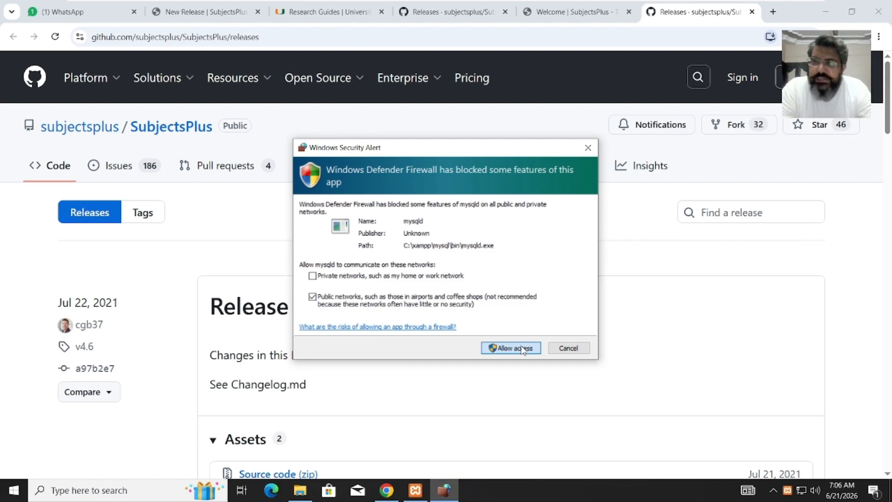
left_click(524, 349)
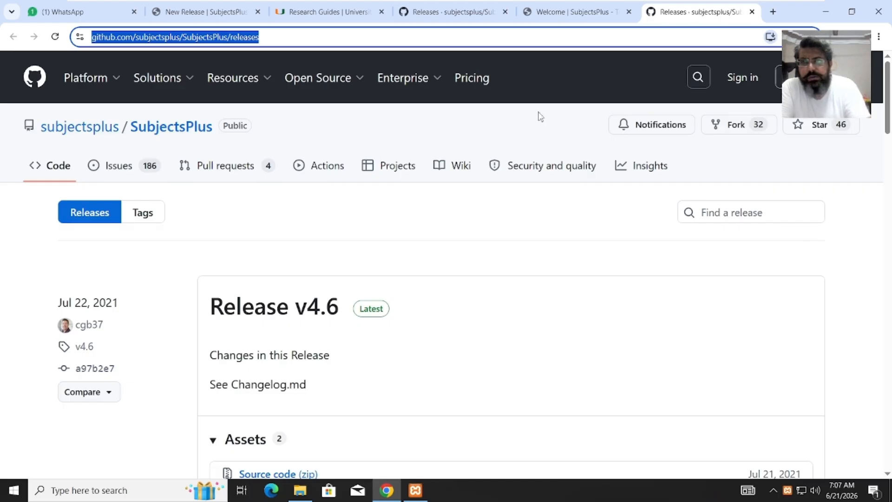
- Load localhost/phpmyadmin in Chrome and close the SubjectsPlus welcome tab
type("loca")
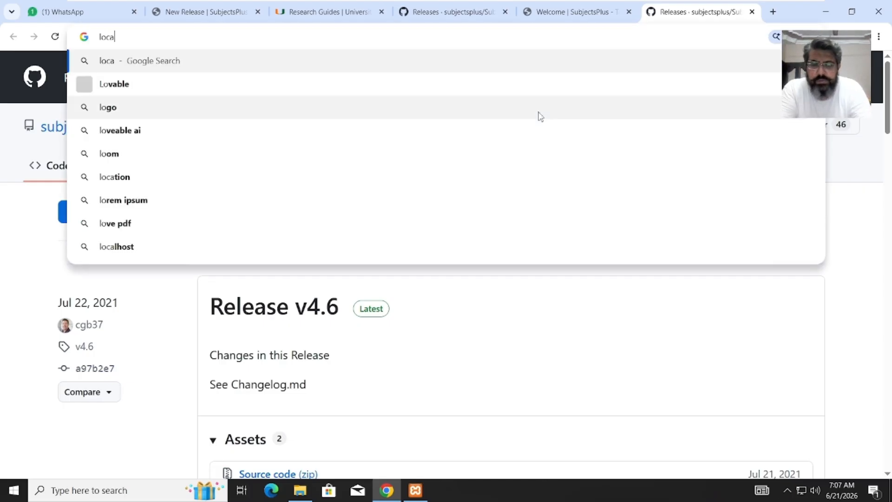
type("lhost")
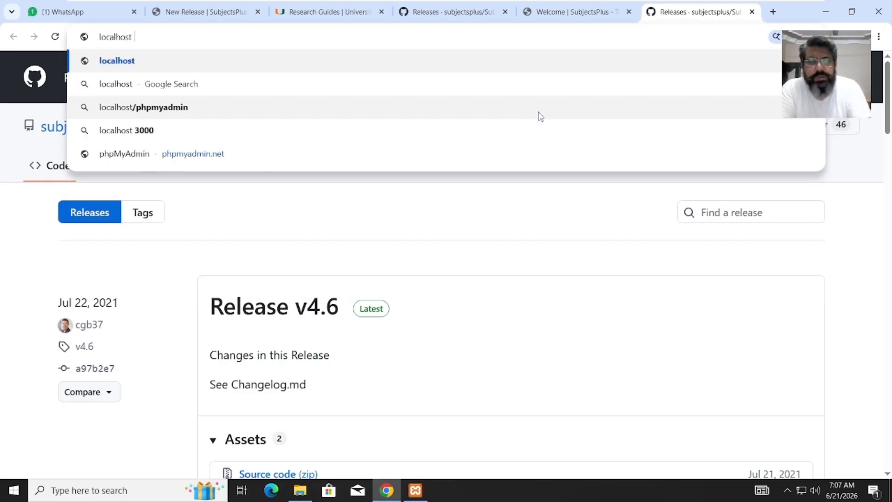
key("BackSpace")
type("/")
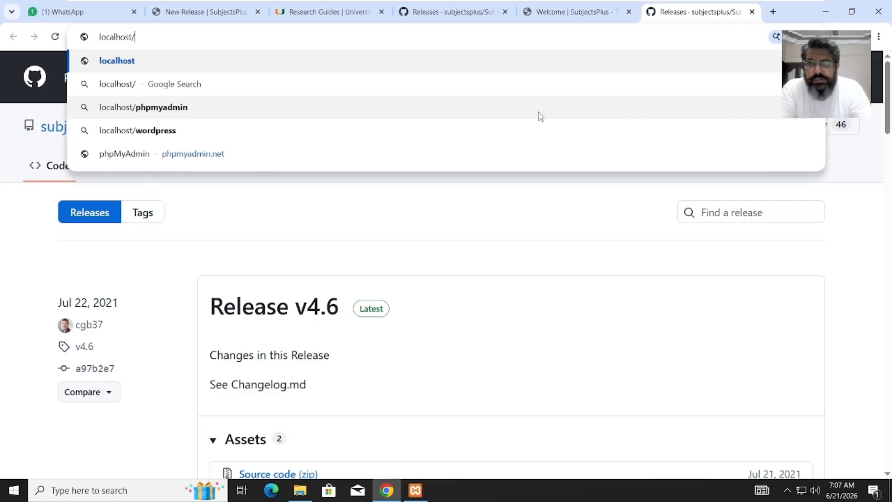
type("p")
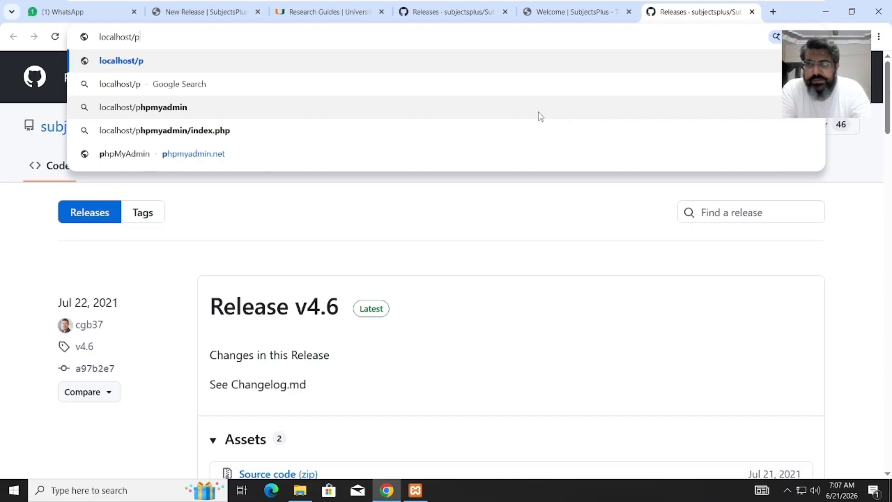
type("hp")
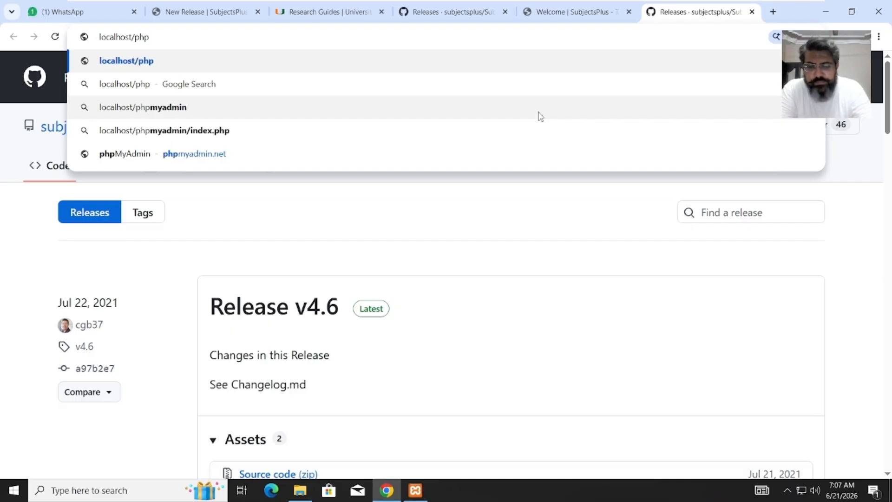
type("myadmin")
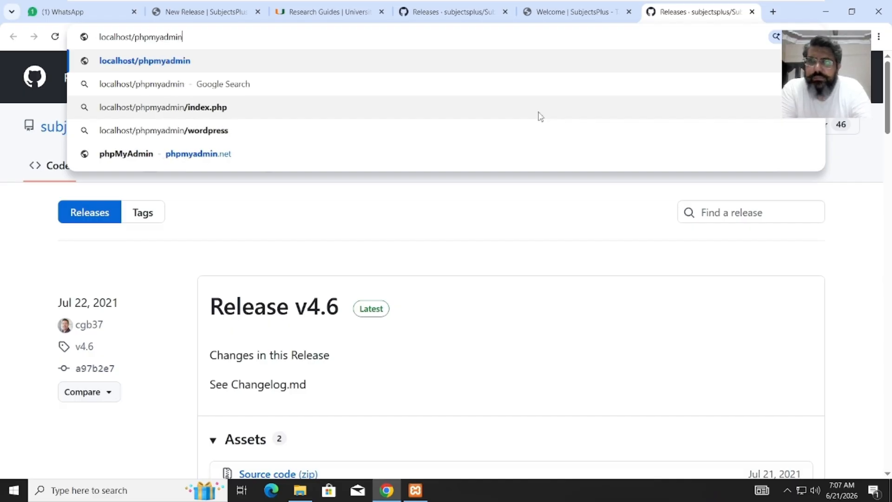
key("Return")
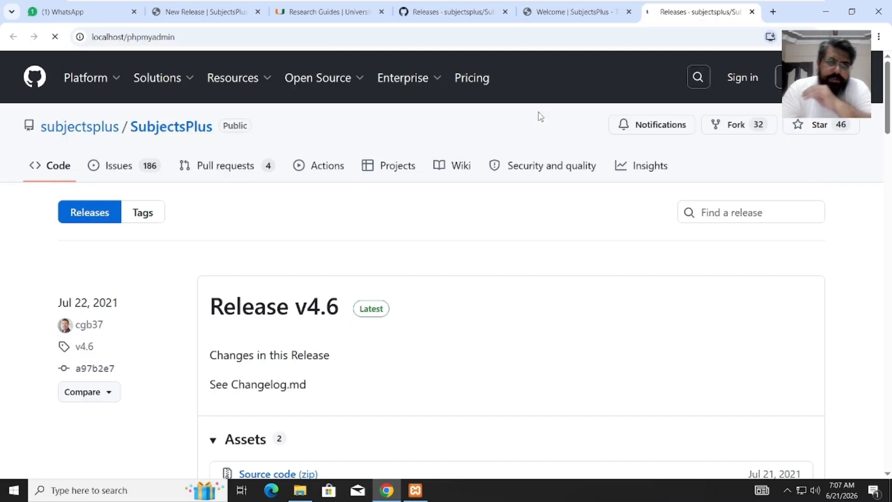
left_click(630, 12)
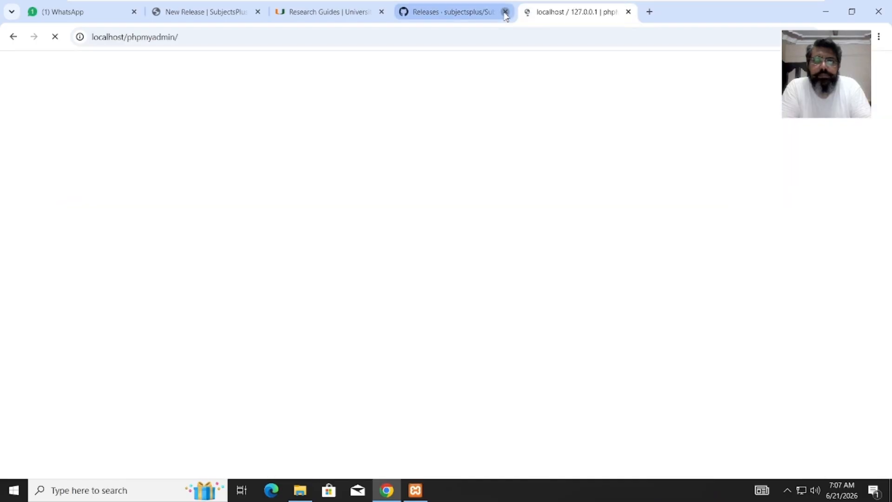
- Close the Releases, Research Guides and New Release browser tabs
left_click(506, 13)
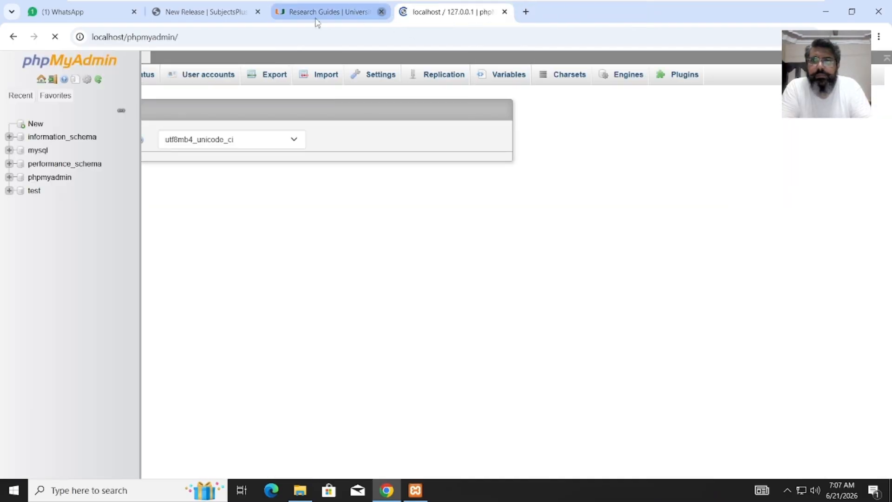
left_click(382, 13)
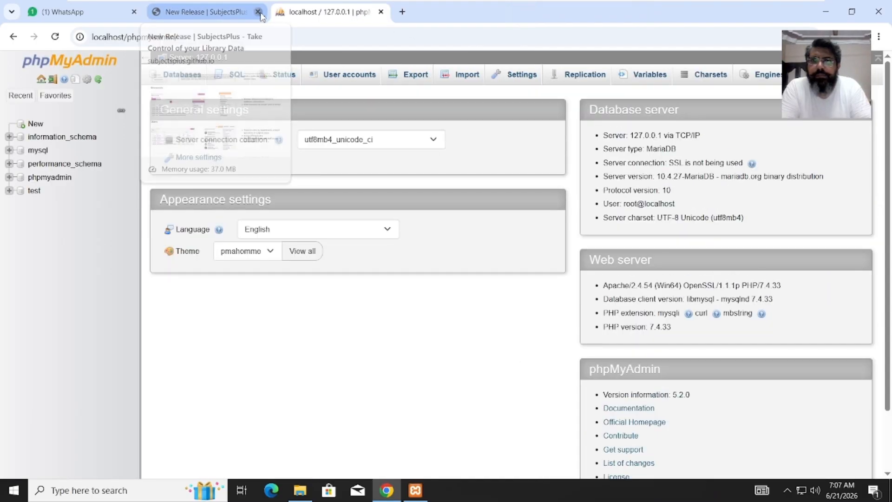
left_click(259, 13)
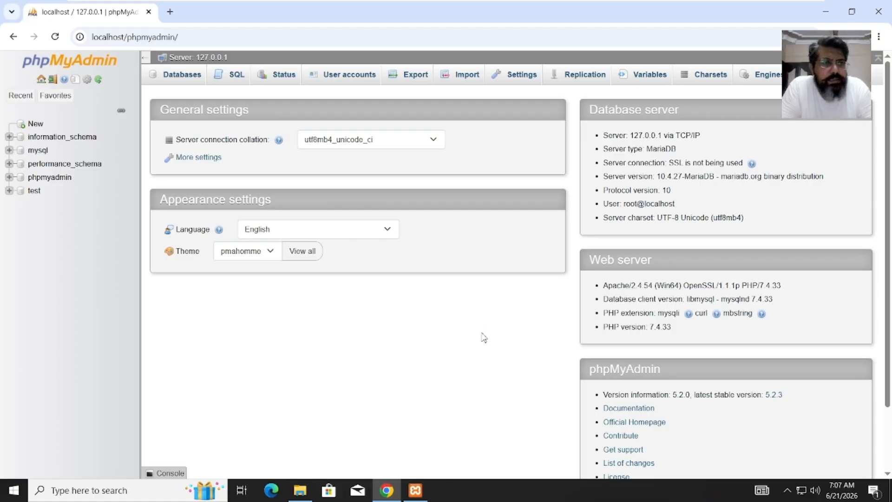
- Show phpMyAdmin's Databases list, then bring the SubjectsPlus-4.6 folder window forward
left_click(185, 83)
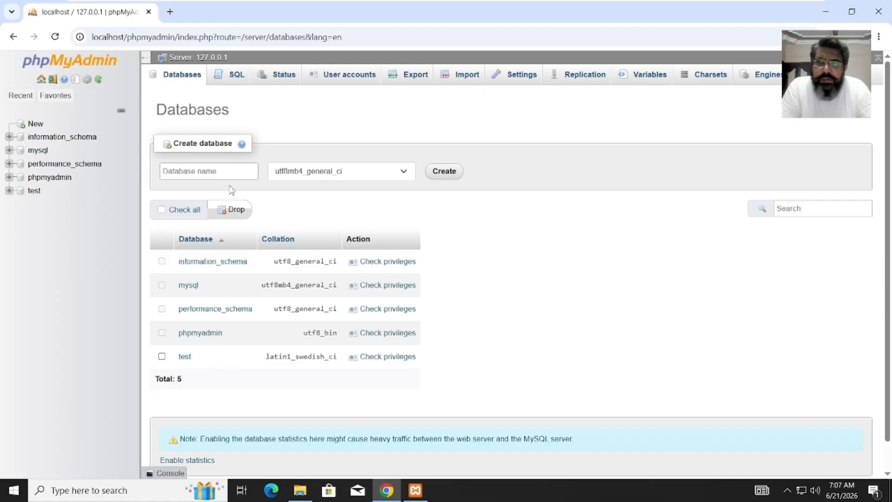
left_click(229, 176)
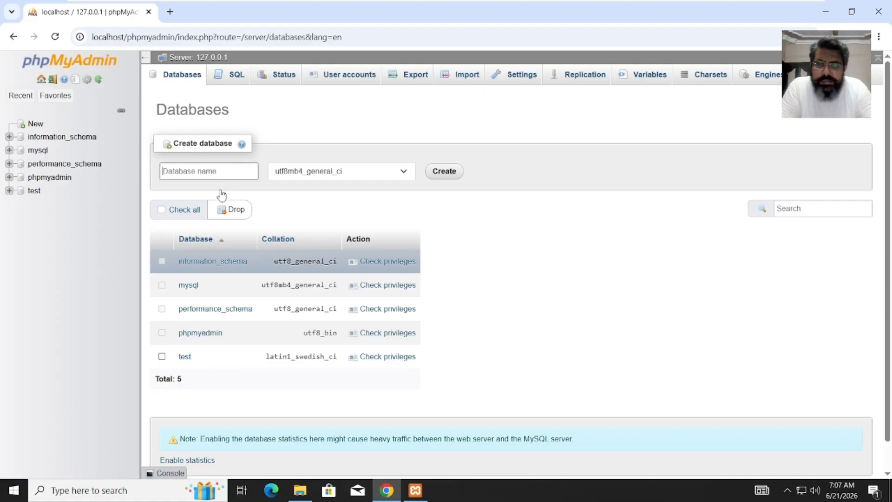
left_click(300, 490)
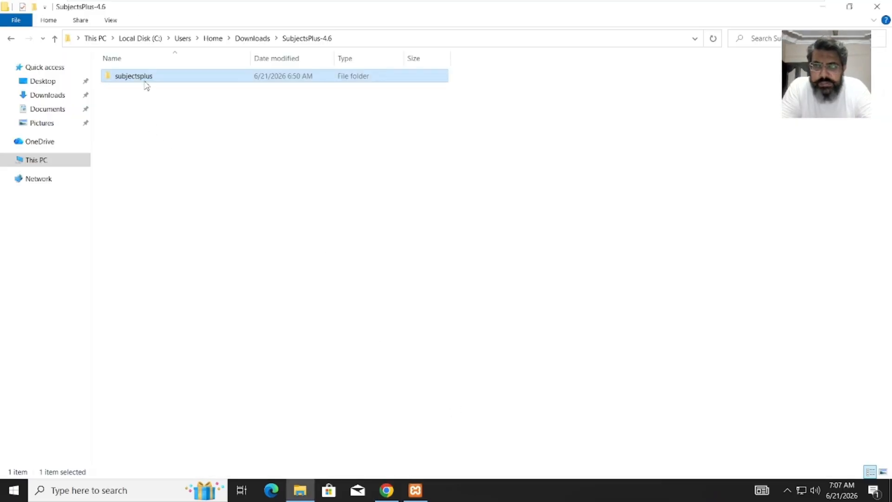
- Enter subjectsplus as the new database name and create it, making six databases
left_click(415, 490)
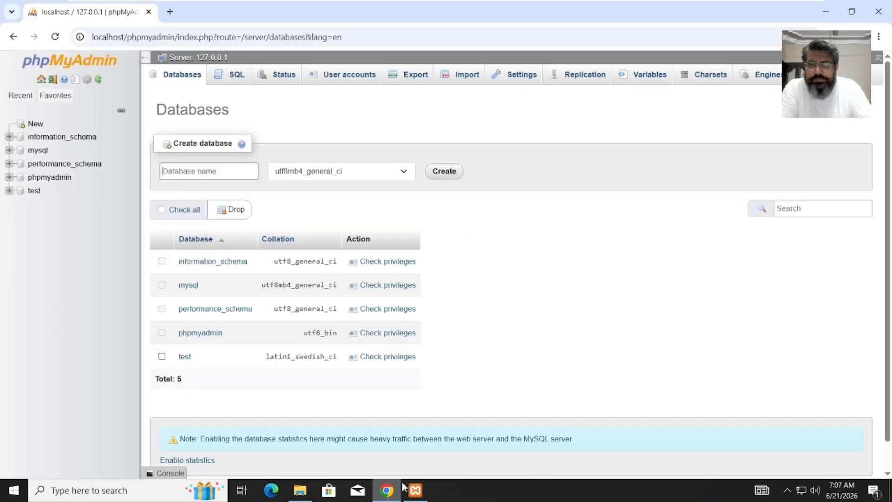
left_click(386, 490)
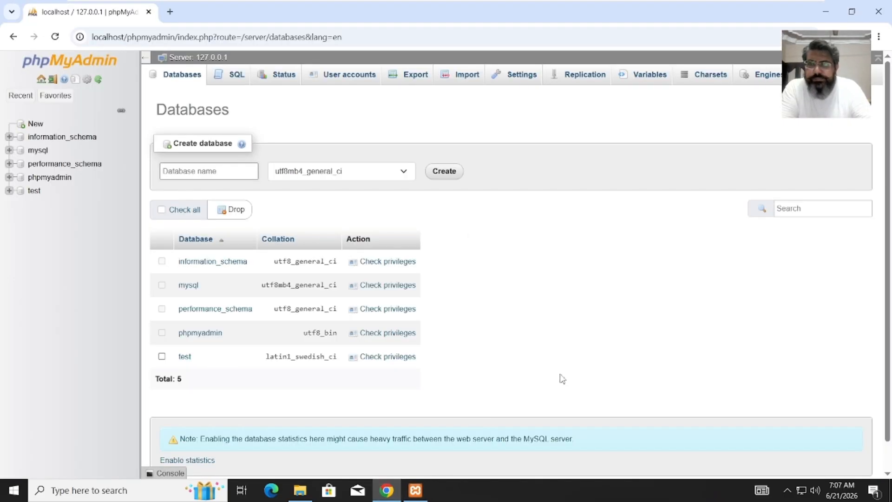
type("subjectsplus")
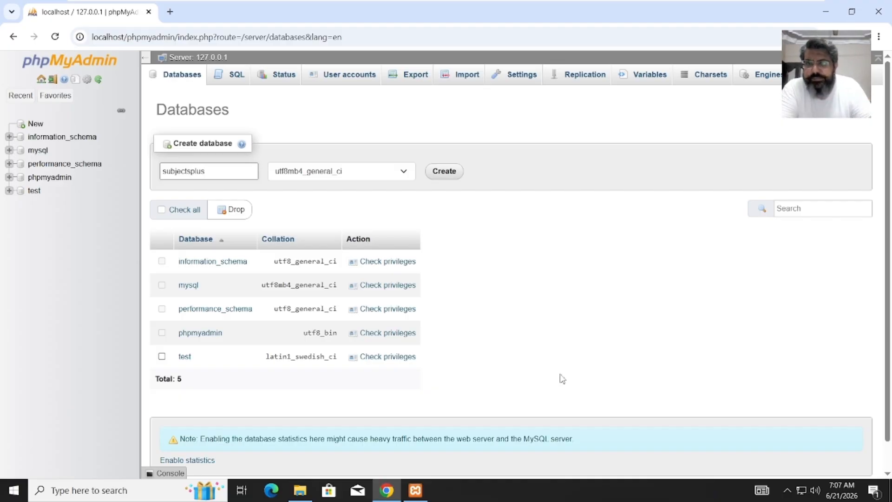
left_click(457, 179)
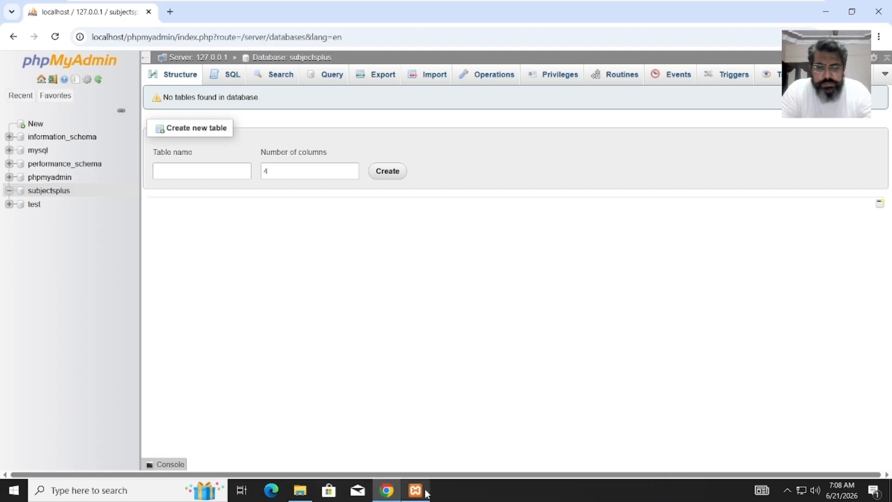
- Copy the subjectsplus folder from Downloads\SubjectsPlus-4.6
mouse_move(303, 495)
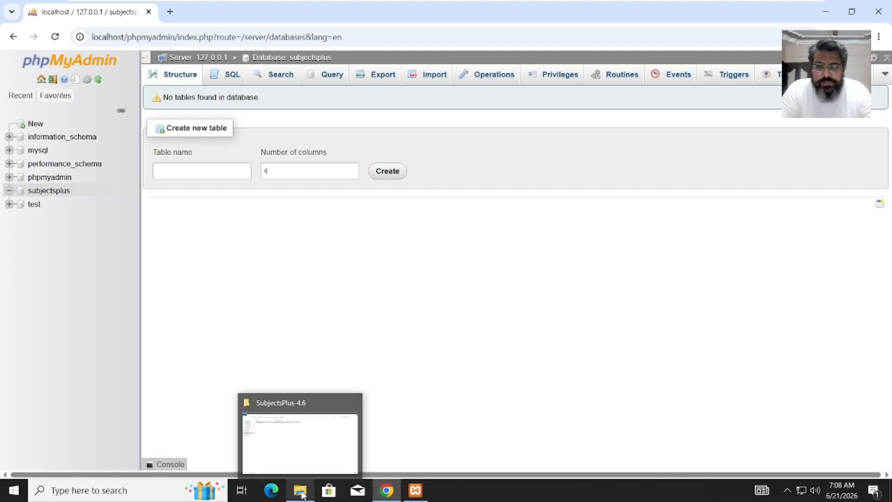
left_click(307, 456)
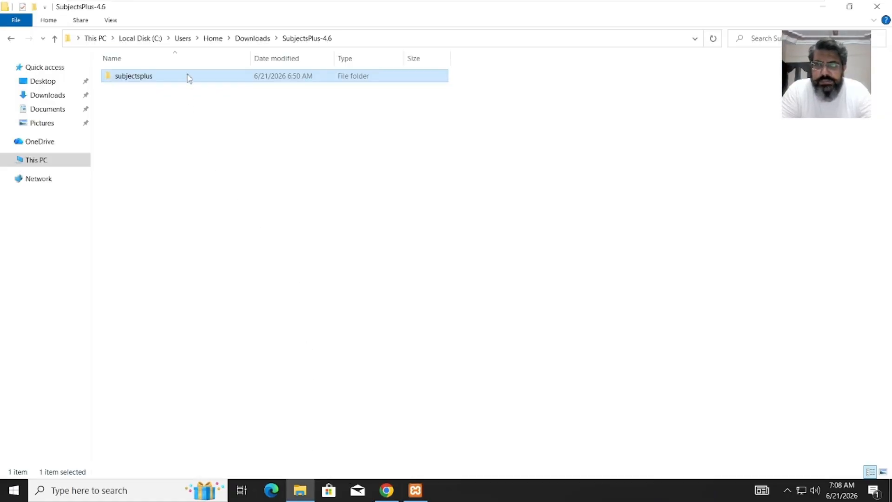
left_click(189, 111)
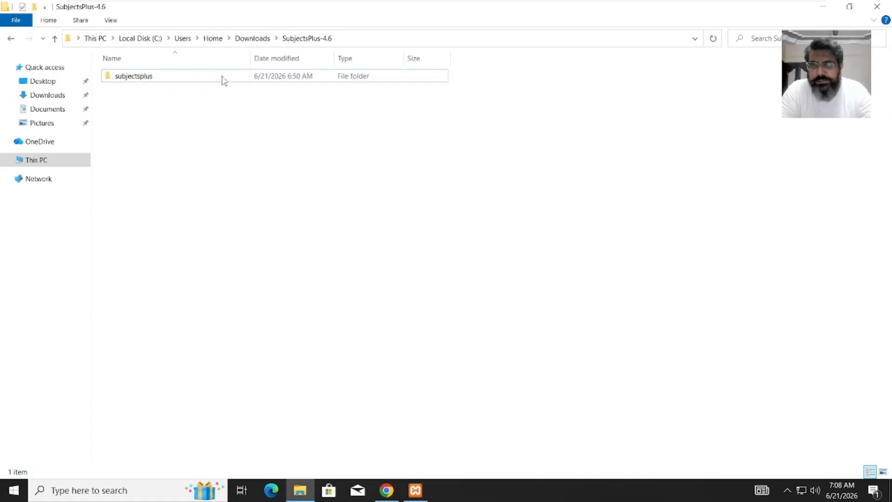
left_click(252, 38)
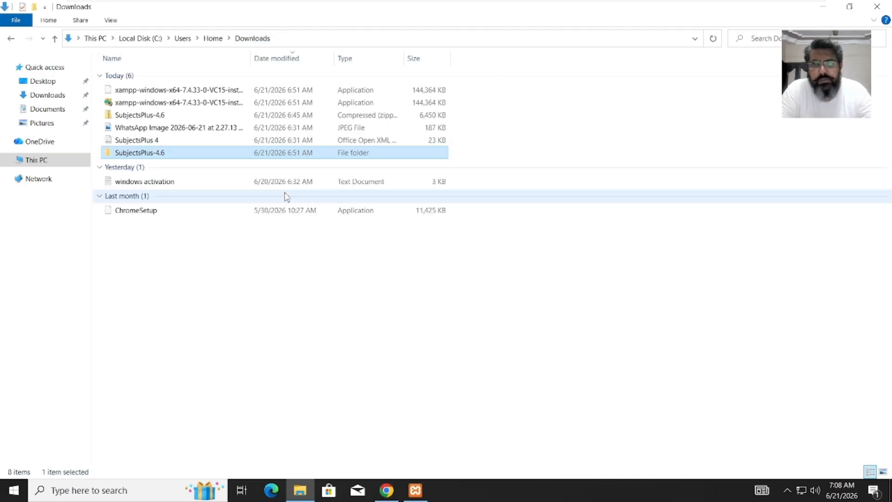
double_click(175, 156)
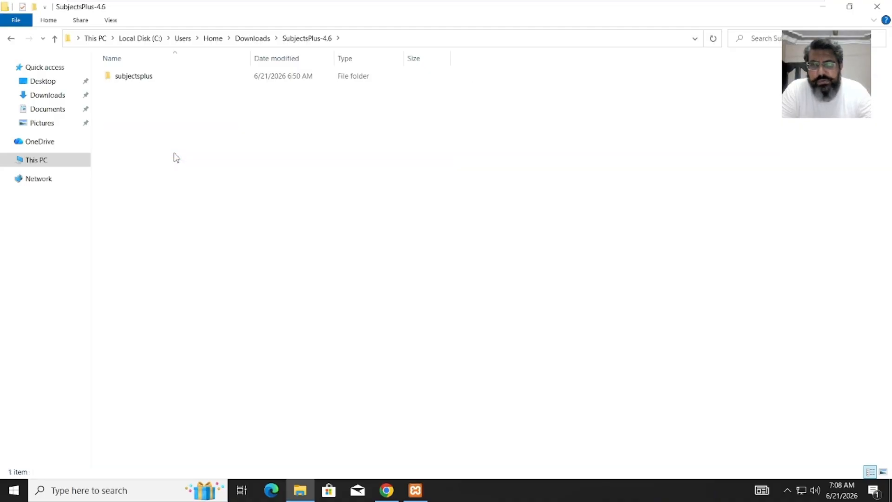
left_click(153, 79)
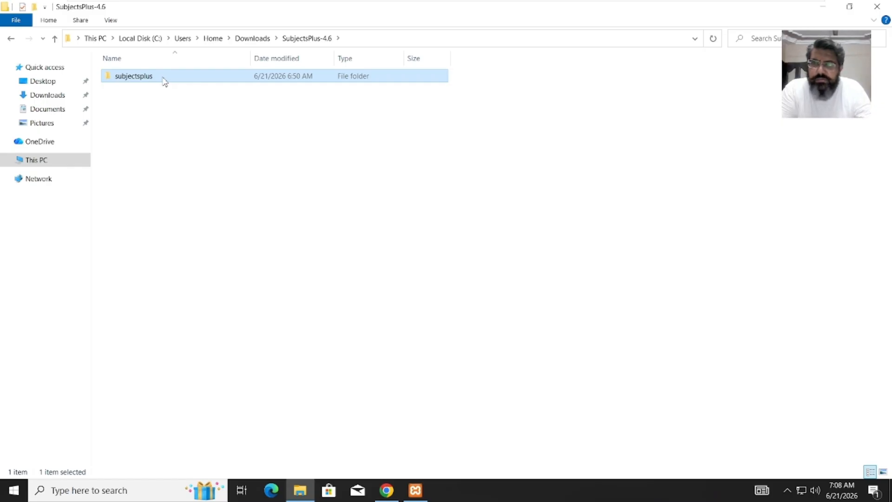
right_click(164, 82)
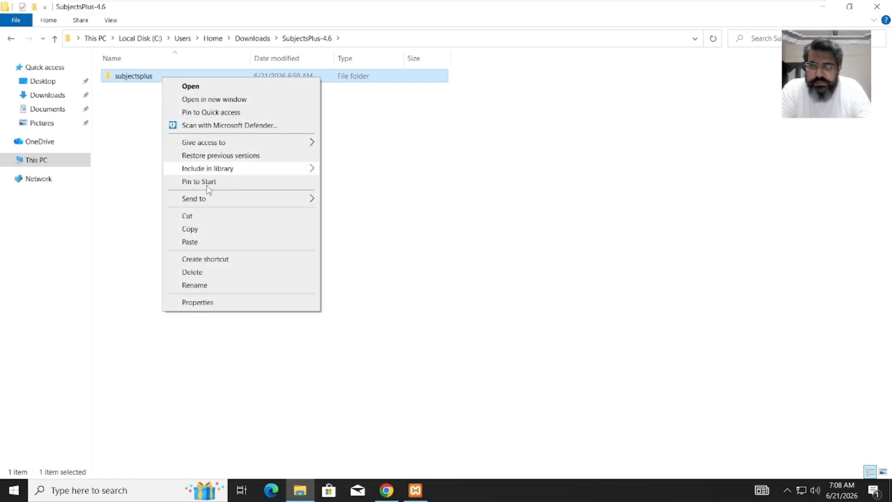
left_click(202, 230)
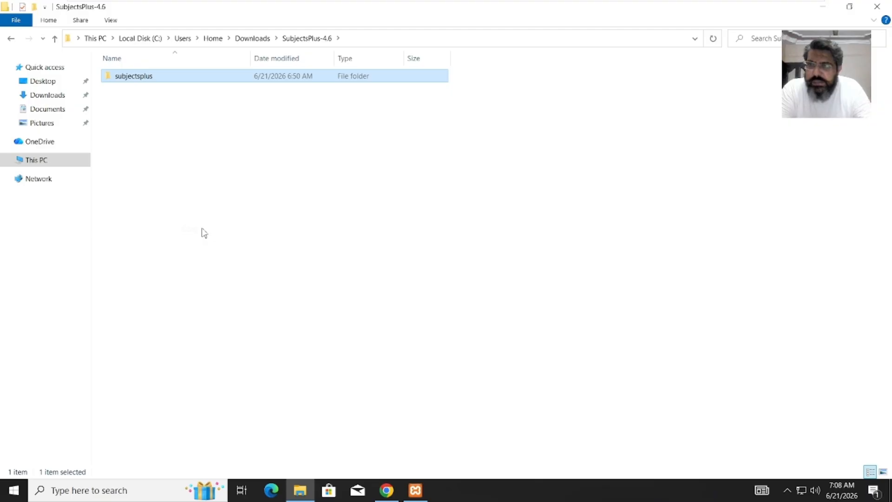
- Paste the subjectsplus folder into C:\xampp\htdocs and close File Explorer
left_click(33, 162)
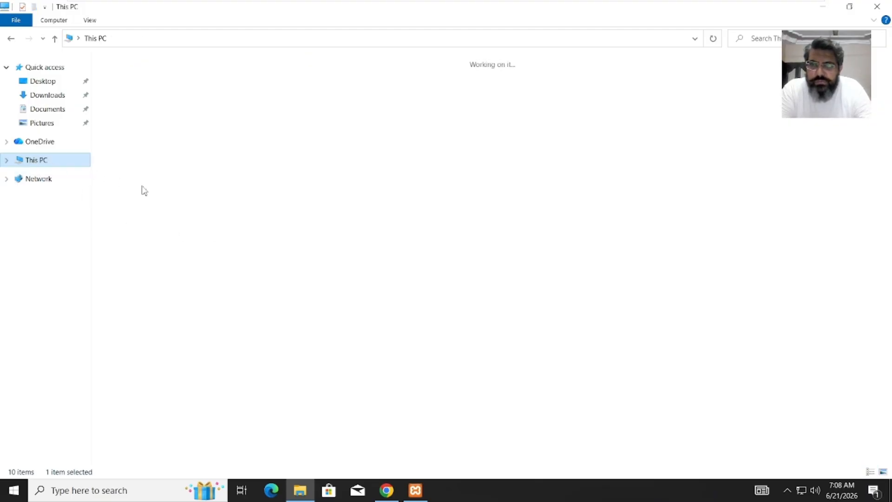
double_click(328, 181)
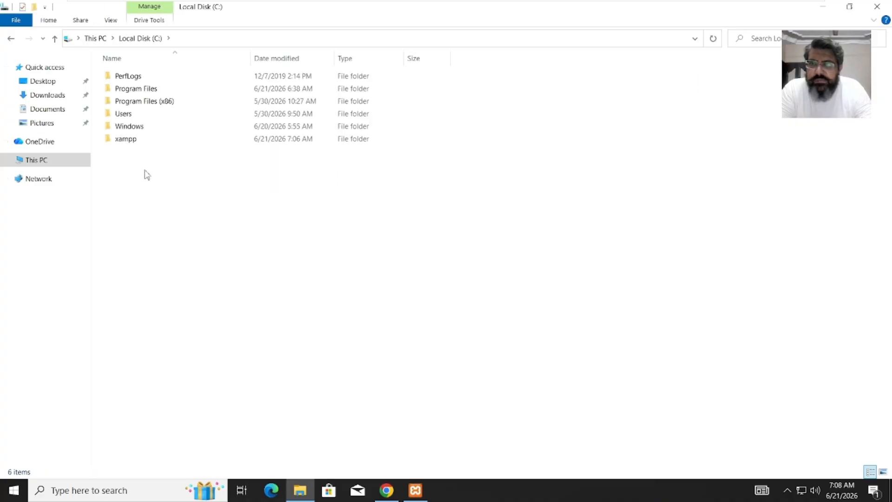
double_click(131, 142)
left_click(137, 139)
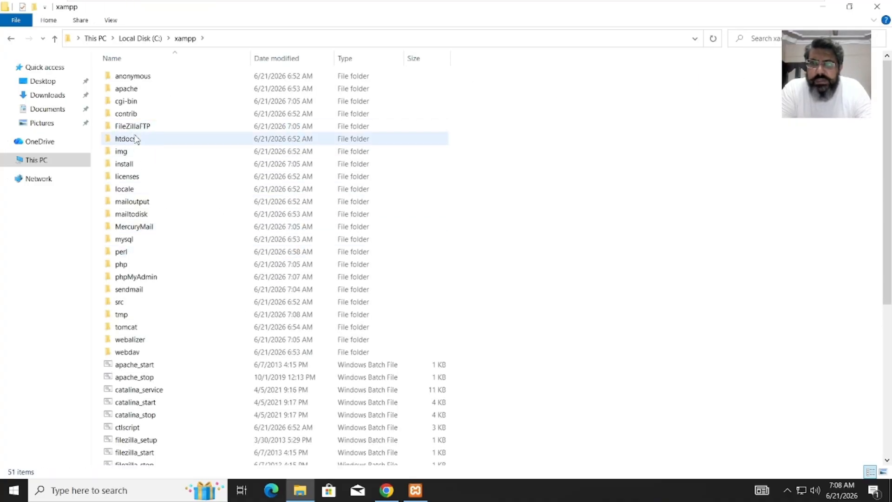
double_click(137, 139)
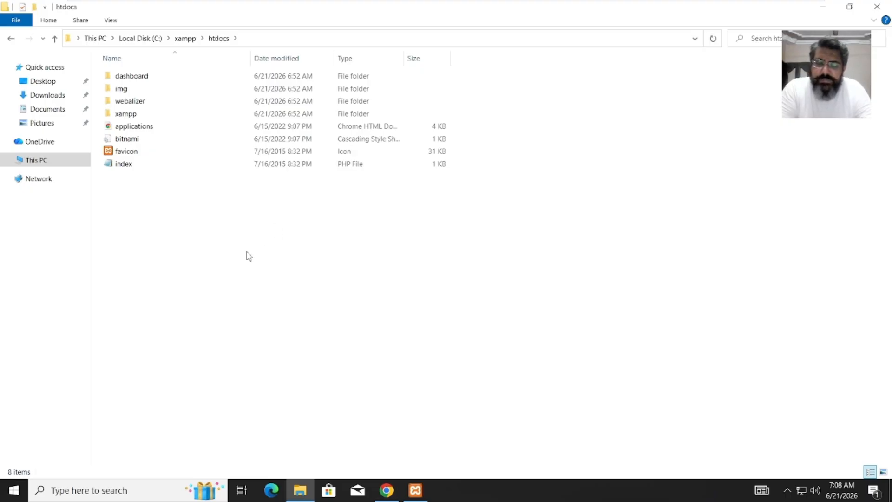
key("ctrl+v")
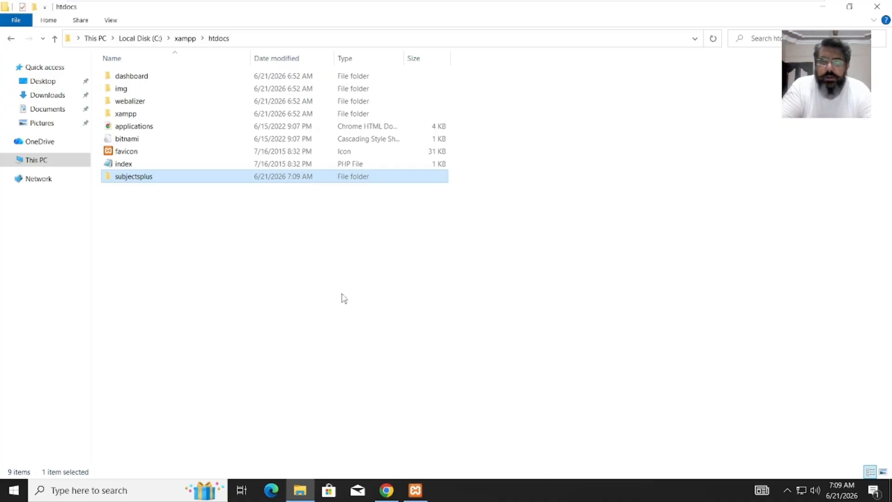
left_click(877, 7)
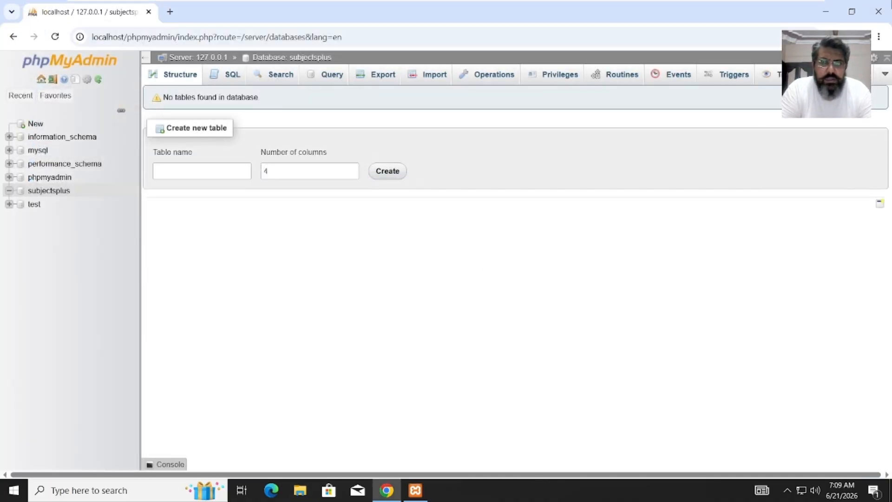
- Close Chrome, stop and restart Apache and MySQL, then relaunch Chrome
left_click(889, 8)
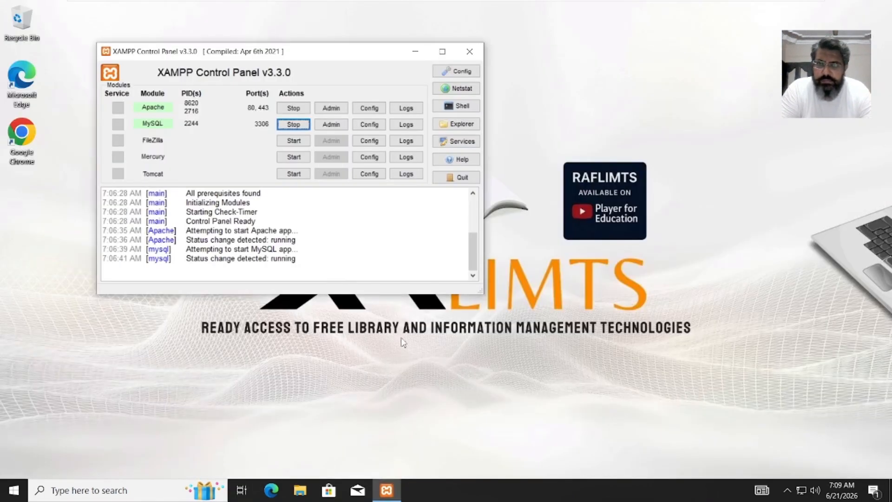
left_click(294, 108)
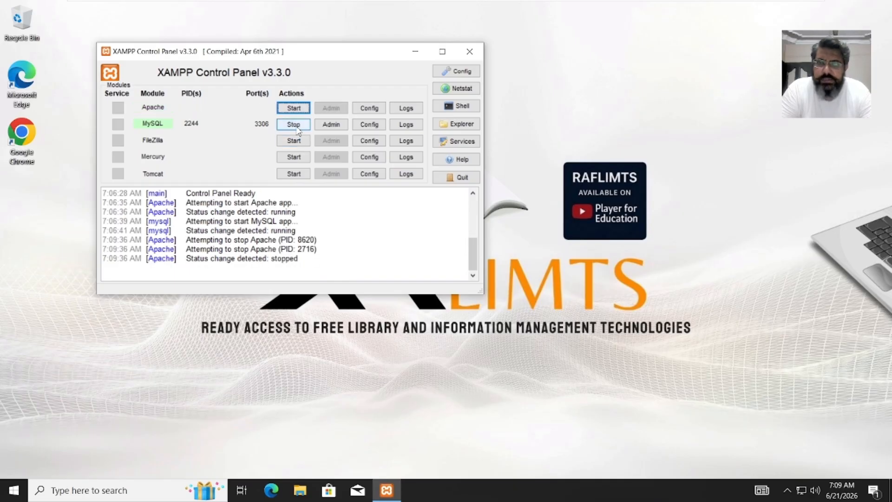
left_click(298, 129)
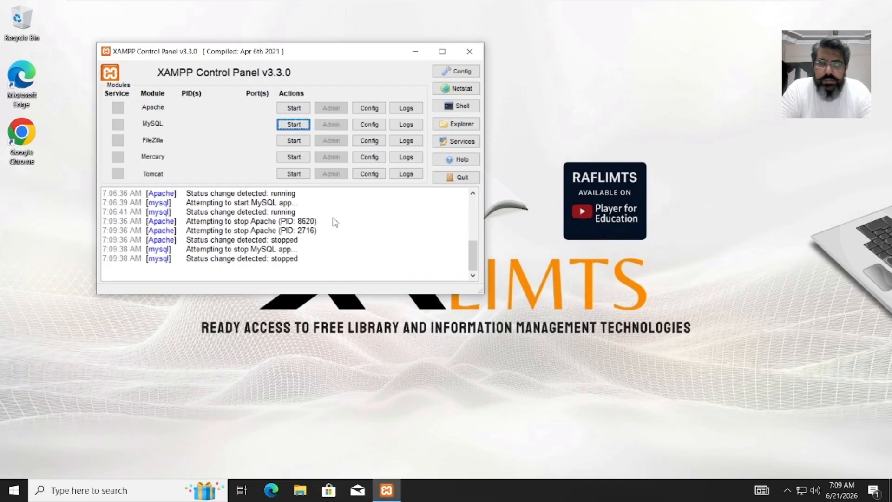
left_click(298, 111)
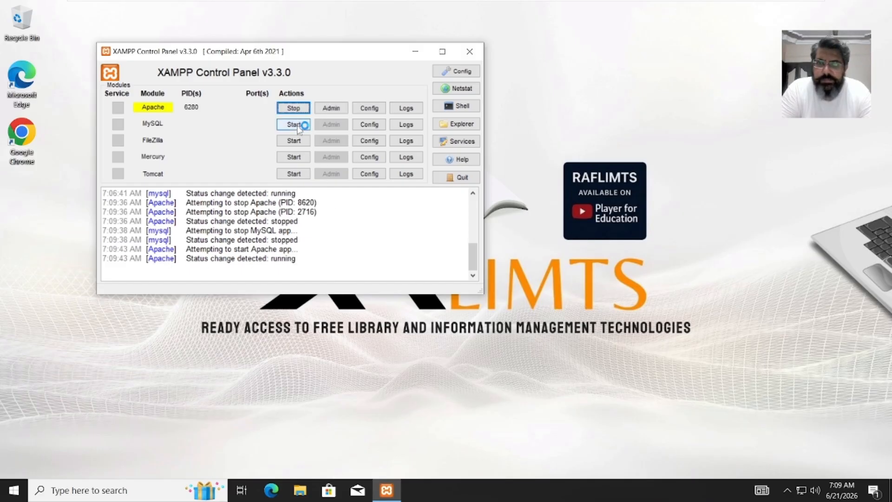
left_click(299, 127)
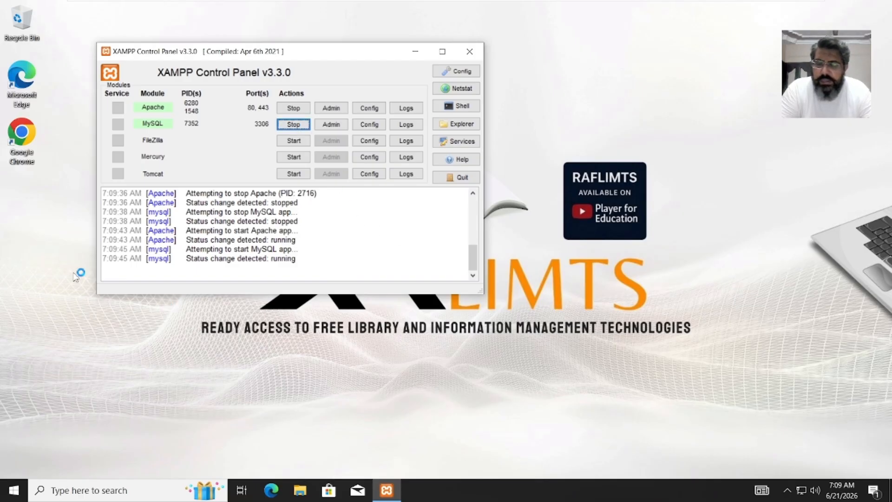
double_click(27, 135)
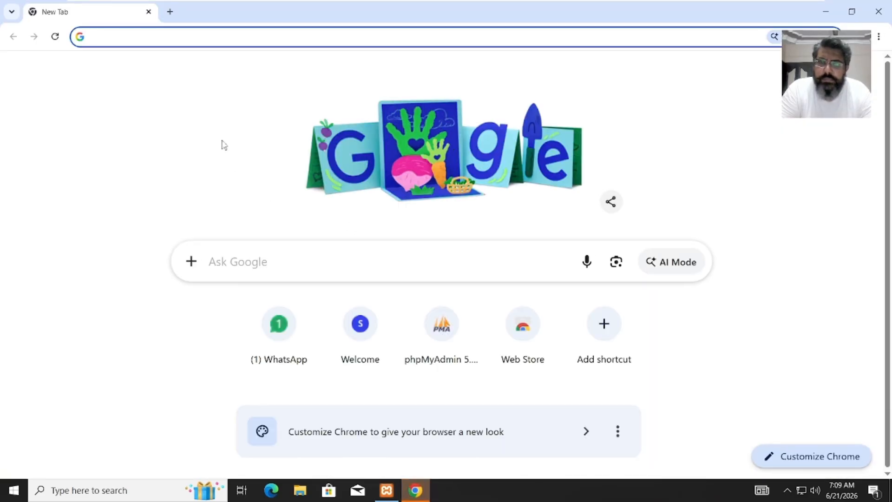
- Open localhost/subjectsplus, reaching the 'Configuration File Missing!' page
left_click(202, 37)
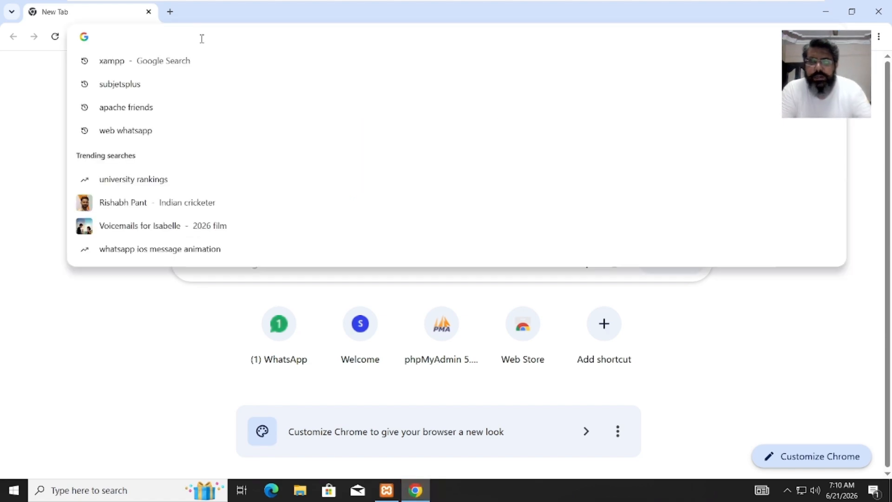
type("lo")
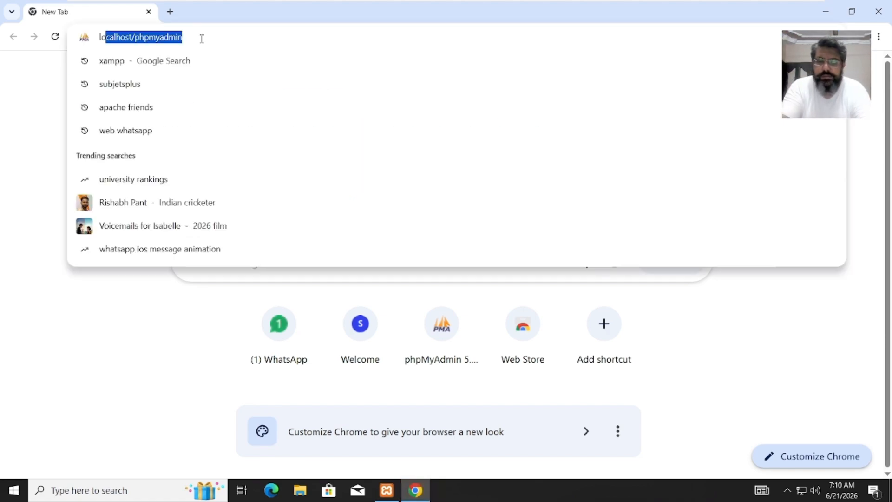
type("calh")
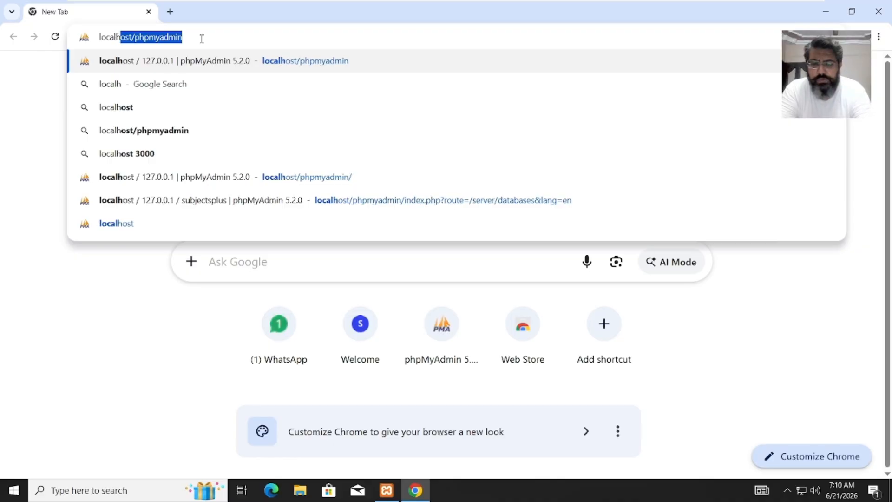
type("ost/")
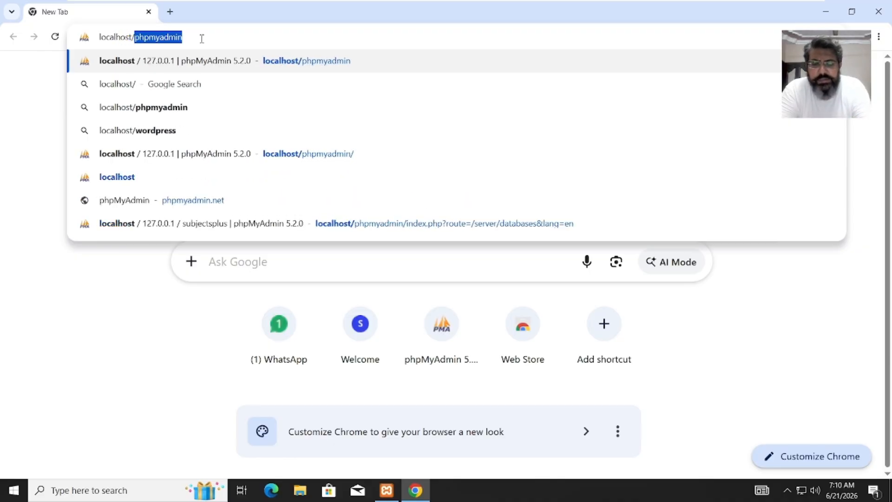
type("subjec")
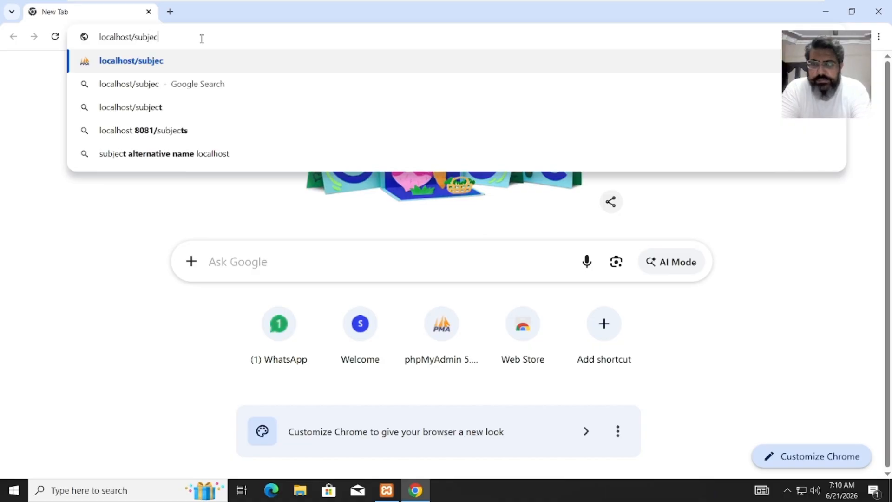
type("tsplus")
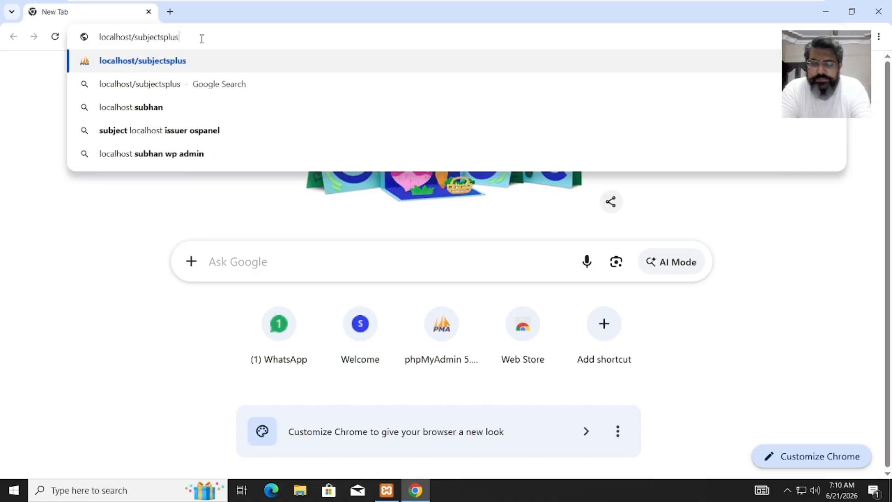
key("Return")
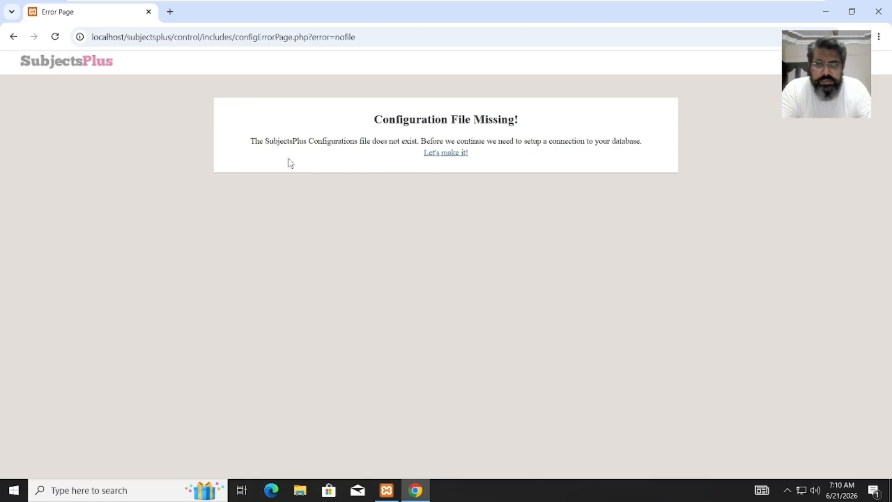
- Start making the configuration file and zoom the setup welcome page to 125%
left_click(446, 156)
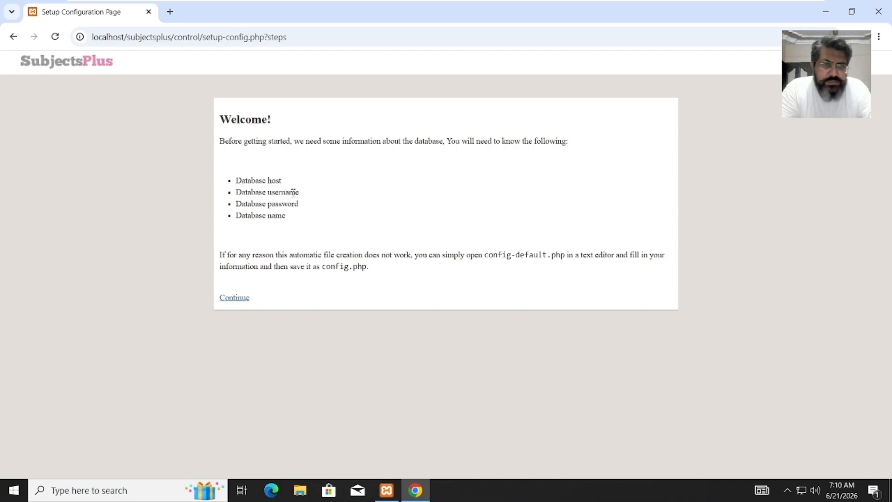
left_click(881, 37)
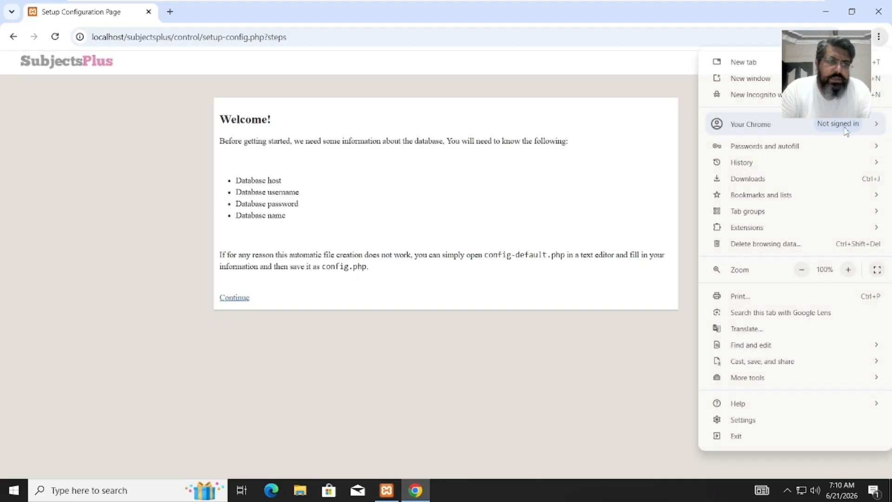
left_click(849, 270)
left_click(850, 271)
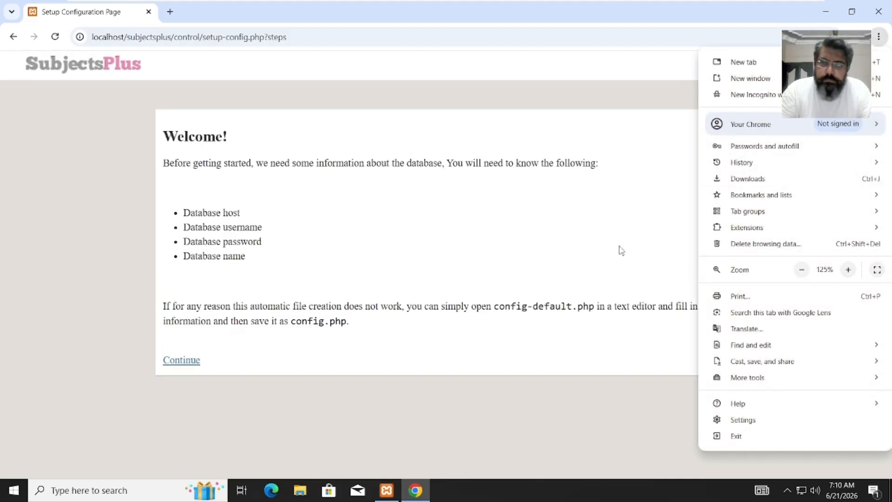
left_click(391, 261)
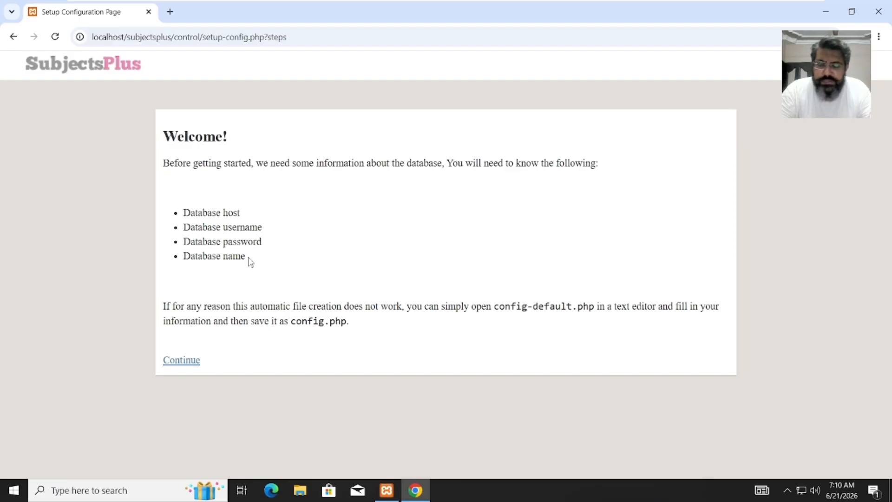
- Enter MySQL username root with a blank password and save the config
left_click(192, 363)
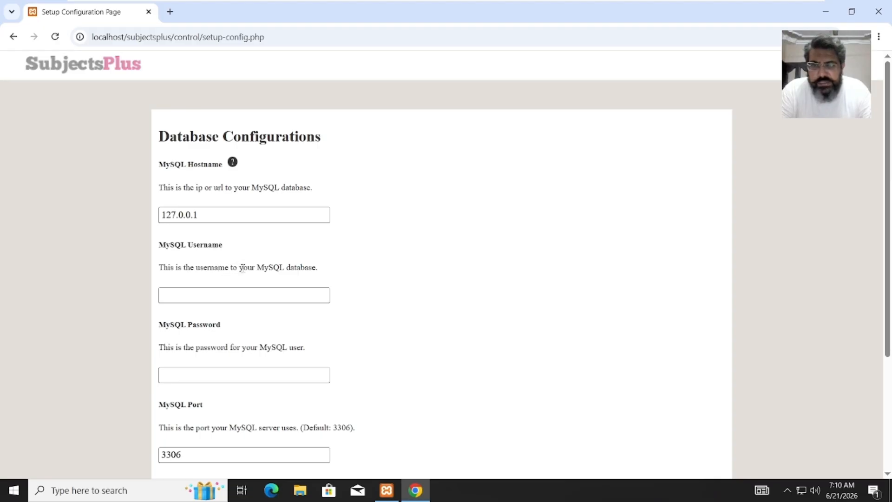
left_click(242, 294)
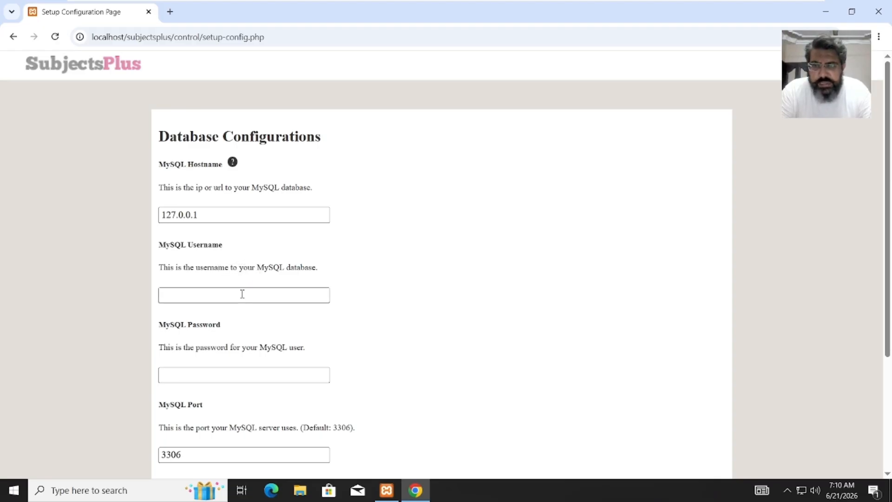
type("root")
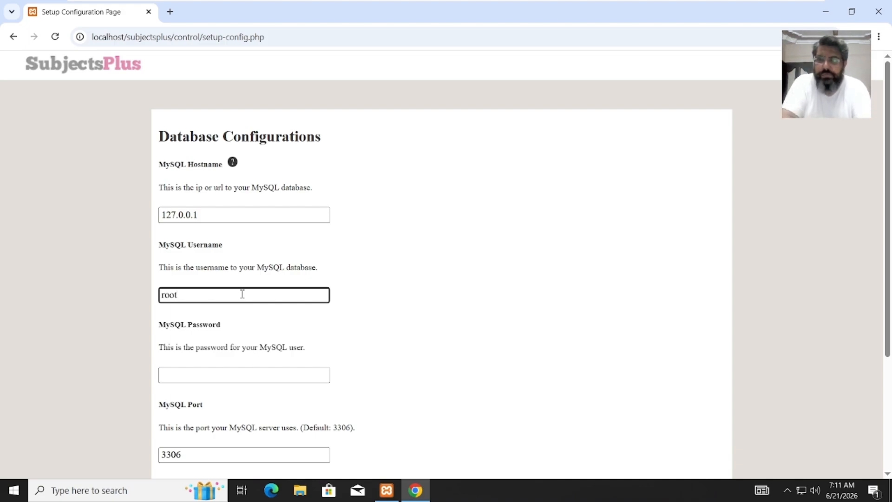
left_click(190, 371)
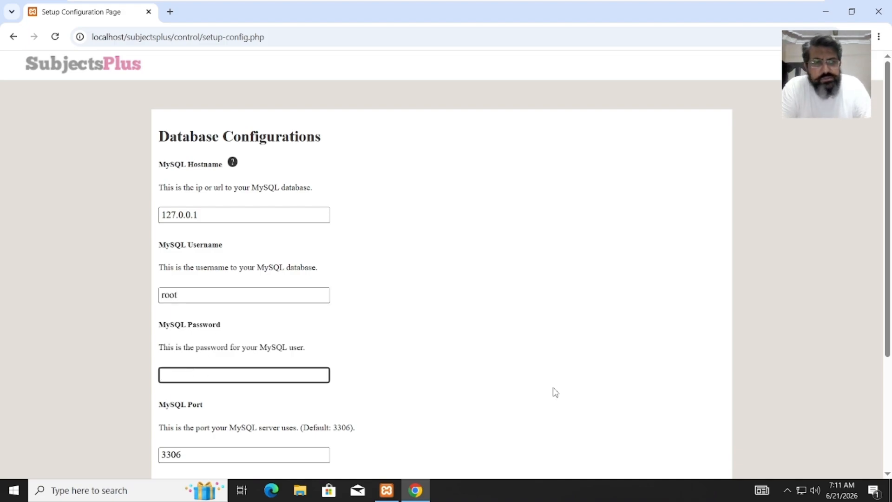
left_click_drag(888, 225, 888, 324)
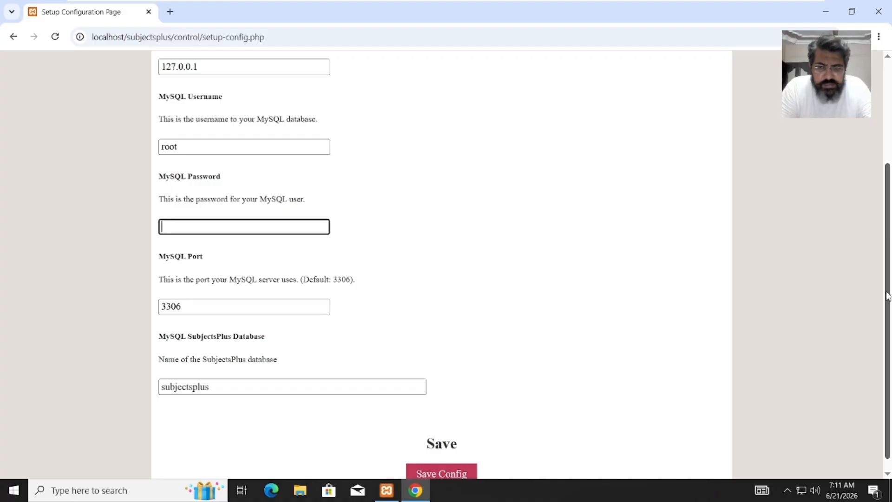
scroll(888, 307, "down", 1)
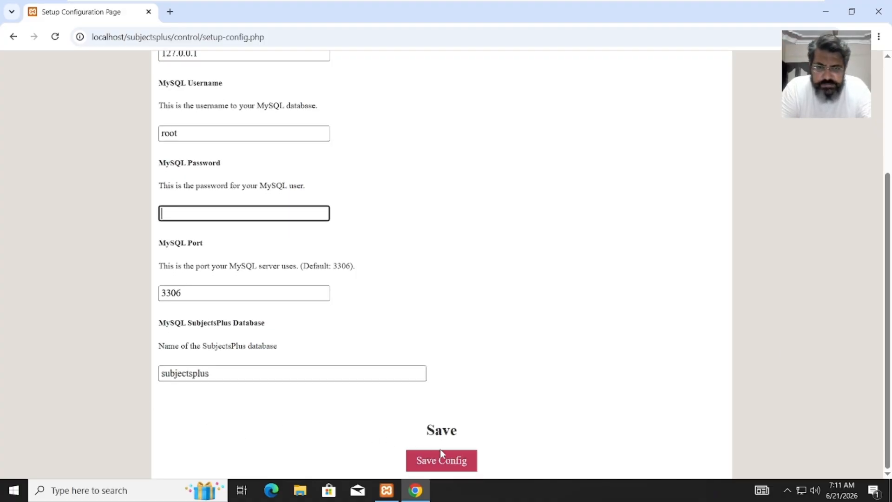
left_click(461, 461)
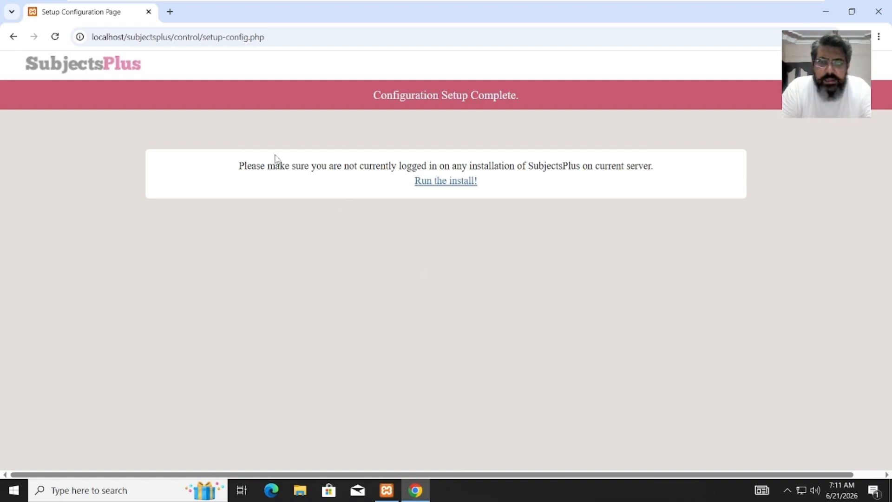
- Follow the 'Run the install!' link to open the SubjectsPlus Installation page
left_click(440, 181)
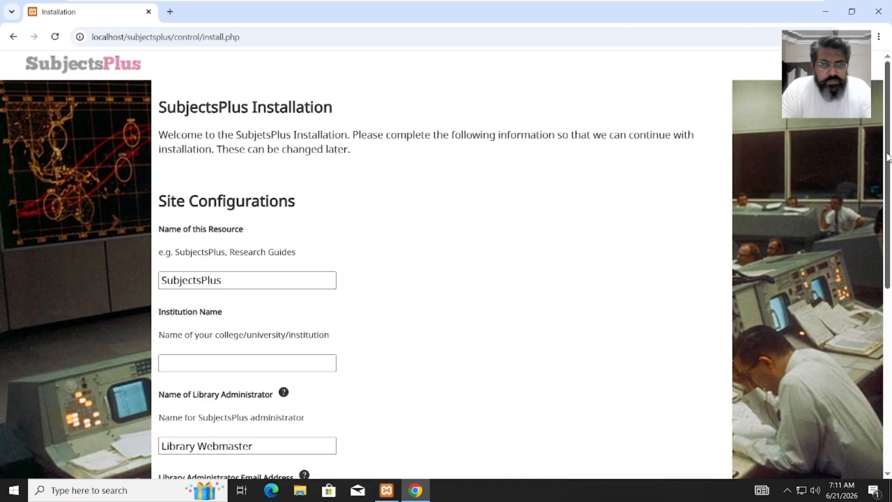
- Set institution name 'My Library' and enter the administrator's name and e-mail address
left_click_drag(888, 158, 886, 260)
left_click(320, 214)
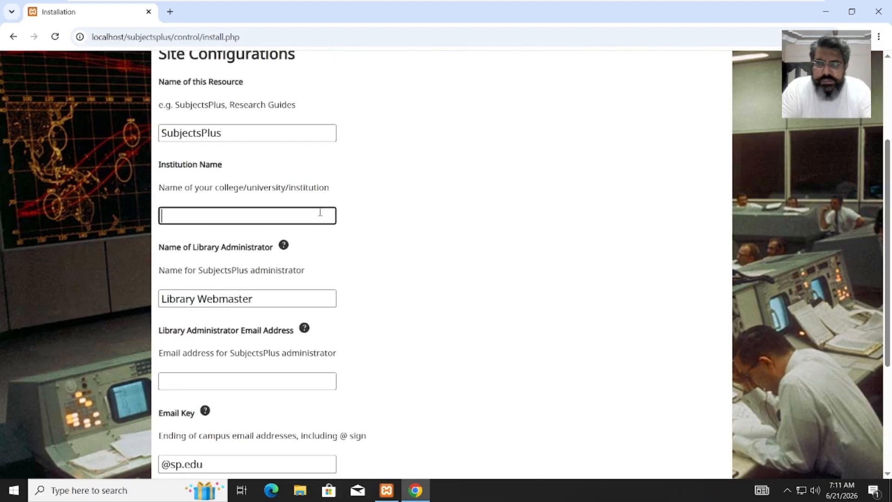
type("My")
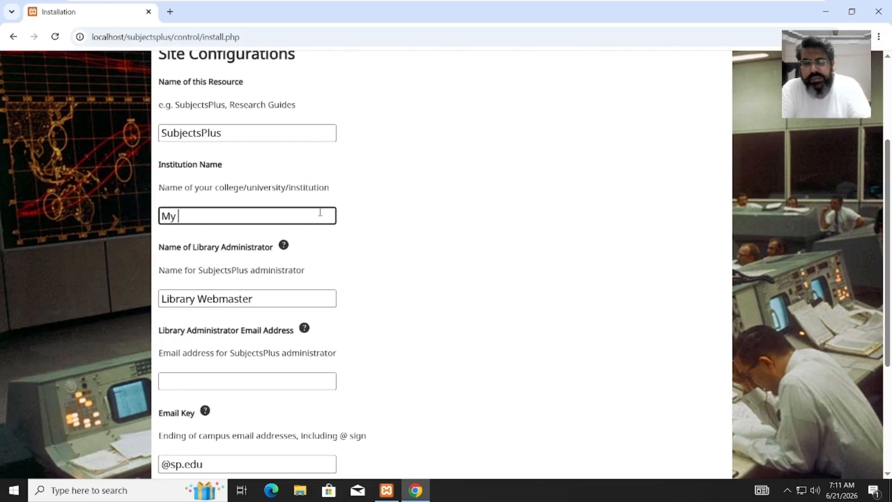
type(" Library")
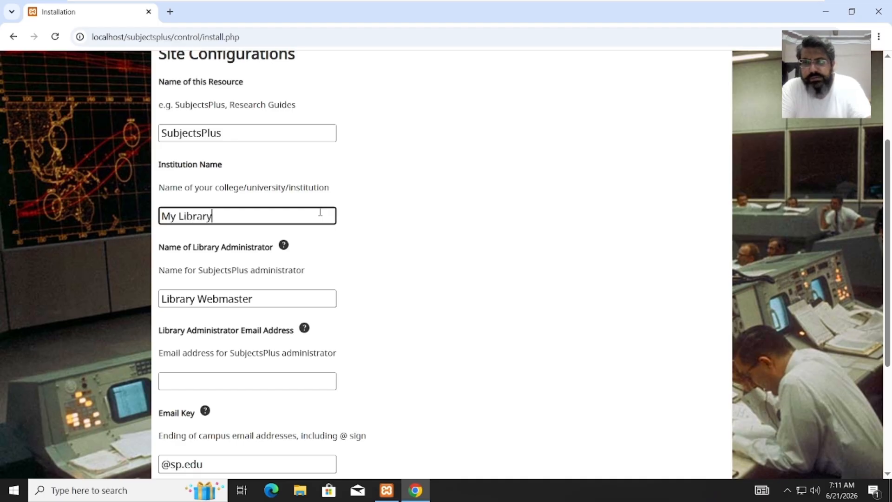
left_click_drag(258, 301, 160, 299)
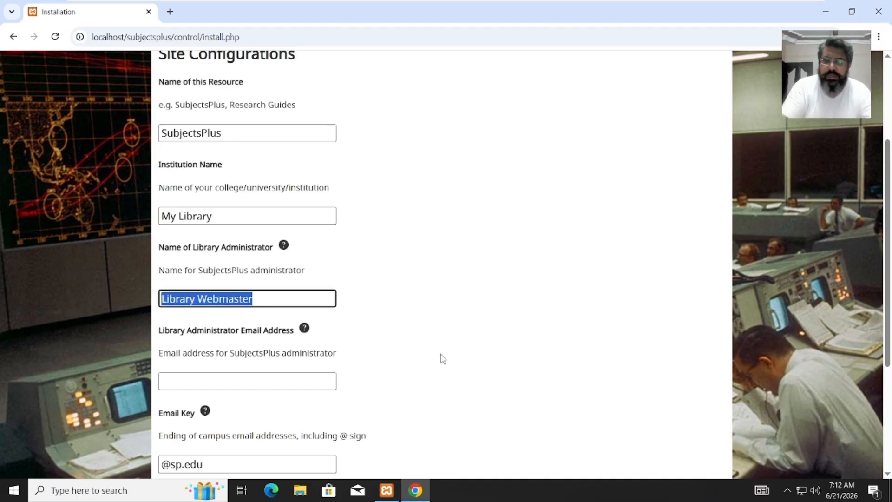
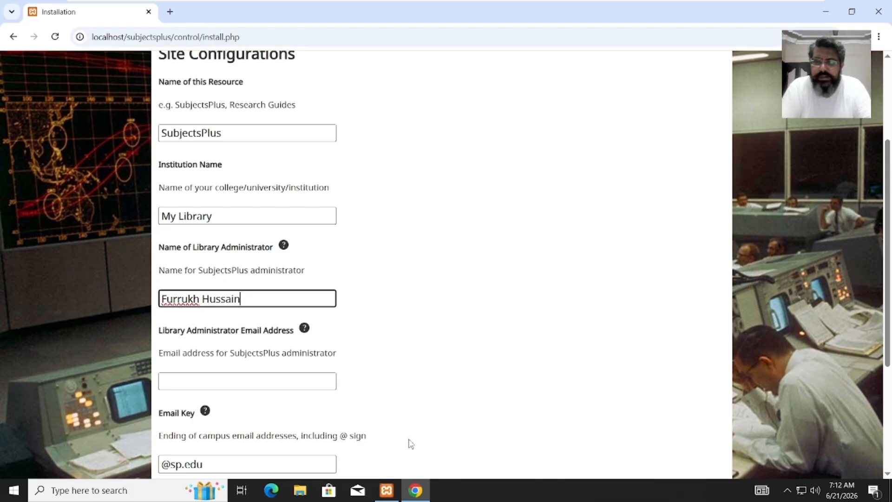
left_click(295, 378)
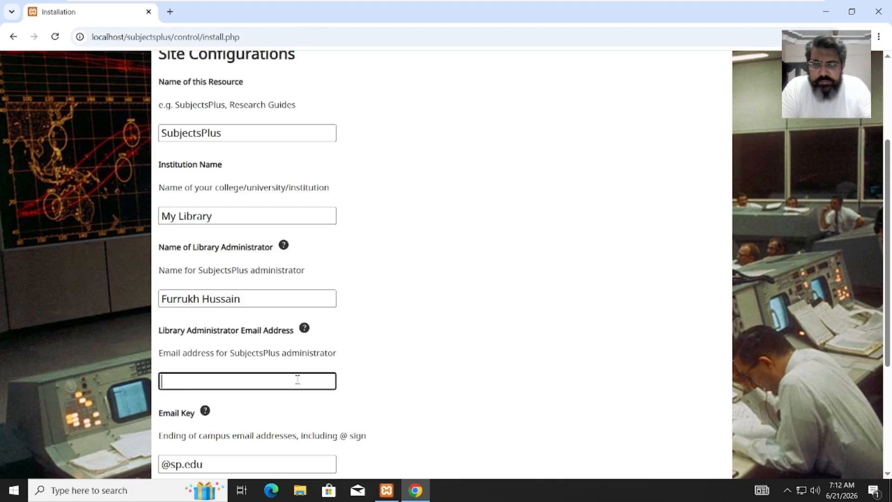
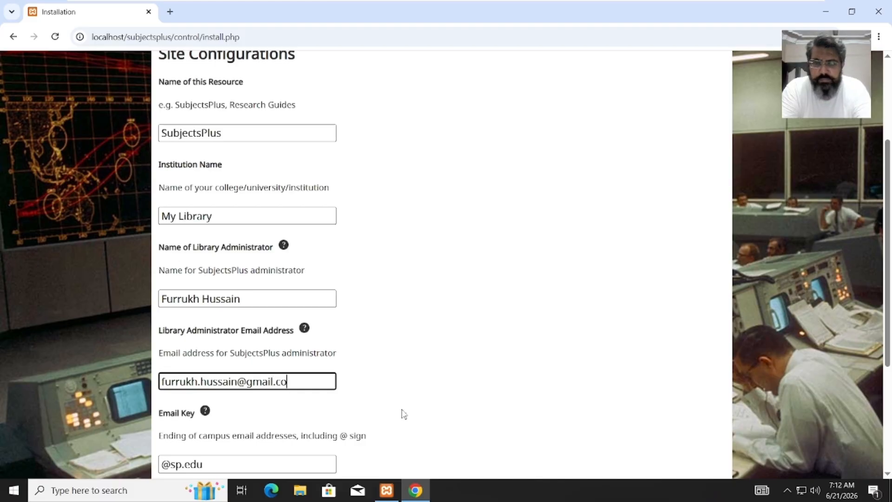
left_click(270, 463)
key("shift+Left")
key("shift+Left")
key("shift+Left")
key("shift+Left")
key("shift+Left")
key("shift+Left")
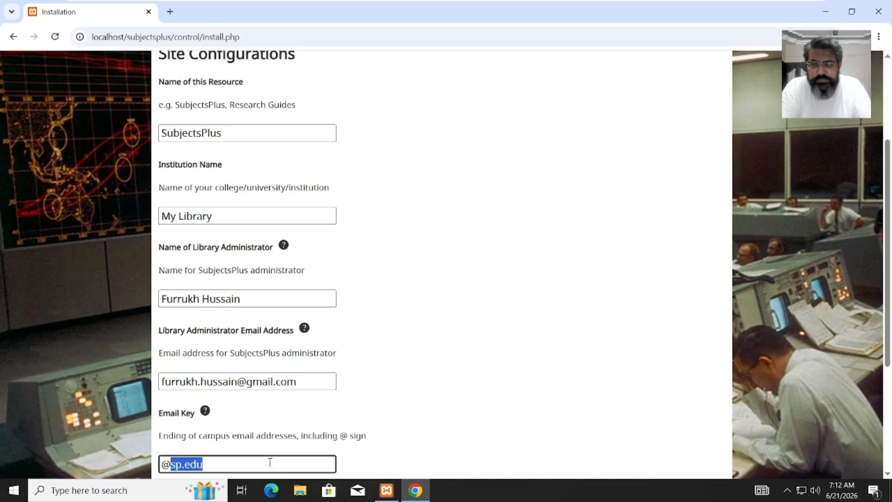
type("gmai")
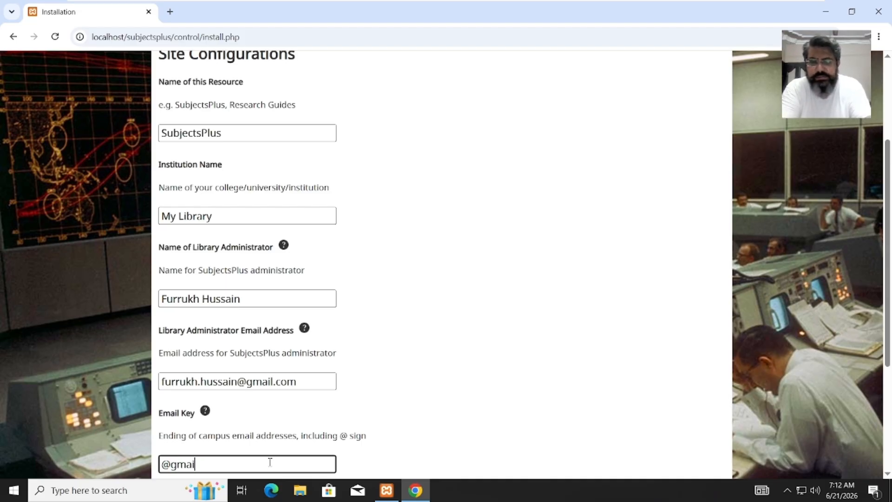
type("l.com")
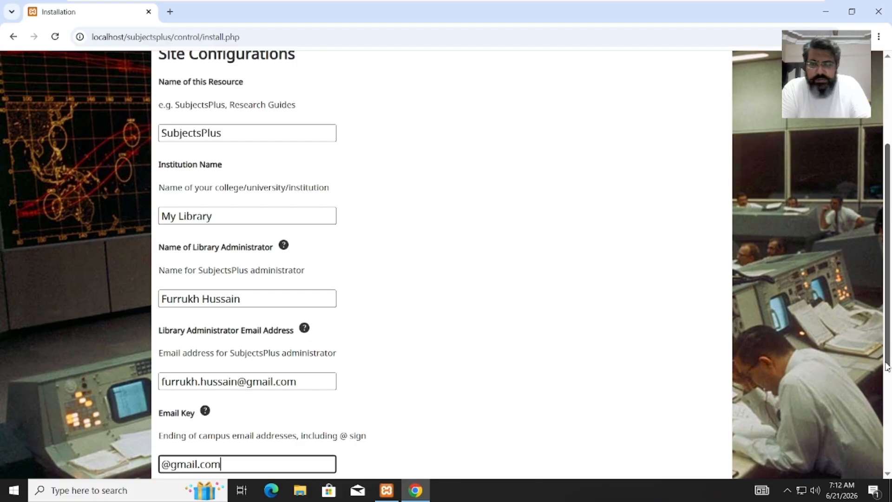
left_click_drag(887, 367, 647, 453)
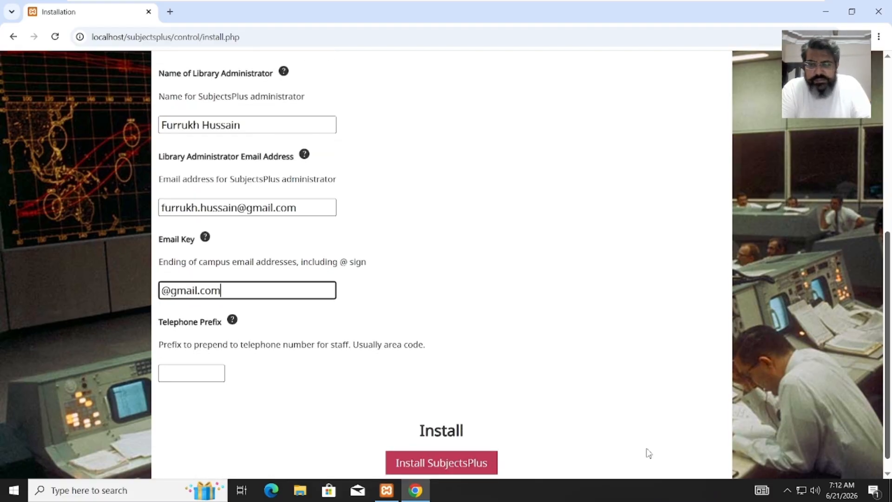
left_click(215, 376)
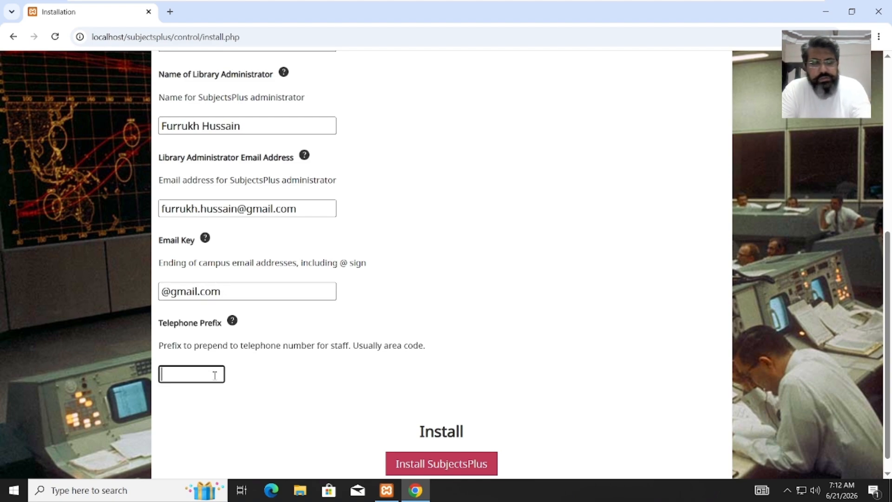
type("+")
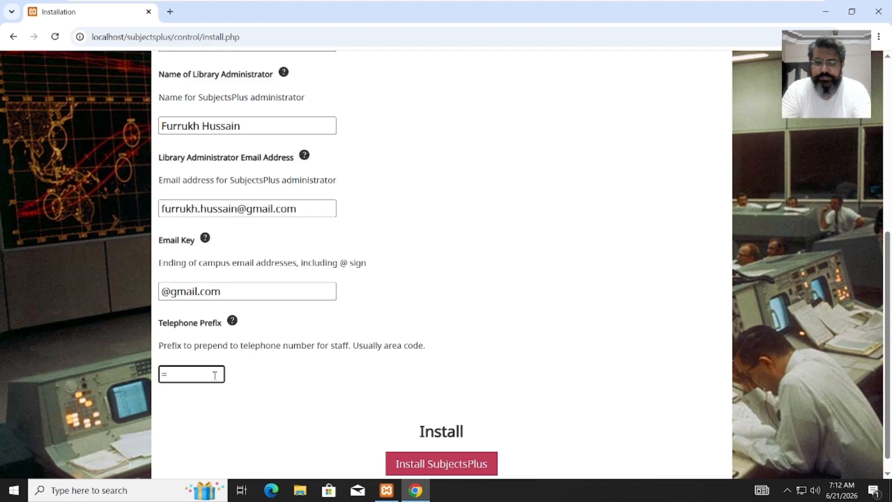
type("92")
key("BackSpace")
key("BackSpace")
key("BackSpace")
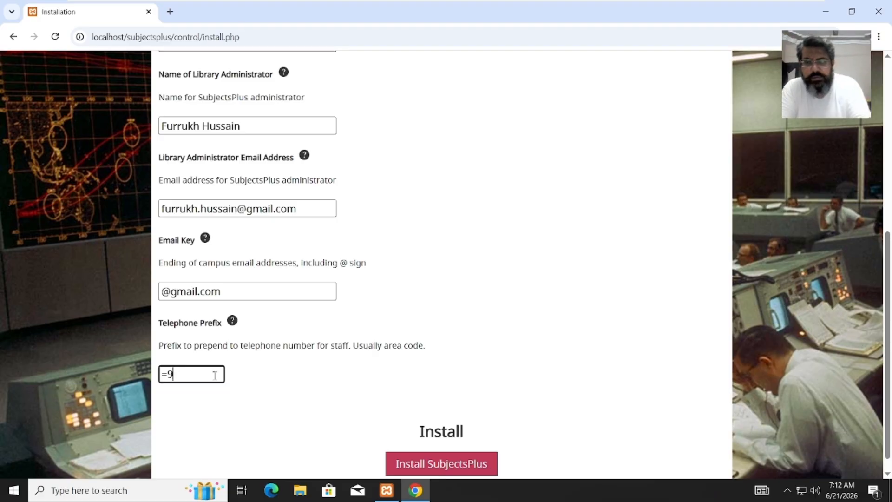
type("+")
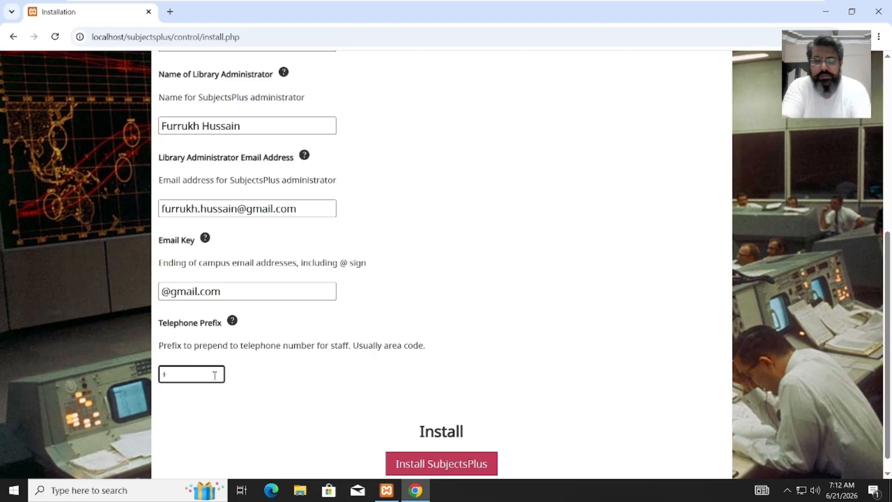
type("92")
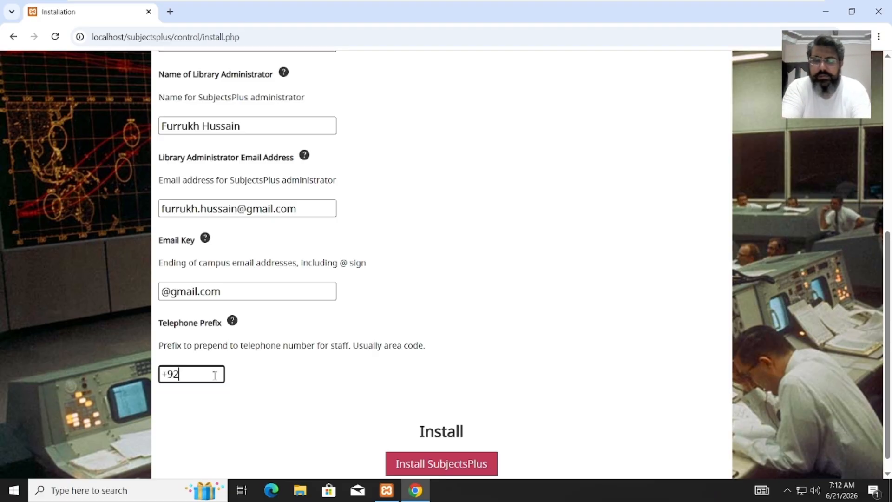
left_click(416, 467)
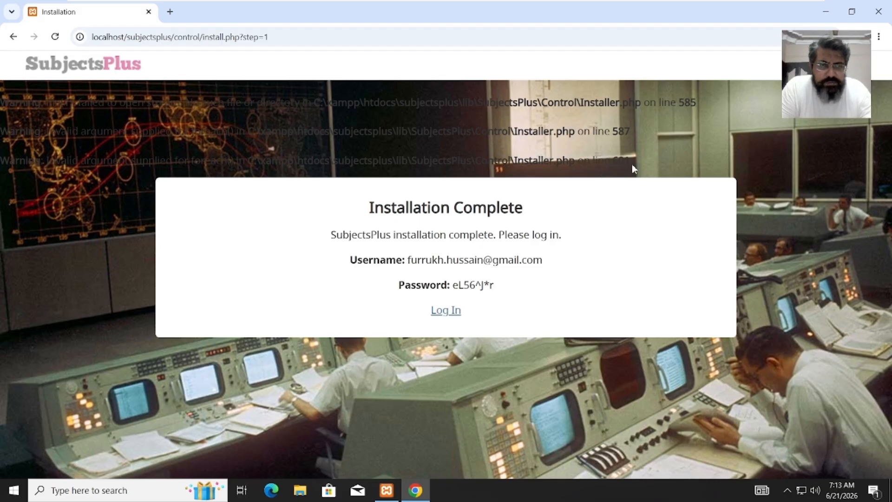
- Copy the generated admin password from the Installation Complete page and open the login page in a new tab
left_click_drag(630, 164, 1, 103)
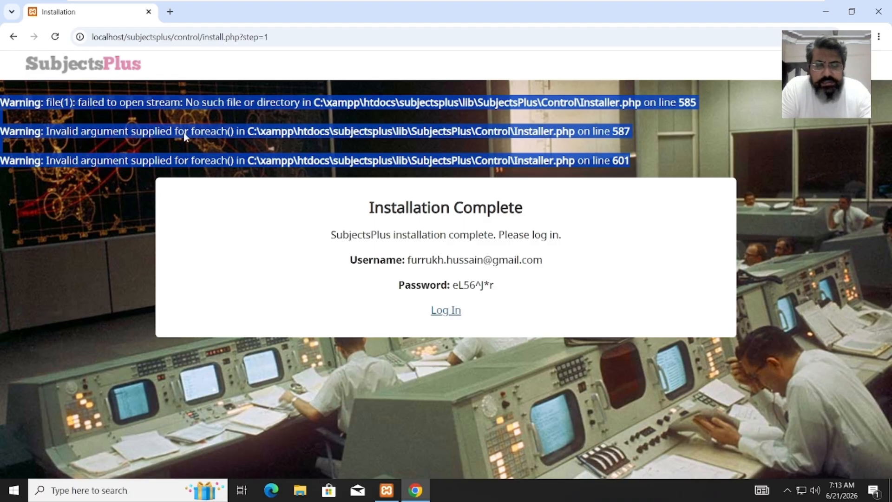
left_click(196, 199)
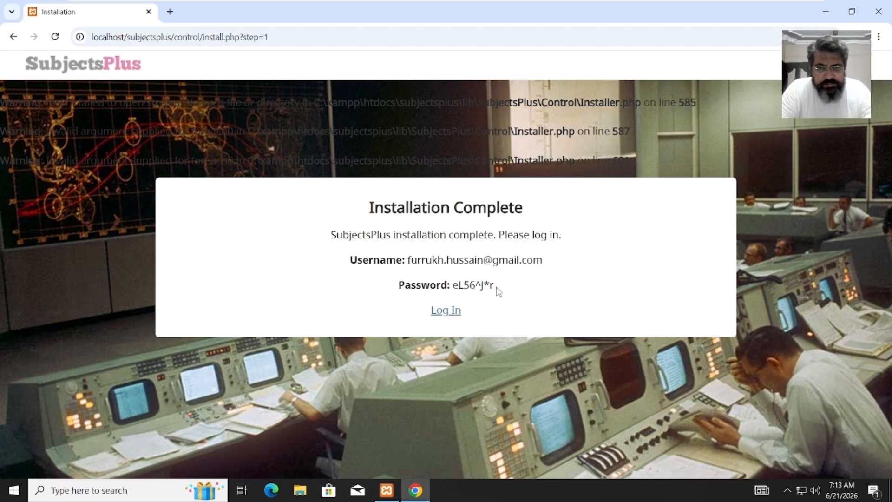
left_click_drag(499, 292, 455, 288)
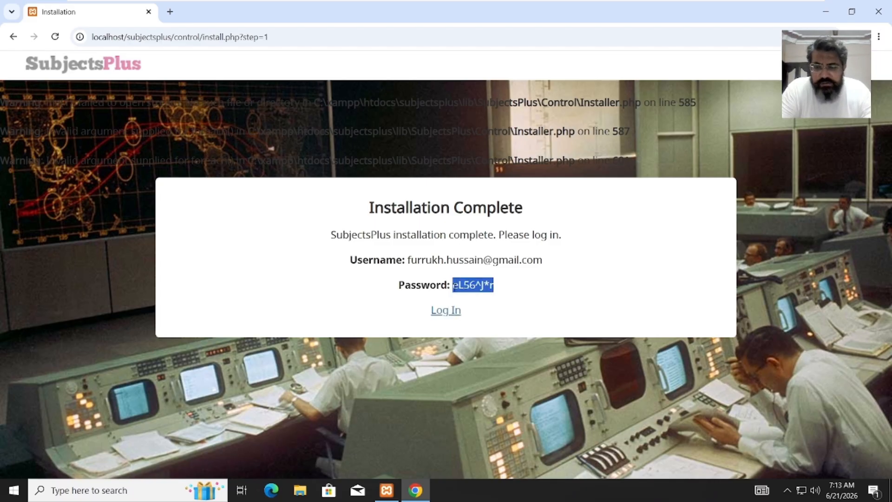
left_click(453, 311)
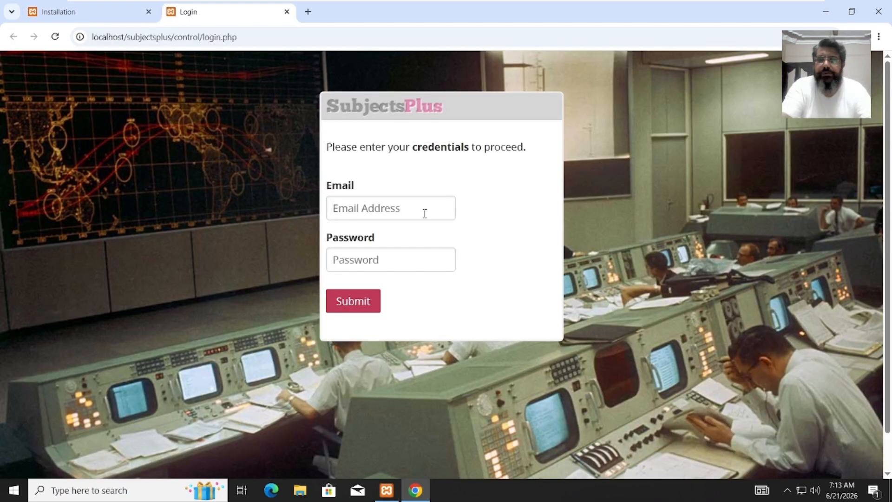
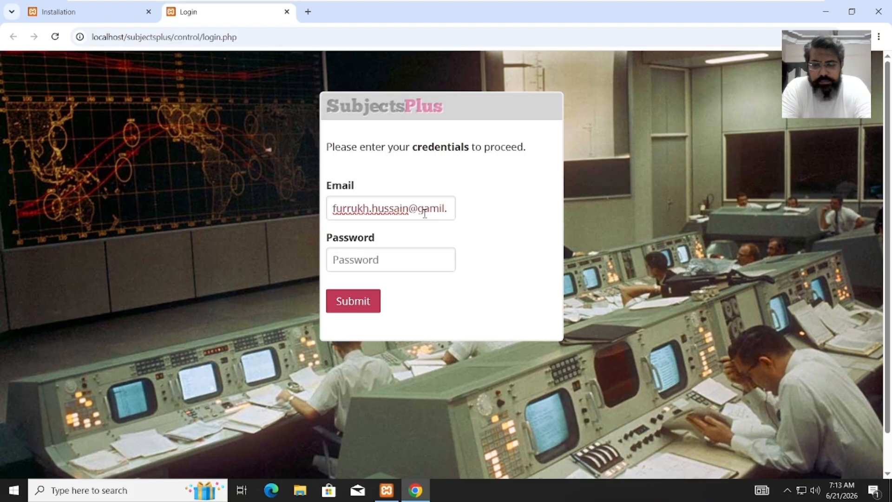
- Enter the super admin's e-mail address, paste the generated password, and submit the login
key("Tab")
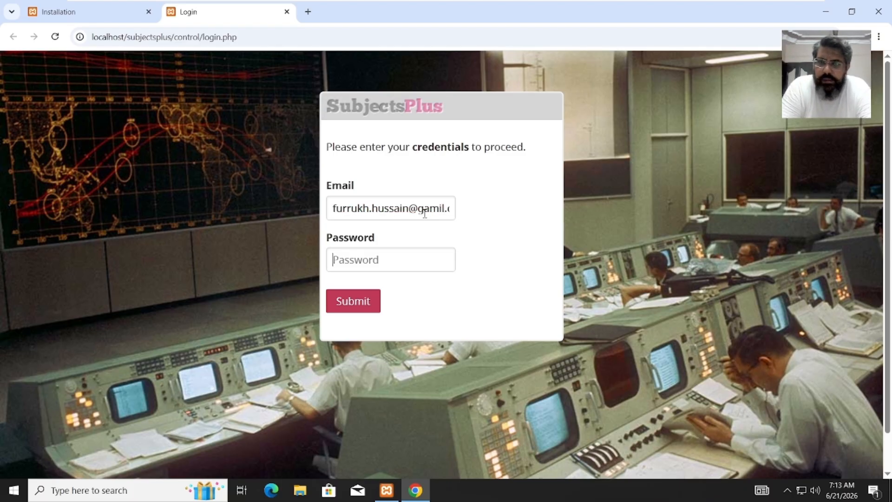
key("ctrl+v")
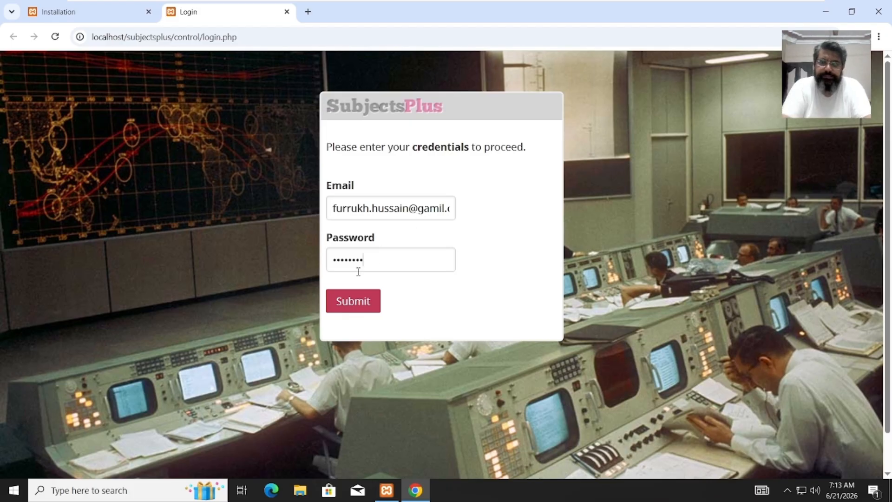
left_click(351, 307)
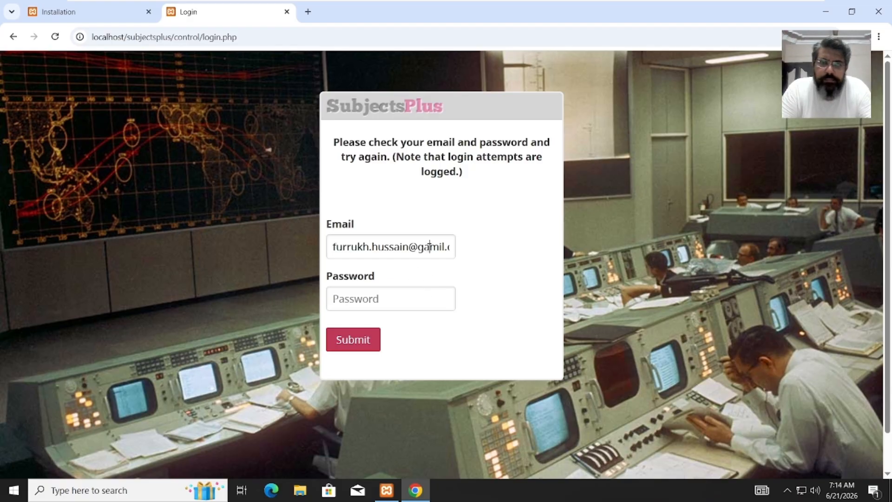
- Correct the e-mail domain from 'gamil' to 'gmail', paste the password again, and resubmit
key("Right")
key("Right")
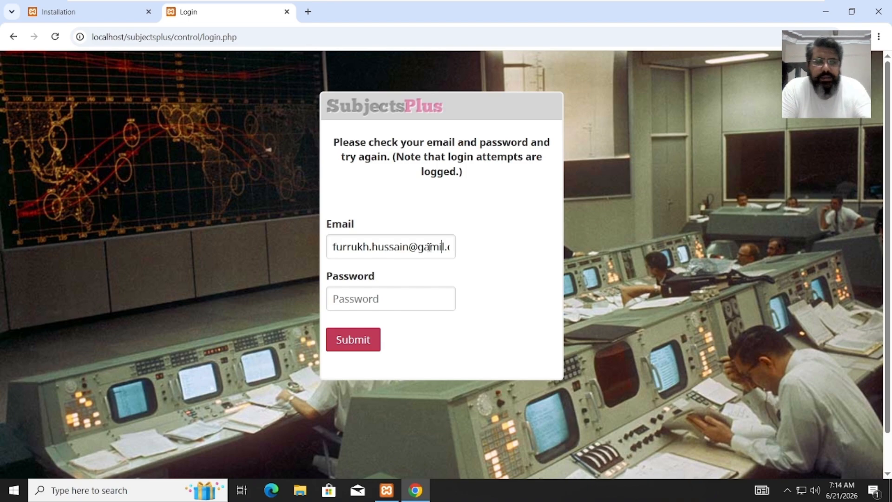
key("BackSpace")
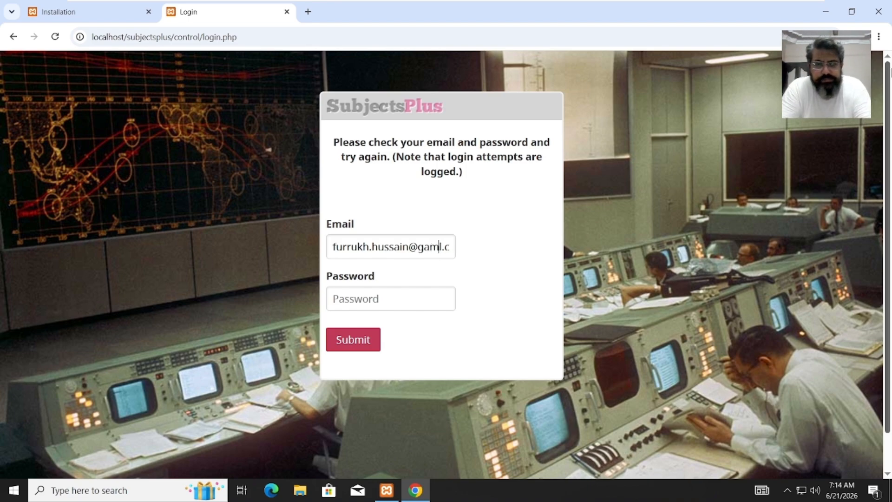
key("BackSpace")
key("BackSpace")
type("mai")
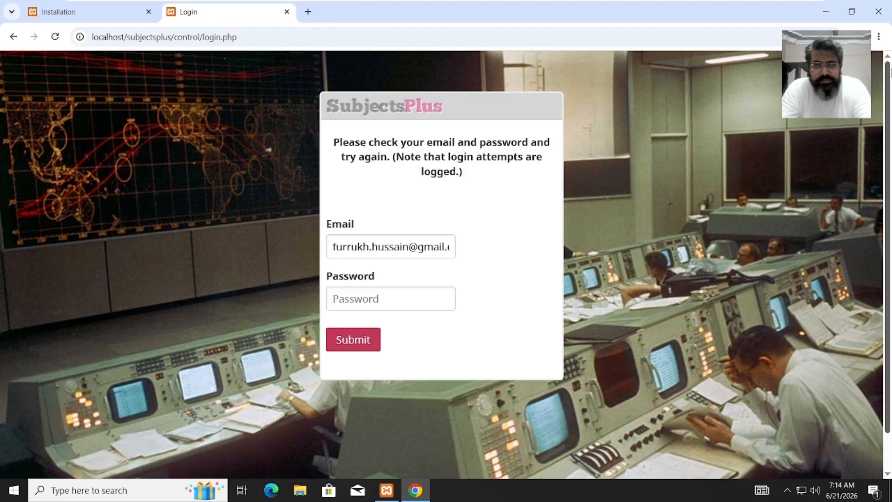
key("Tab")
key("ctrl+v")
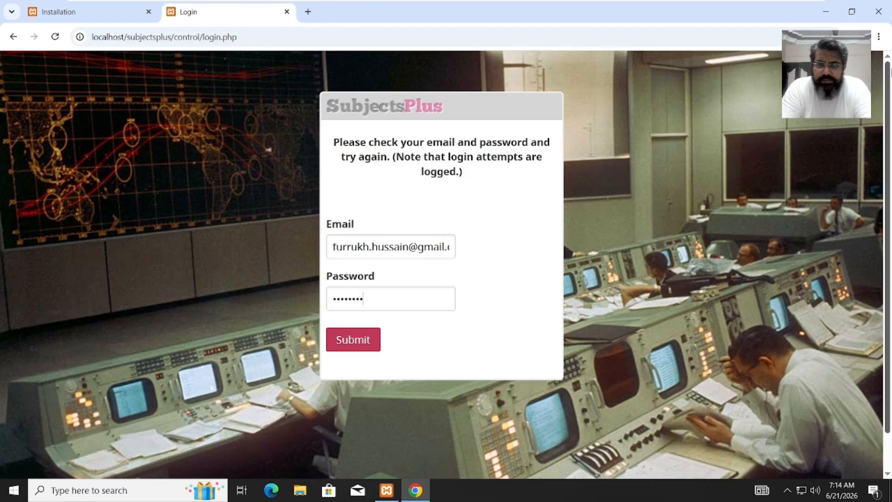
left_click(358, 353)
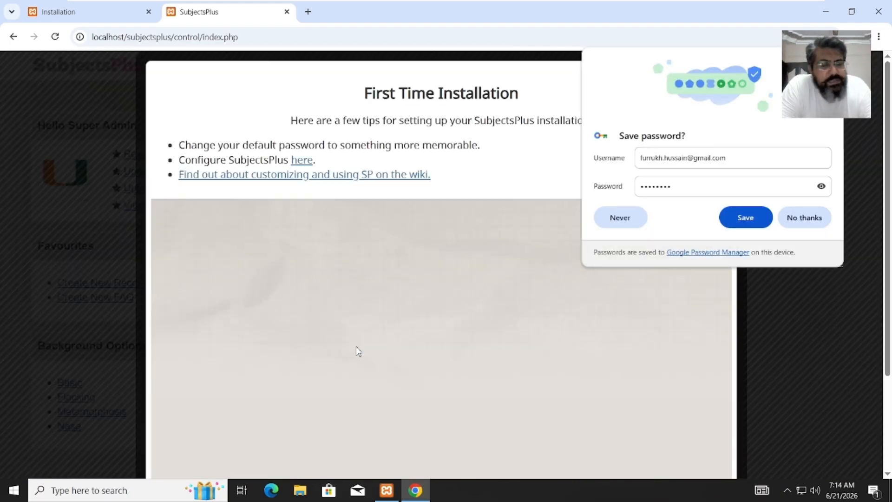
- Save the login in Chrome's password prompt and close the First Time Installation tips window
left_click(745, 218)
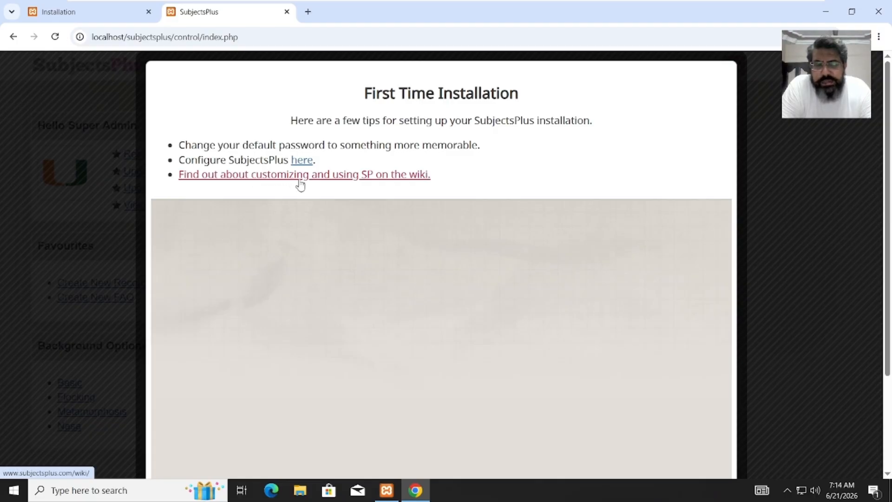
left_click(762, 140)
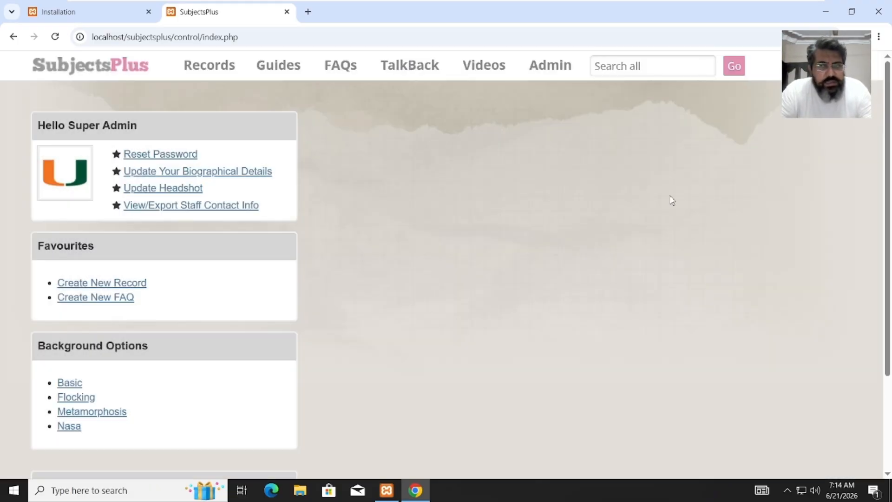
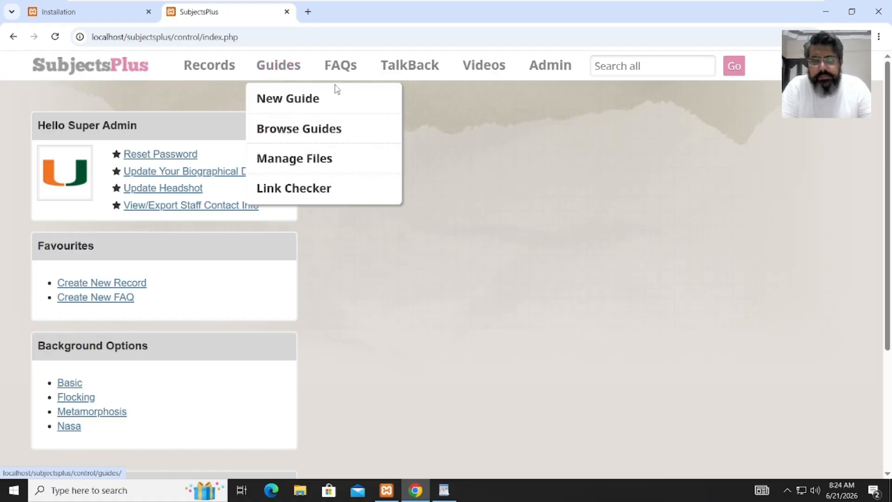
- Show the Records menu options, including New Record, on the SubjectsPlus admin home page
mouse_move(221, 71)
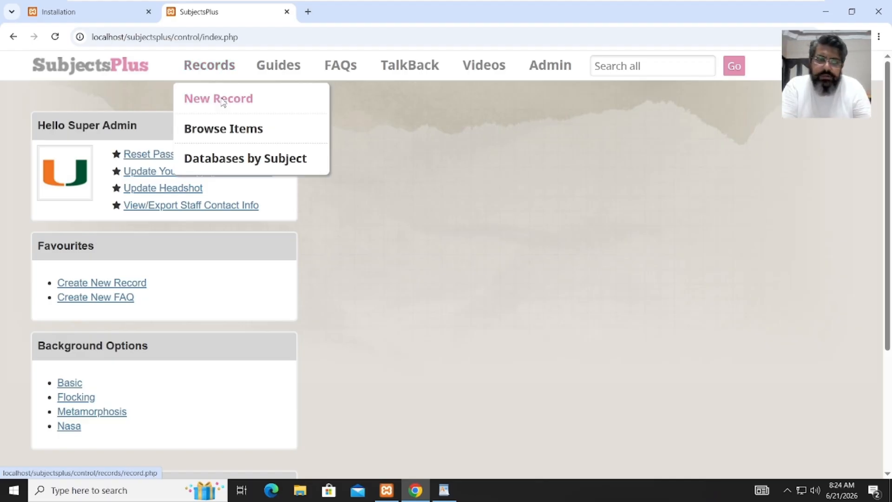
- Start a new record, paste 'Database' from the WordPad sheet into Prefix, and place Chrome beside WordPad
left_click(221, 98)
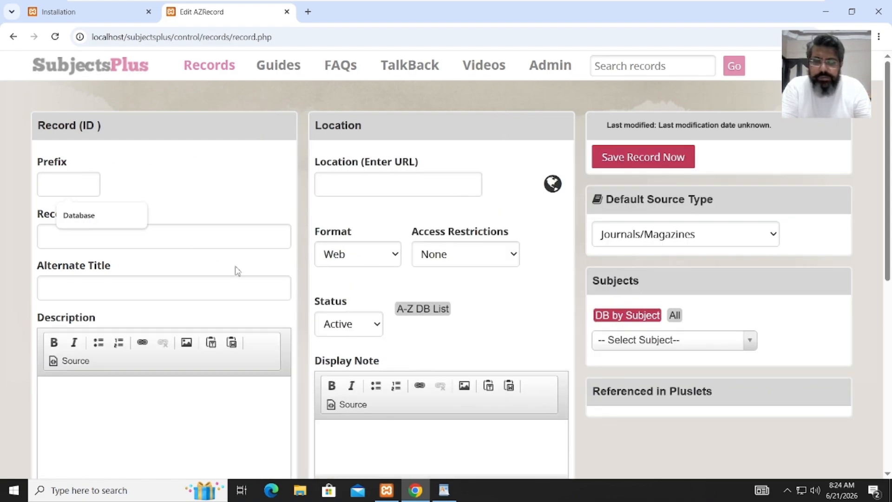
left_click(182, 238)
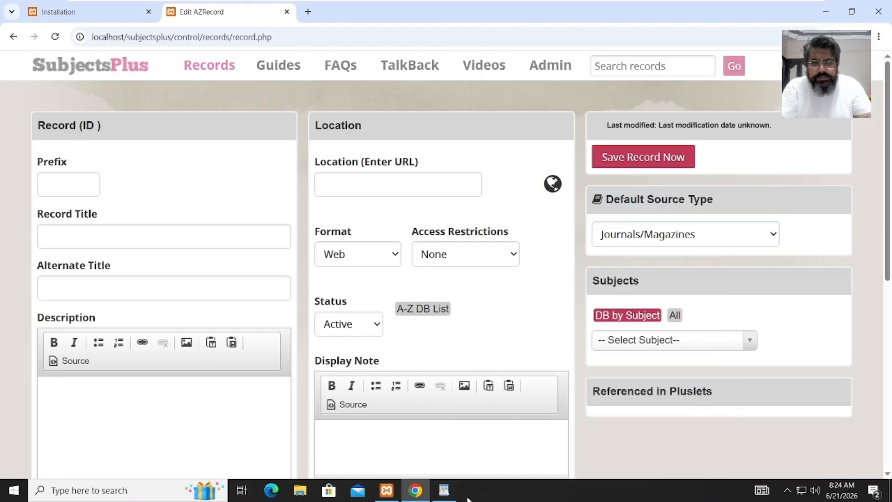
left_click(444, 491)
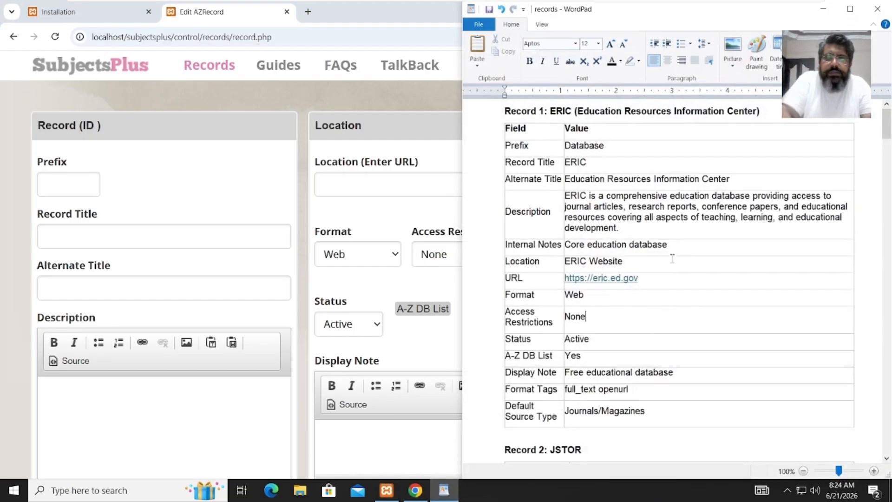
double_click(590, 147)
key("ctrl+c")
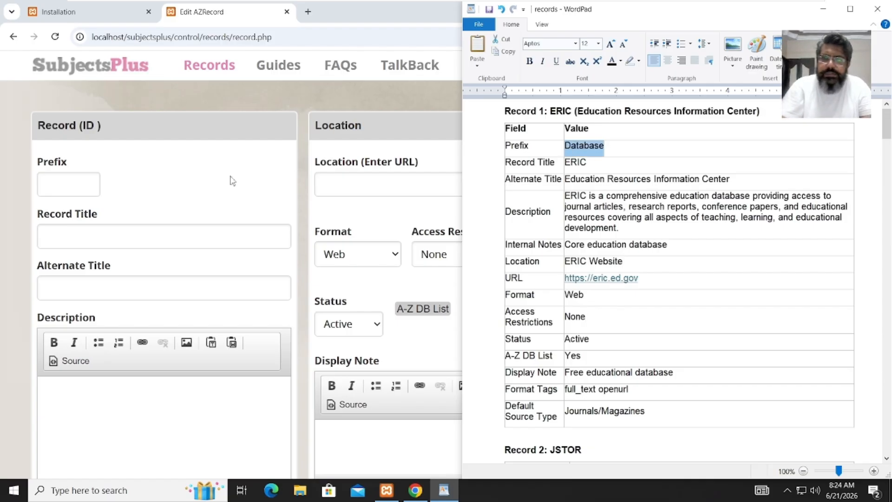
left_click(100, 188)
left_click(97, 186)
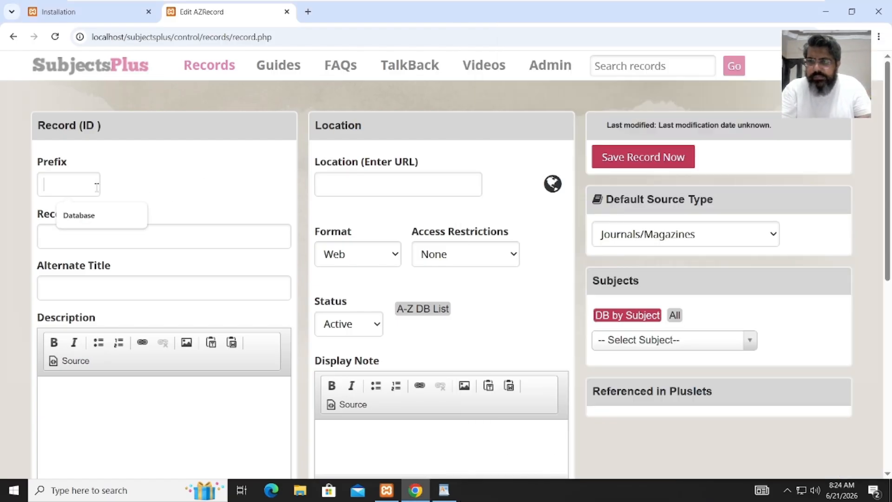
key("ctrl+v")
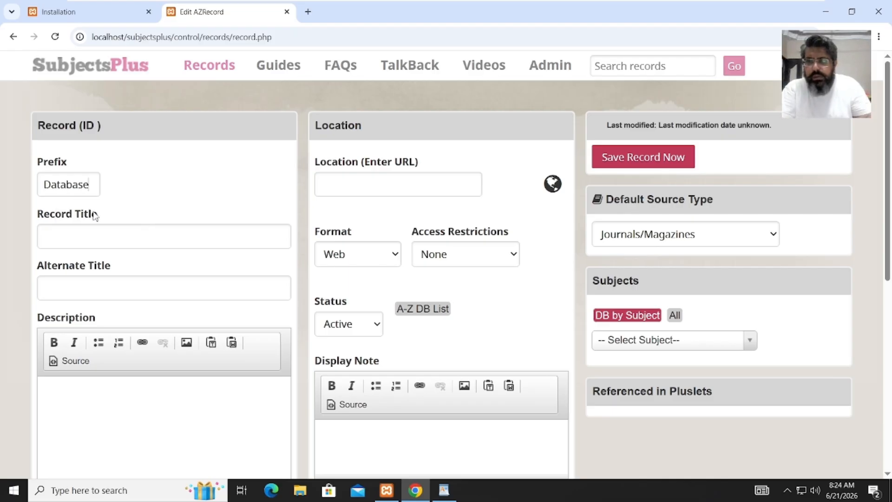
left_click(85, 239)
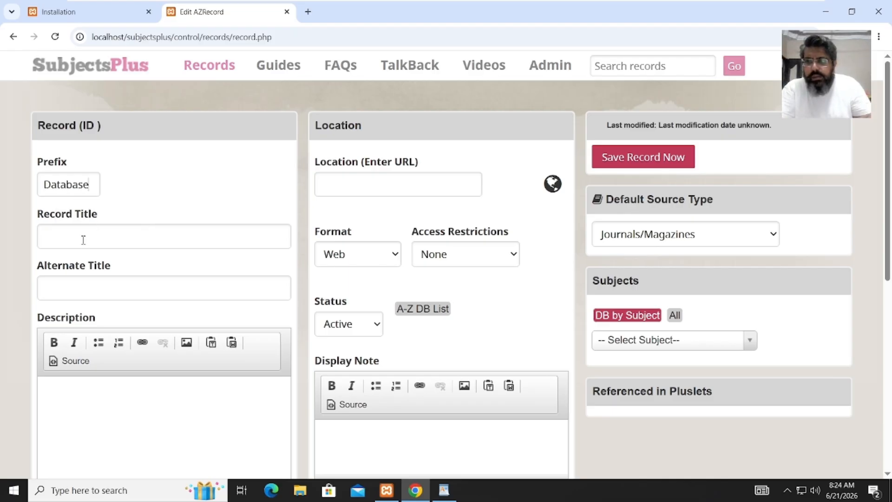
double_click(692, 15)
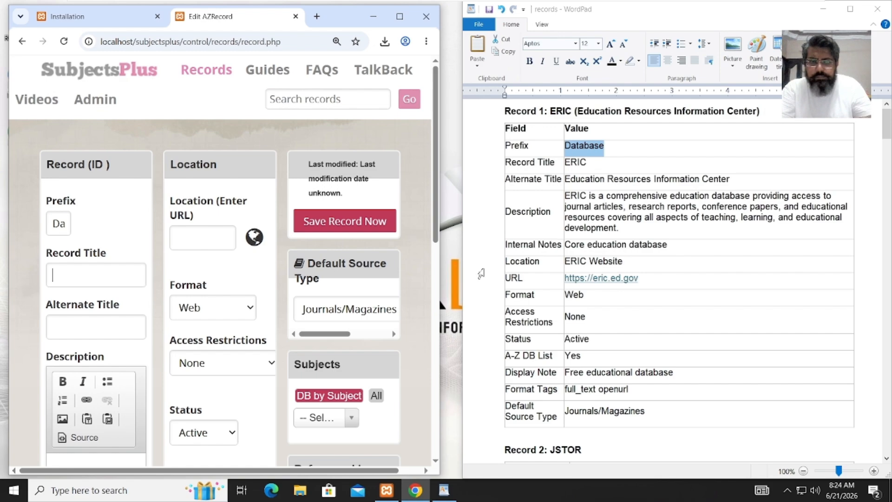
- Set Record Title to ERIC and Alternate Title to Education Resources Information Center
left_click_drag(440, 266, 469, 268)
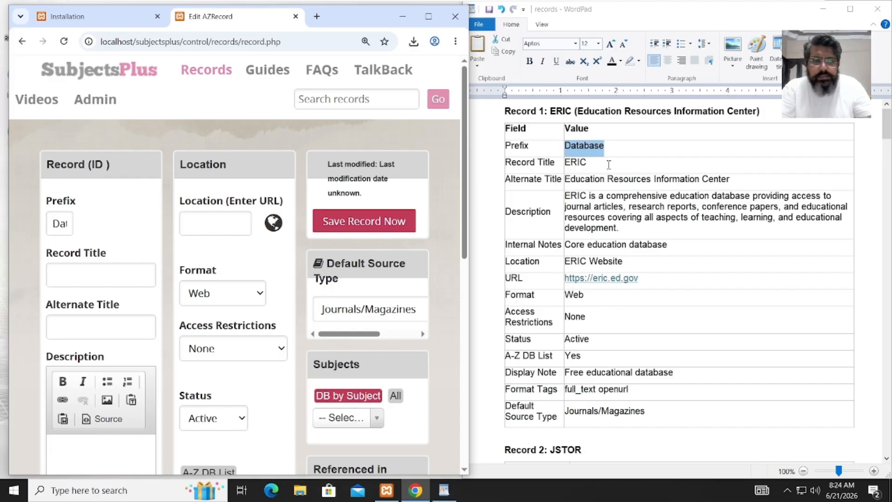
key("alt+Tab")
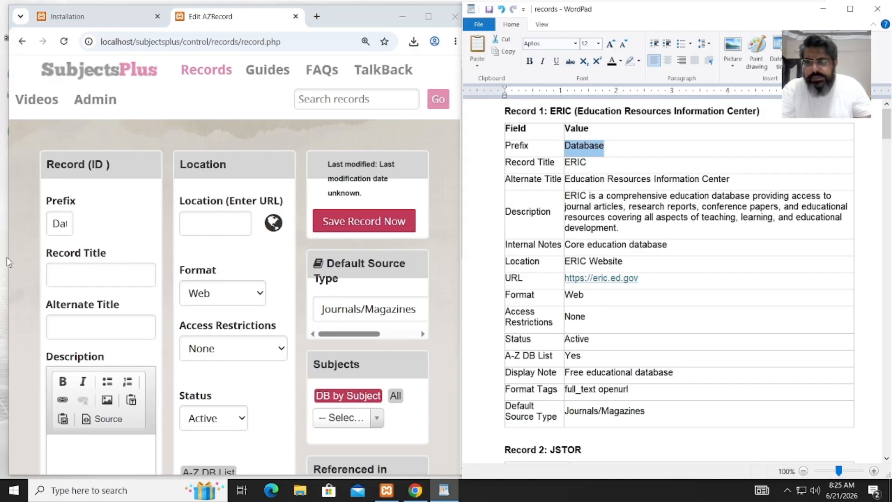
left_click(64, 274)
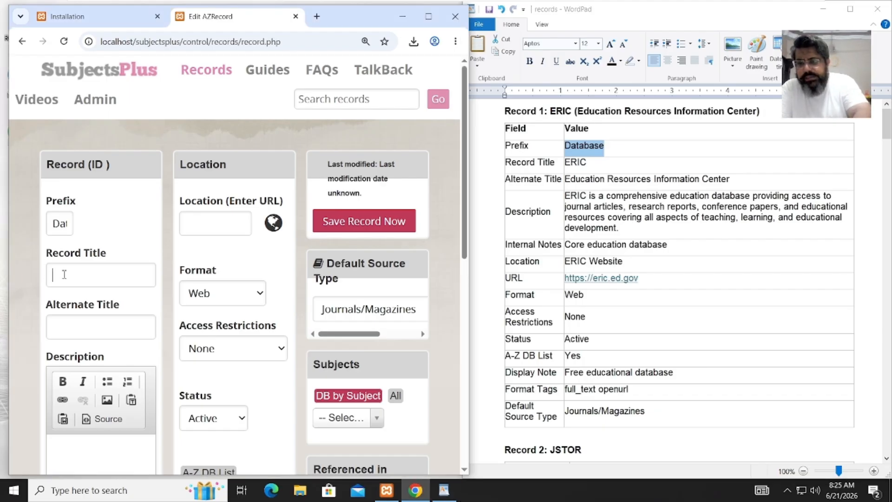
type("ERIC")
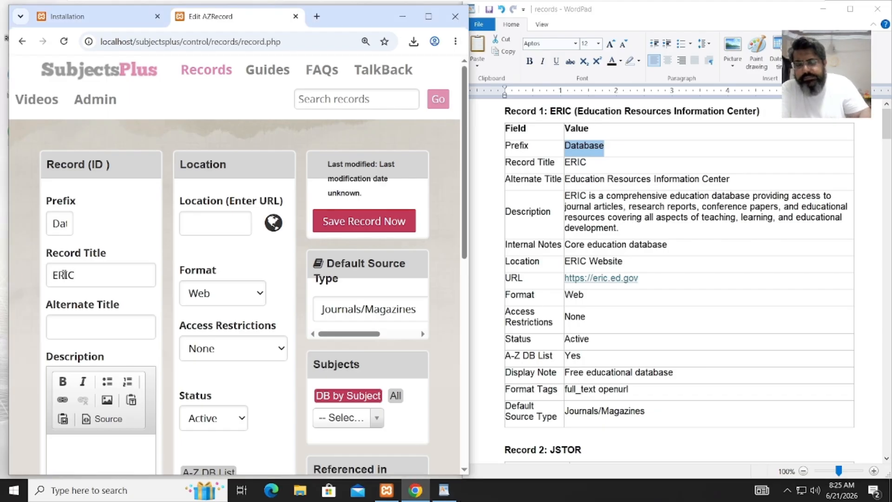
left_click(82, 324)
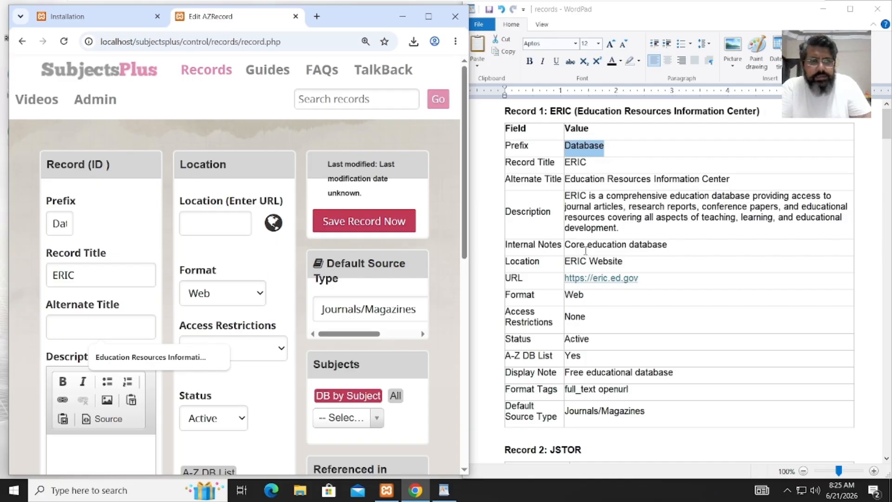
key("Down")
key("Return")
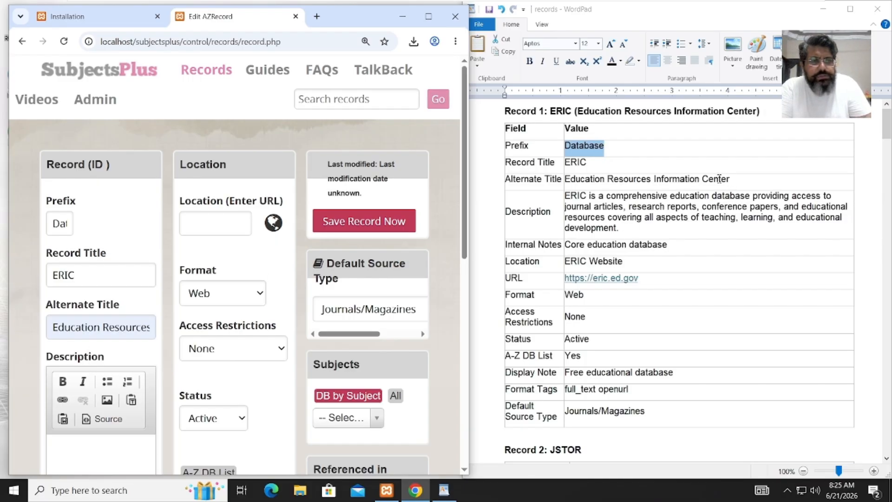
- Copy ERIC's full description from the WordPad sheet into the Description editor
left_click(682, 178)
left_click(635, 180)
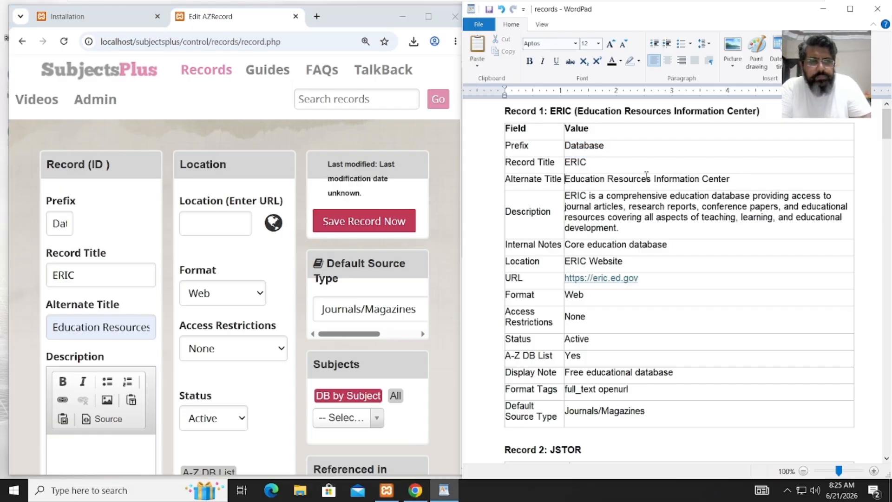
left_click_drag(646, 175, 732, 182)
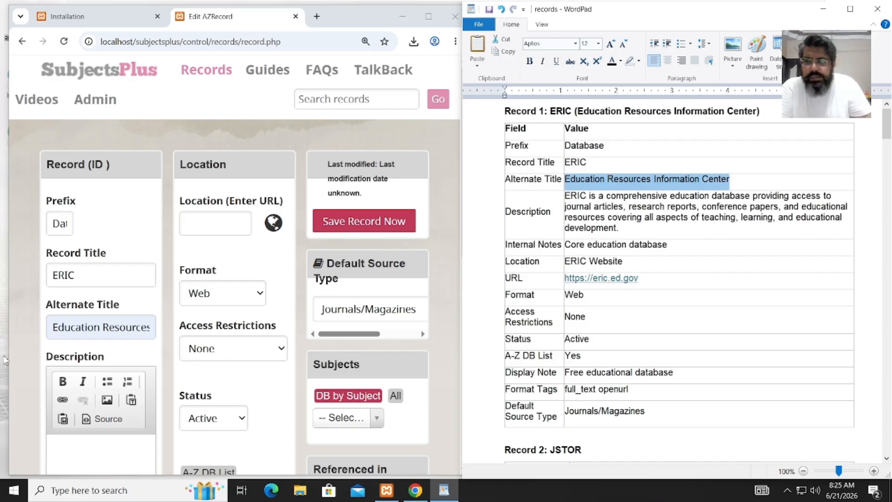
left_click(630, 219)
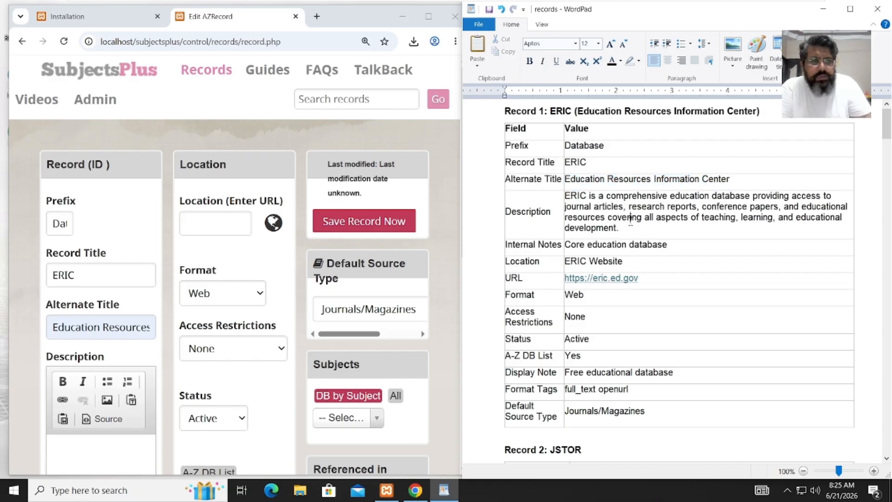
left_click_drag(625, 229, 573, 194)
key("ctrl+c")
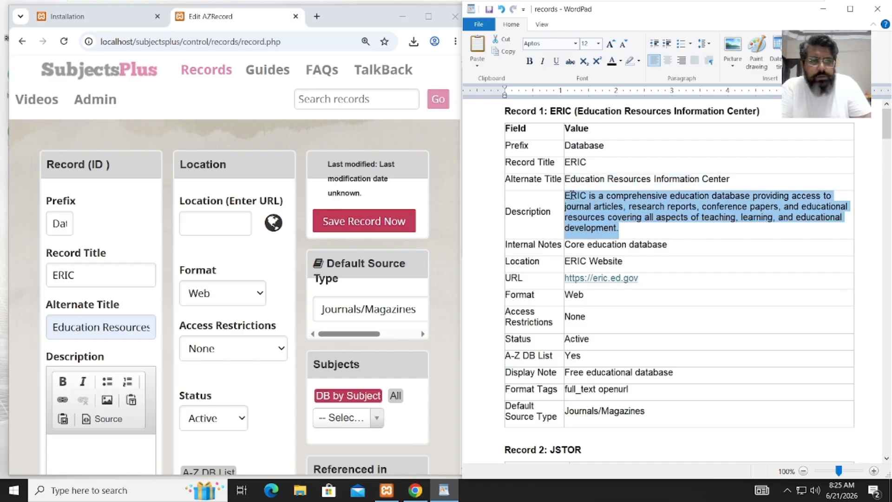
left_click(70, 453)
key("ctrl+v")
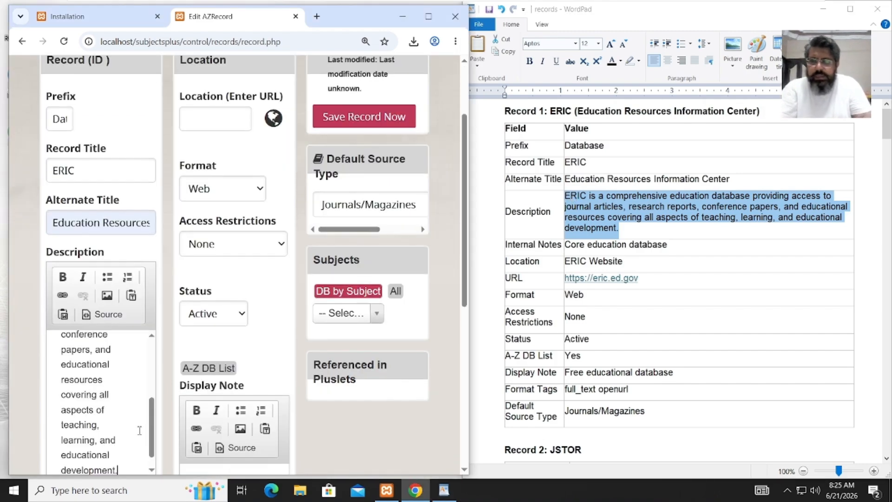
left_click(429, 21)
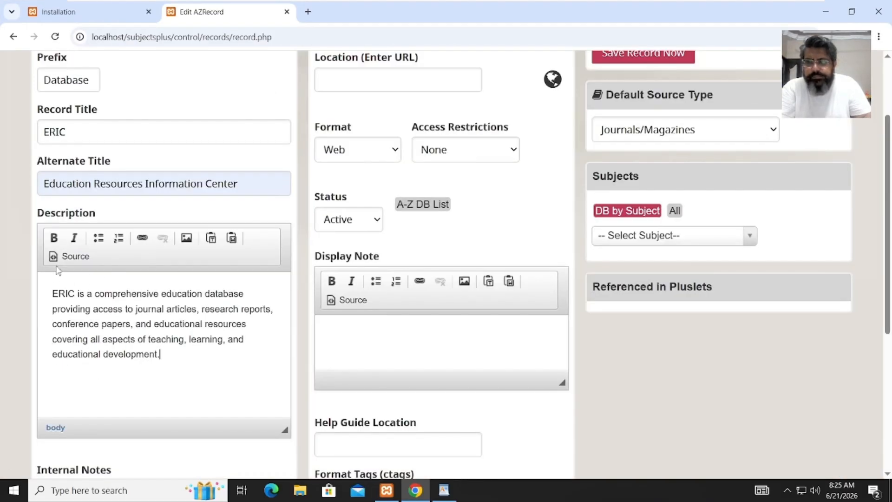
- Fill Internal Notes with 'Core education database' copied from the sheet
left_click(75, 293)
left_click(59, 294, "shift")
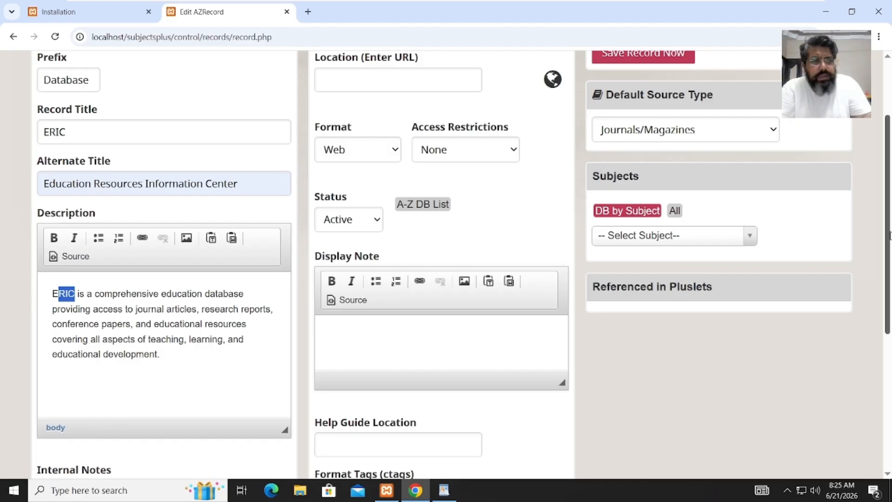
left_click_drag(888, 236, 878, 319)
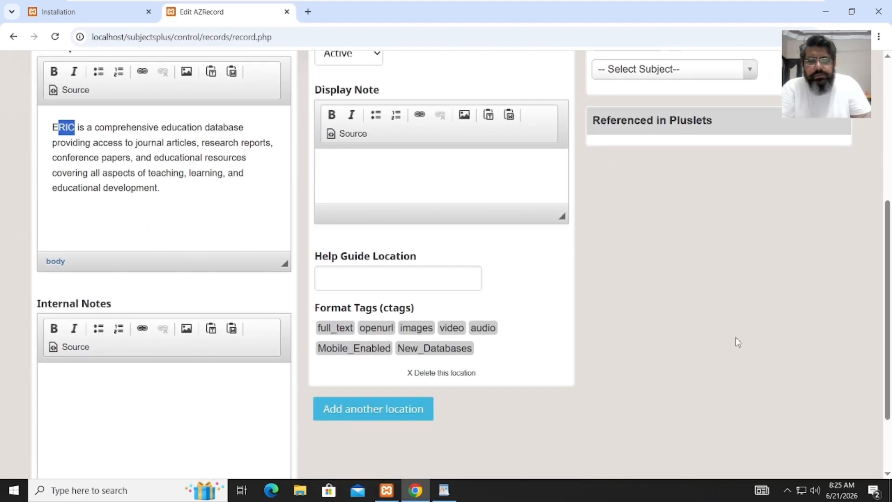
left_click(168, 417)
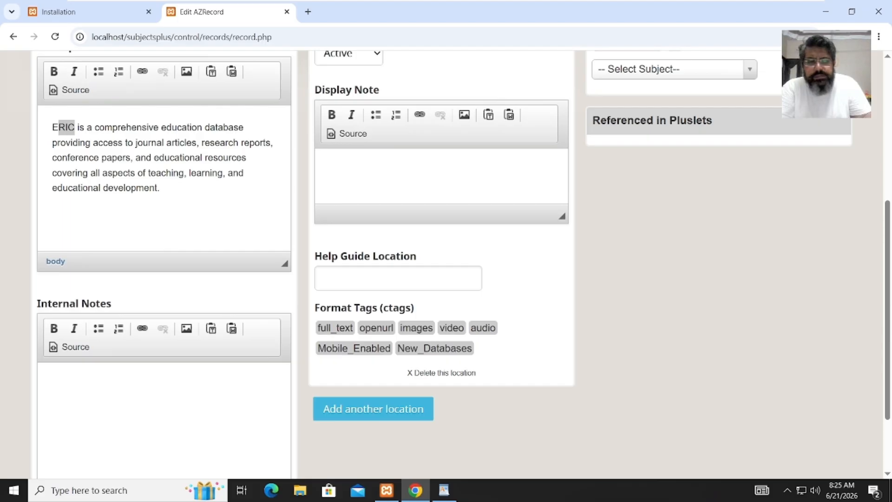
left_click(444, 490)
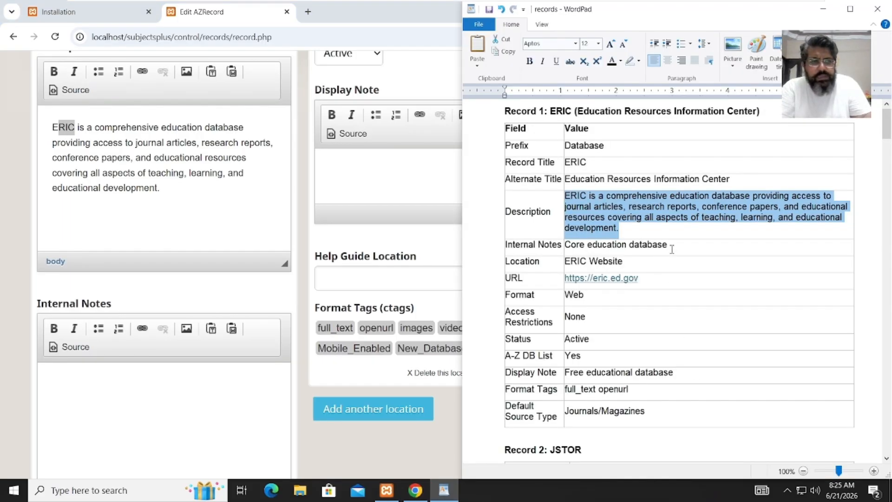
left_click_drag(671, 247, 576, 245)
key("ctrl+c")
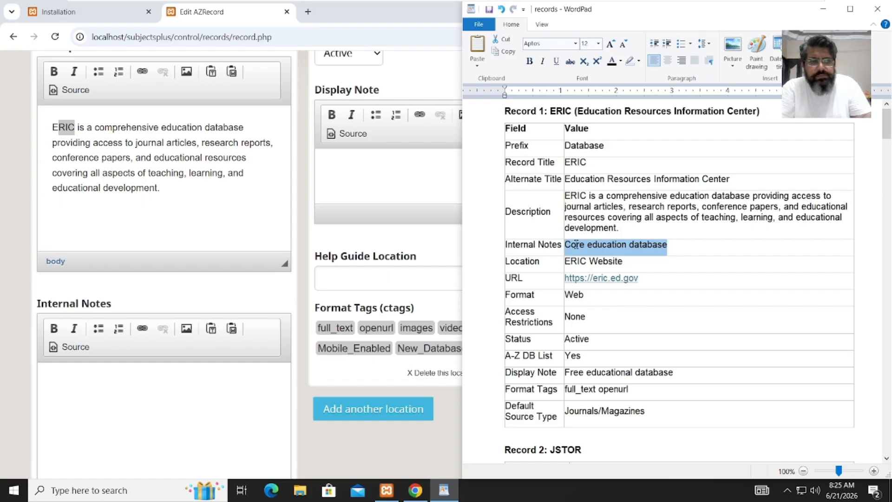
left_click(88, 421)
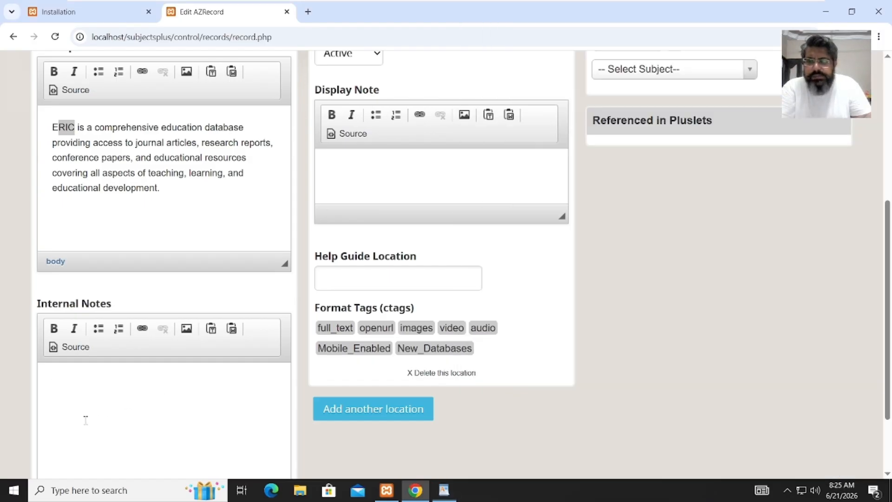
key("ctrl+v")
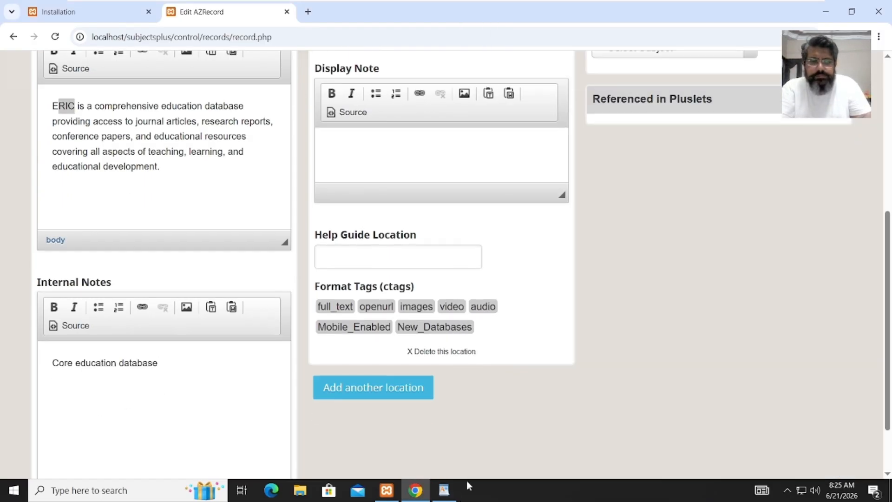
left_click(444, 489)
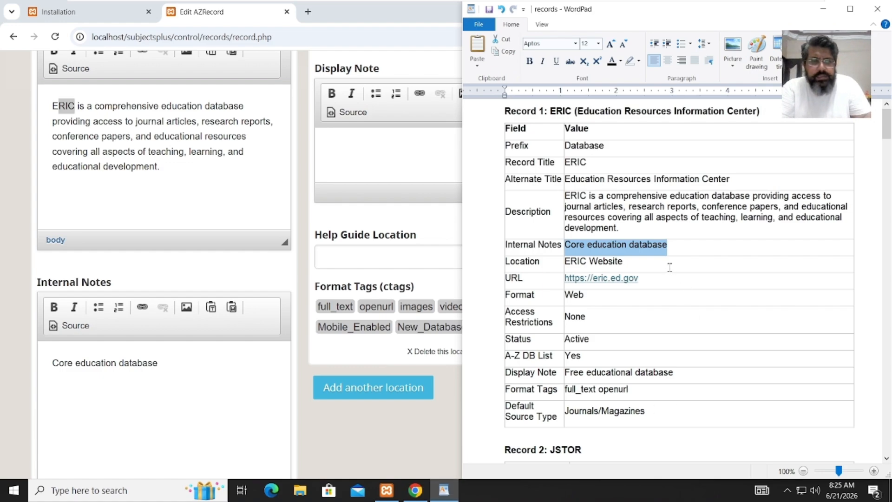
left_click_drag(670, 267, 585, 263)
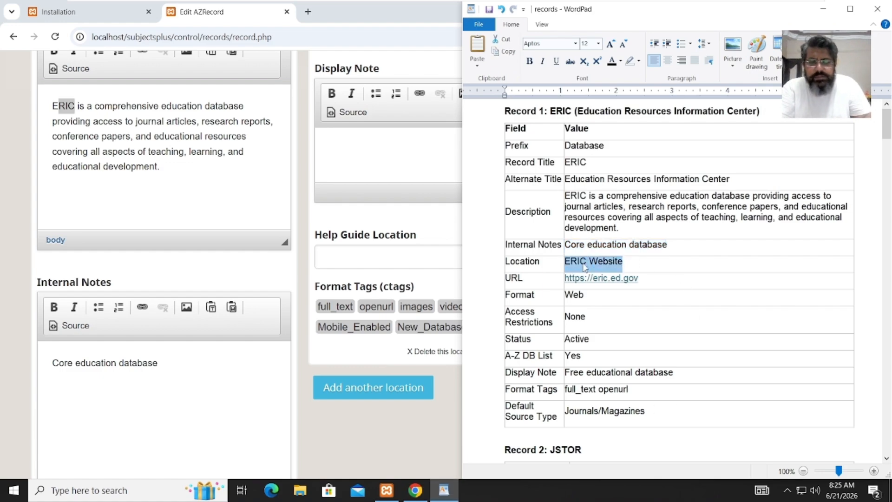
left_click(647, 278)
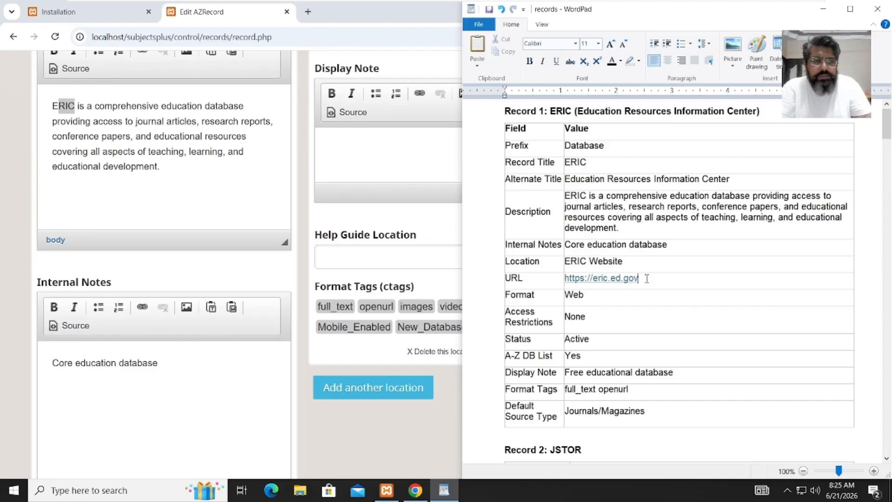
left_click_drag(638, 279, 568, 278)
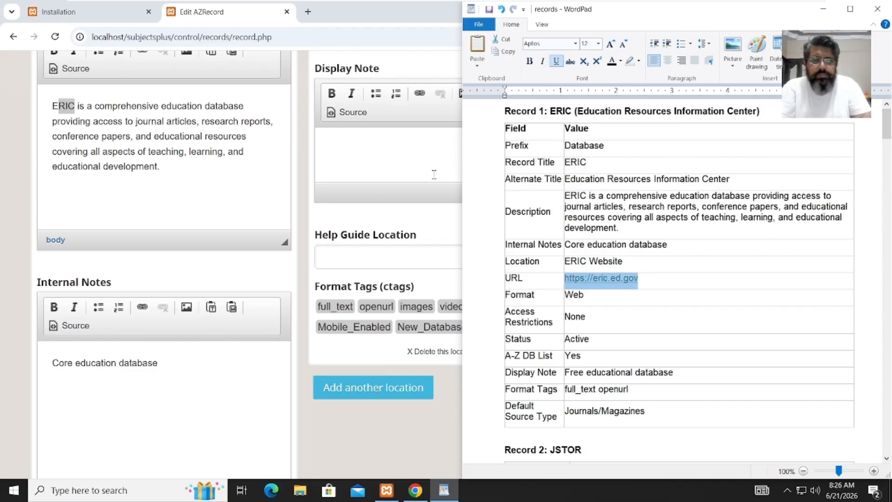
left_click(434, 174)
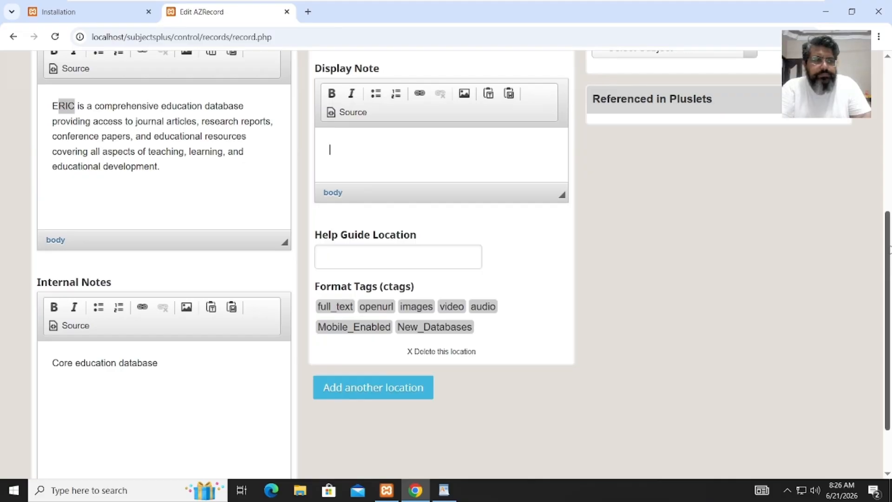
scroll(888, 270, "up", 7)
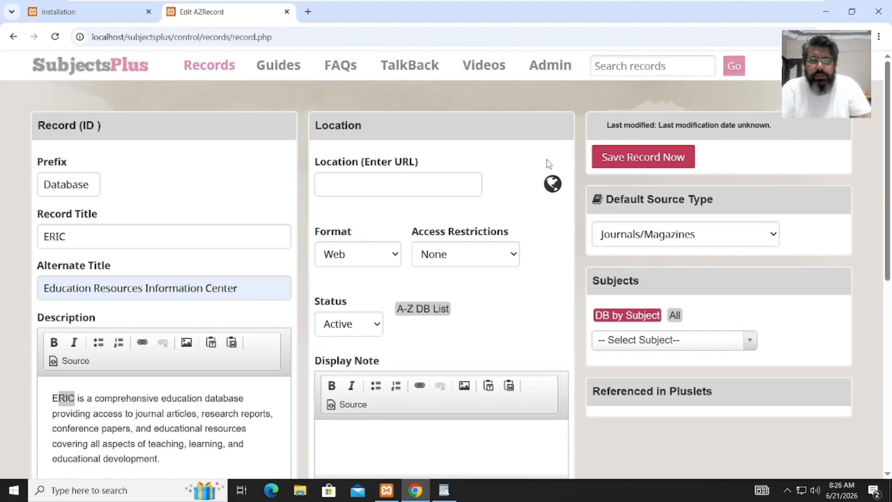
left_click(454, 184)
type("https://eric.ed.gov")
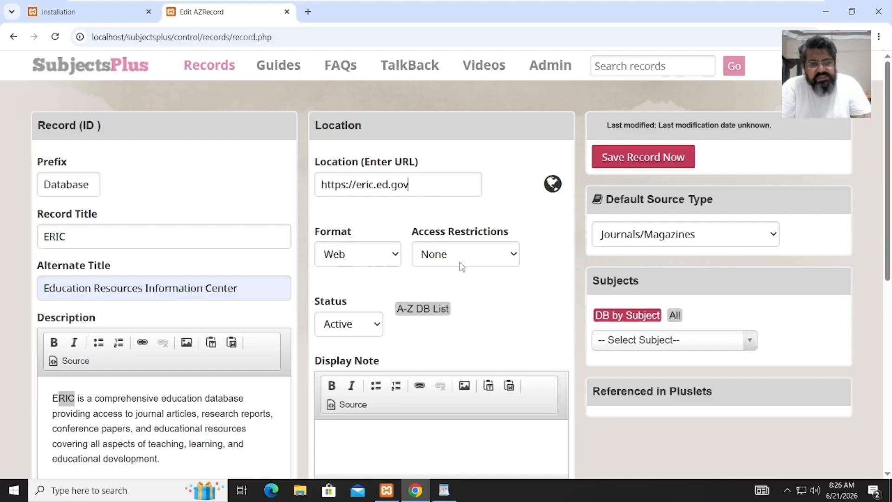
left_click(421, 309)
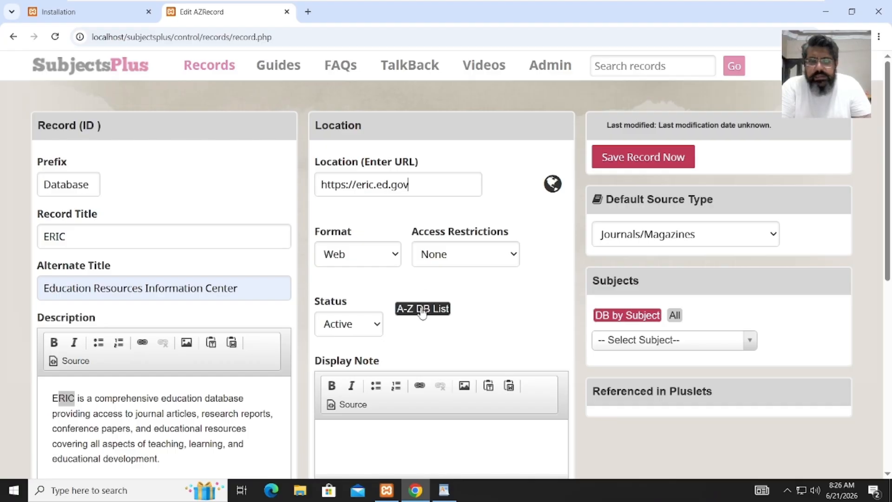
left_click(365, 332)
left_click(365, 332)
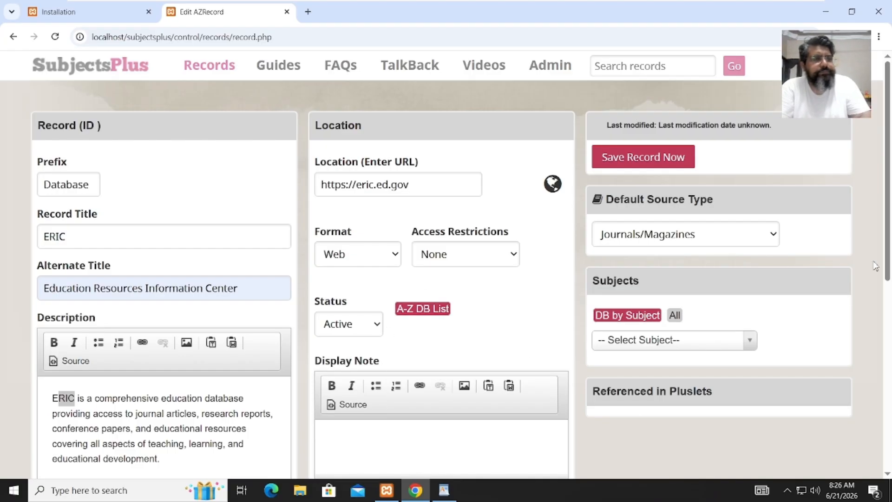
left_click_drag(889, 257, 888, 321)
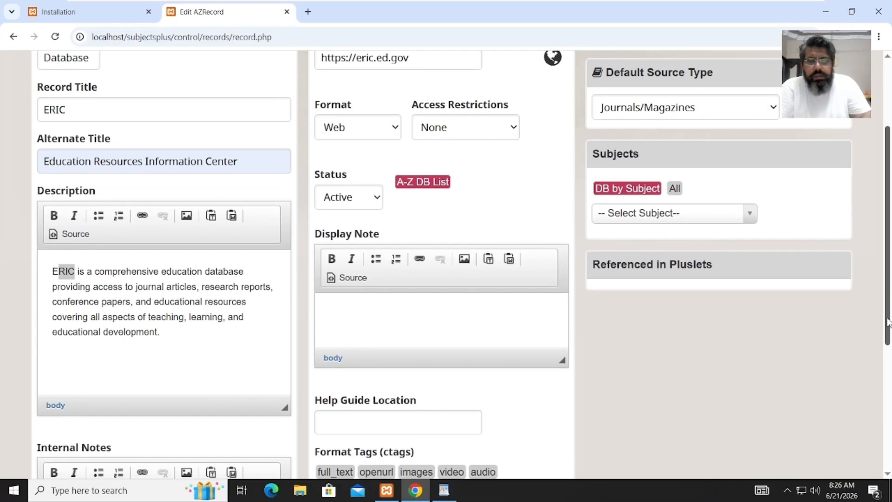
- Copy the display note text from the WordPad sheet
left_click(378, 199)
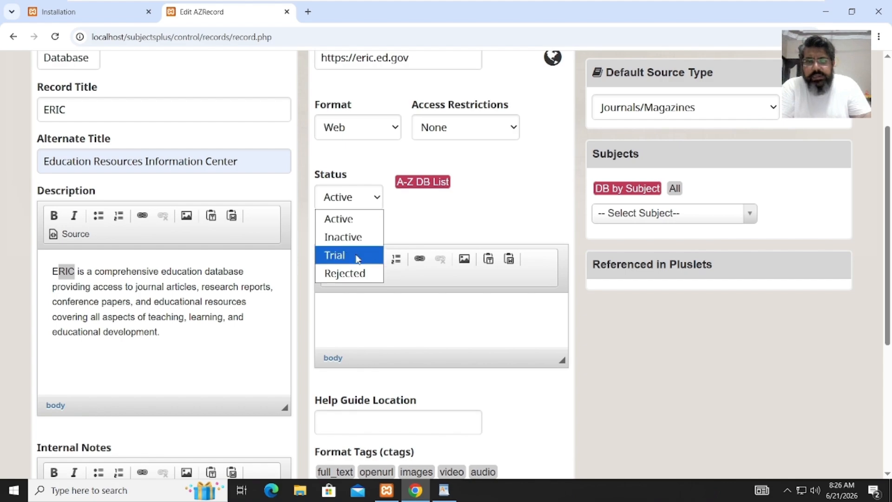
left_click(379, 317)
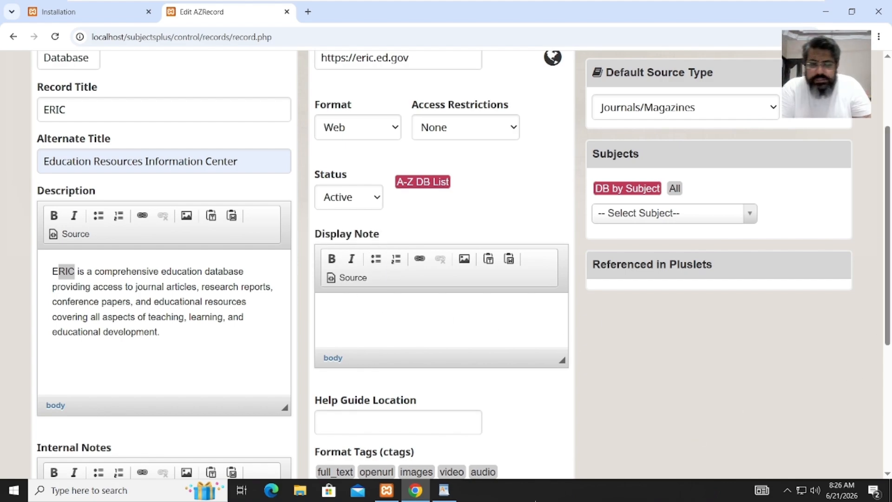
left_click(445, 490)
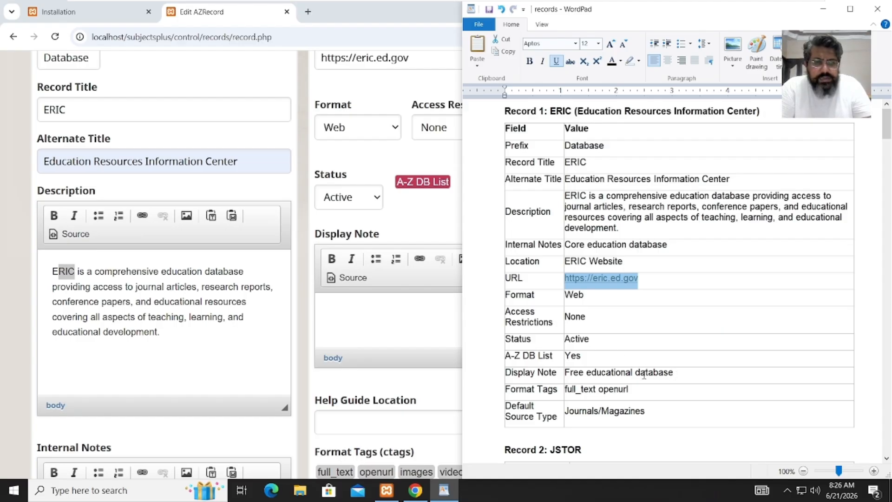
left_click_drag(644, 374, 570, 374)
key("ctrl+c")
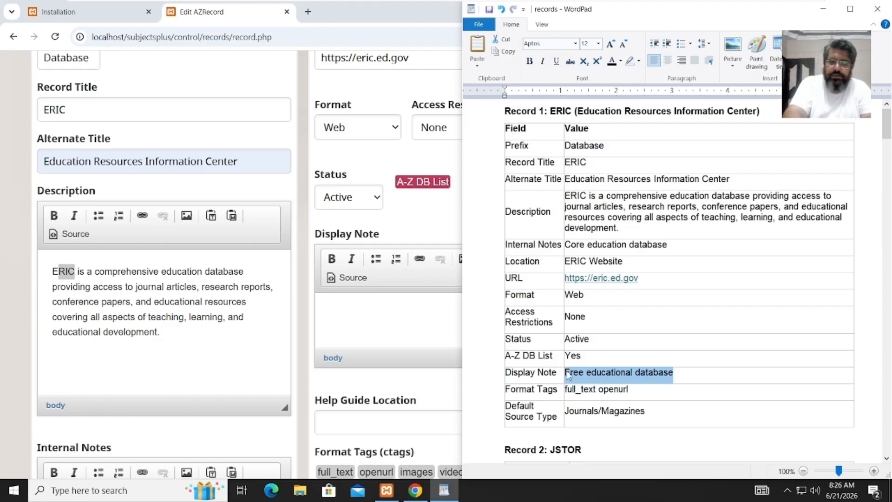
- Paste 'Free educational database' into the Display Note
left_click(376, 315)
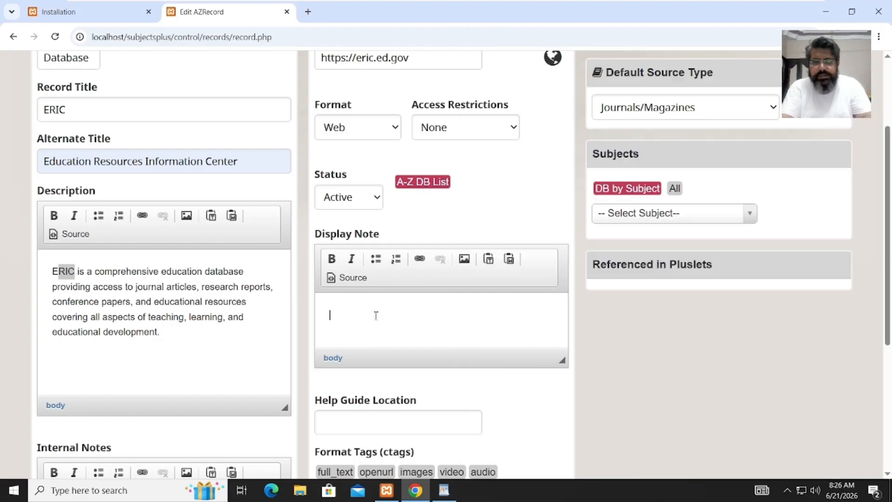
key("ctrl+v")
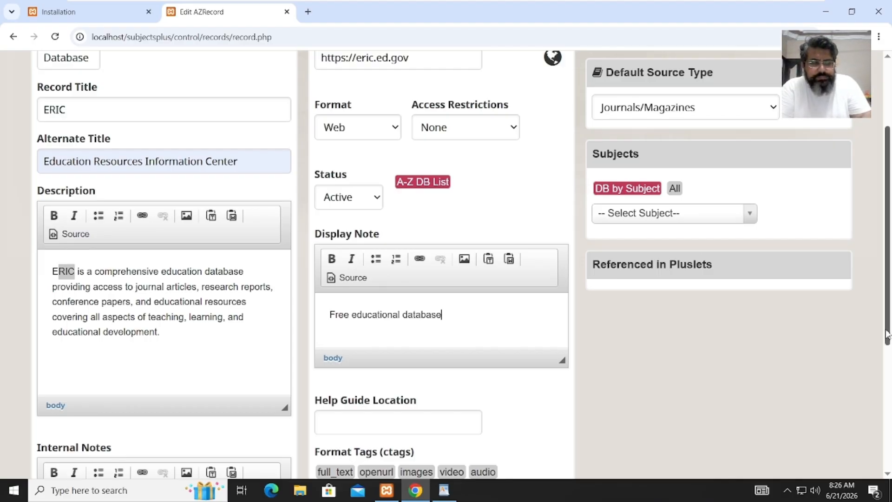
left_click_drag(888, 334, 887, 384)
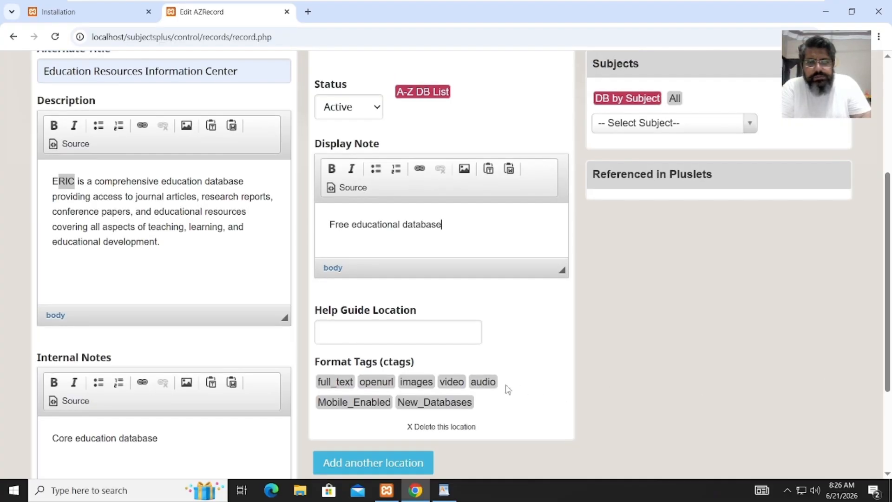
- Tag the record with the full_text and openurl formats, checking them against the sheet
left_click(342, 383)
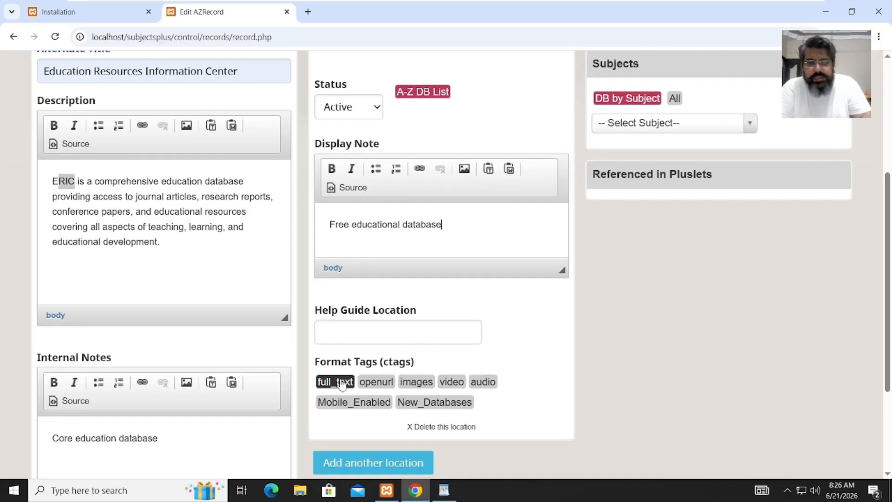
left_click(391, 383)
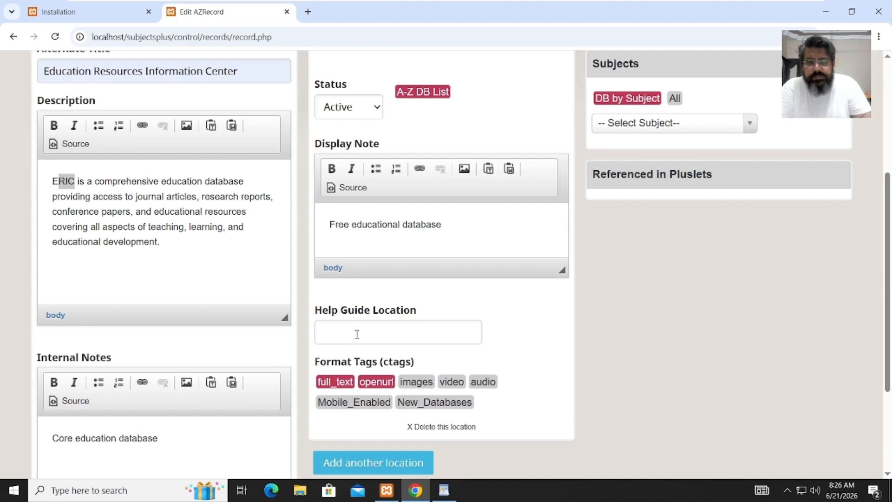
left_click(445, 487)
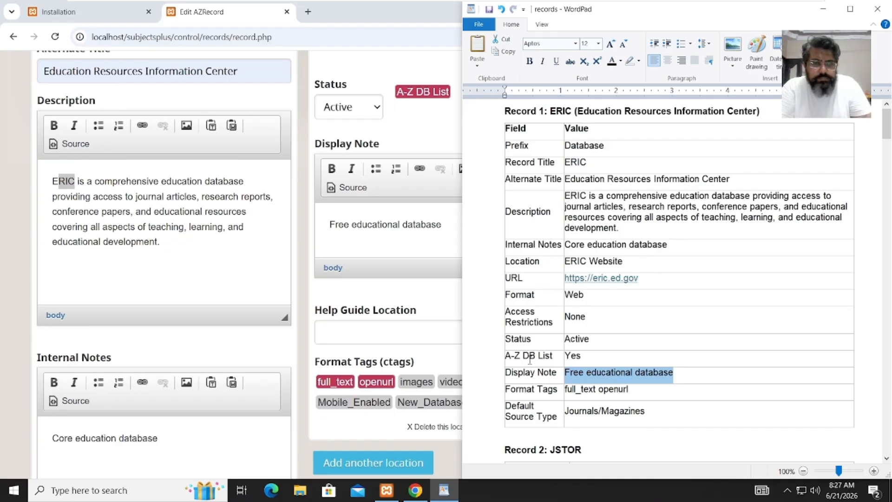
left_click(353, 339)
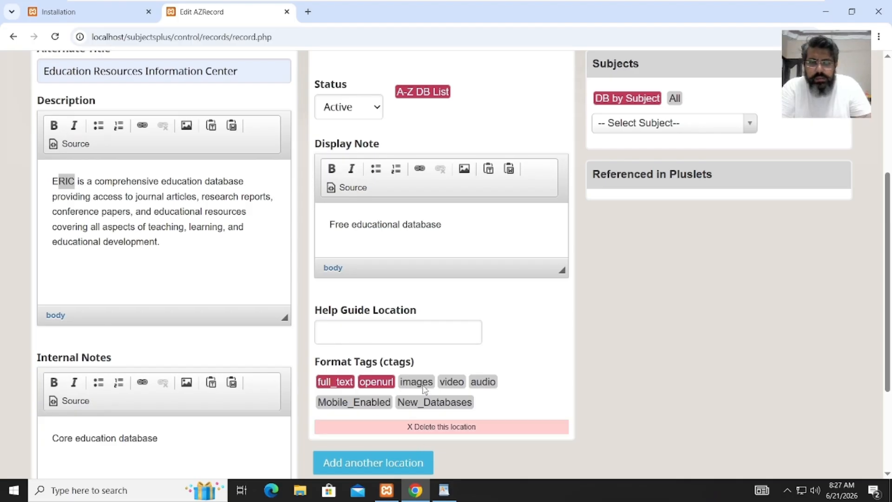
left_click(372, 390)
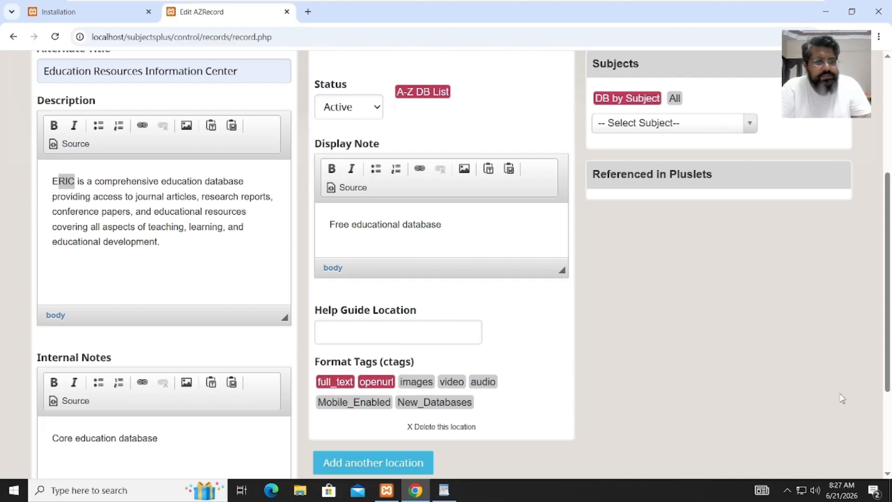
left_click_drag(888, 366, 889, 235)
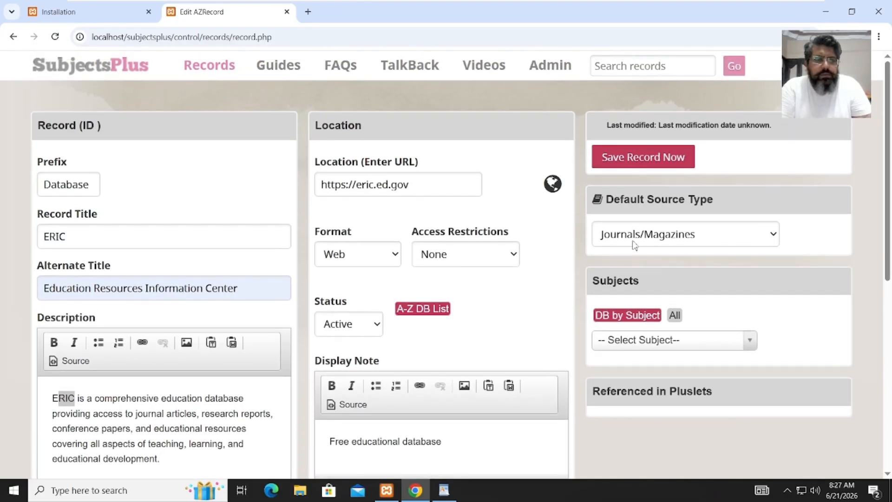
- Keep Journals/Magazines as default source type and assign the General subject
left_click(664, 244)
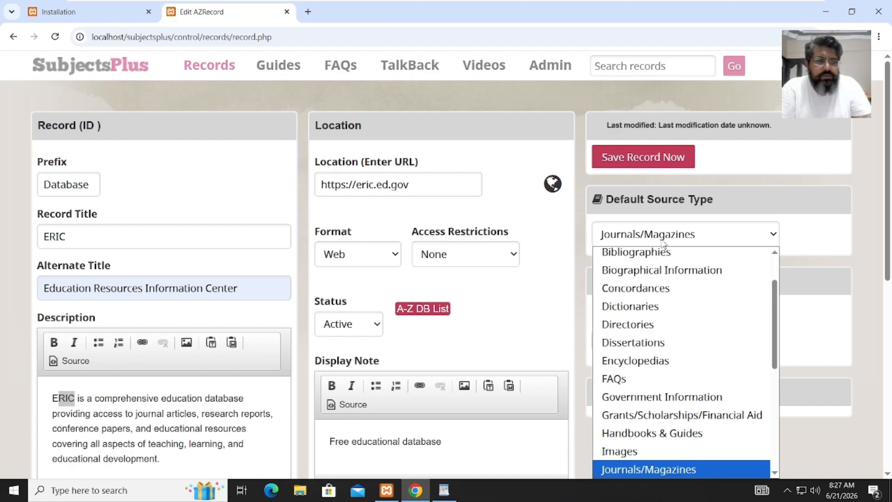
left_click(663, 242)
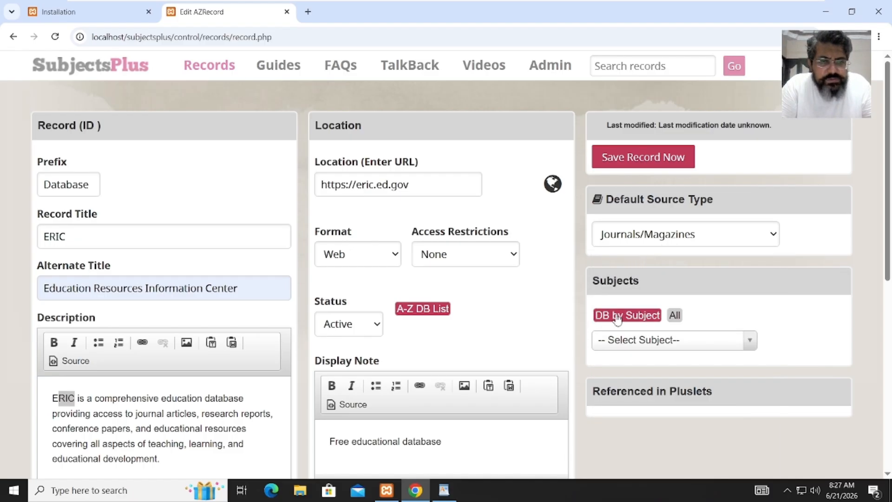
left_click(673, 316)
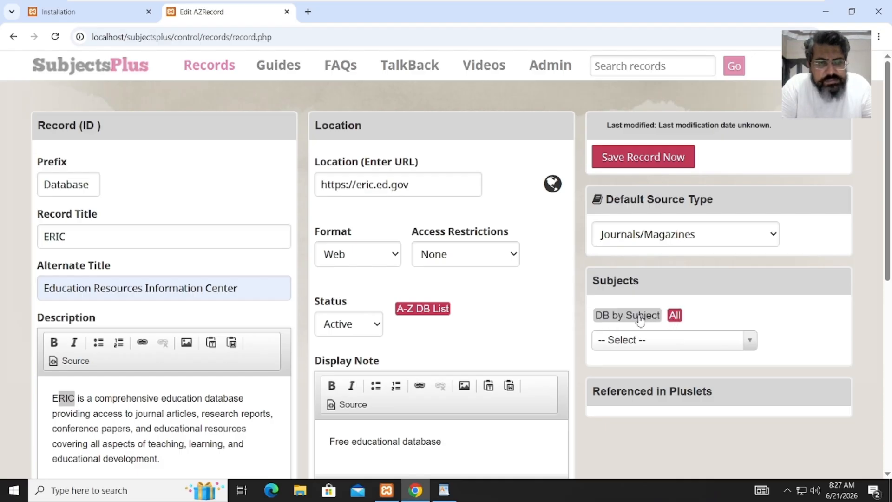
left_click(640, 321)
left_click(636, 342)
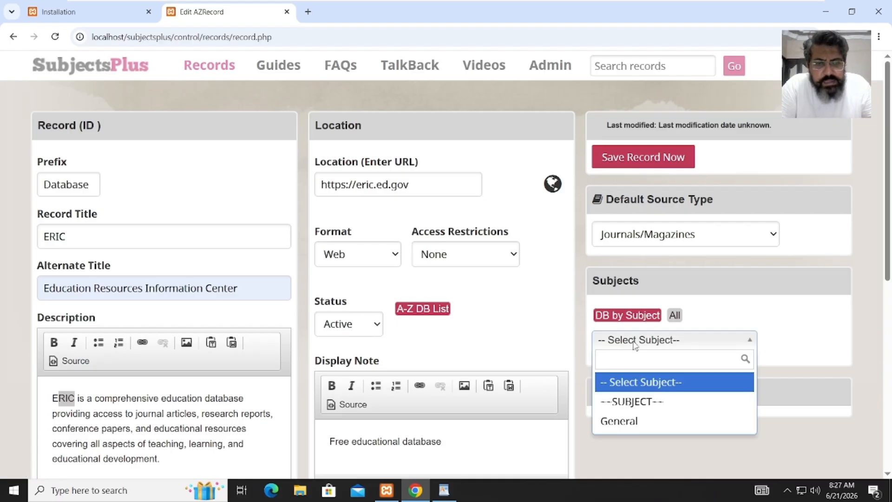
left_click(633, 423)
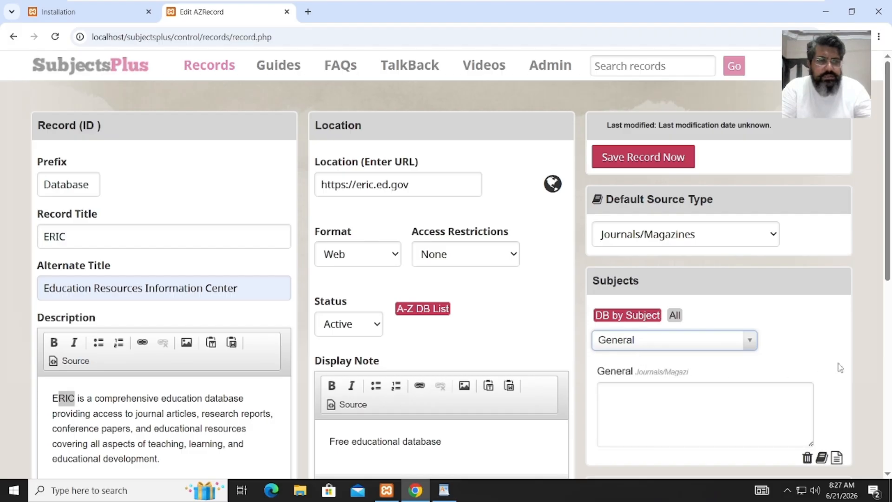
left_click_drag(888, 278, 889, 349)
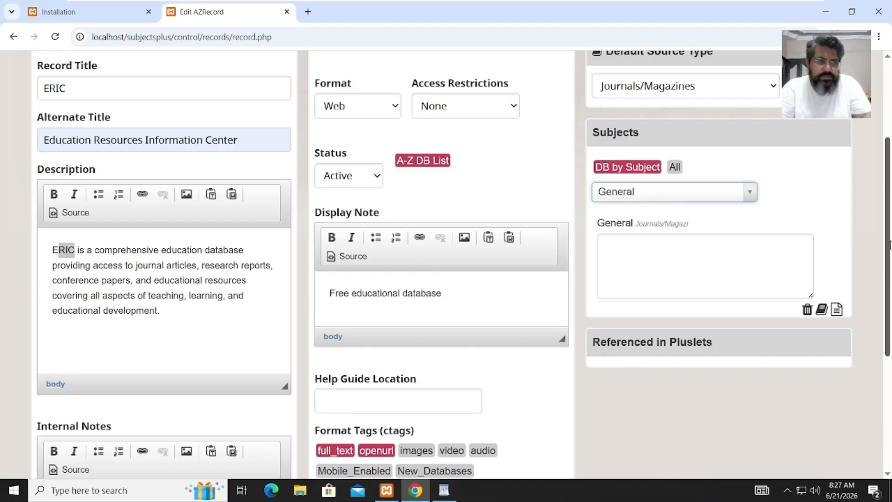
left_click_drag(889, 245, 889, 177)
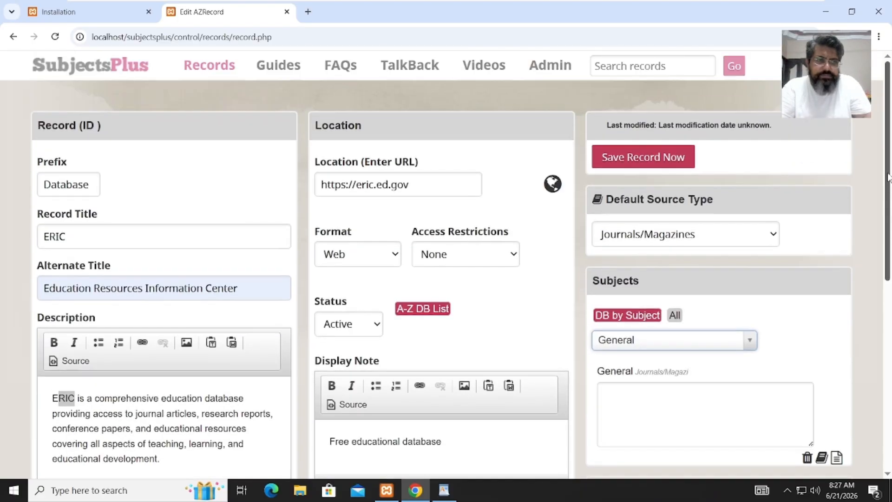
- Save the ERIC record, check it in Browse Items, and start a new record
left_click(683, 167)
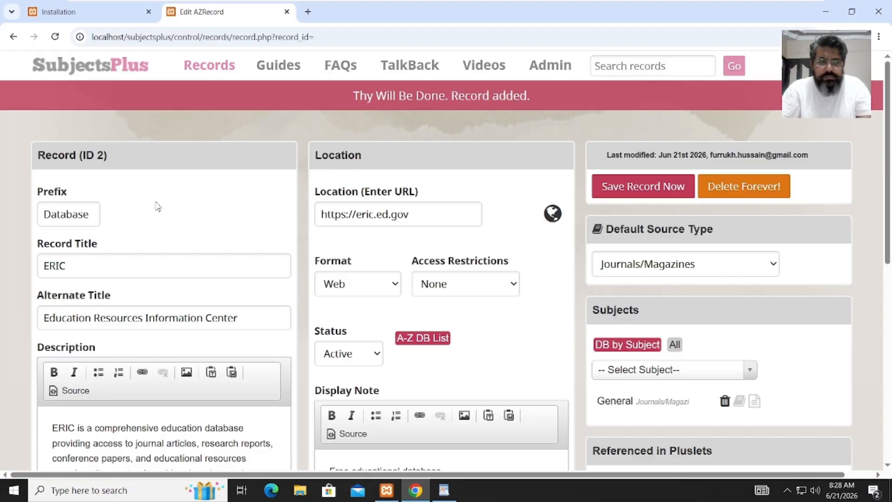
left_click(616, 195)
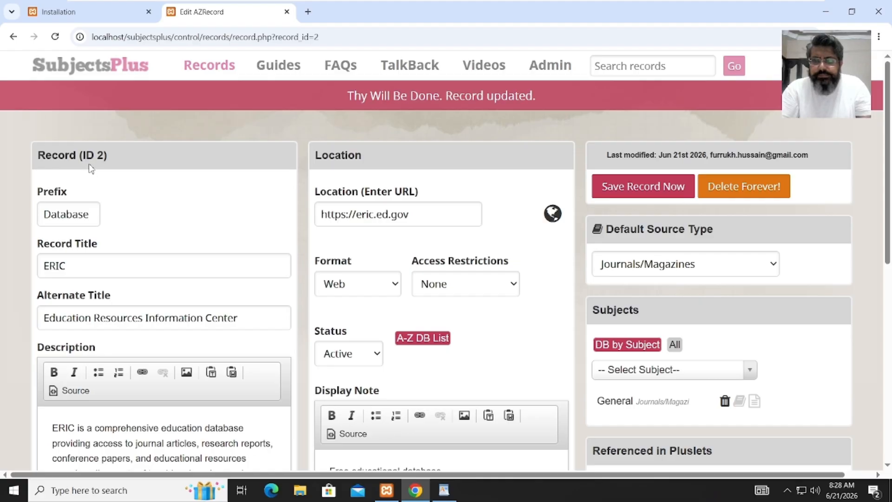
left_click(204, 73)
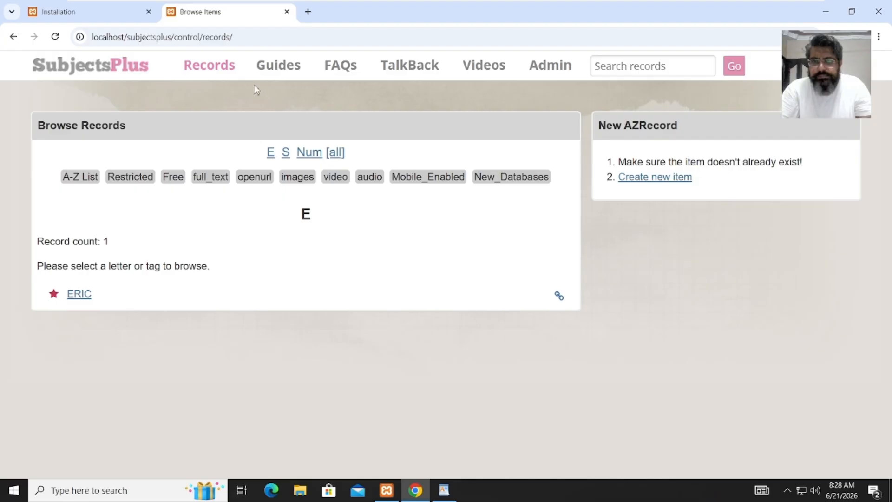
mouse_move(224, 74)
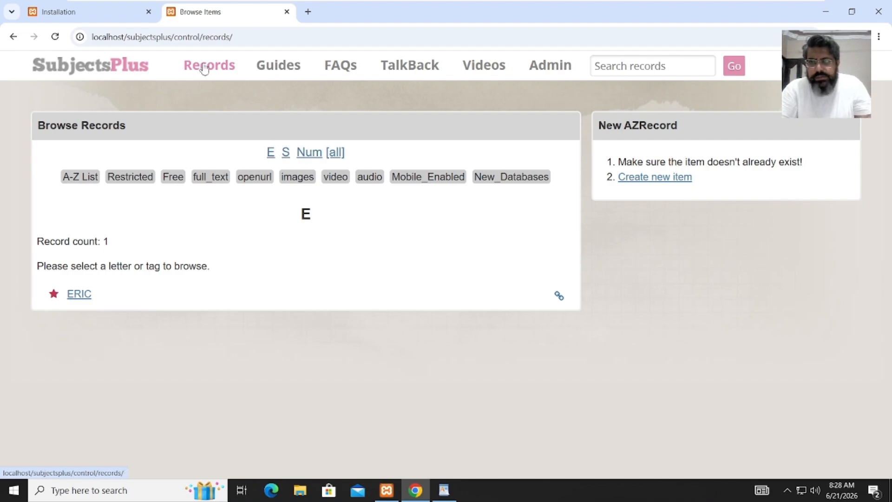
left_click(209, 98)
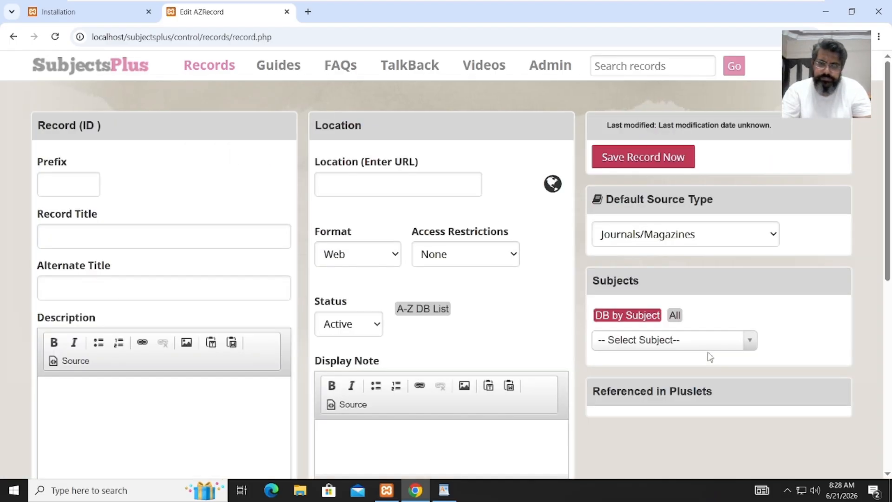
- Set Prefix to 'Database' from the sheet and Record Title to JSTOR
mouse_move(443, 490)
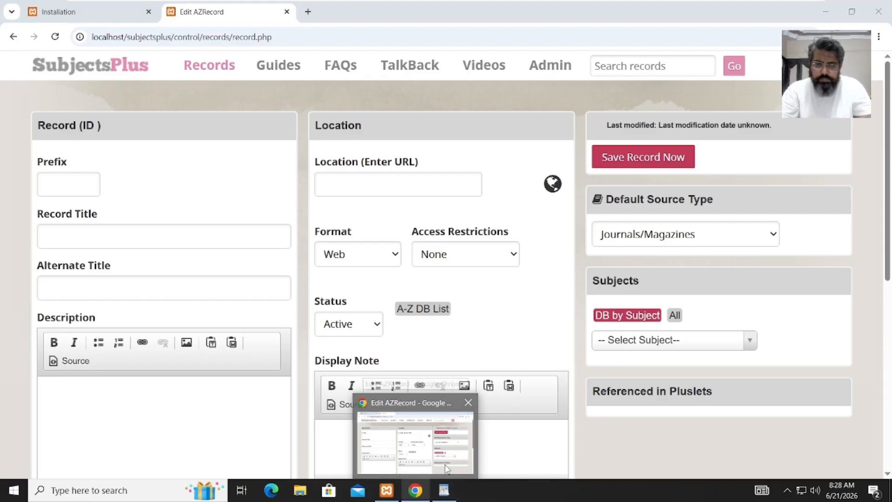
left_click(448, 497)
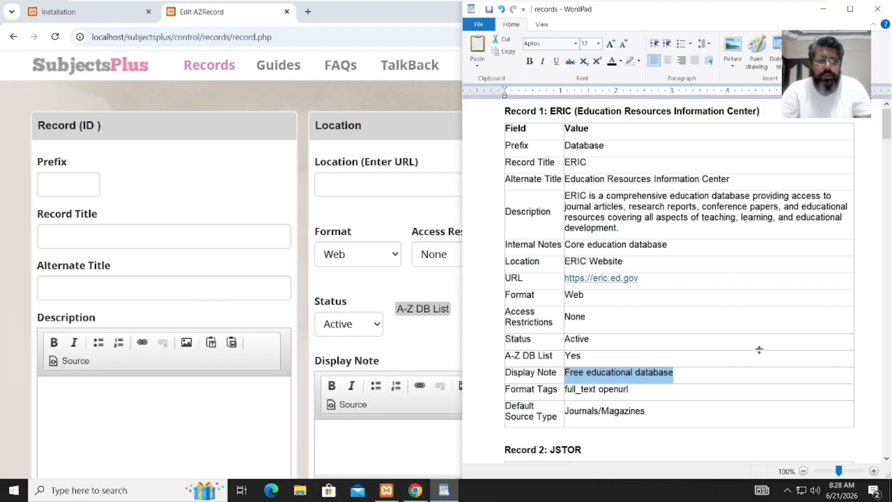
left_click_drag(889, 134, 889, 156)
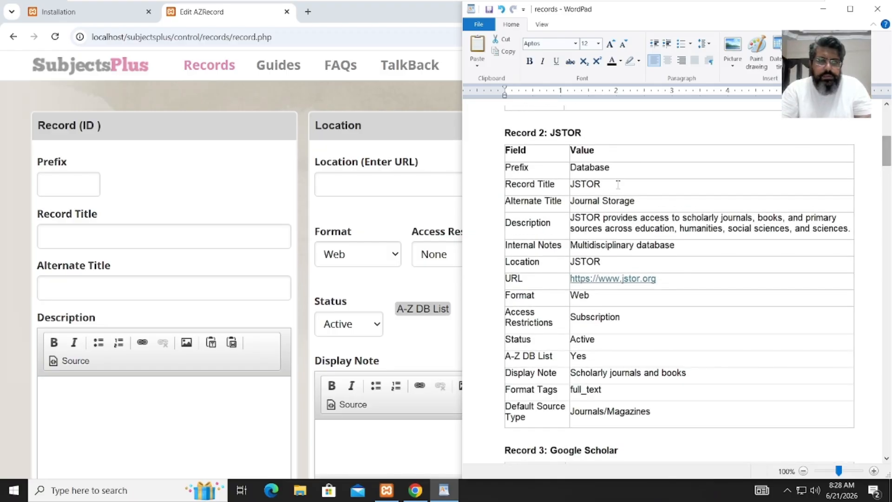
double_click(611, 168)
key("ctrl+c")
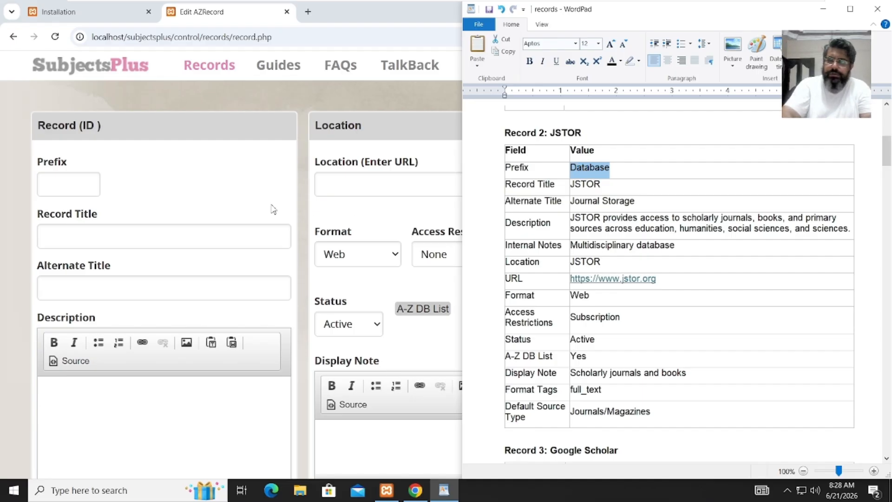
left_click(84, 193)
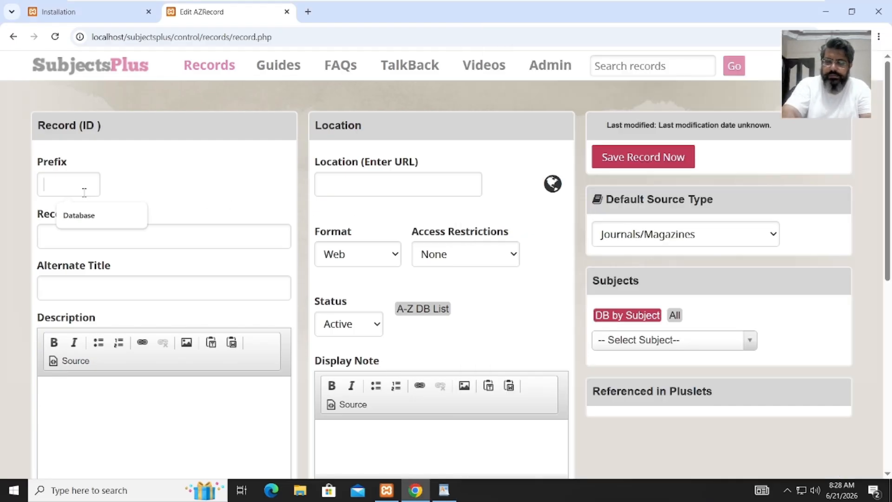
key("ctrl+v")
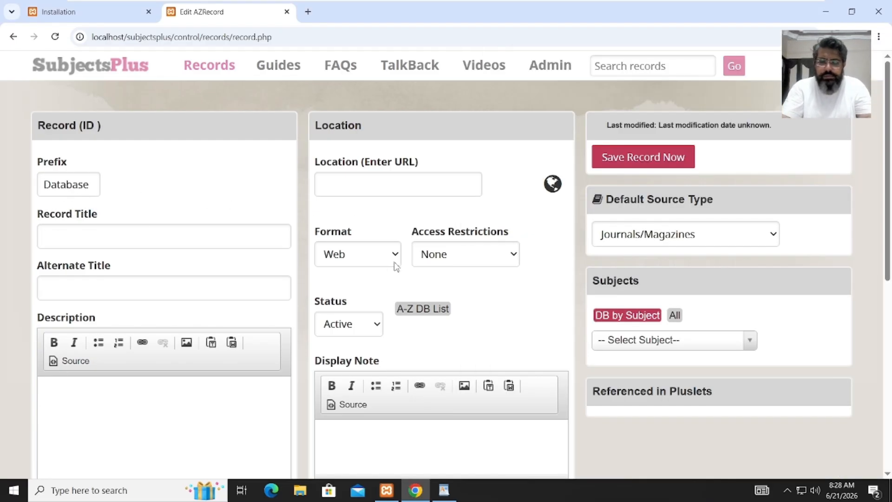
type("JSTO")
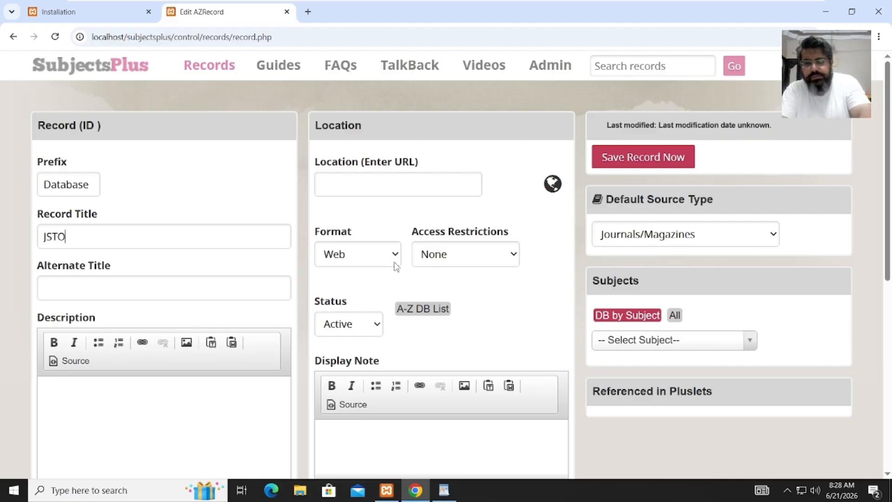
type("R")
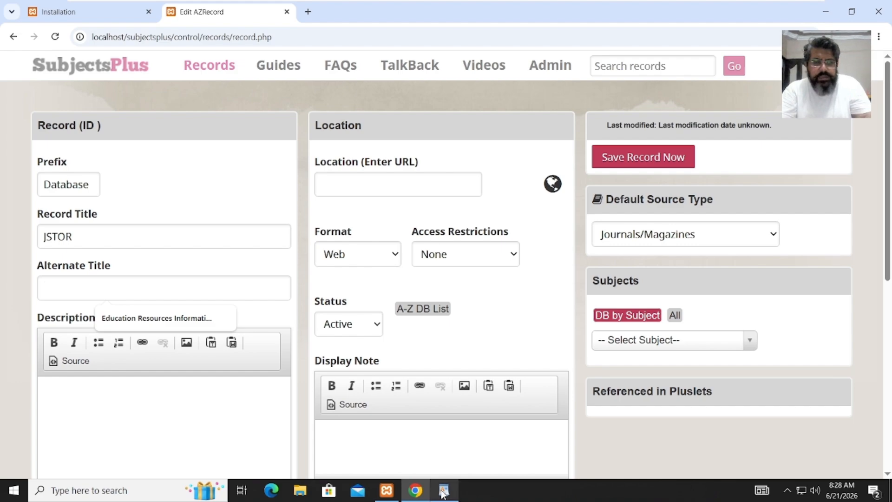
- Enter JSTOR as the Alternate Title
mouse_move(445, 491)
left_click(455, 469)
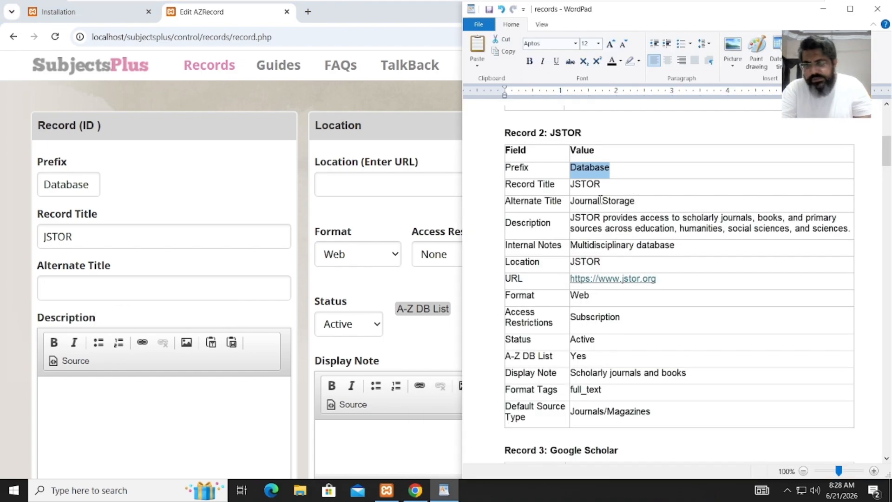
left_click(132, 292)
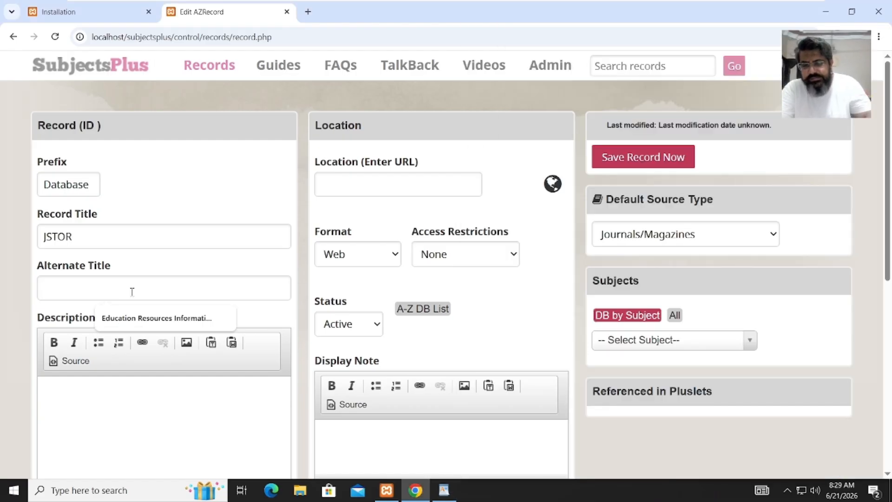
type("JST")
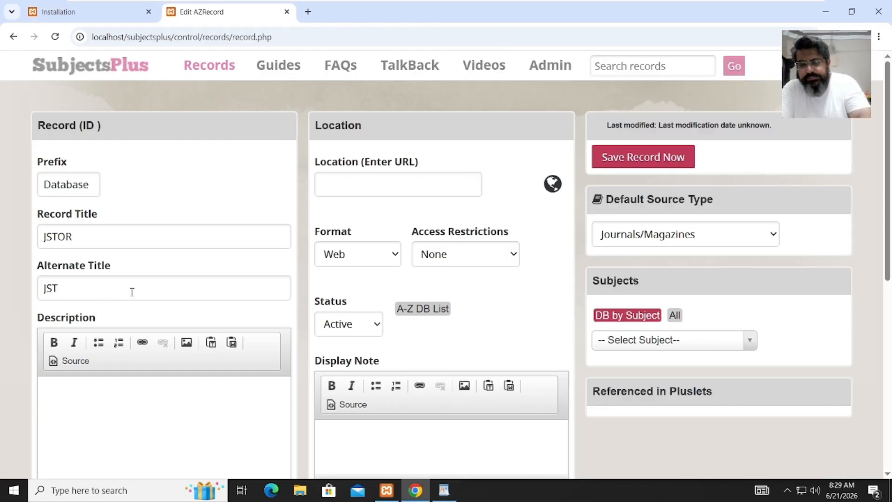
type("OR")
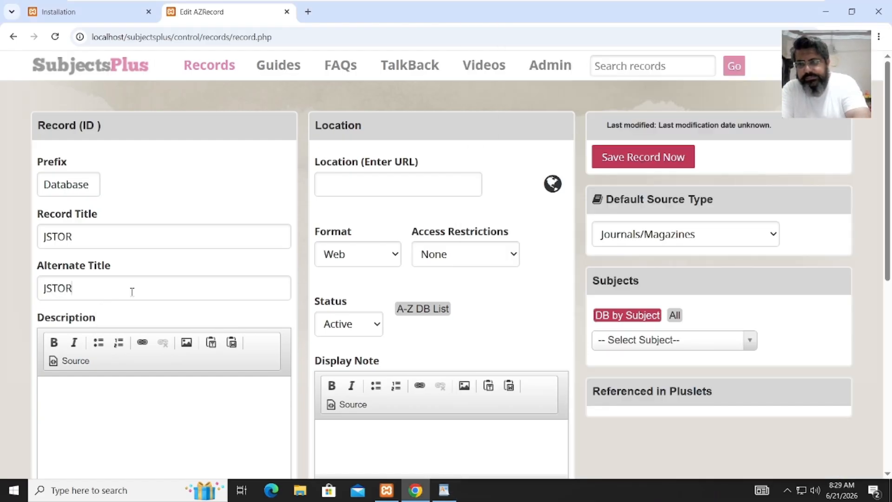
left_click(70, 407)
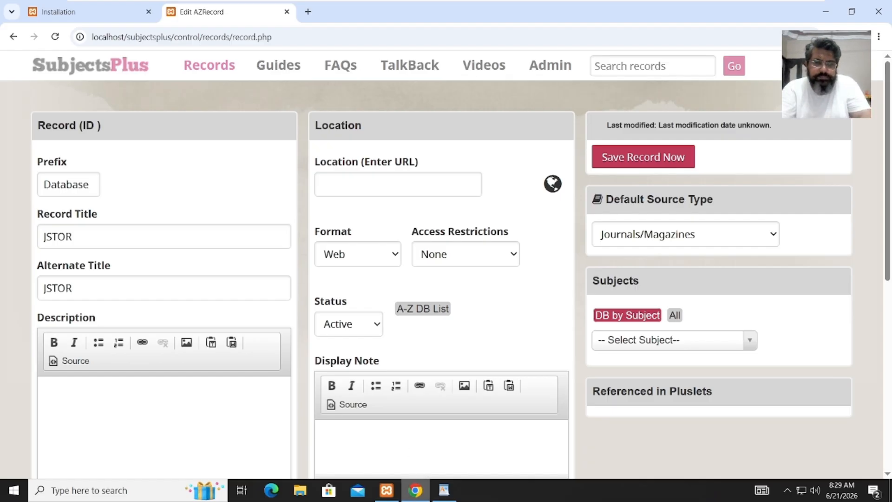
- Paste the JSTOR scholarly-journals description from the sheet into Description
mouse_move(444, 491)
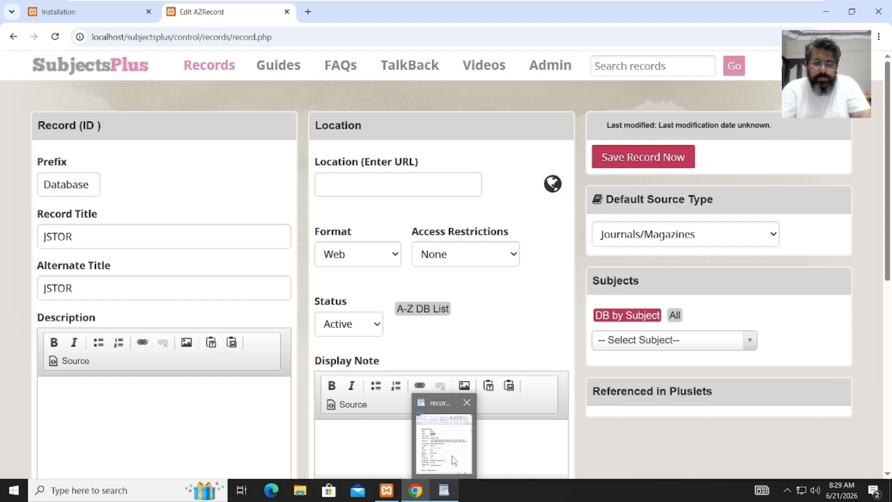
left_click(453, 461)
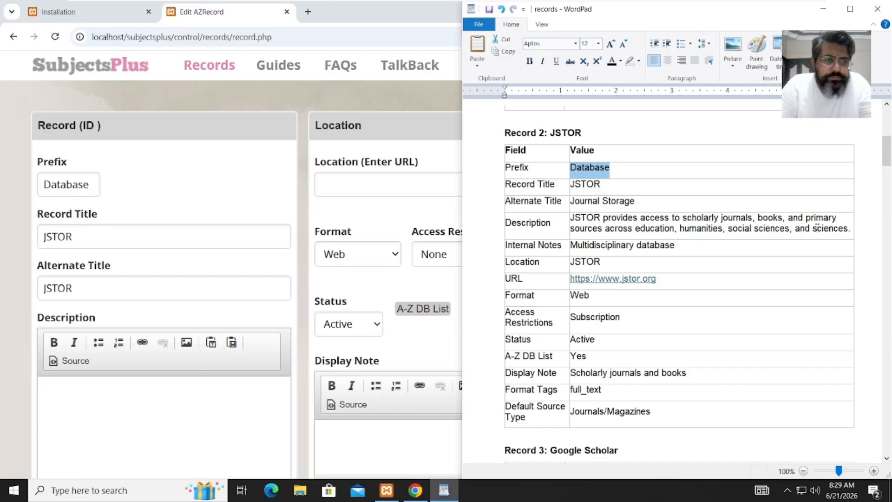
left_click_drag(850, 230, 584, 216)
key("ctrl+c")
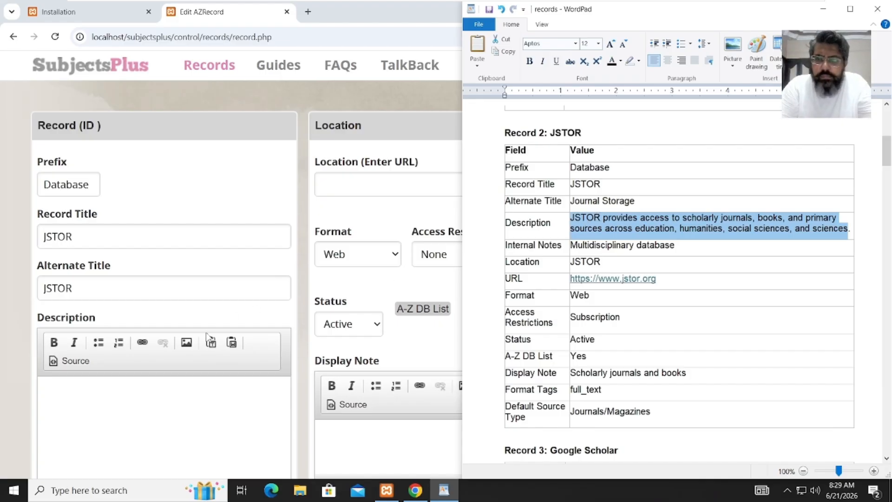
left_click(163, 406)
key("ctrl+v")
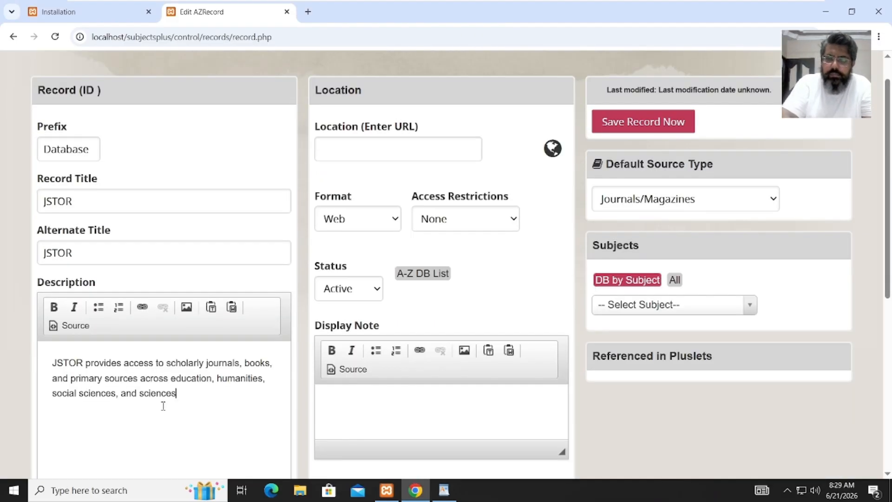
- Fill Internal Notes with 'Multidisciplinary database' copied from the sheet
left_click_drag(887, 254, 888, 307)
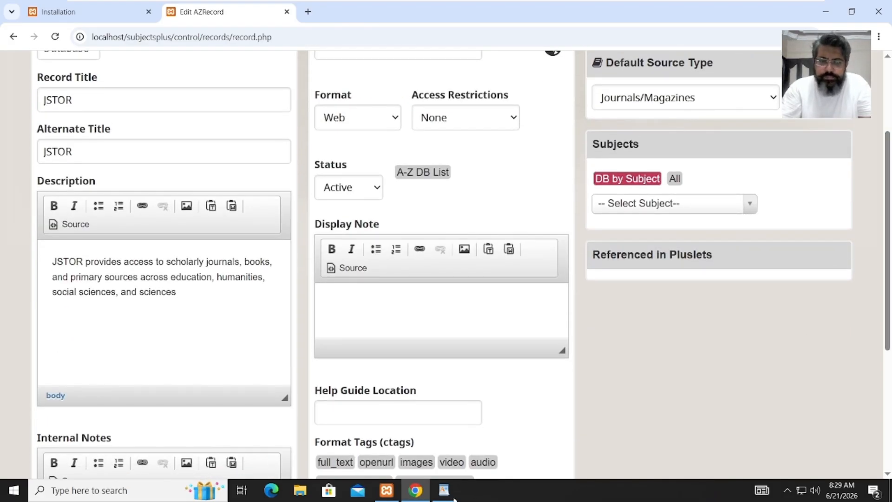
left_click(453, 497)
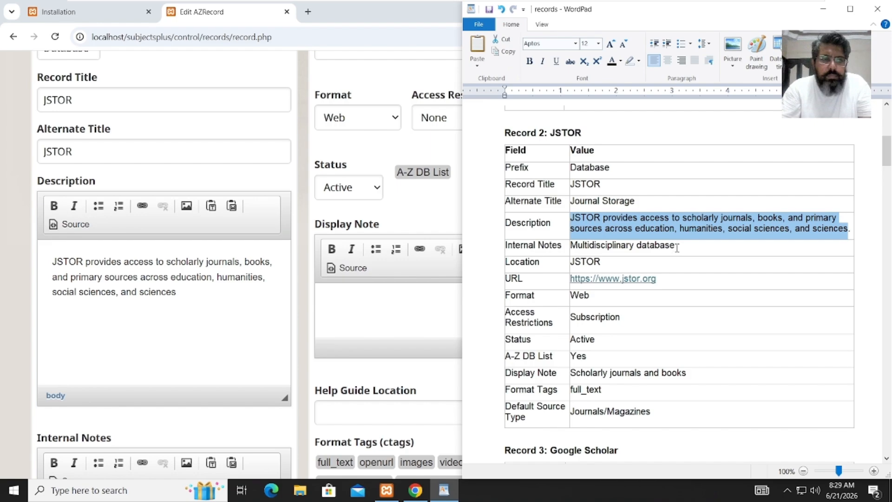
left_click_drag(677, 248, 601, 248)
key("ctrl+c")
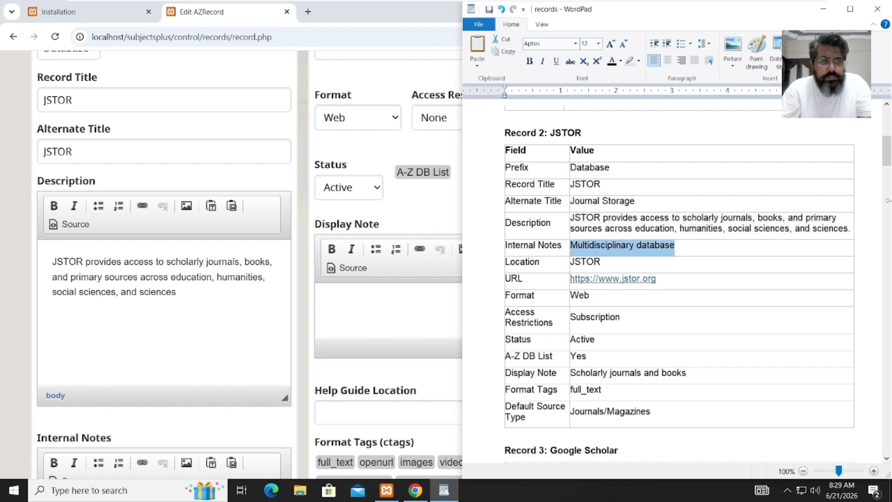
left_click(242, 328)
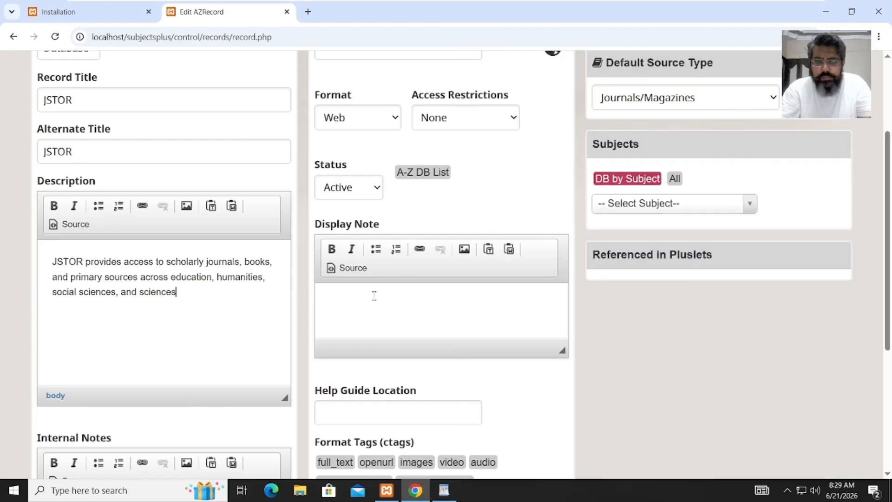
scroll(886, 200, "down", 3)
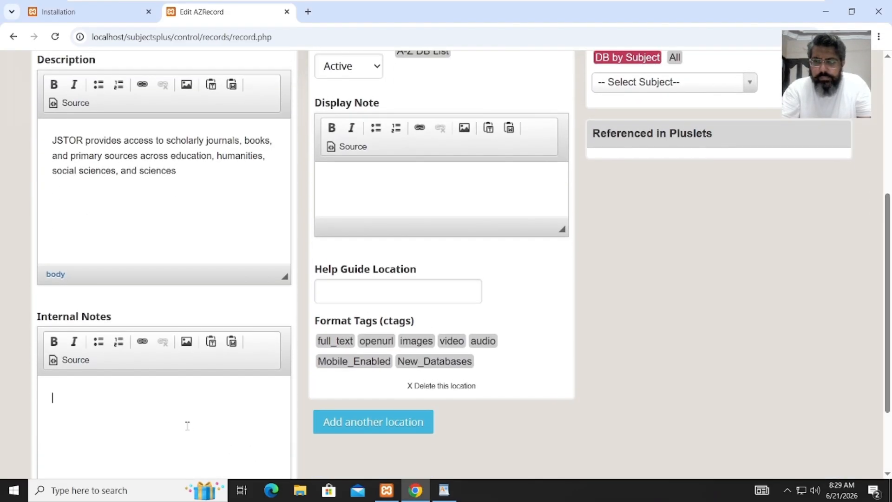
left_click(188, 426)
key("ctrl+v")
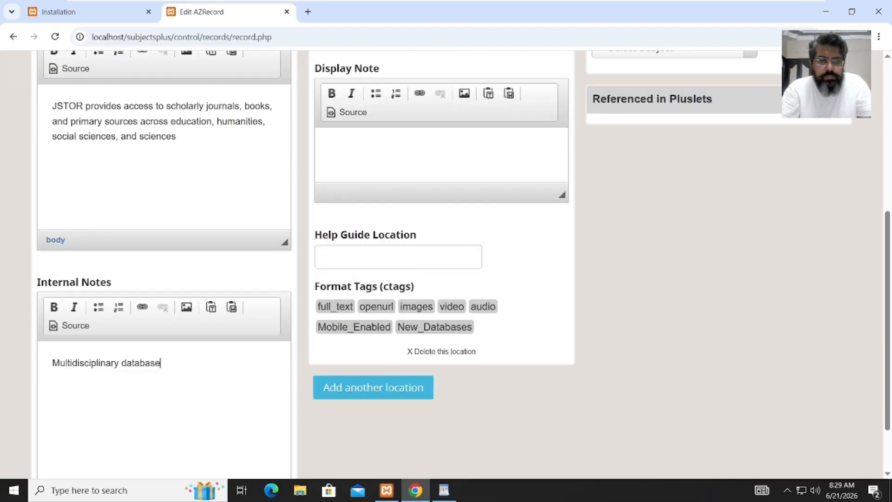
mouse_move(446, 488)
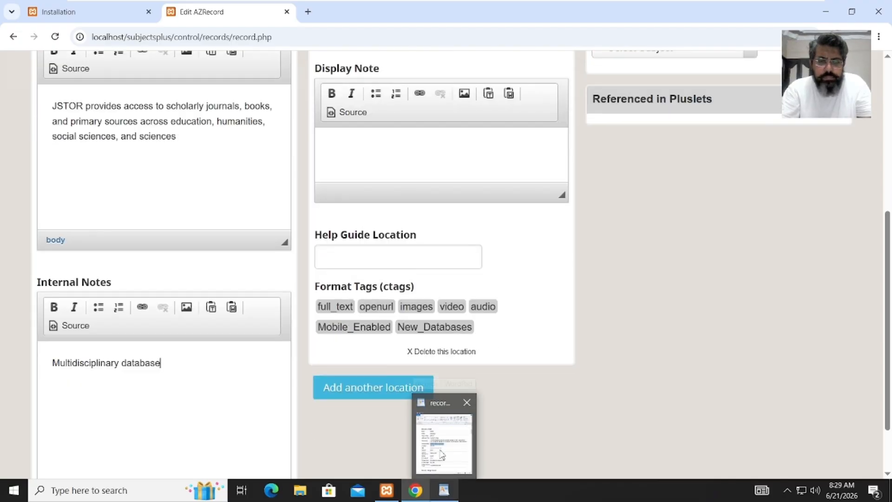
left_click(441, 454)
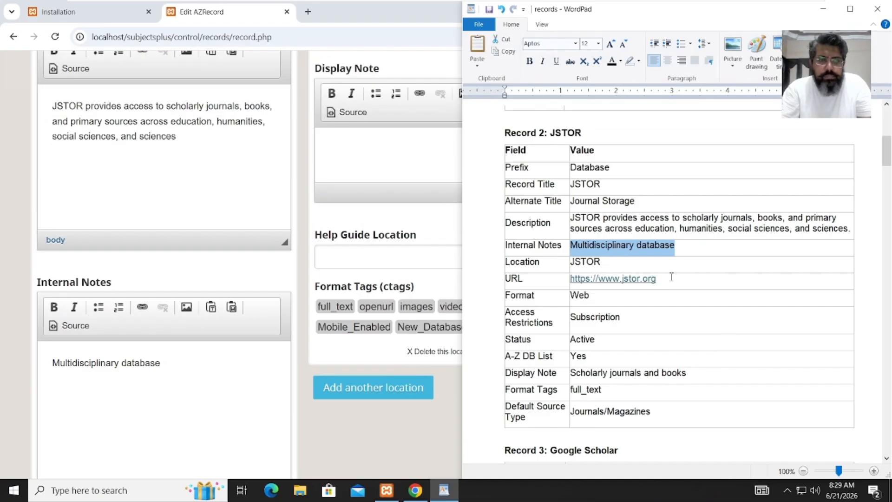
left_click_drag(672, 280, 575, 289)
key("ctrl+c")
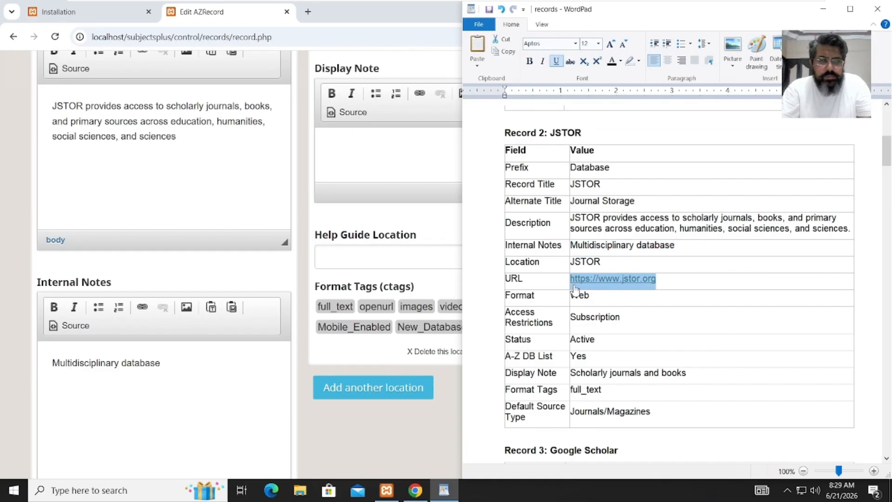
left_click(409, 157)
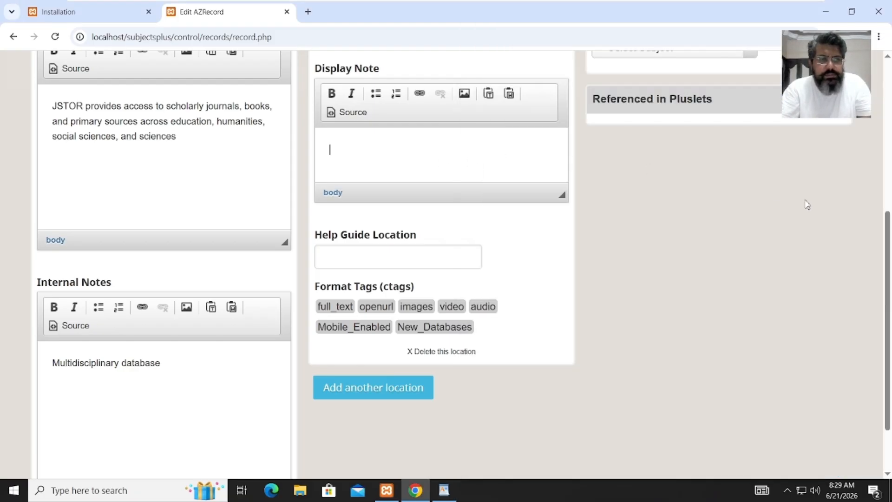
scroll(889, 237, "up", 6)
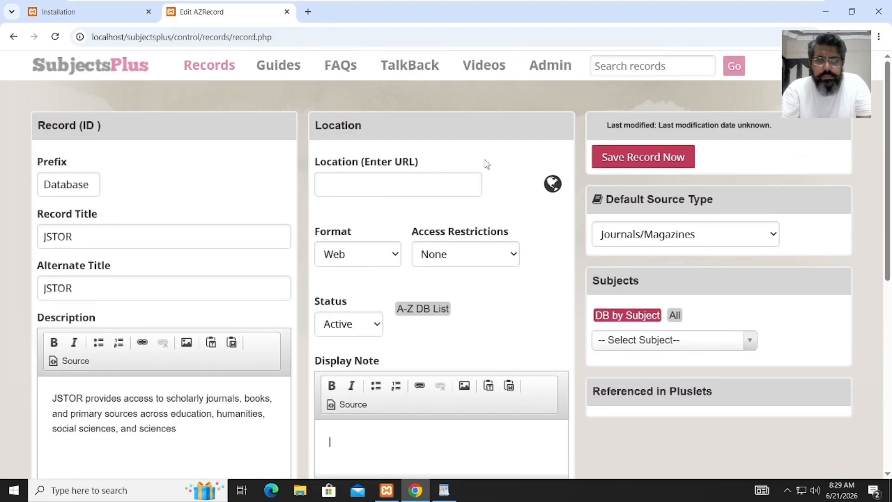
left_click(445, 181)
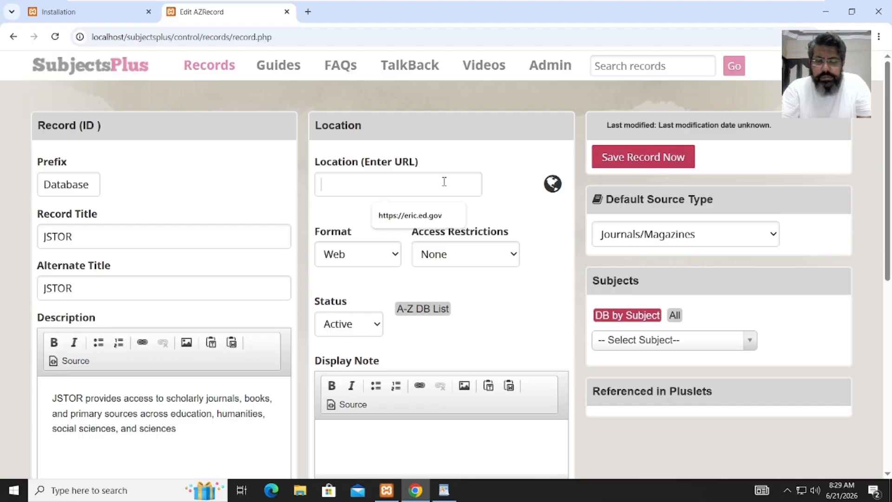
key("ctrl+v")
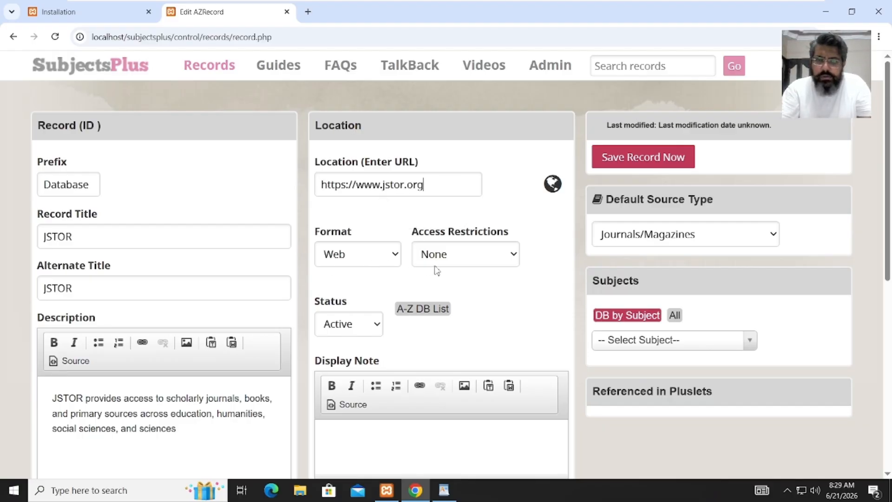
left_click(419, 312)
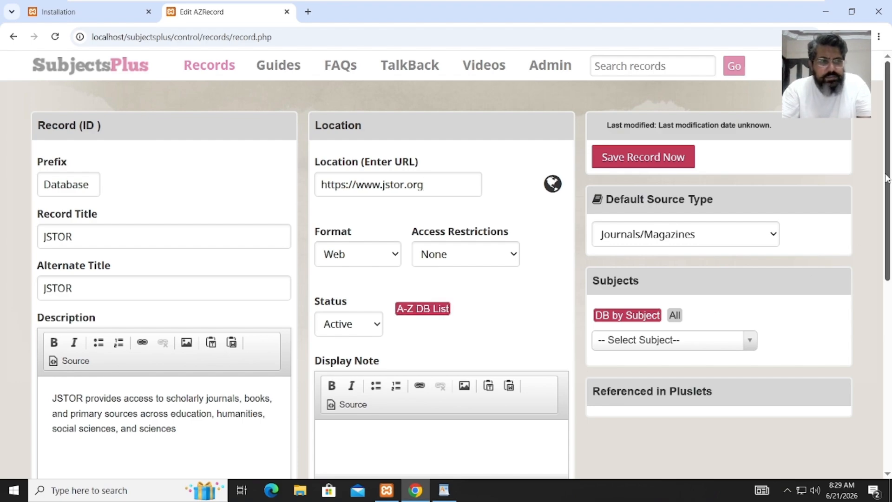
left_click_drag(888, 179, 884, 254)
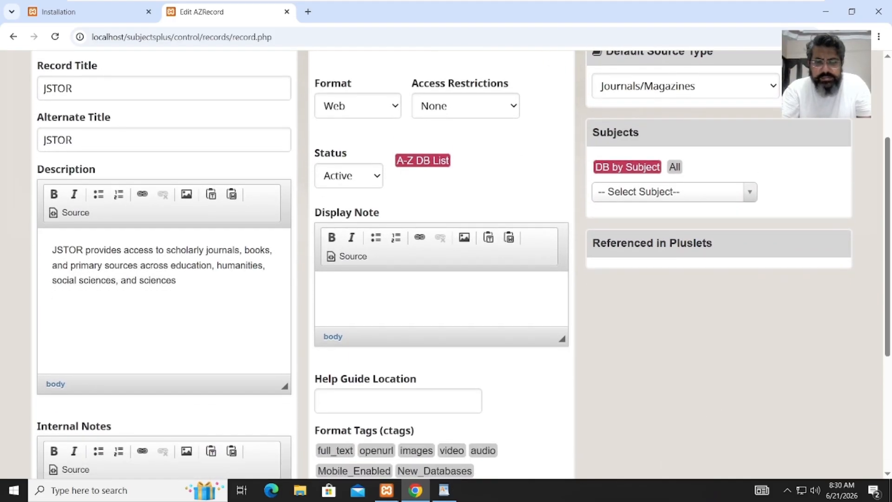
- Confirm the JSTOR record's status is Active and its access restrictions are None
mouse_move(444, 493)
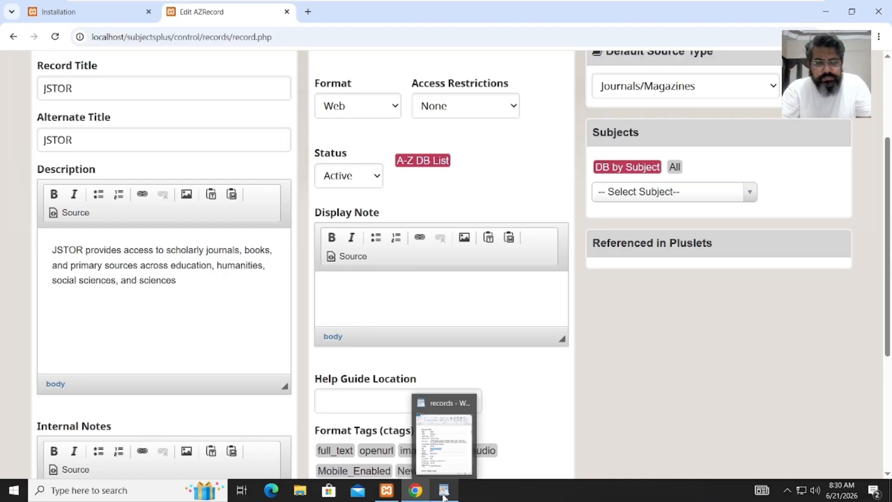
left_click(445, 456)
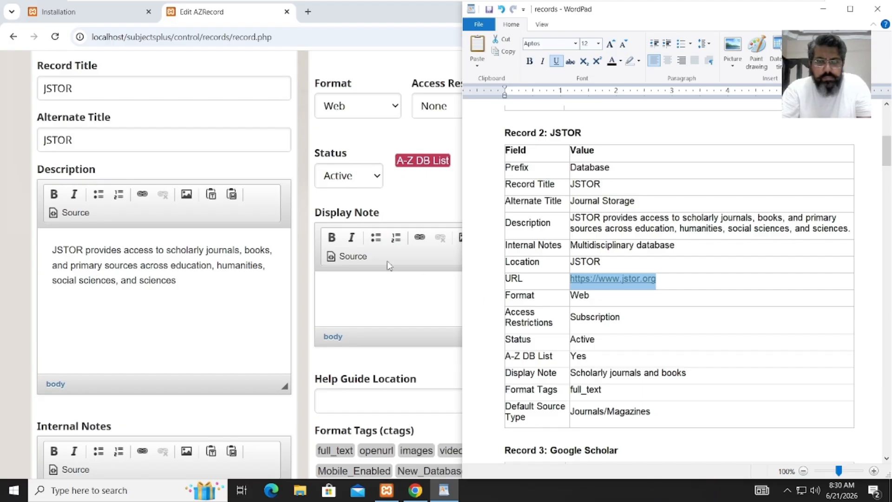
left_click(361, 186)
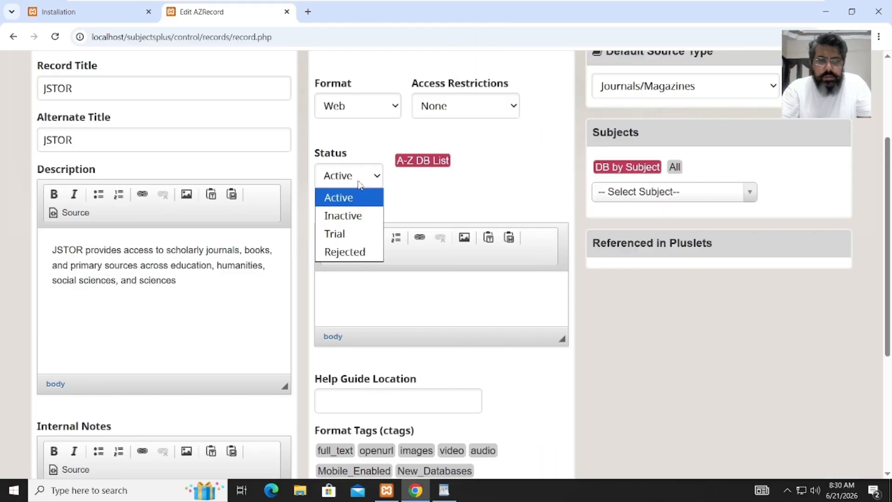
left_click(440, 208)
left_click(426, 285)
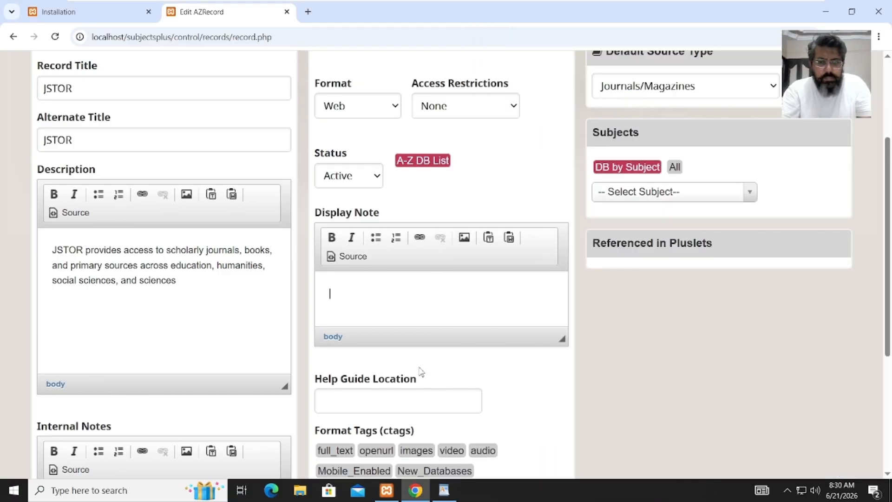
left_click(442, 491)
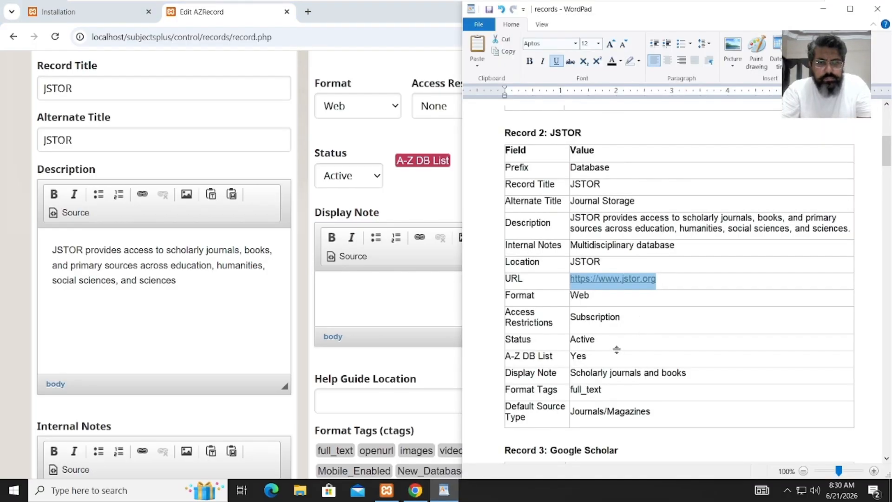
left_click(414, 209)
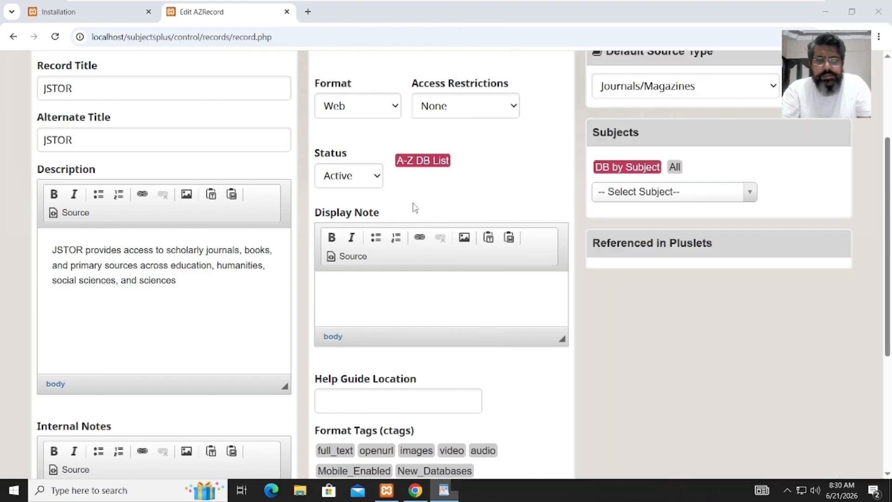
left_click(498, 113)
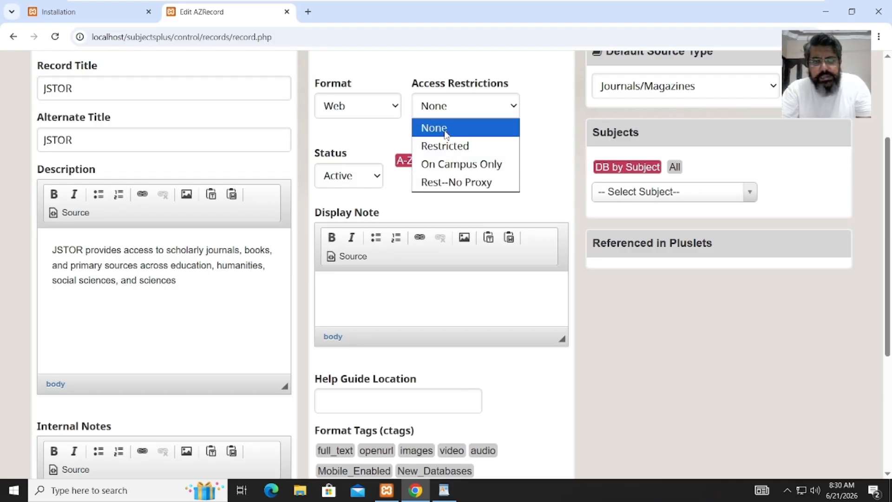
left_click(551, 139)
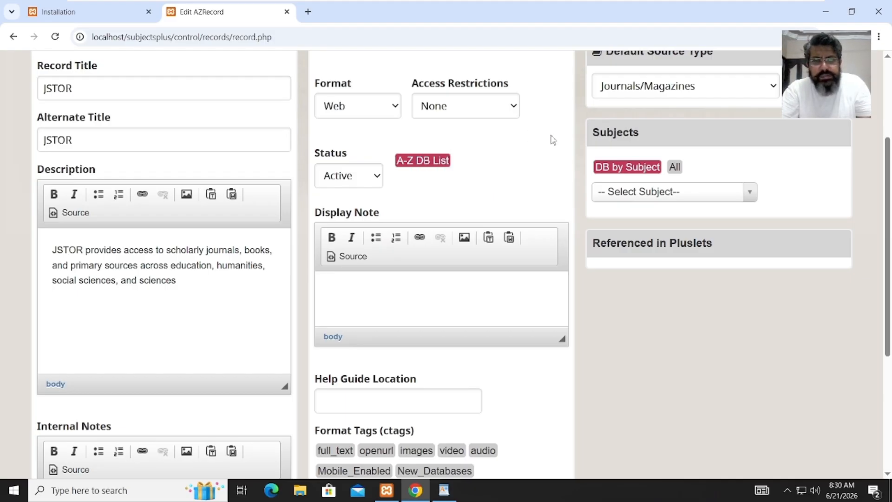
- Paste 'Scholarly journals and books' from the sheet into the JSTOR display note
left_click(425, 300)
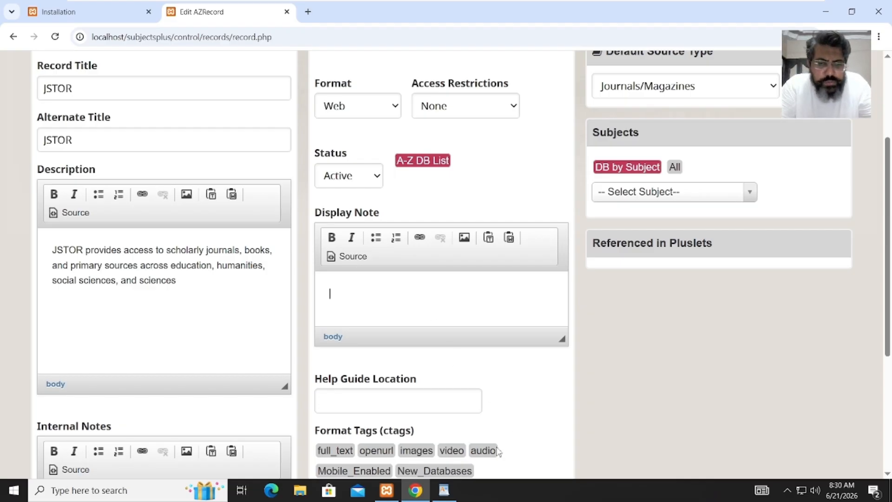
left_click(444, 493)
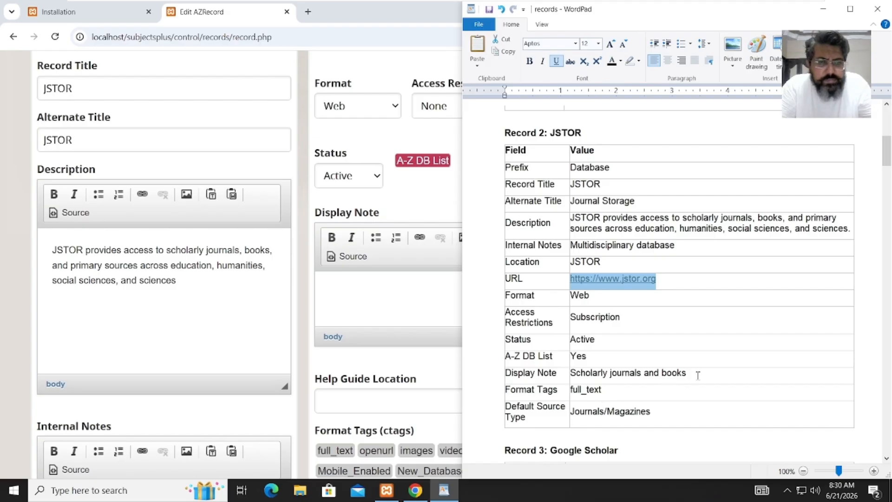
left_click_drag(698, 376, 587, 377)
key("ctrl+c")
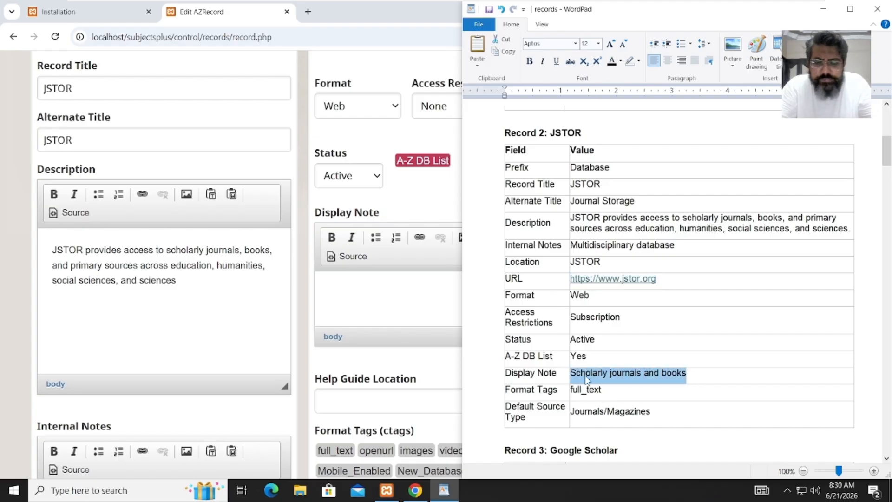
left_click(382, 293)
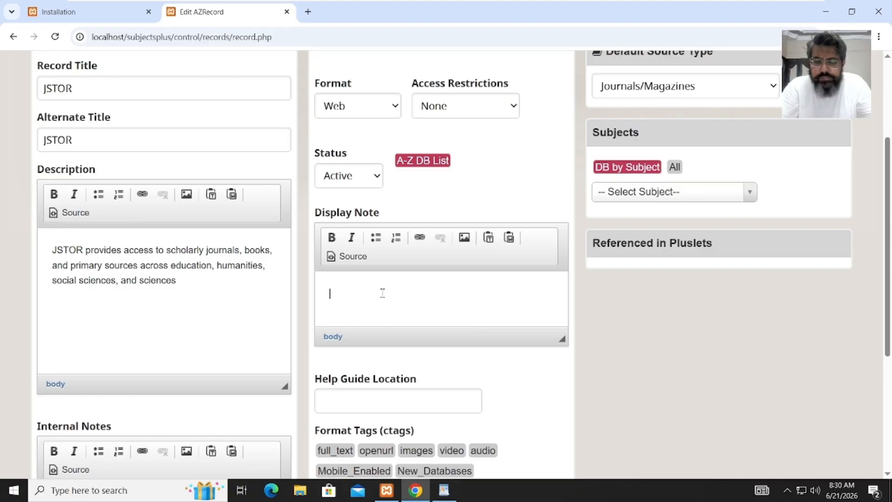
key("ctrl+v")
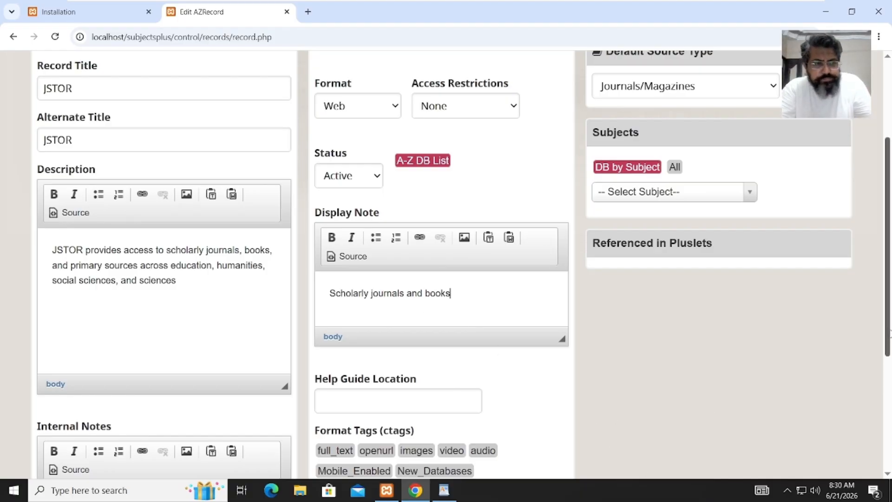
scroll(887, 247, "down", 1)
- Tag the JSTOR record with the full_text, openurl and New_Databases formats
left_click(336, 401)
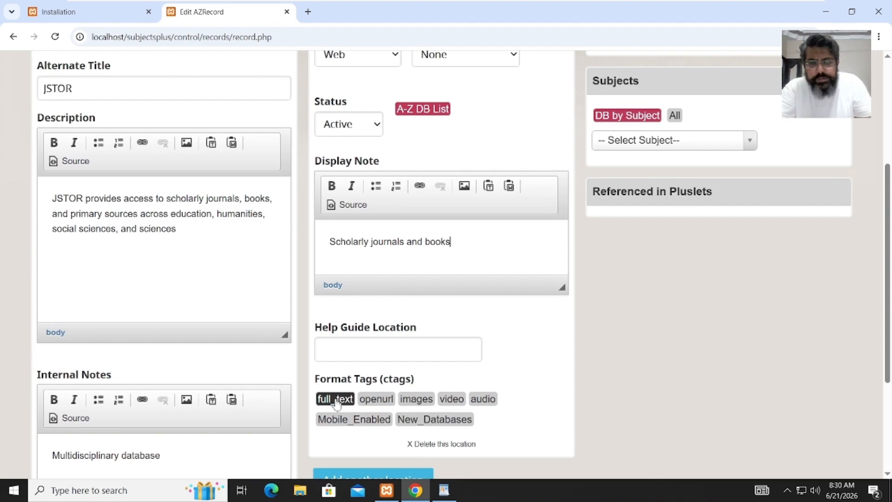
left_click(376, 400)
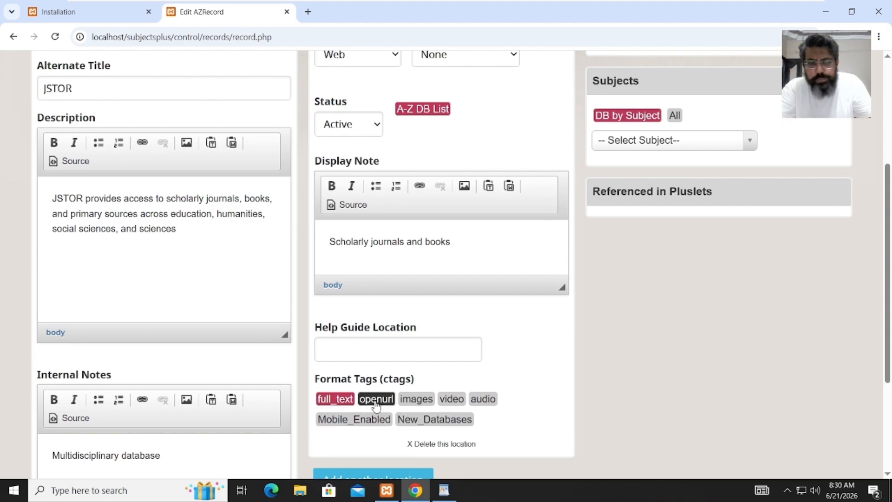
left_click(439, 420)
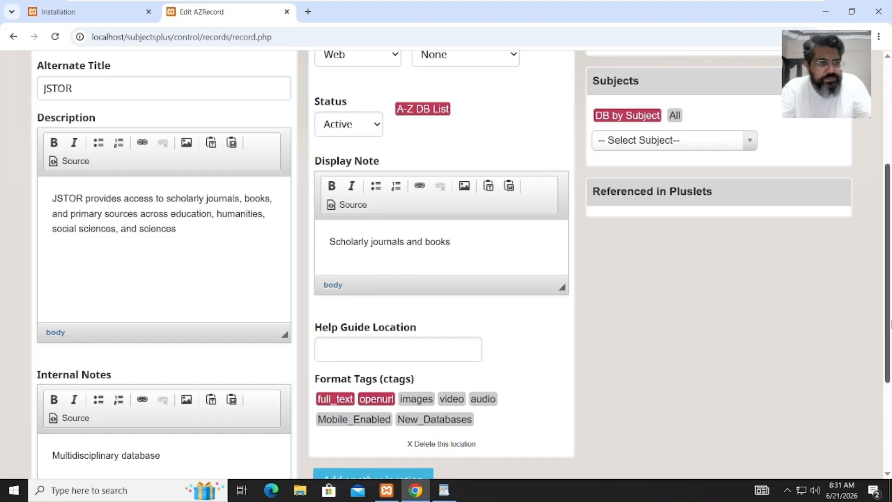
left_click_drag(890, 352, 891, 282)
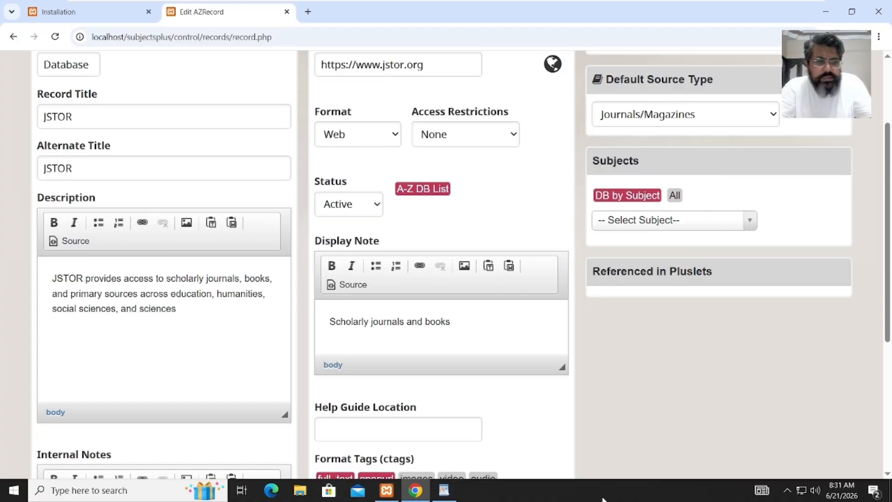
- Assign the General subject to JSTOR and scroll through the form to review it
left_click(444, 490)
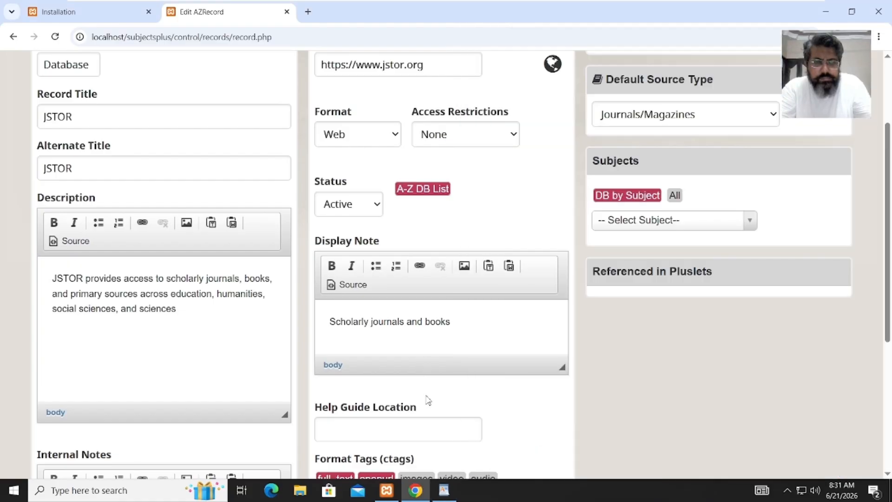
left_click(428, 401)
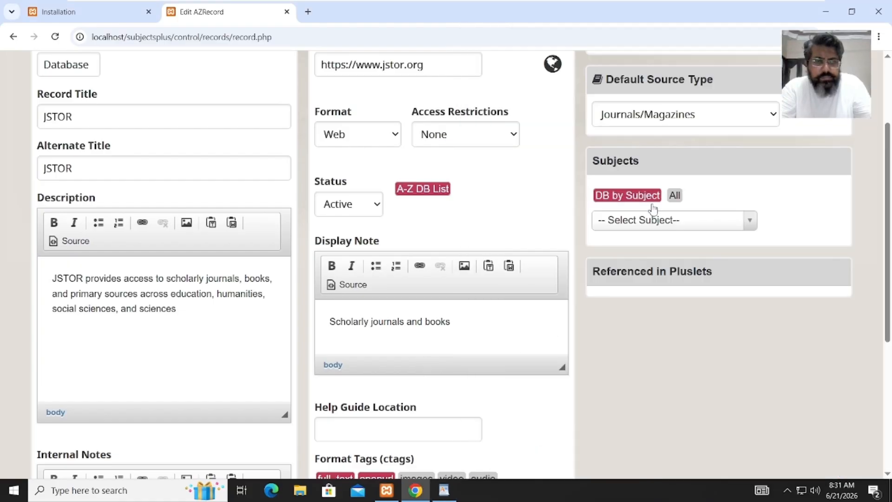
left_click(680, 220)
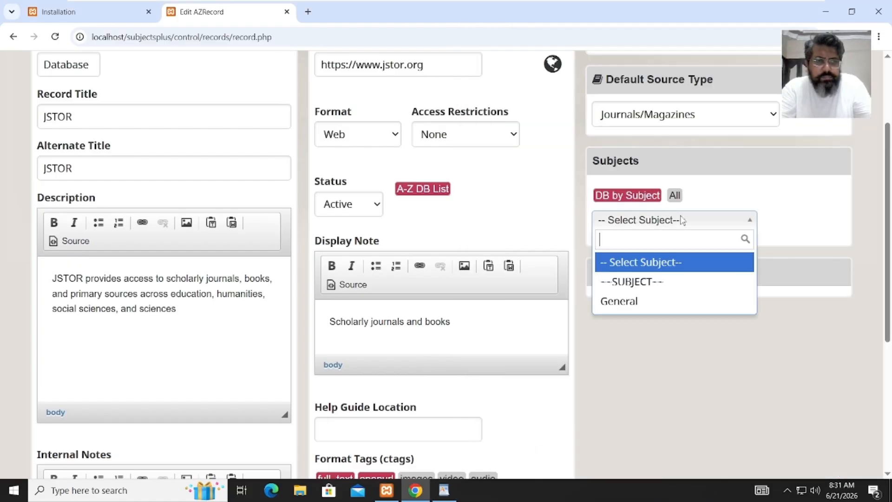
left_click(644, 303)
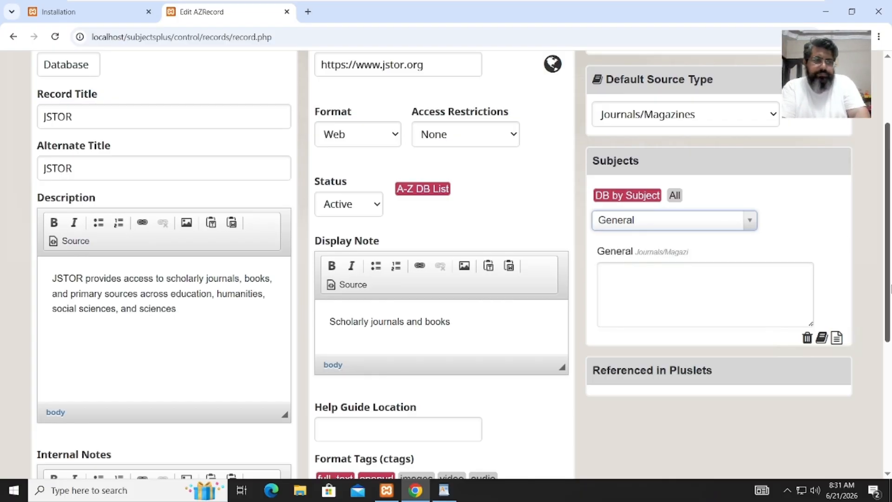
left_click_drag(890, 285, 890, 365)
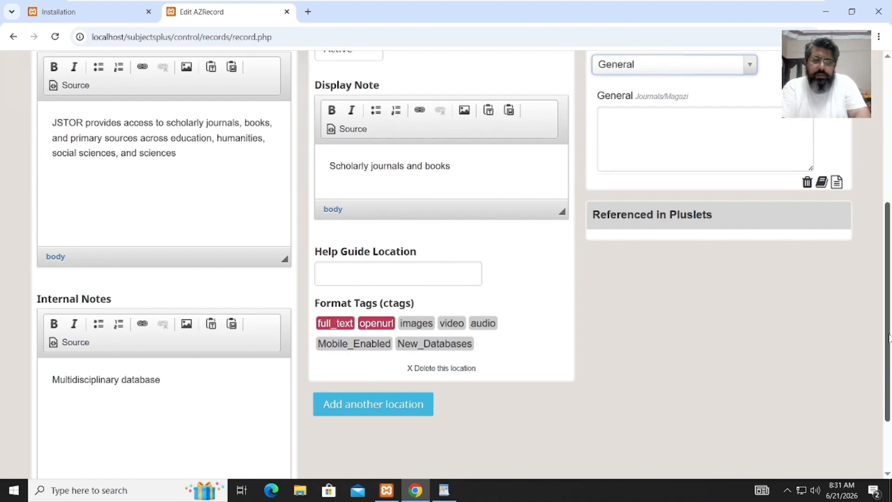
left_click_drag(890, 244, 891, 102)
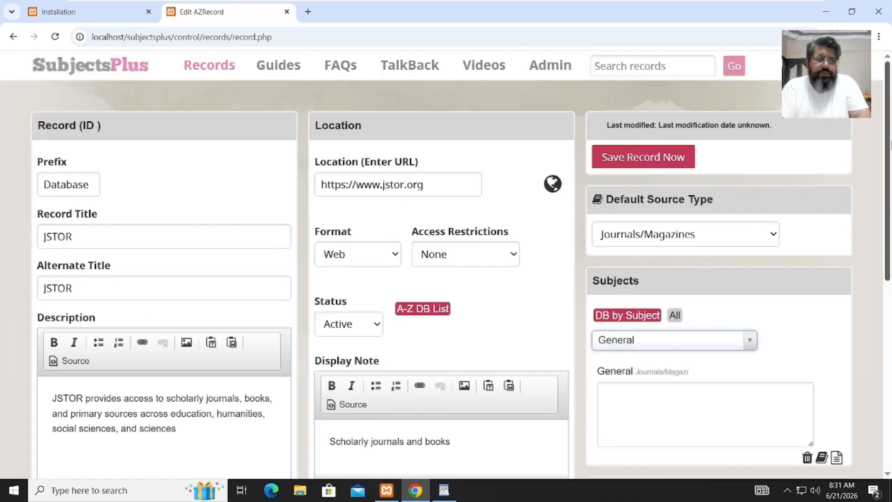
- Save the JSTOR record and start a new blank record
left_click(621, 167)
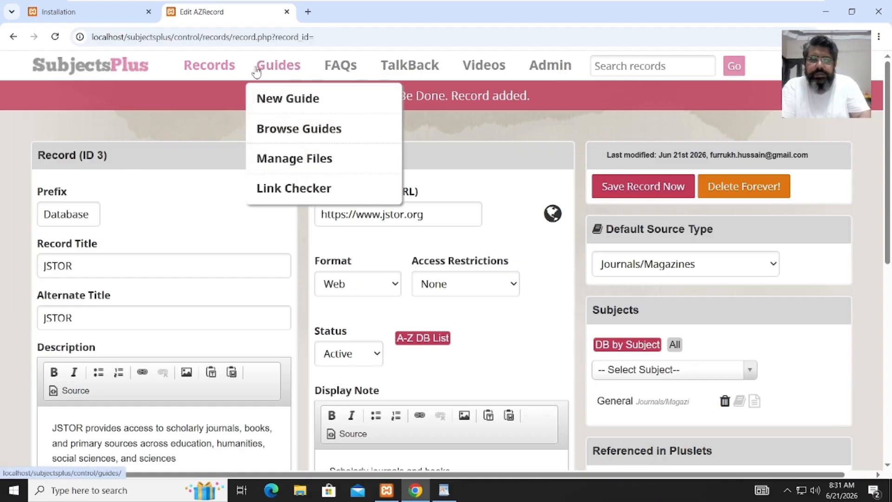
mouse_move(220, 71)
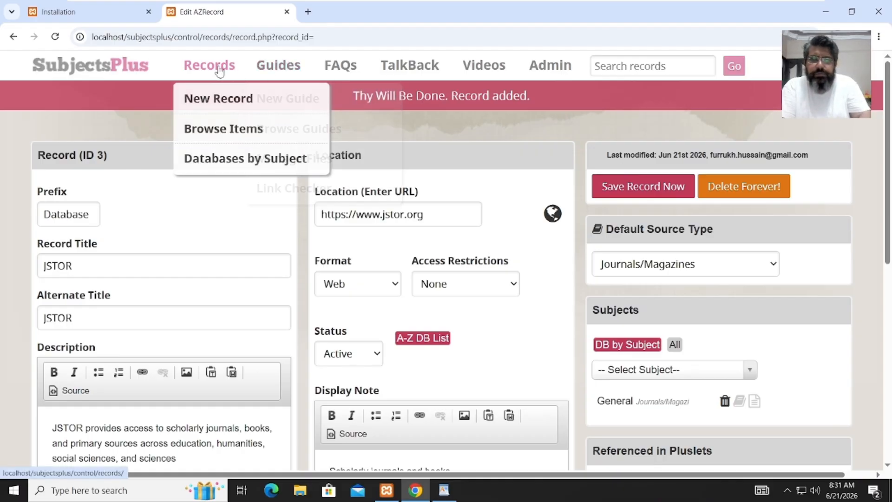
left_click(215, 99)
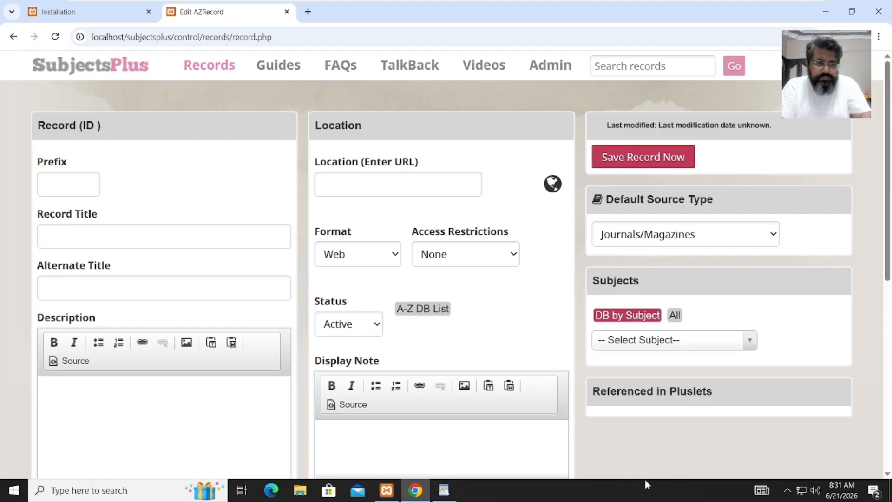
- Set the new record's Prefix to 'Search', copied from the WordPad sheet
mouse_move(449, 481)
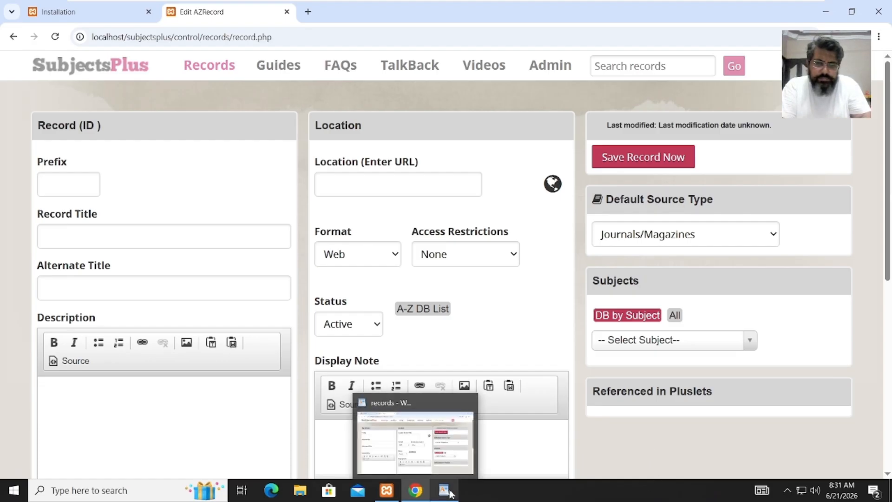
left_click(451, 454)
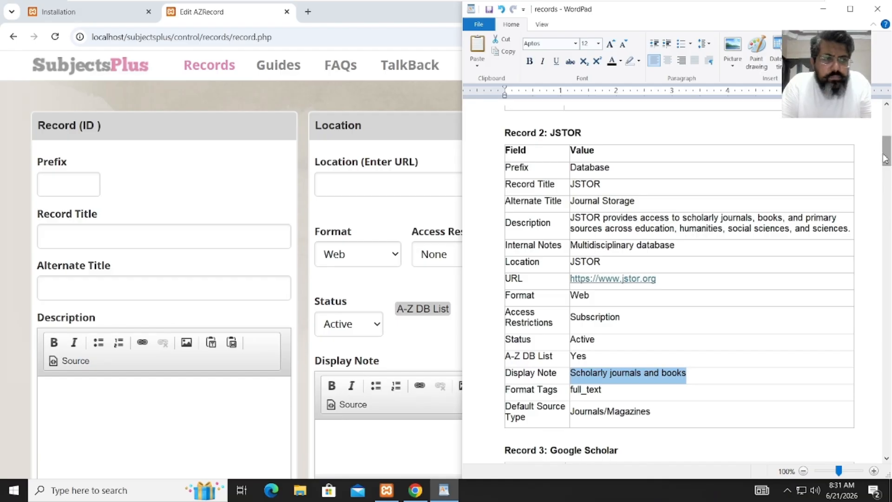
left_click_drag(887, 158, 886, 187)
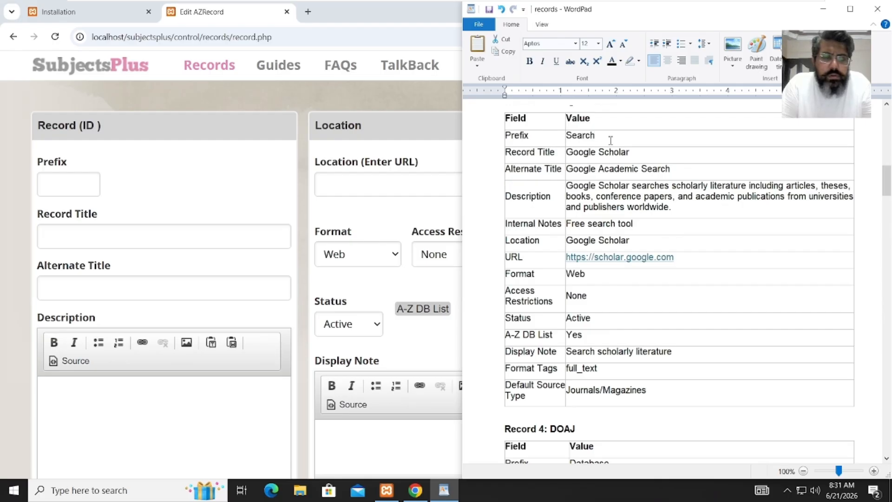
left_click_drag(604, 135, 569, 140)
left_click(570, 144)
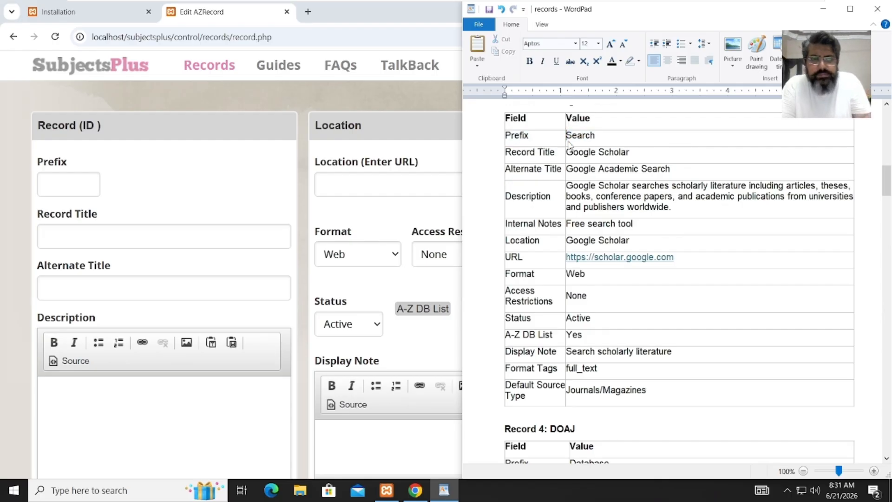
key("shift+Right")
key("shift+Right")
key("shift+Right")
key("shift+Right")
key("shift+Right")
key("shift+Right")
key("ctrl+c")
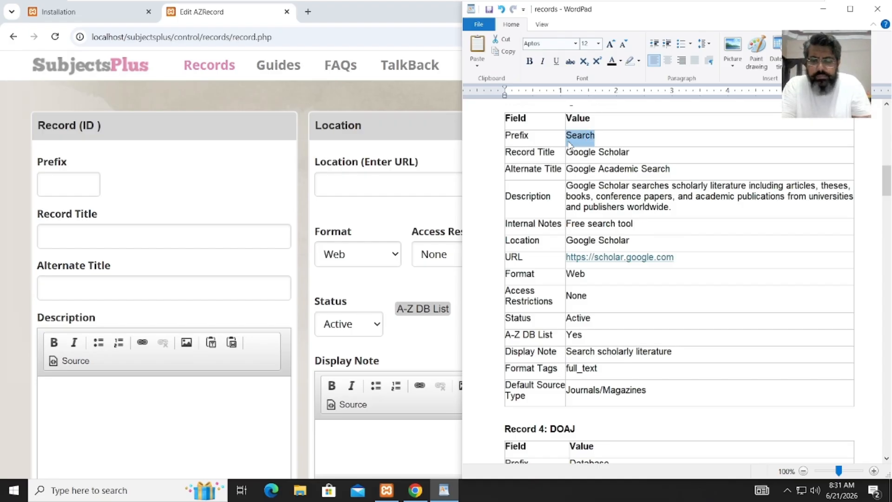
left_click(61, 182)
key("ctrl+v")
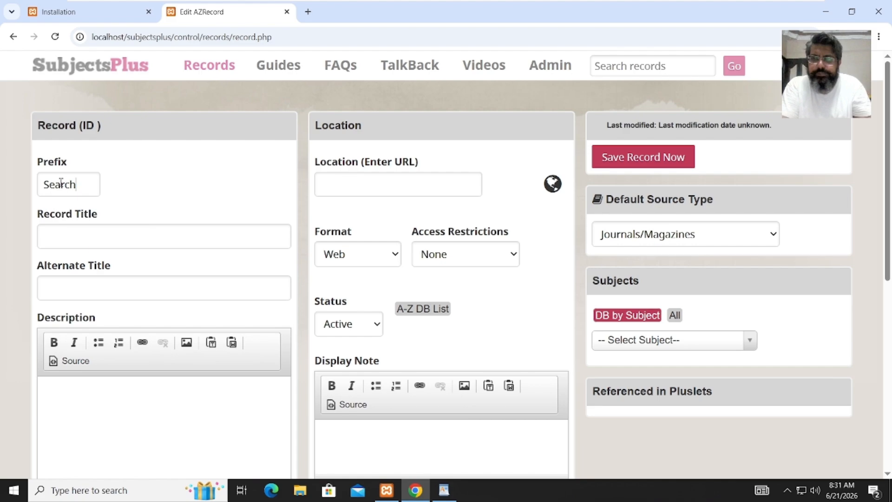
- Enter title 'Google Scholar' and alternate title 'Google Academic Search' from the sheet
left_click(68, 241)
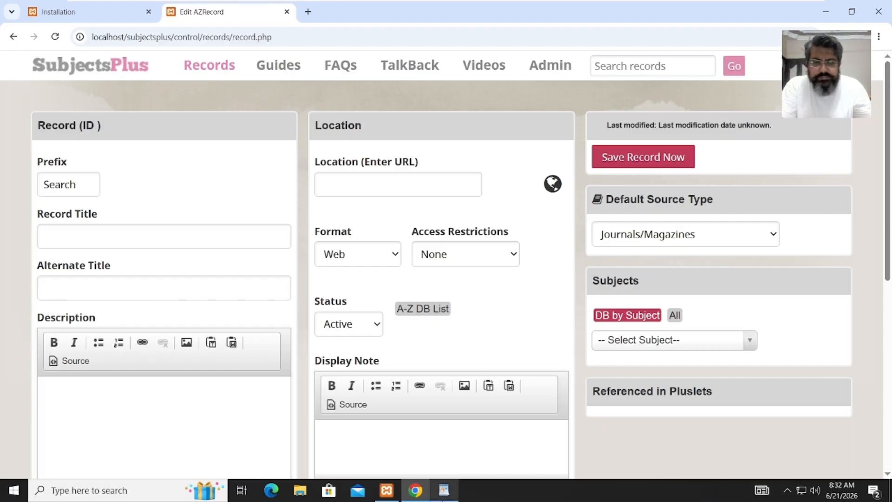
mouse_move(447, 493)
left_click(449, 460)
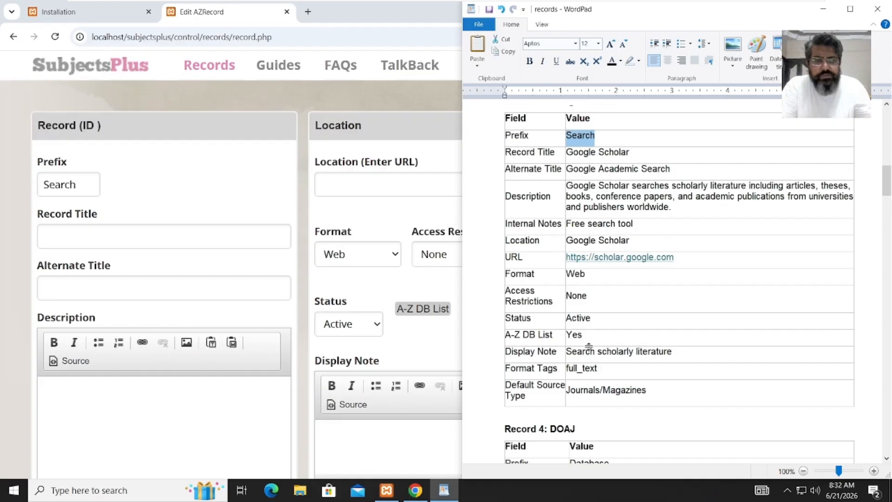
left_click_drag(636, 151, 570, 152)
key("ctrl+c")
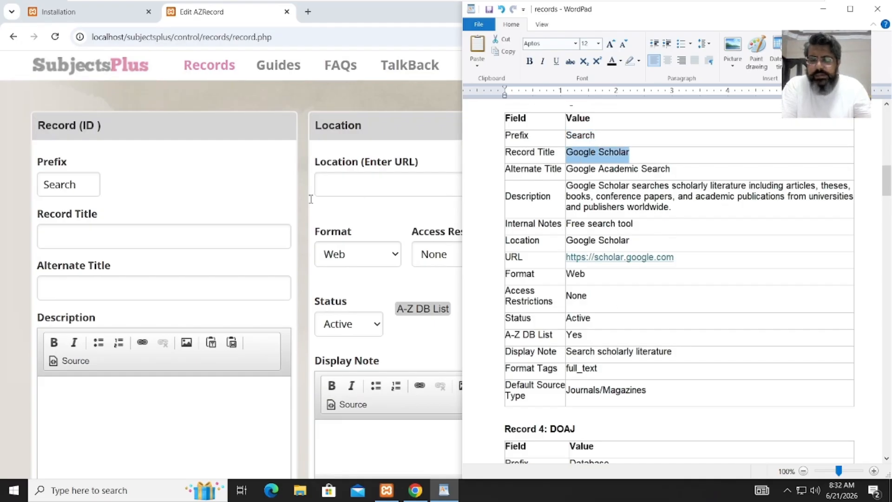
left_click(212, 235)
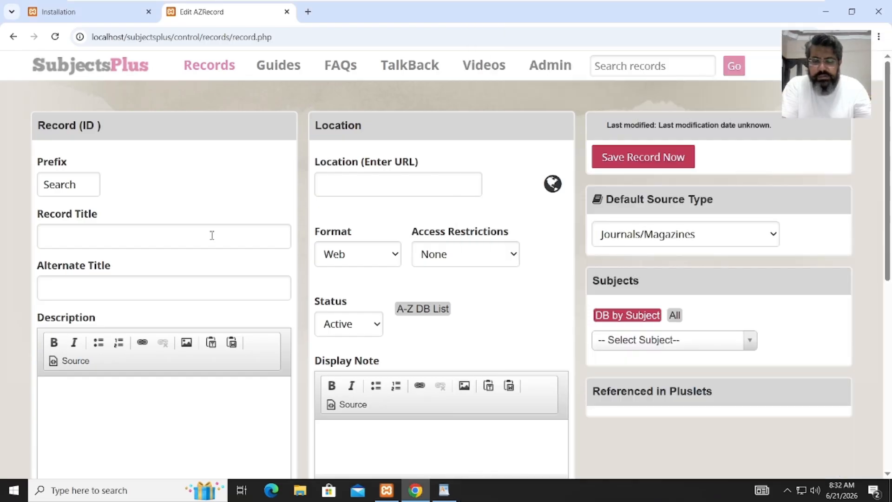
key("ctrl+v")
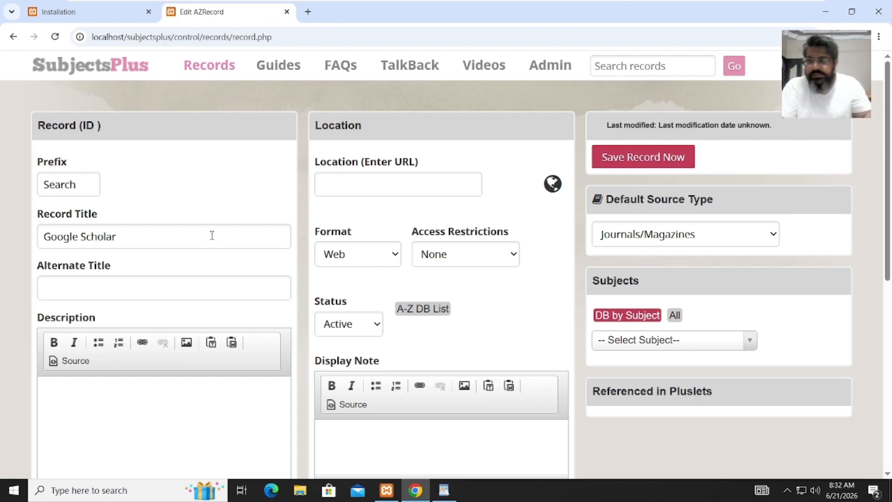
left_click(117, 295)
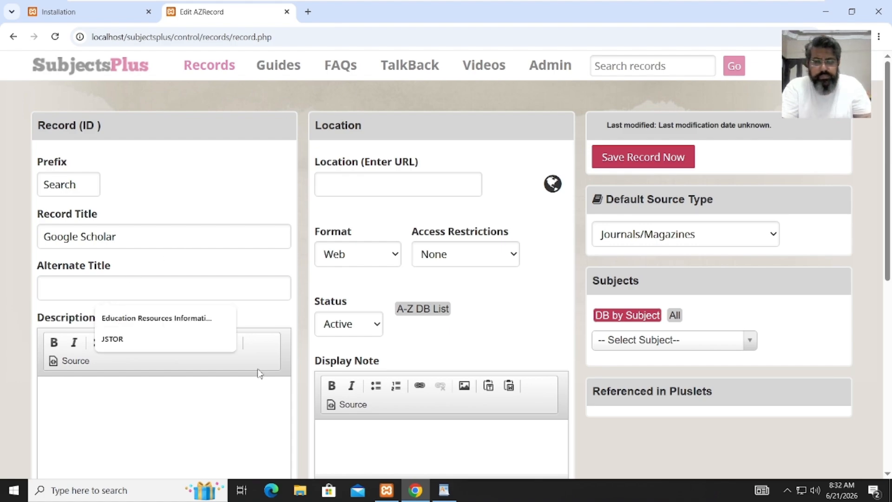
left_click(453, 492)
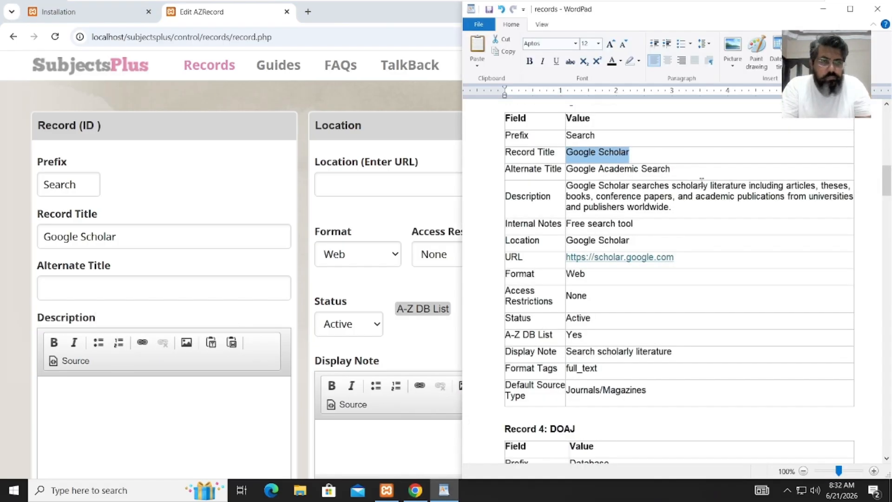
left_click_drag(686, 168, 583, 170)
key("ctrl+c")
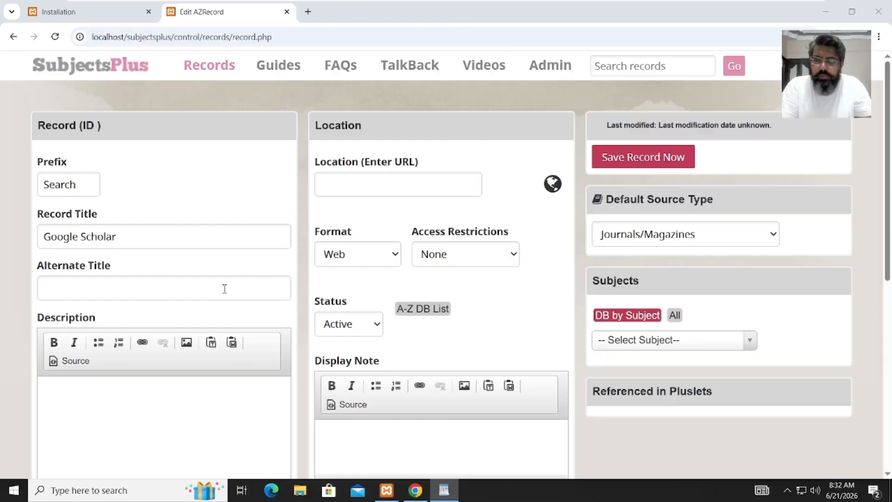
left_click(224, 288)
key("ctrl+v")
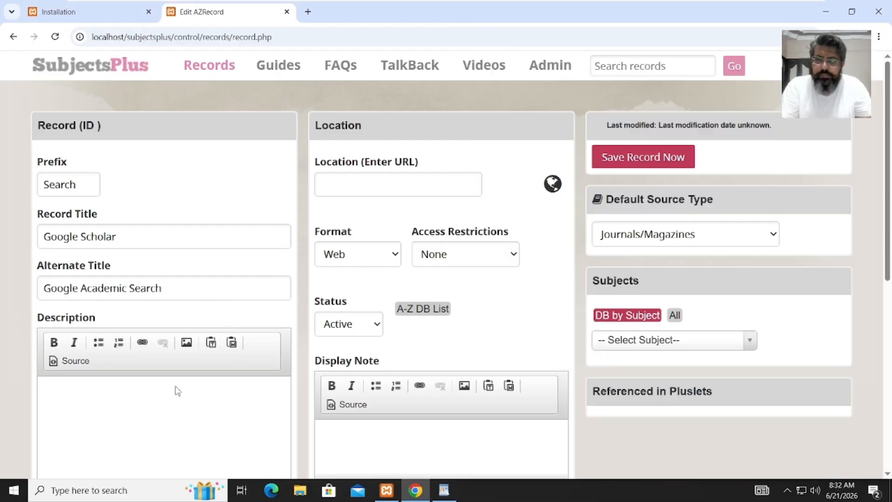
- Paste the Google Scholar description from the sheet into the Description editor
left_click(192, 421)
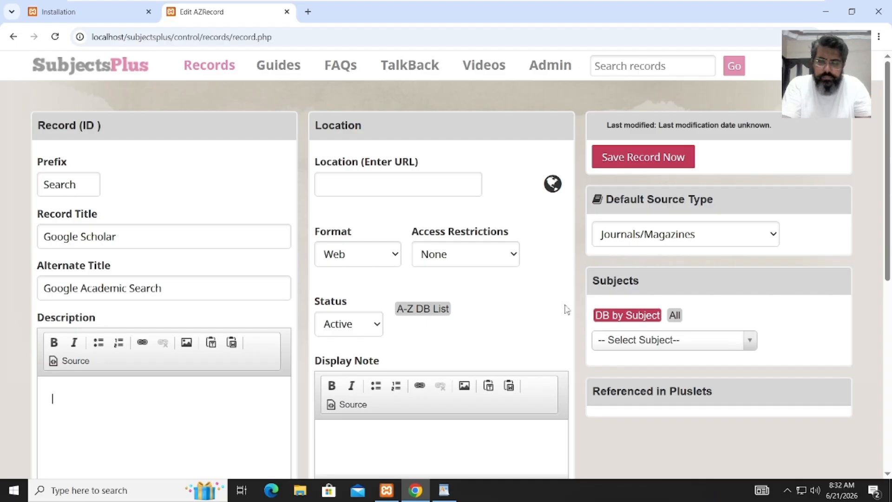
key("alt+Tab")
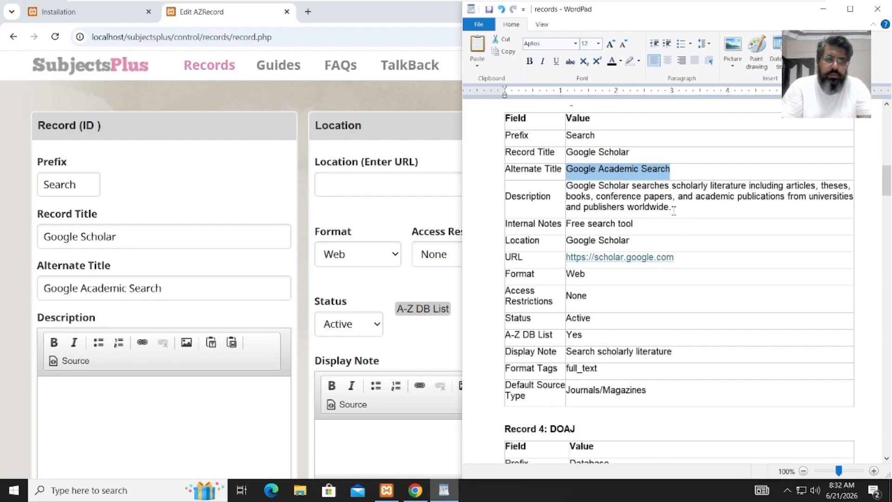
left_click_drag(674, 212, 576, 187)
key("ctrl+c")
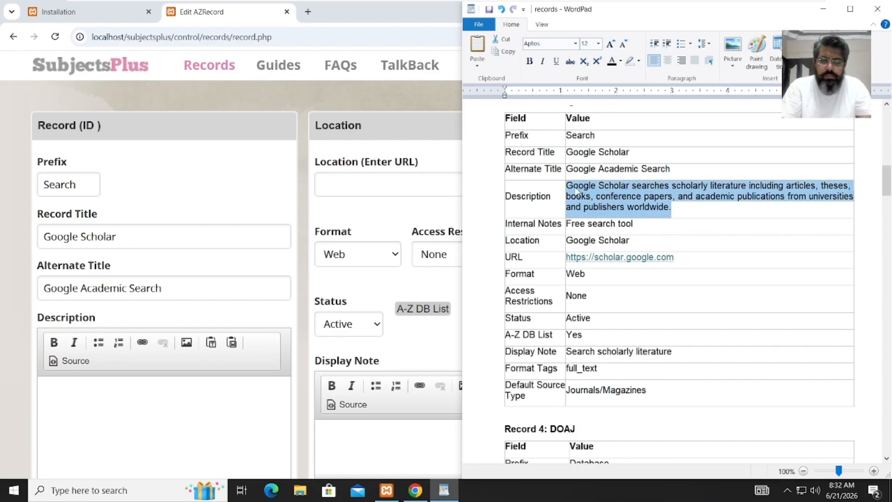
left_click(221, 397)
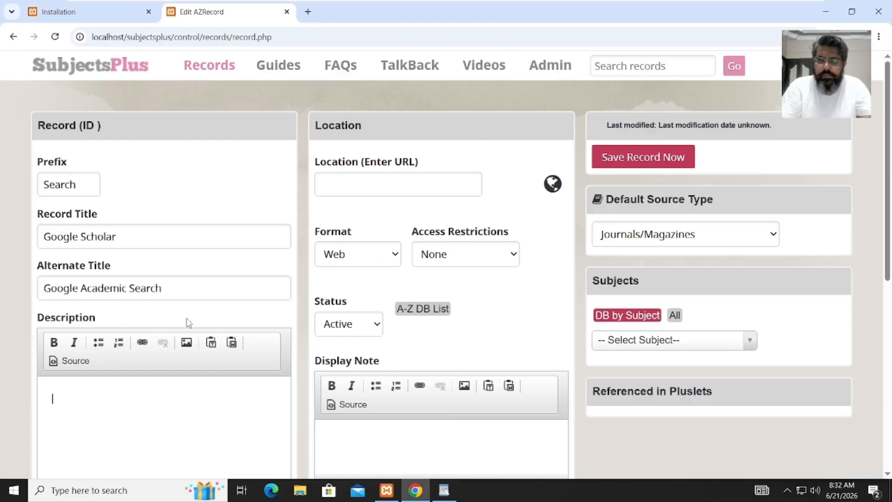
key("ctrl+v")
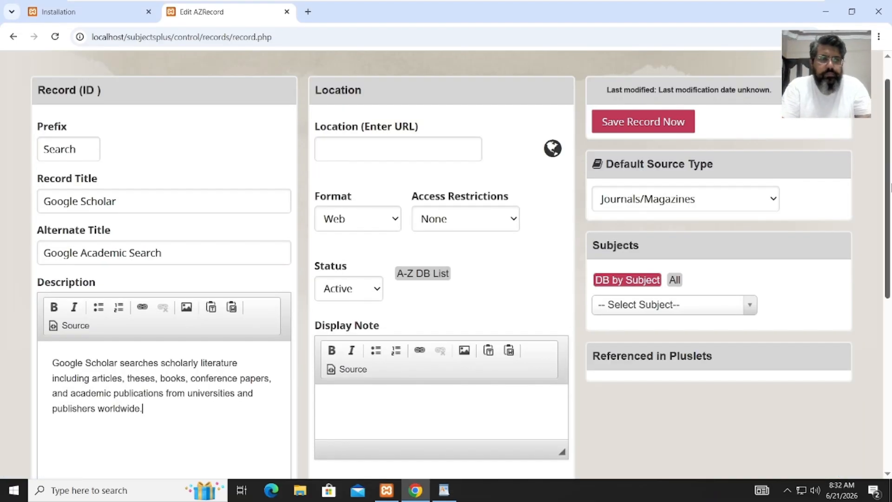
- Paste 'Free search tool' into the Google Scholar record's Internal Notes
scroll(889, 192, "down", 3)
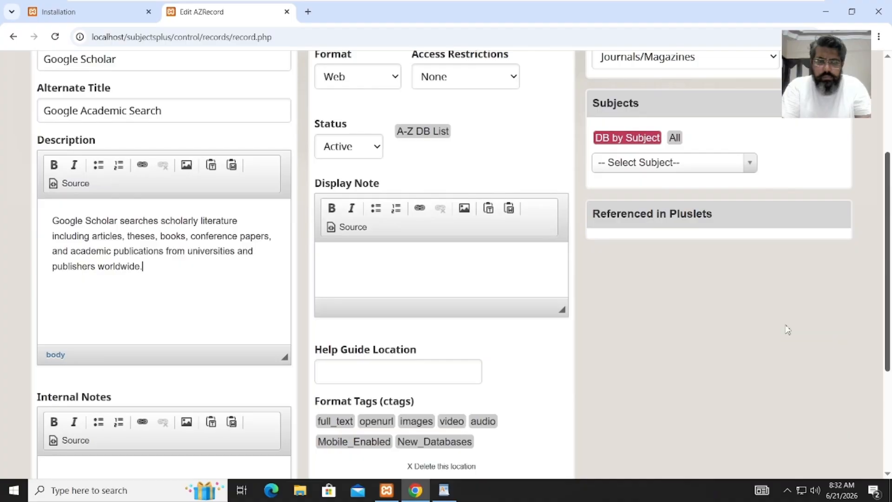
left_click(444, 490)
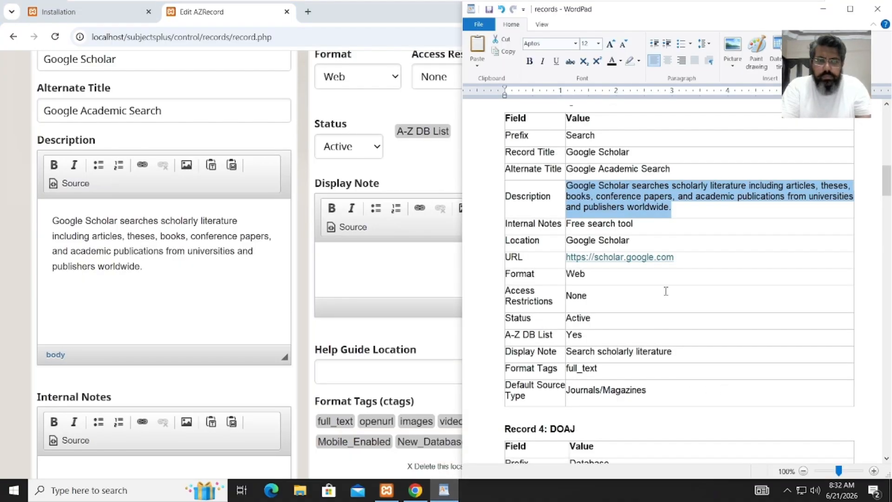
left_click_drag(652, 229, 576, 227)
key("ctrl+c")
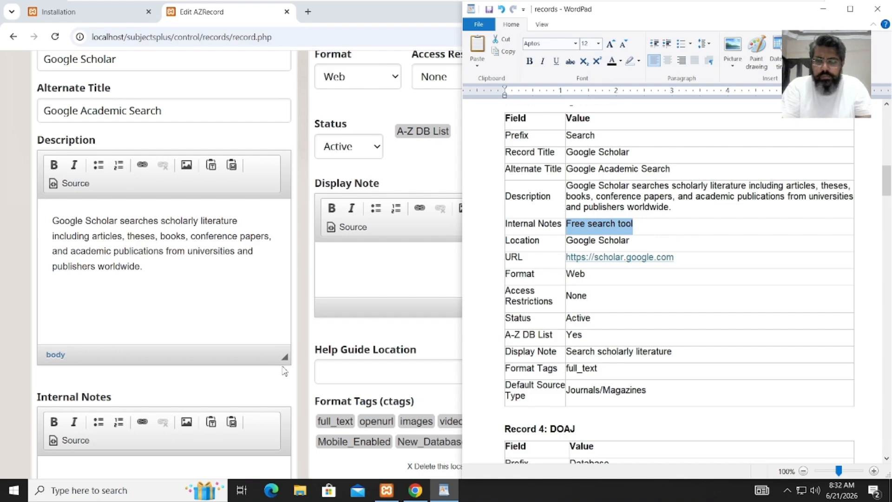
left_click(155, 460)
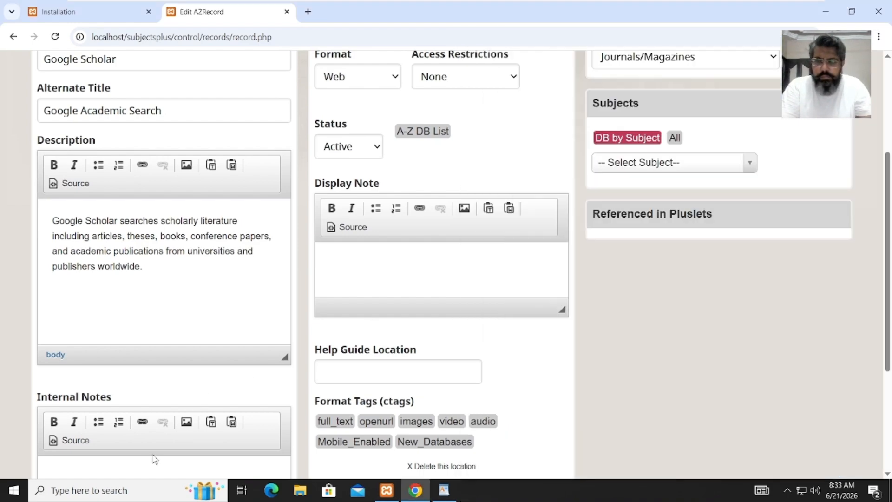
left_click(148, 466)
key("ctrl+v")
scroll(170, 464, "down", 2)
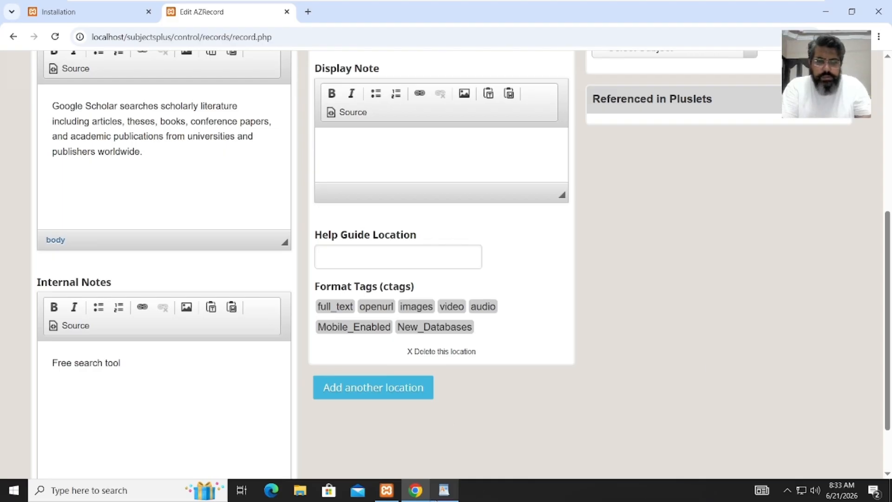
left_click(444, 491)
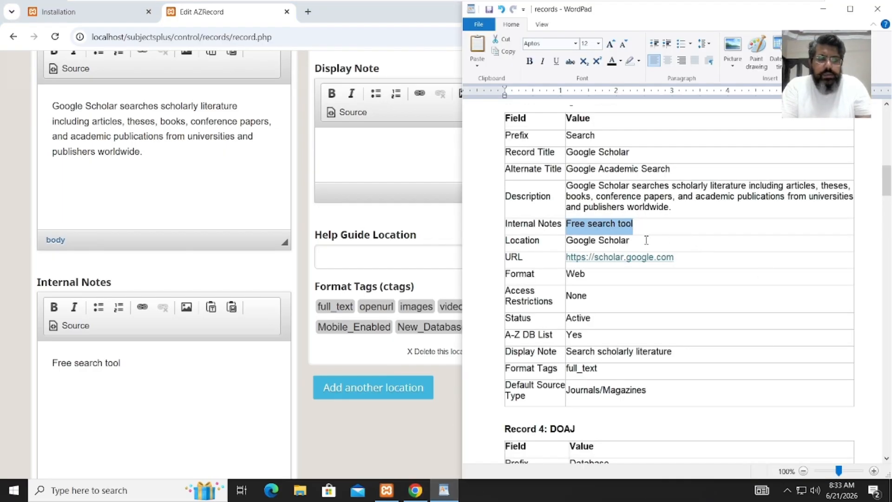
left_click_drag(647, 240, 577, 242)
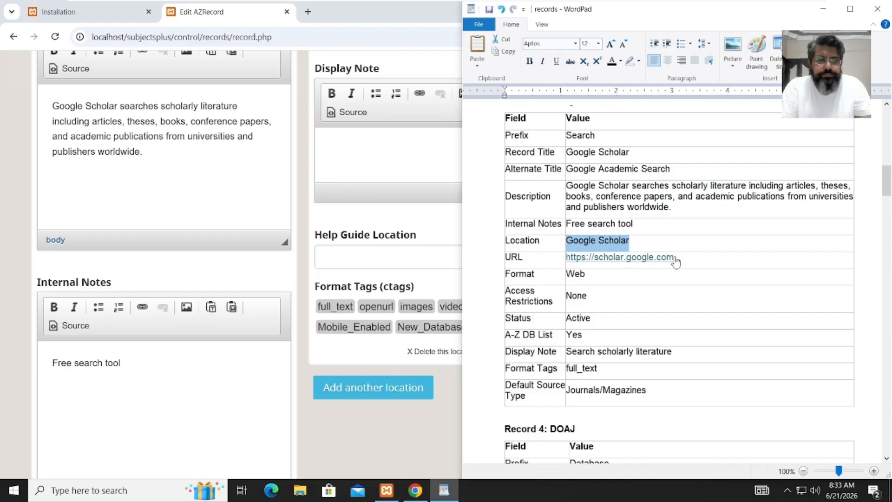
left_click_drag(675, 259, 570, 255)
key("ctrl+c")
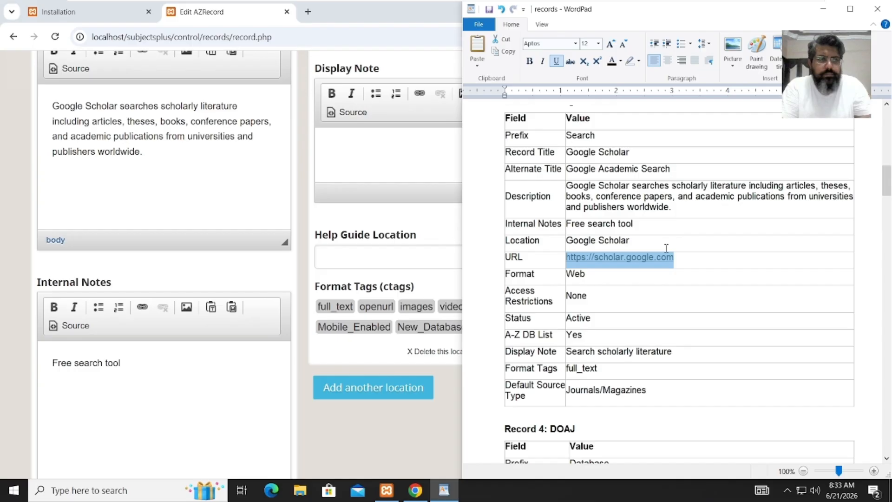
left_click(478, 158)
left_click(460, 164)
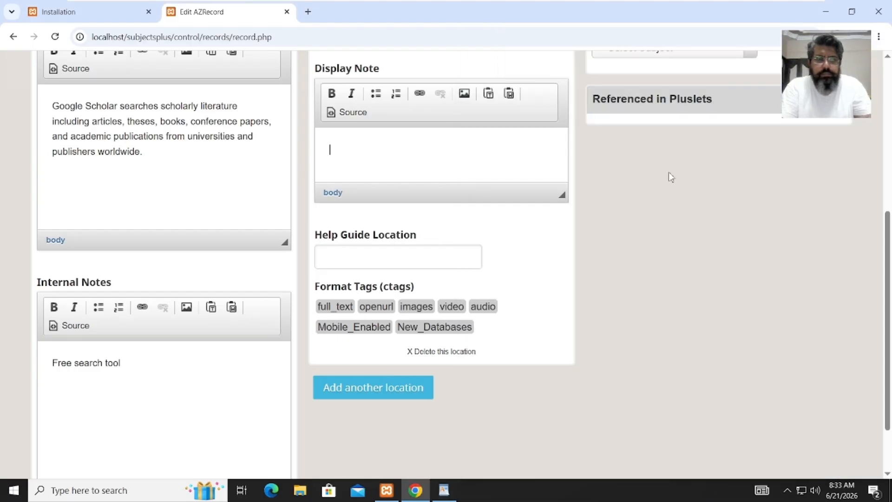
left_click_drag(889, 231, 888, 123)
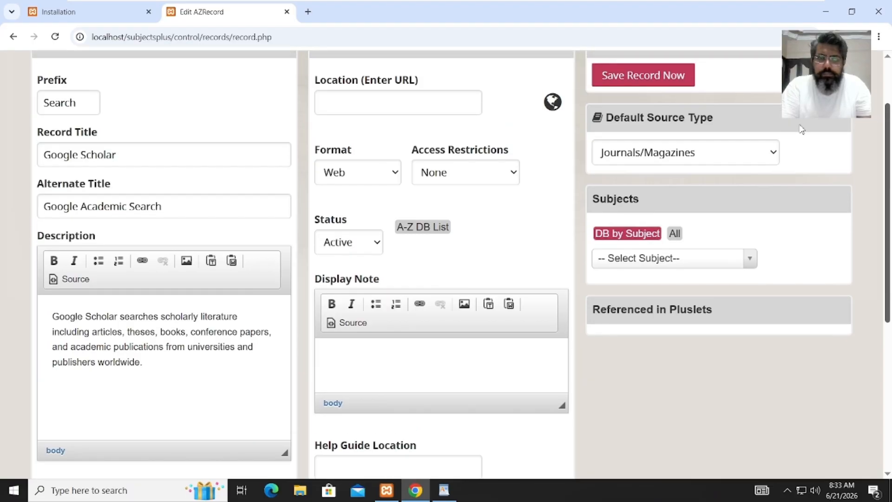
left_click(463, 99)
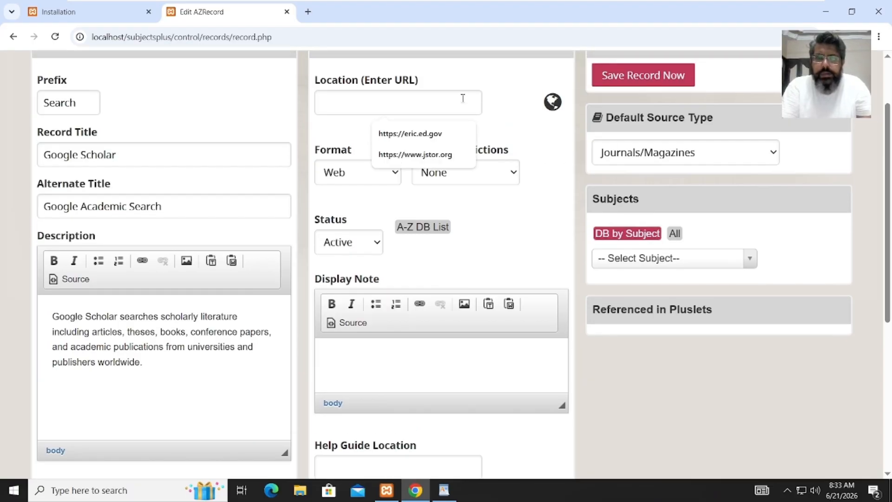
key("ctrl+v")
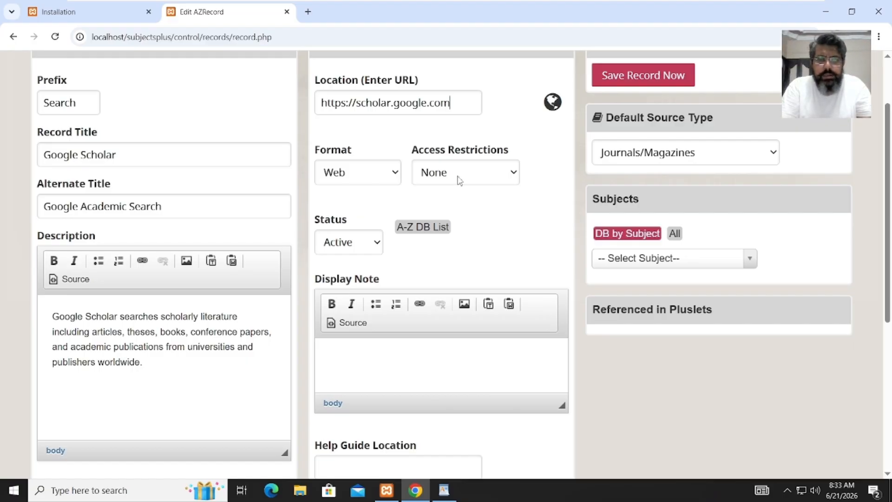
- Add Google Scholar to the A-Z DB List and paste display note 'Search scholarly literature'
left_click(413, 229)
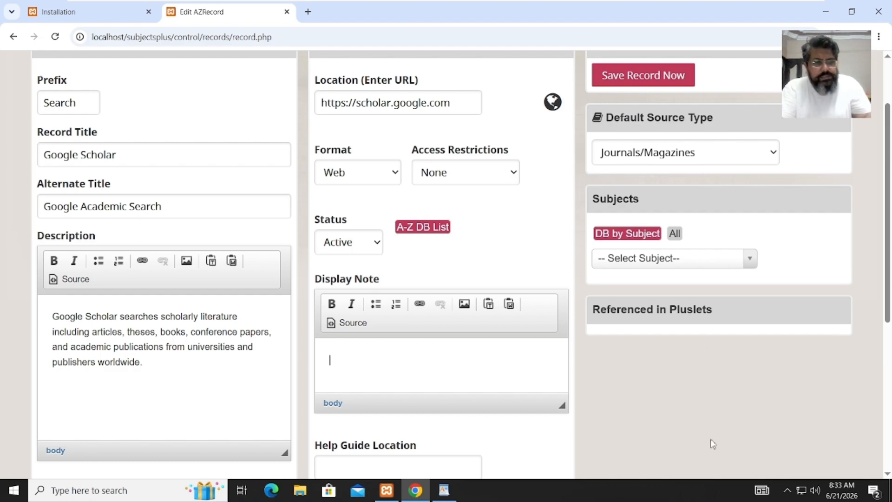
left_click(444, 491)
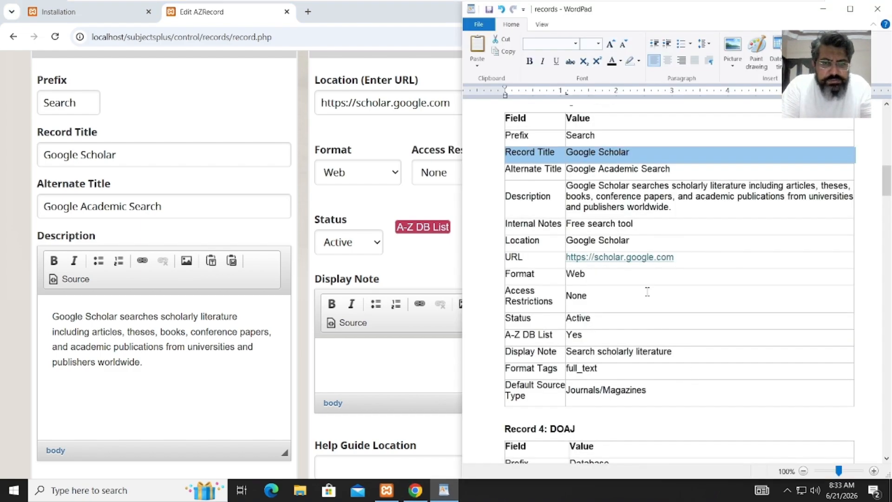
left_click_drag(674, 355, 587, 358)
key("ctrl+c")
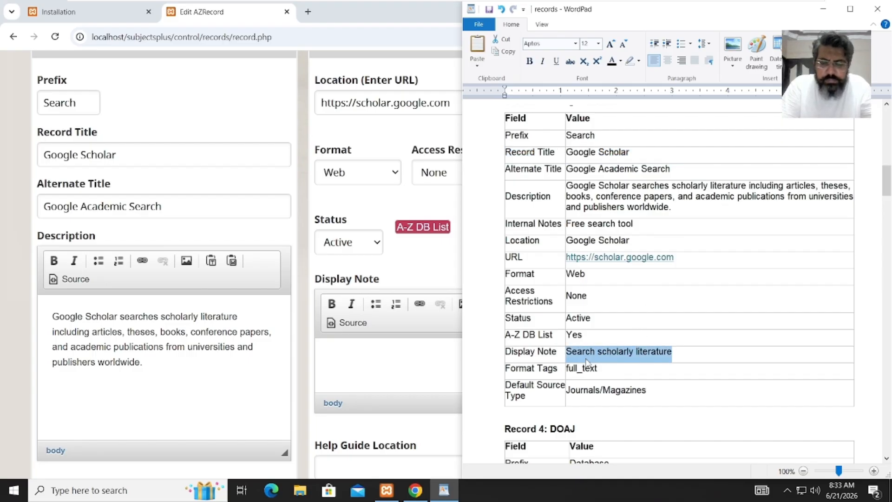
left_click(402, 365)
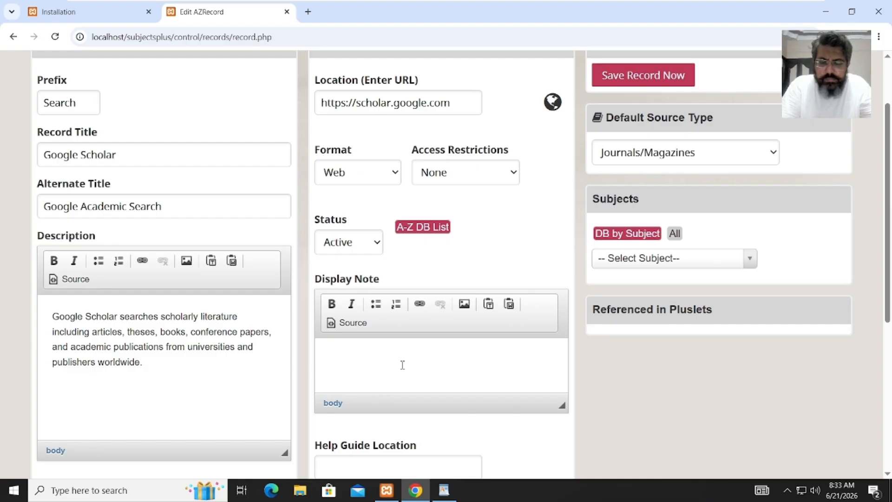
key("ctrl+v")
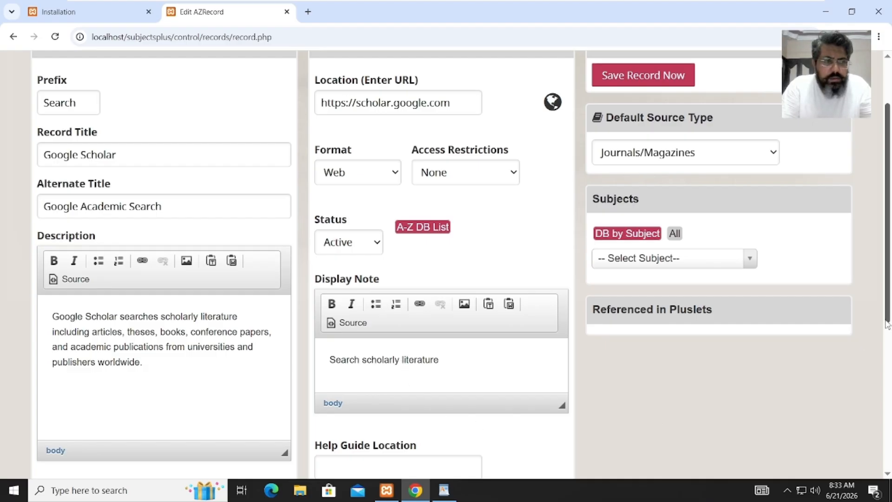
left_click_drag(889, 328, 881, 393)
- Turn on the openurl and full_text format tags for Google Scholar
left_click(376, 401)
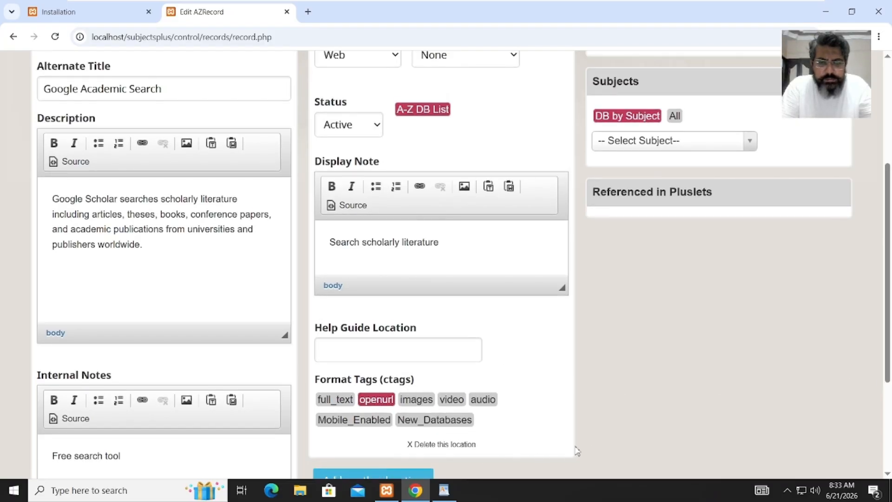
left_click(444, 491)
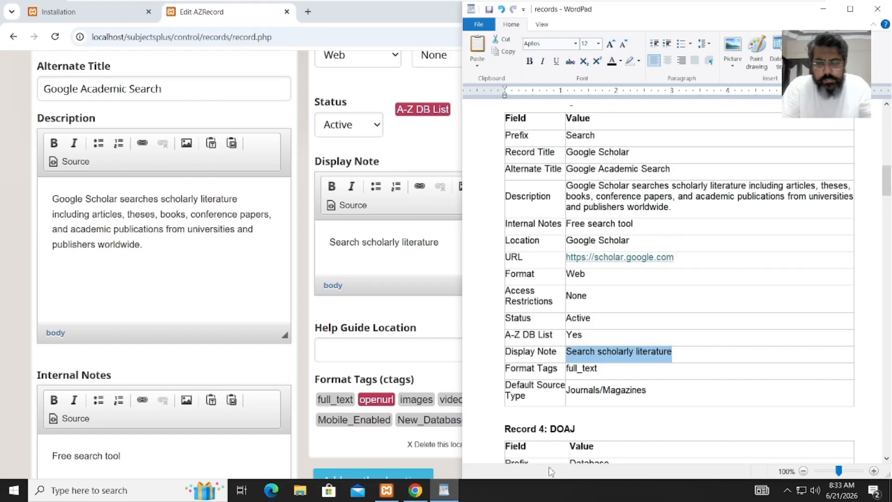
left_click(340, 402)
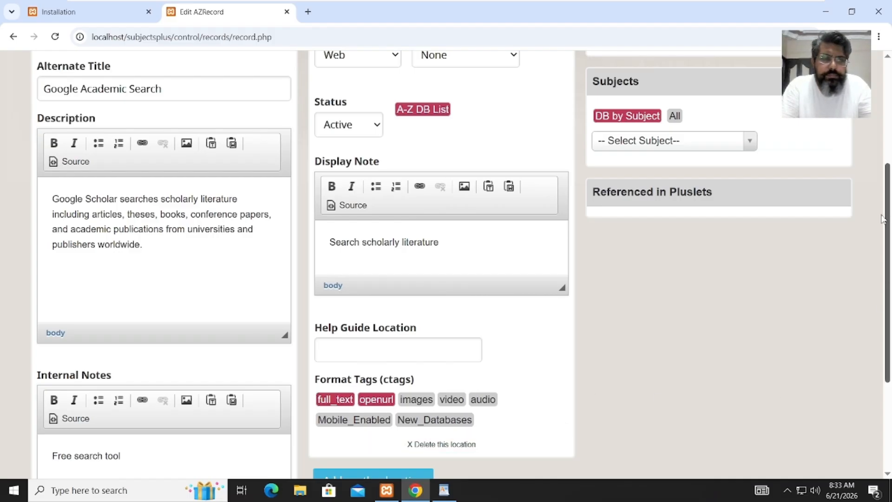
left_click_drag(886, 298, 882, 191)
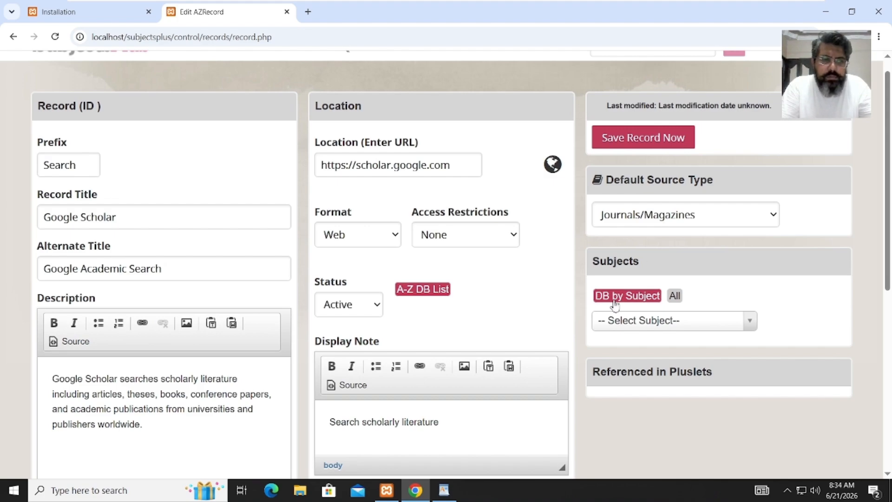
- Assign the General subject to Google Scholar and save it as record 4
left_click(619, 324)
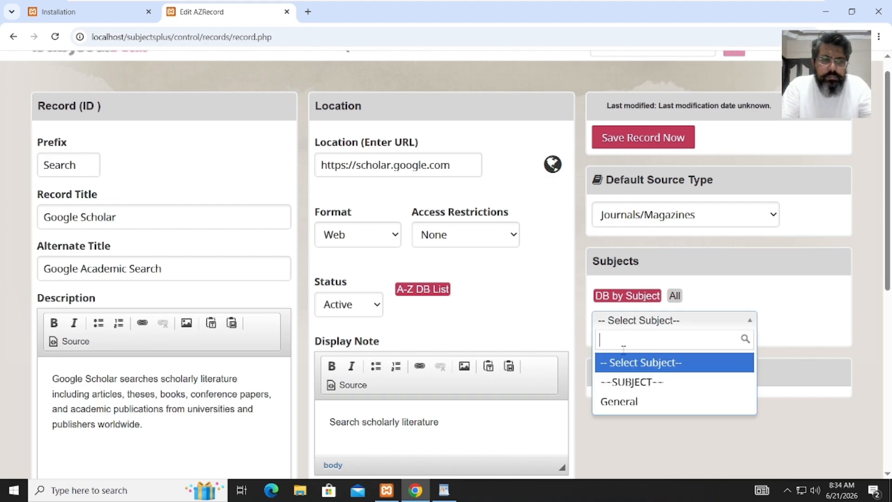
left_click(629, 402)
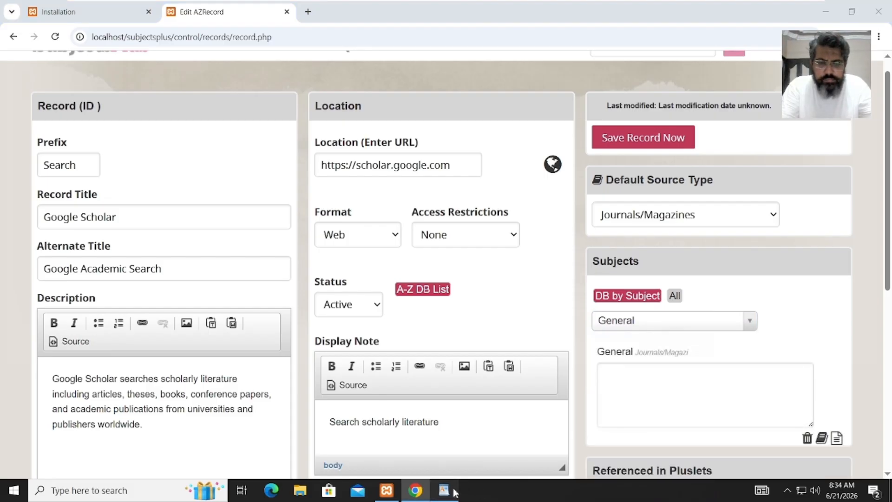
left_click(444, 491)
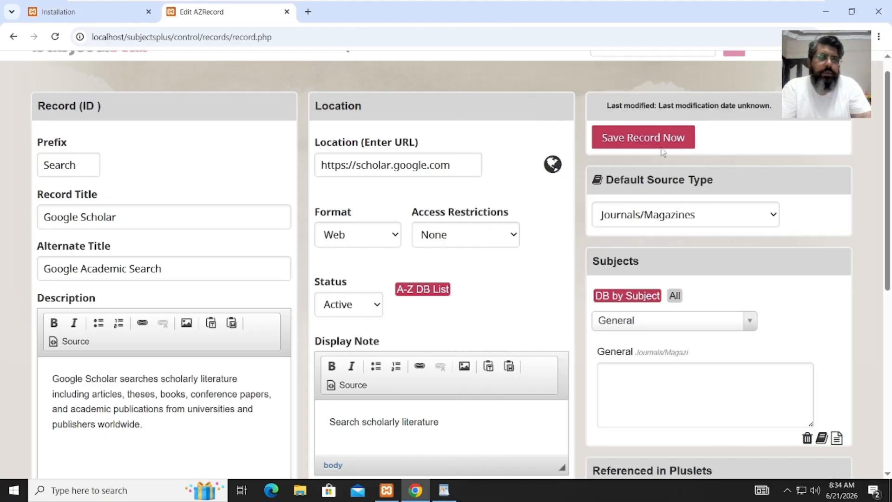
left_click(657, 138)
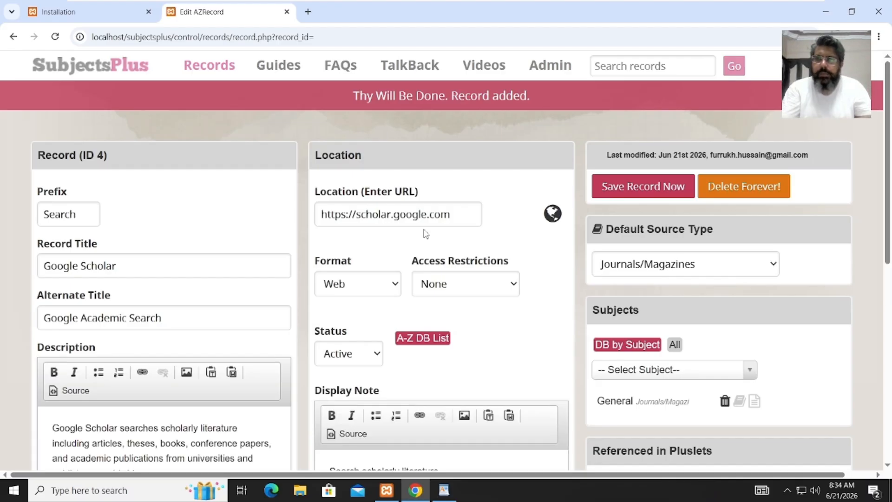
- Browse saved records under letters G, E and J, ending on J with JSTOR listed
left_click(205, 75)
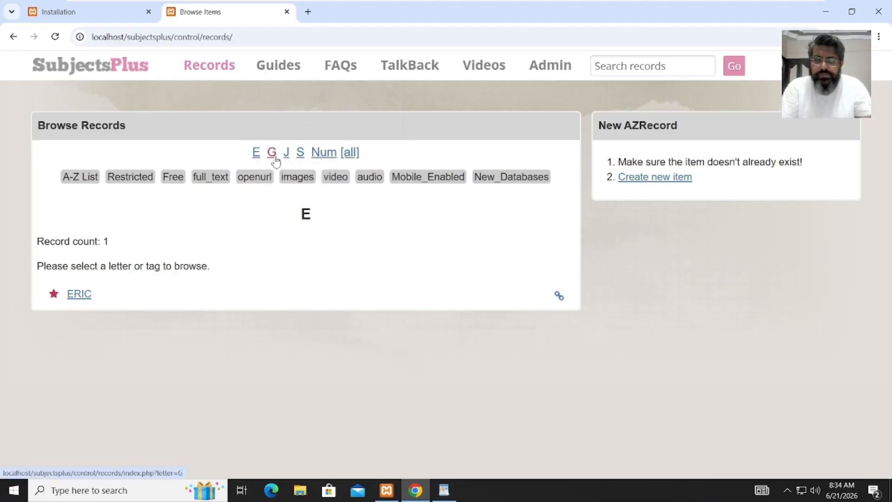
left_click(273, 154)
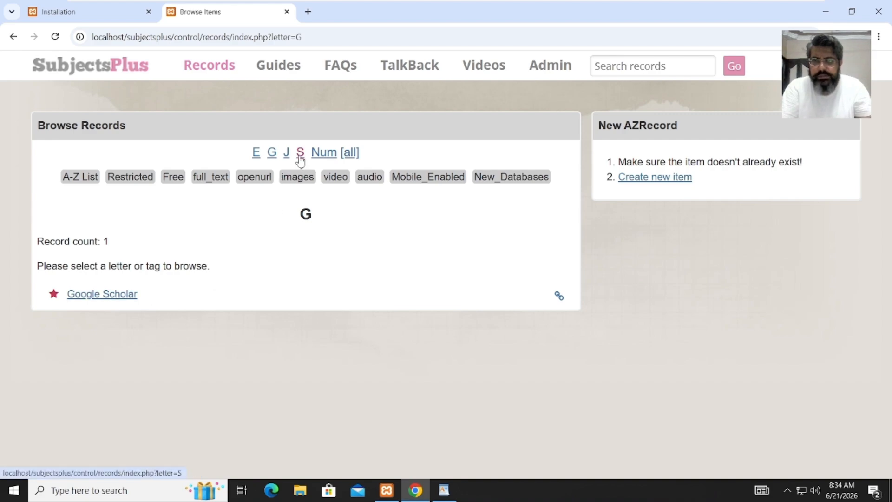
left_click(257, 154)
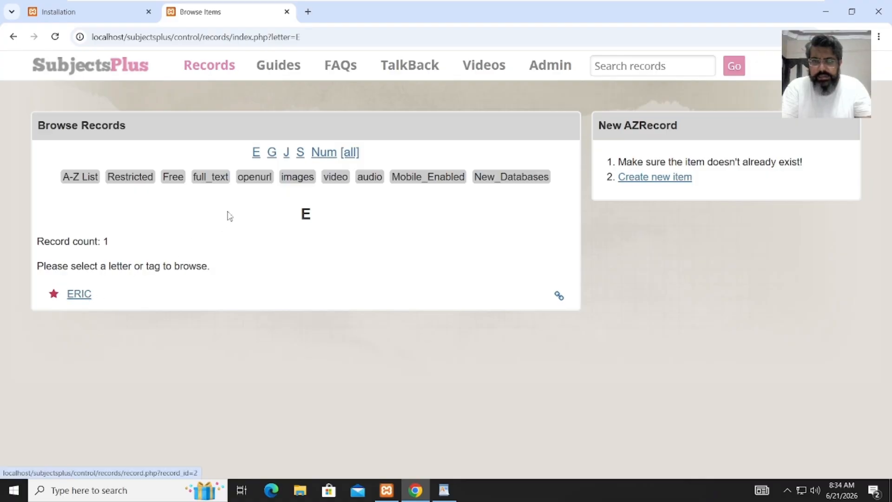
left_click(286, 155)
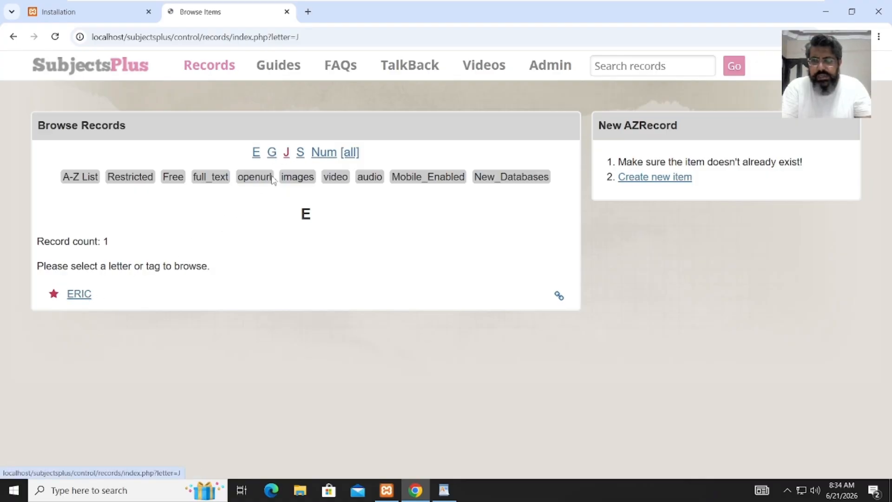
- Start a new record and set its Prefix to 'Database'
mouse_move(210, 68)
left_click(213, 96)
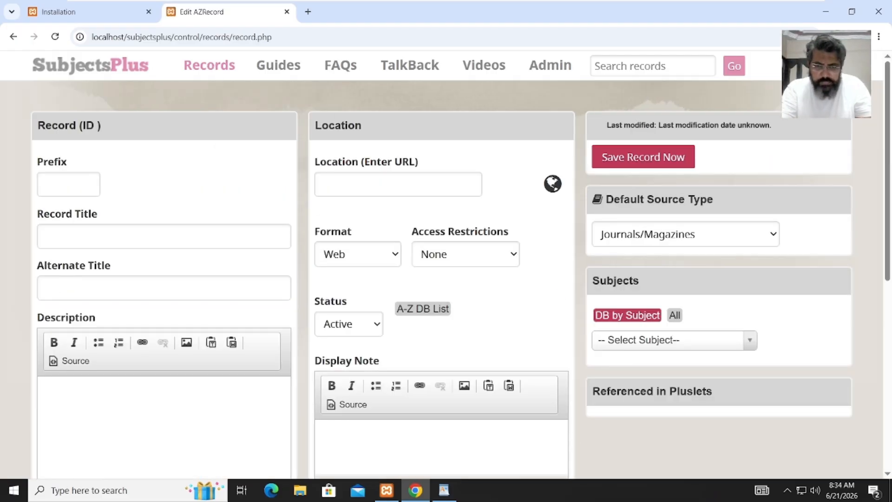
left_click(445, 491)
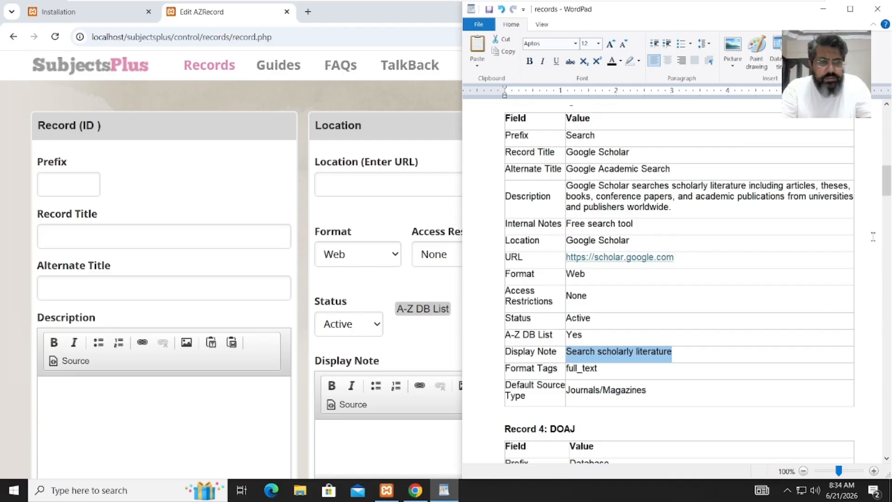
left_click(888, 211)
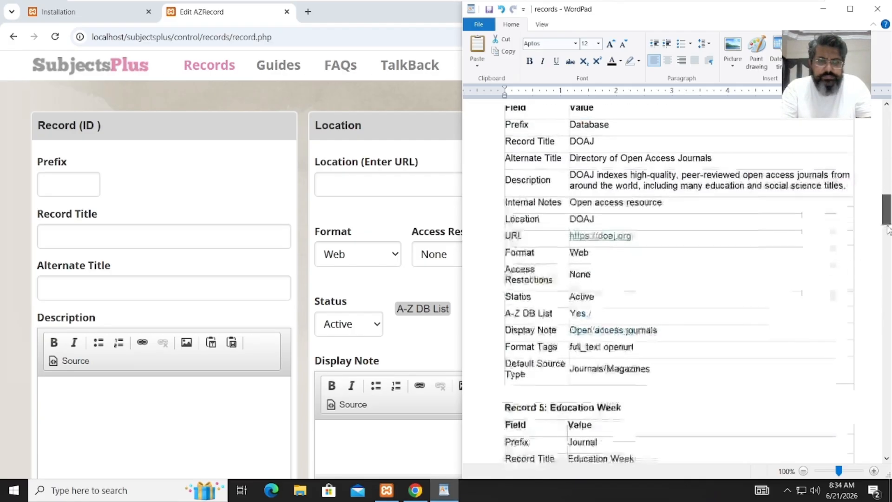
left_click_drag(888, 226, 889, 218)
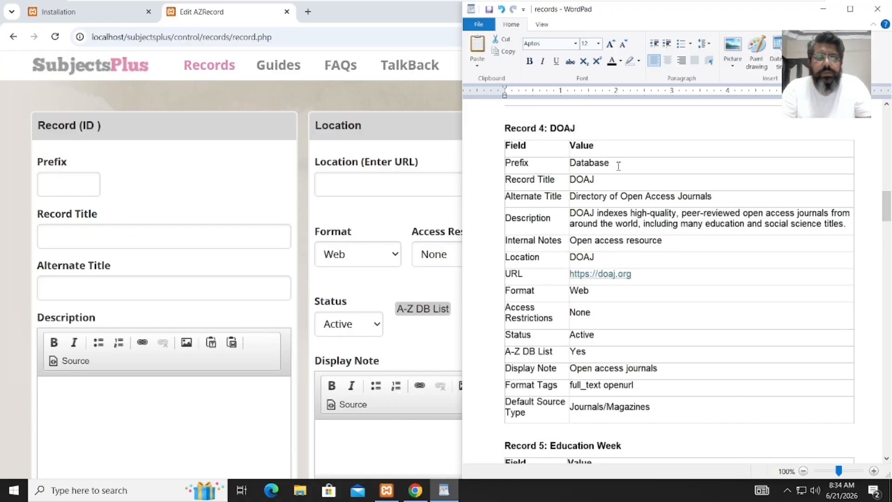
left_click_drag(613, 164, 572, 163)
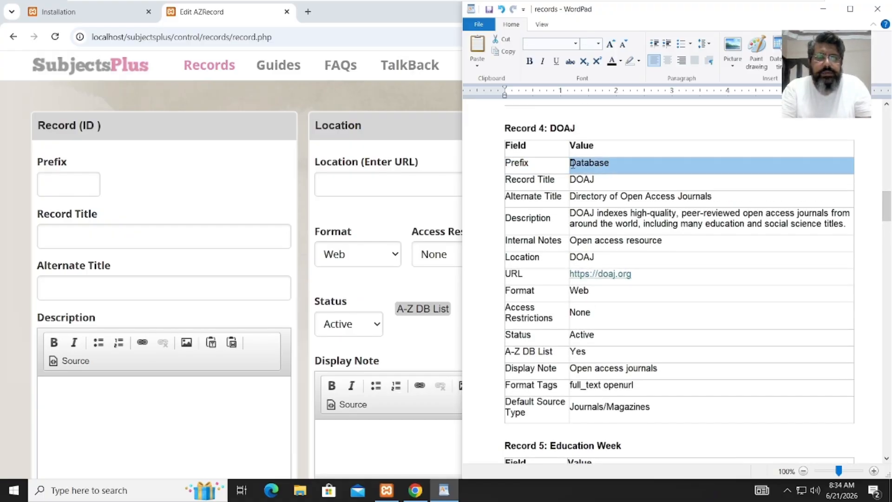
left_click(66, 182)
left_click(78, 215)
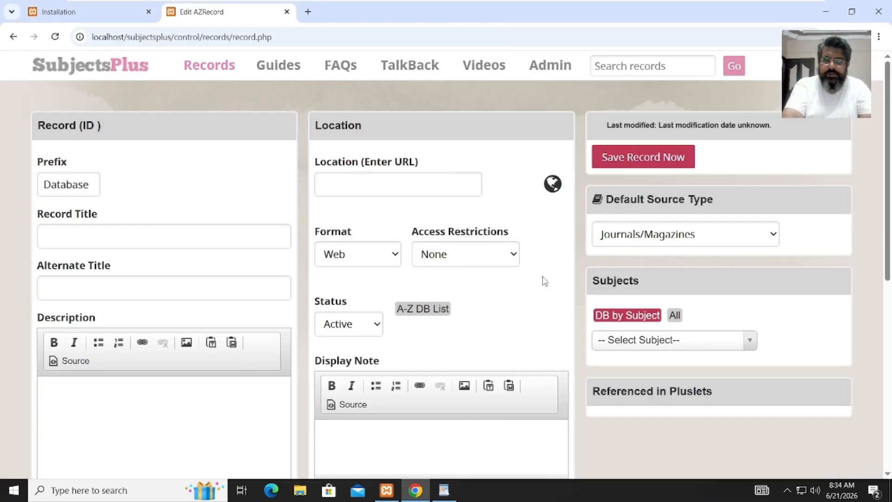
- Enter title 'DOAJ' and alternate title 'Directory of Open Access Journals' from the sheet
key("alt+Tab")
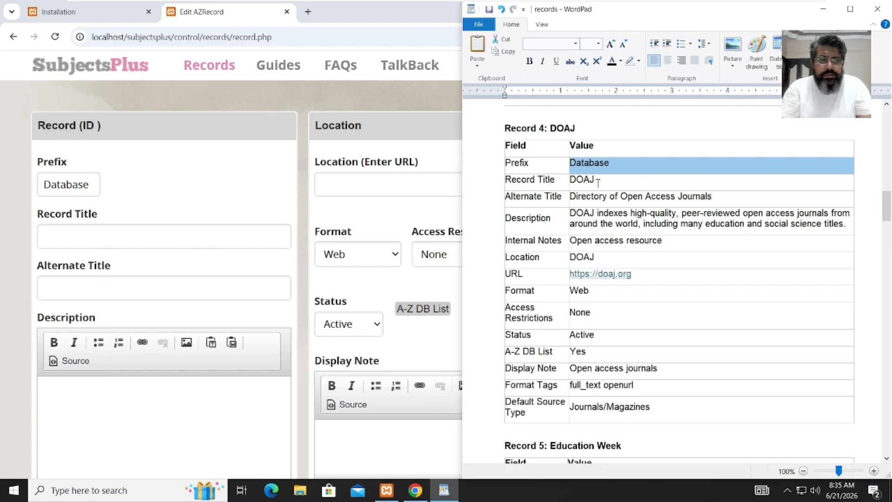
left_click_drag(599, 183, 574, 183)
key("ctrl+c")
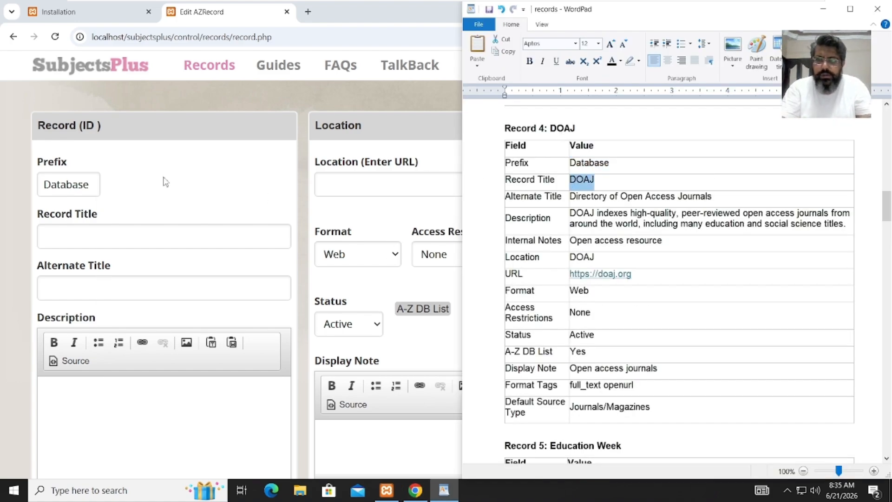
left_click(148, 234)
key("ctrl+v")
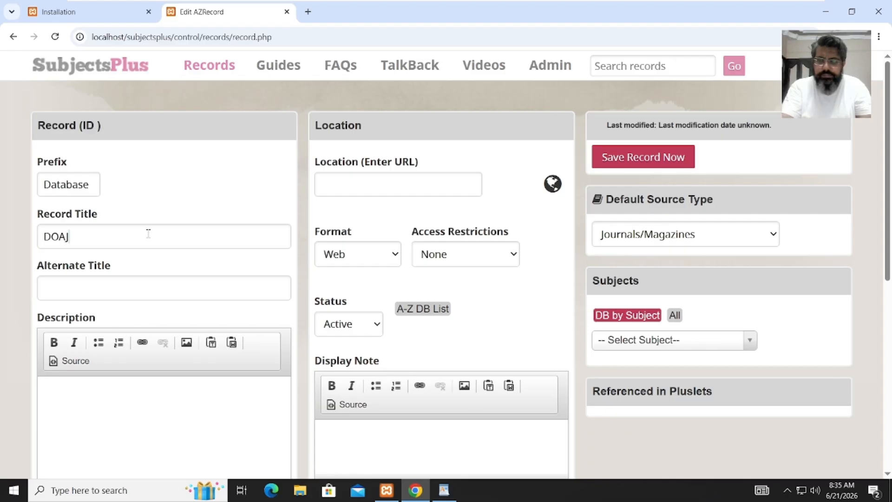
left_click(145, 284)
key("alt+Tab")
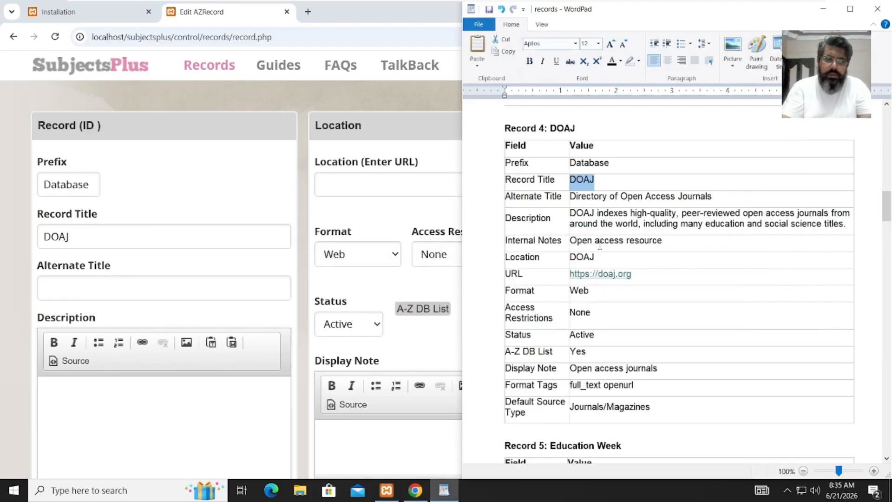
left_click_drag(736, 198, 587, 200)
key("ctrl+c")
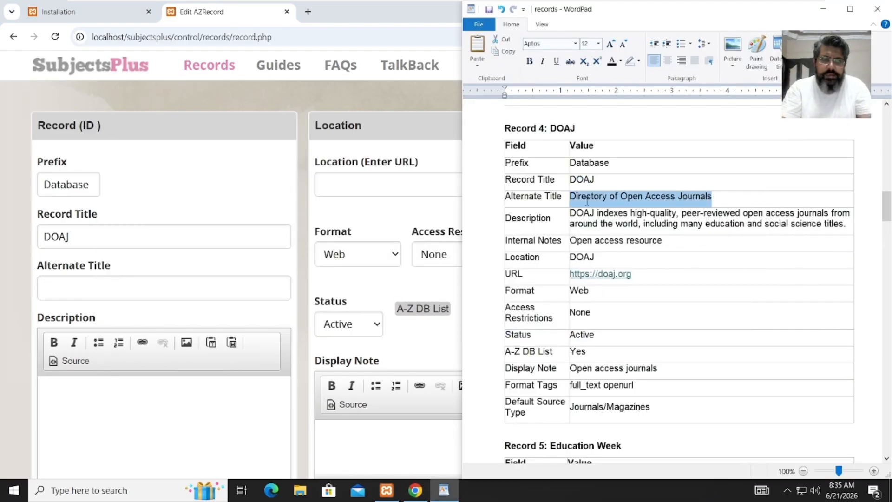
left_click(184, 288)
key("ctrl+v")
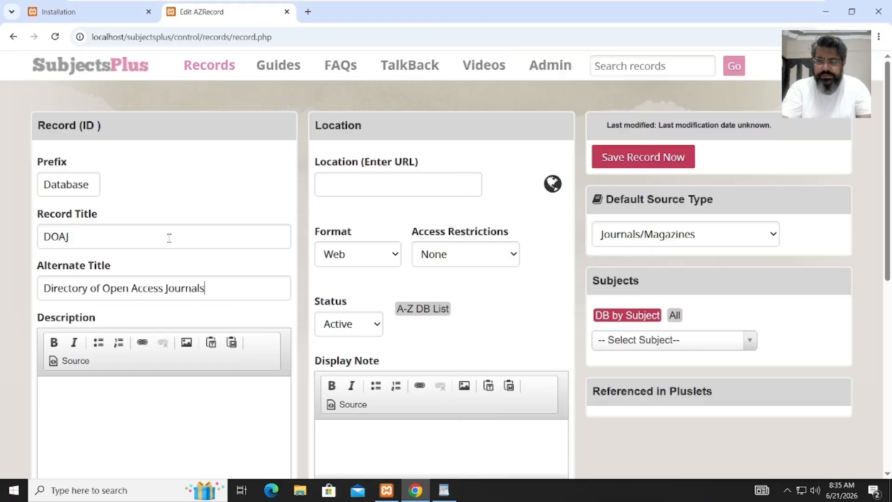
- Paste the DOAJ description paragraph from the sheet into the Description editor
key("alt+Tab")
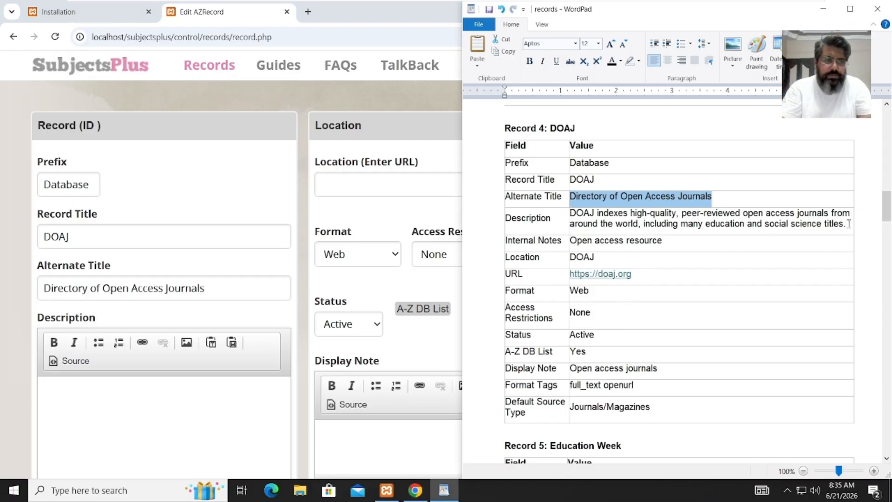
left_click_drag(849, 224, 574, 213)
key("ctrl+c")
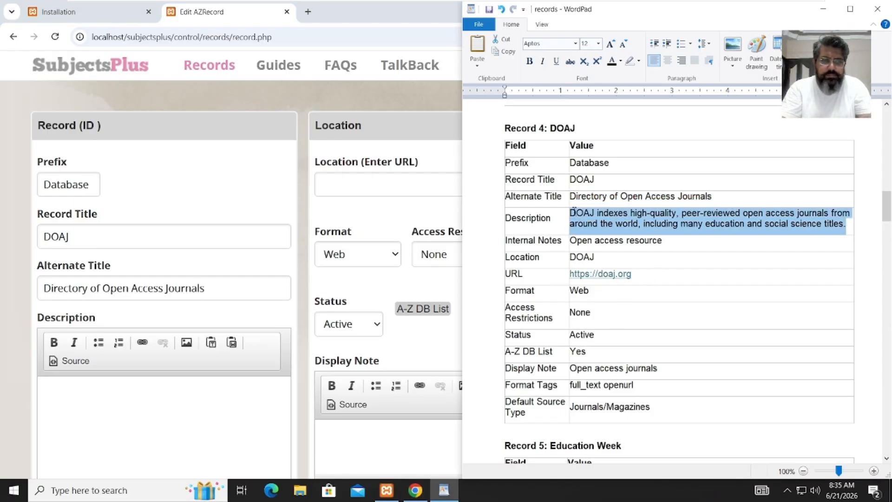
left_click(150, 393)
key("ctrl+v")
scroll(150, 333, "down", 1)
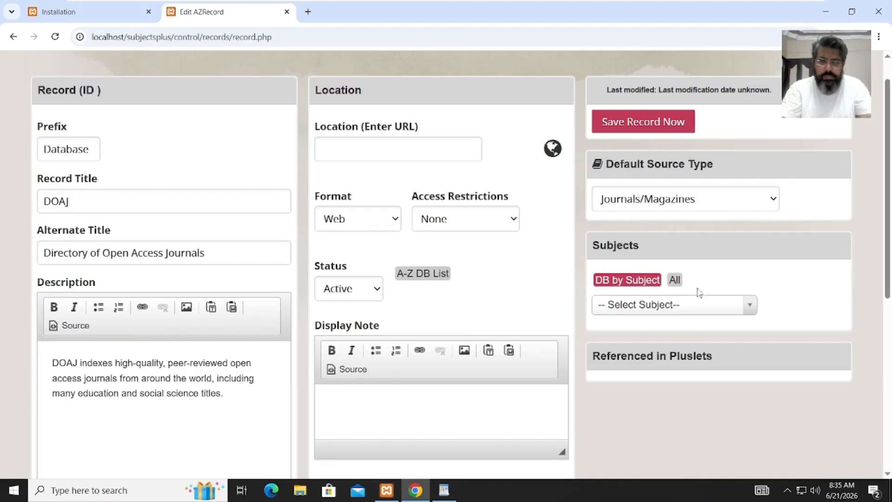
- Paste 'Open access resource' into the DOAJ record's Internal Notes
left_click_drag(890, 203, 889, 331)
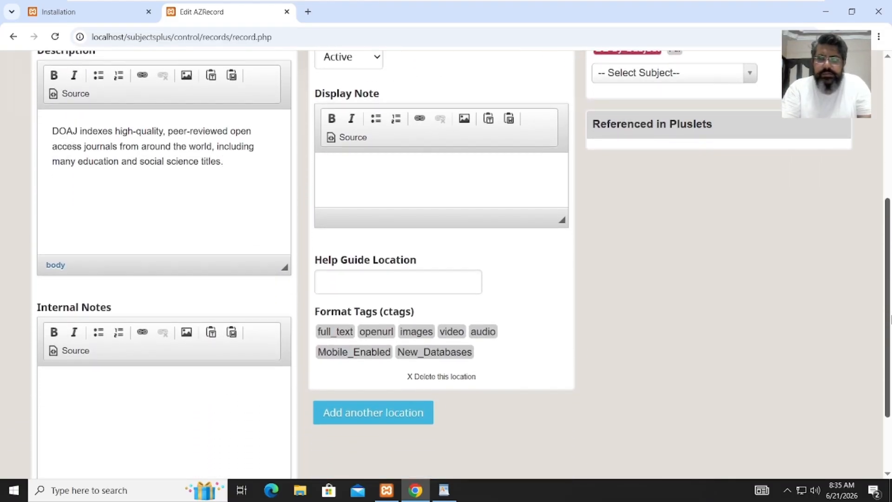
left_click(445, 492)
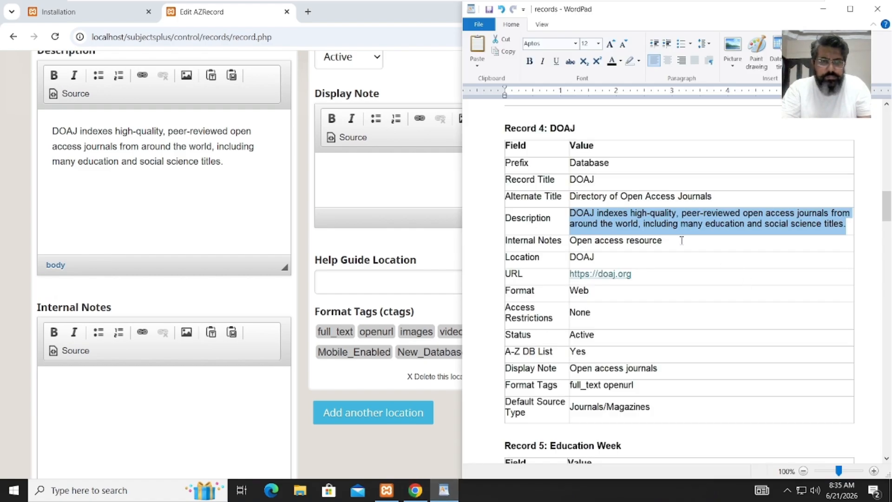
left_click_drag(682, 240, 577, 244)
key("ctrl+c")
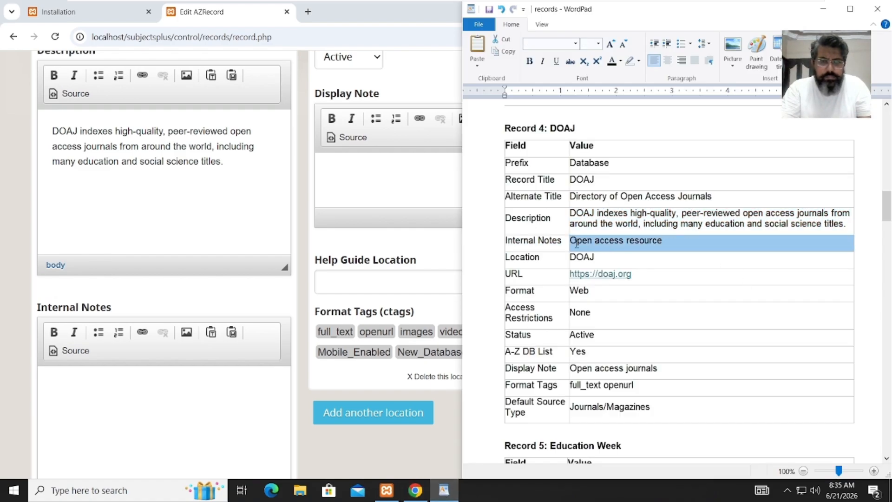
left_click(179, 406)
key("ctrl+v")
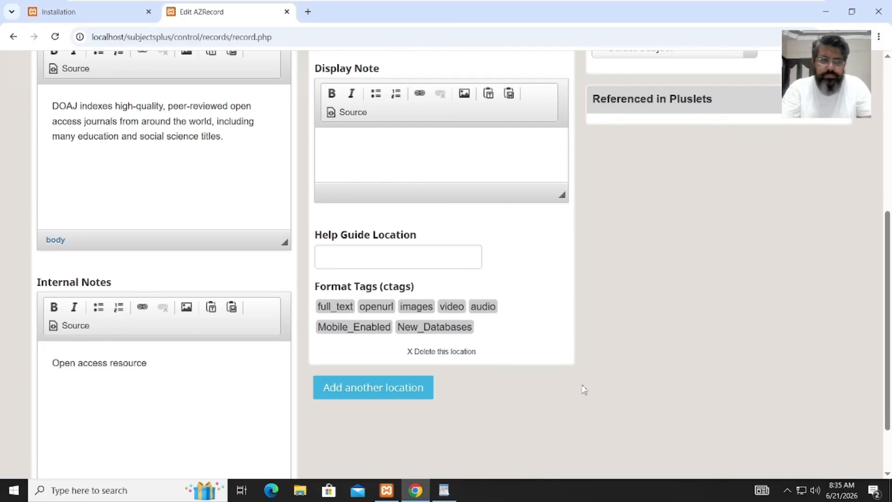
scroll(495, 172, "up", 6)
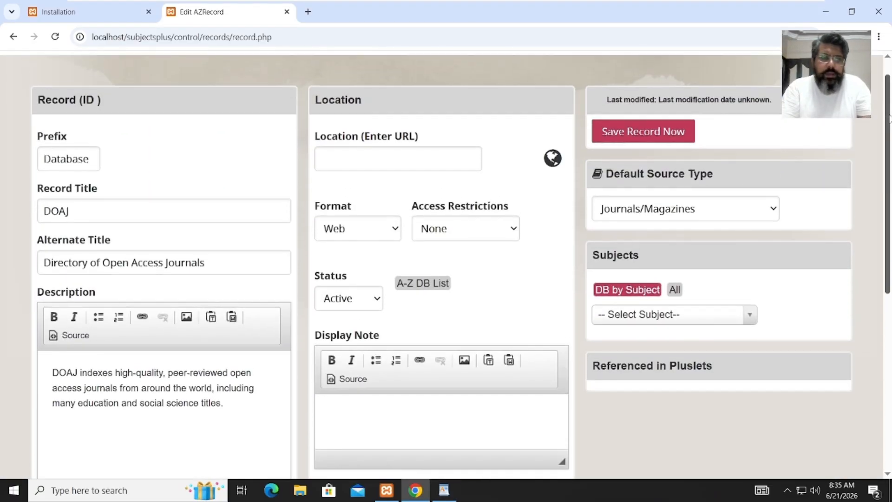
left_click(437, 155)
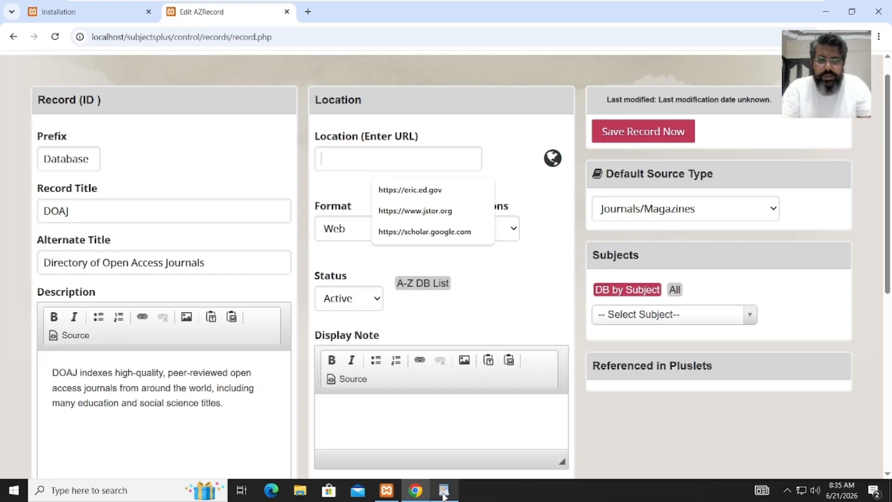
left_click(448, 465)
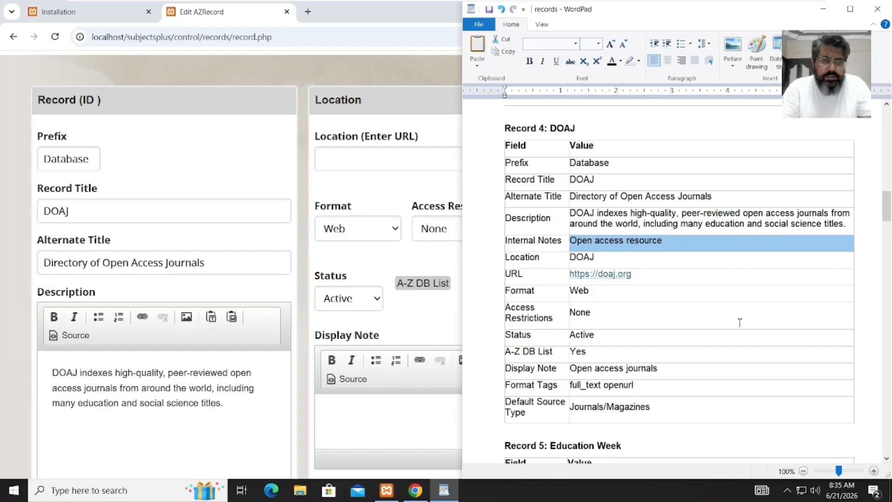
left_click_drag(632, 275, 580, 279)
key("ctrl+c")
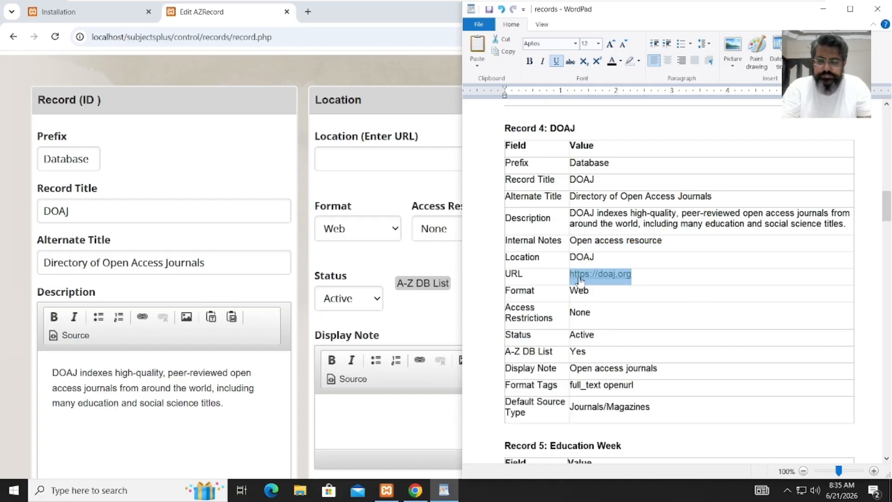
left_click(353, 161)
key("ctrl+v")
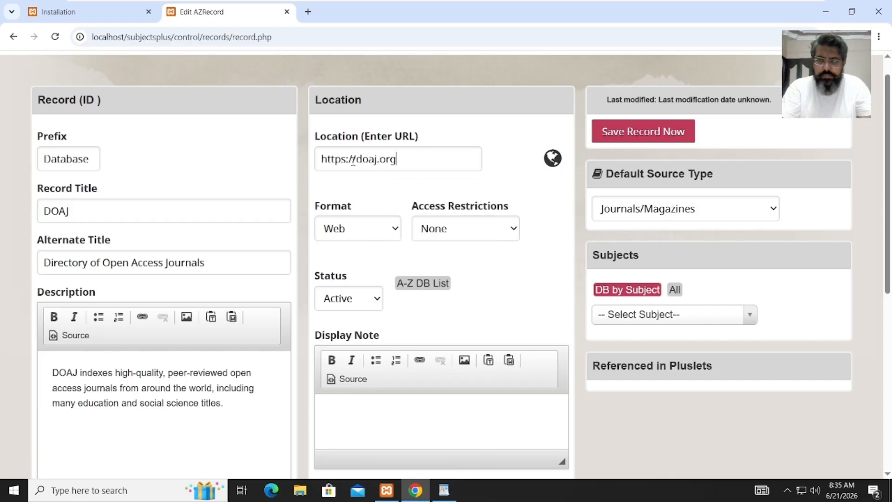
- Confirm the DOAJ format is Web and access restrictions are None
left_click(345, 235)
left_click(345, 235)
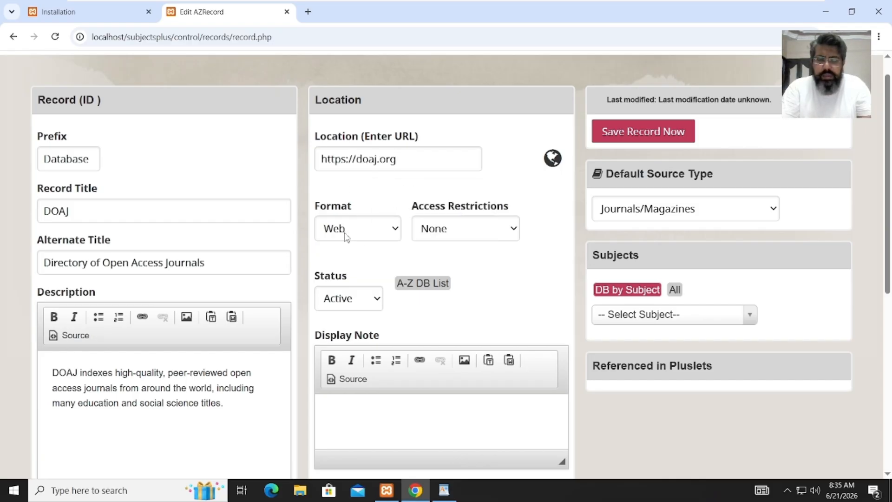
left_click(442, 231)
left_click(379, 208)
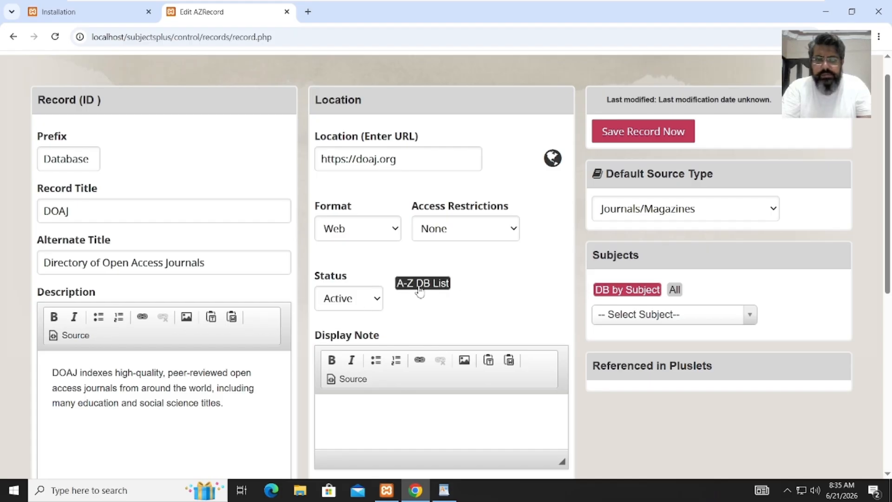
scroll(888, 202, "down", 3)
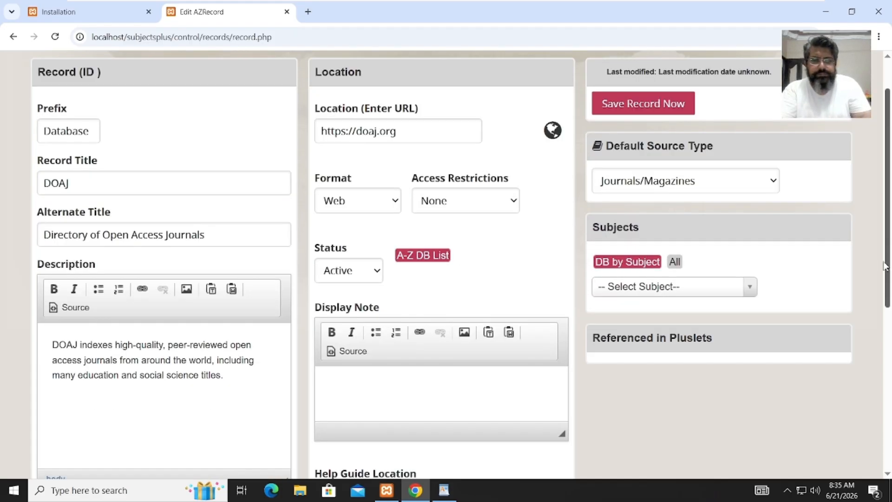
- Copy 'Open access journals' from the records sheet into the DOAJ Display Note
left_click(387, 276)
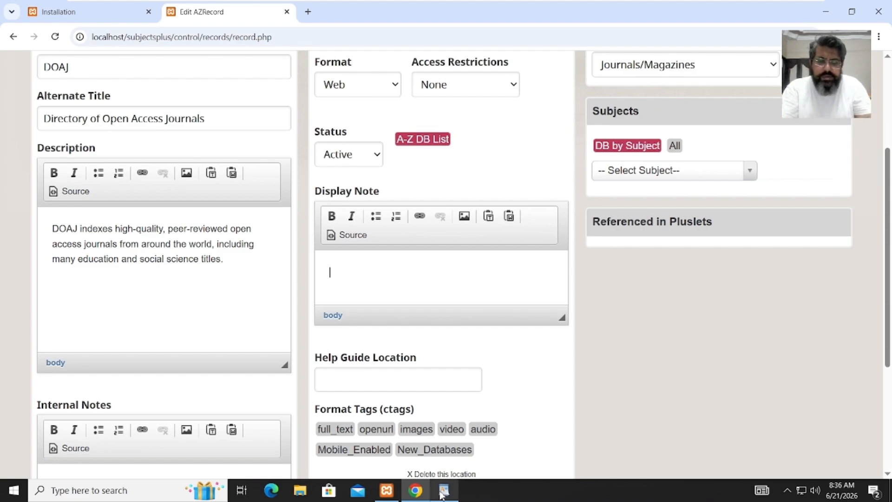
mouse_move(443, 491)
left_click(453, 459)
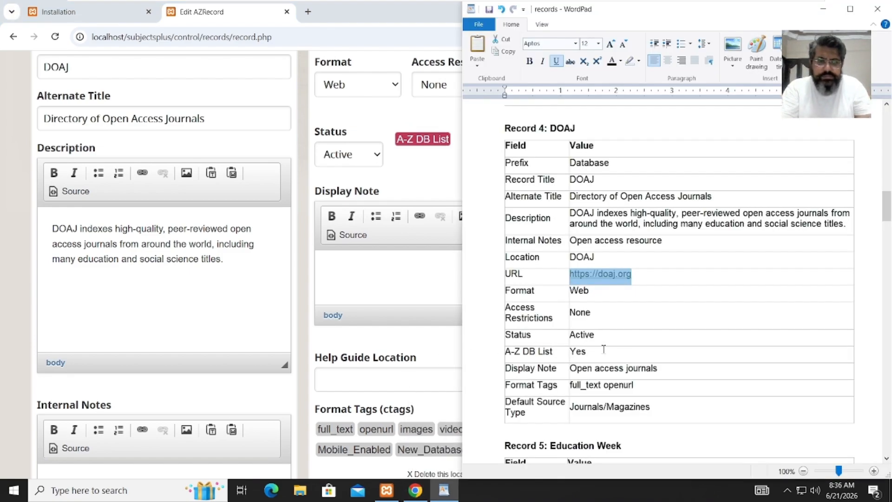
left_click_drag(661, 374, 583, 374)
key("ctrl+c")
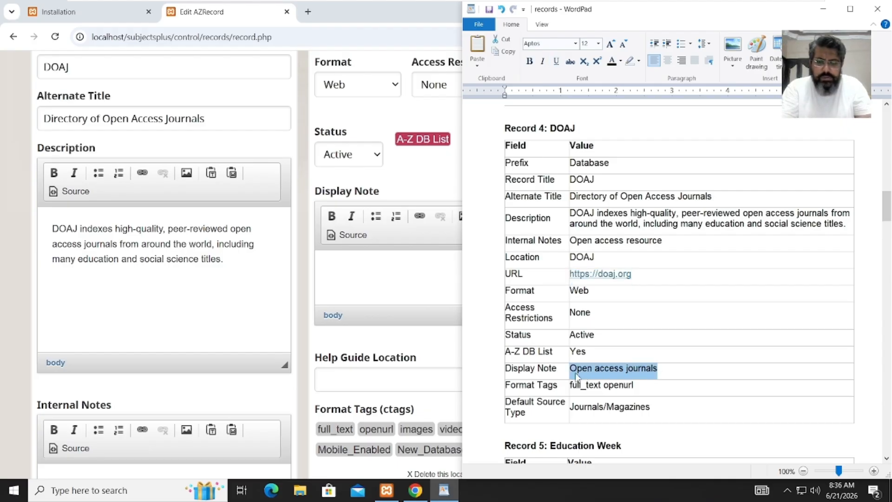
left_click(399, 274)
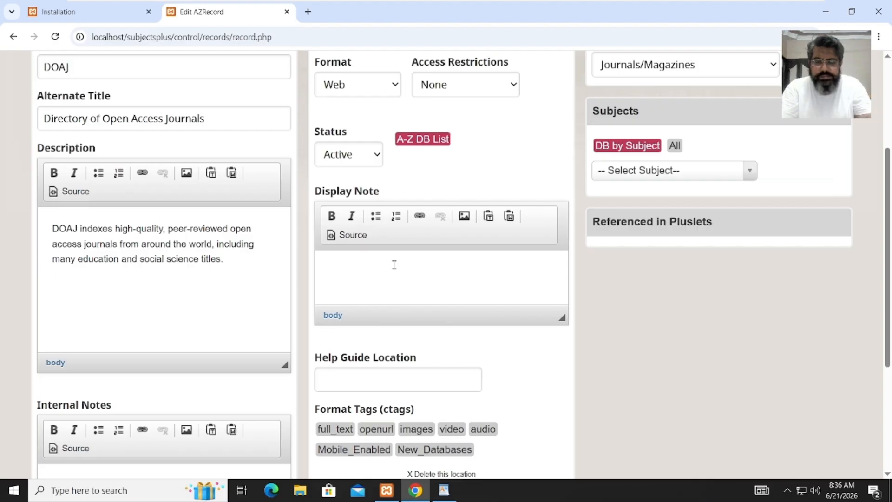
key("ctrl+v")
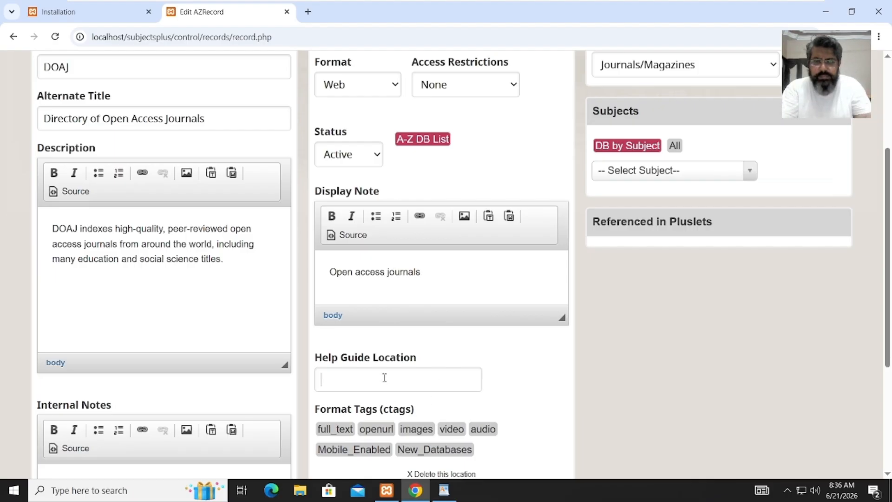
- Turn on the full_text and openurl format tags for DOAJ, checking them against the sheet
left_click(346, 430)
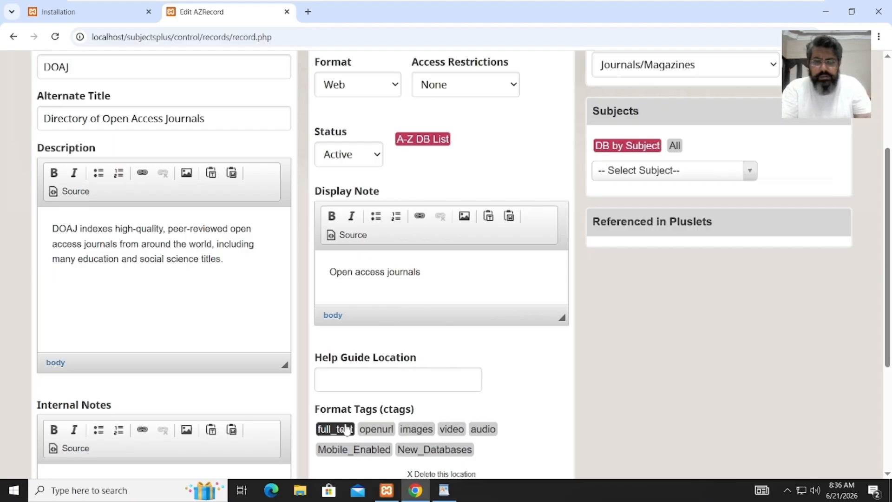
left_click(376, 429)
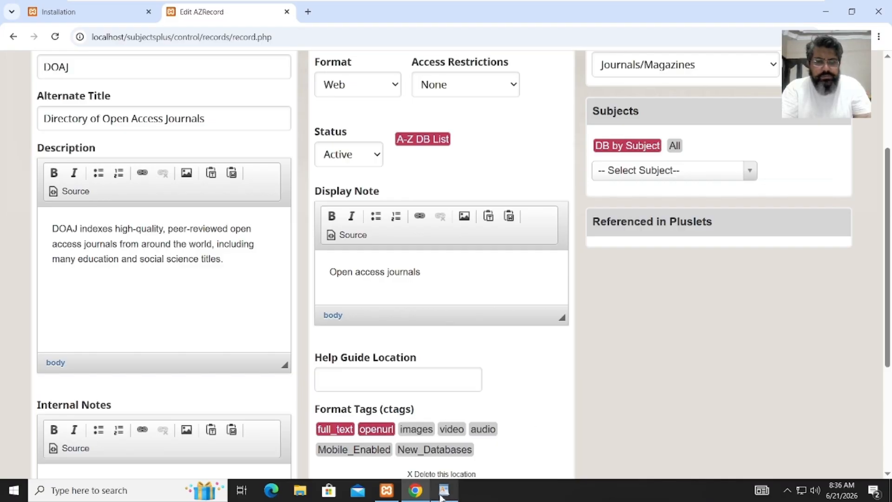
mouse_move(441, 493)
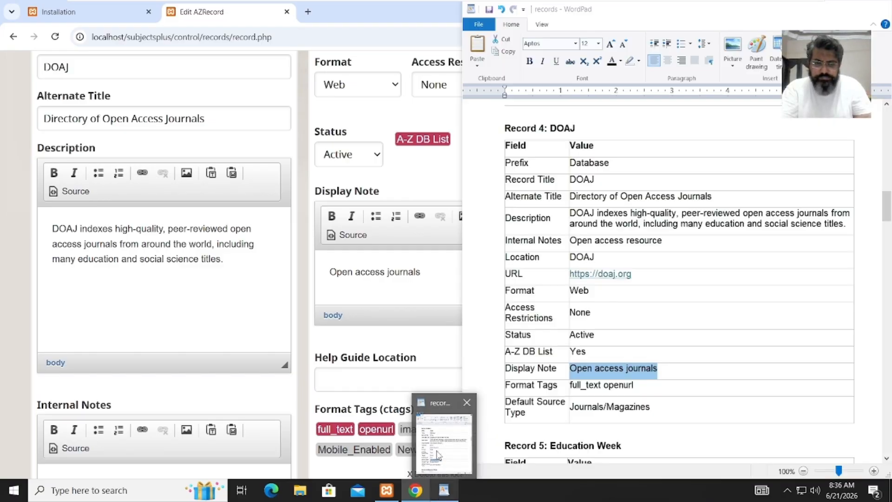
left_click(437, 453)
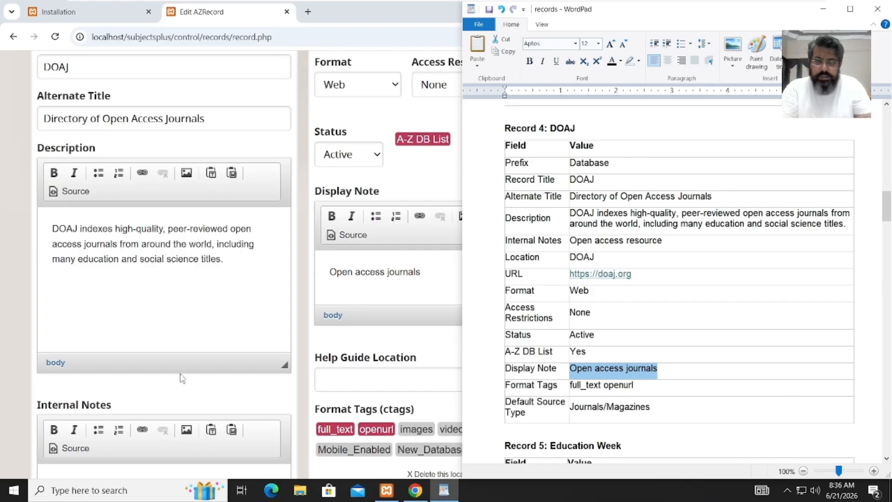
left_click(187, 338)
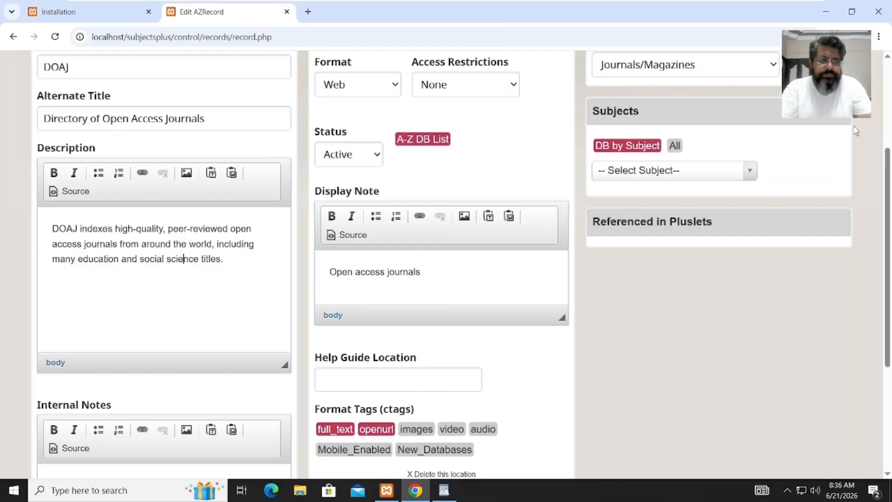
scroll(687, 213, "up", 4)
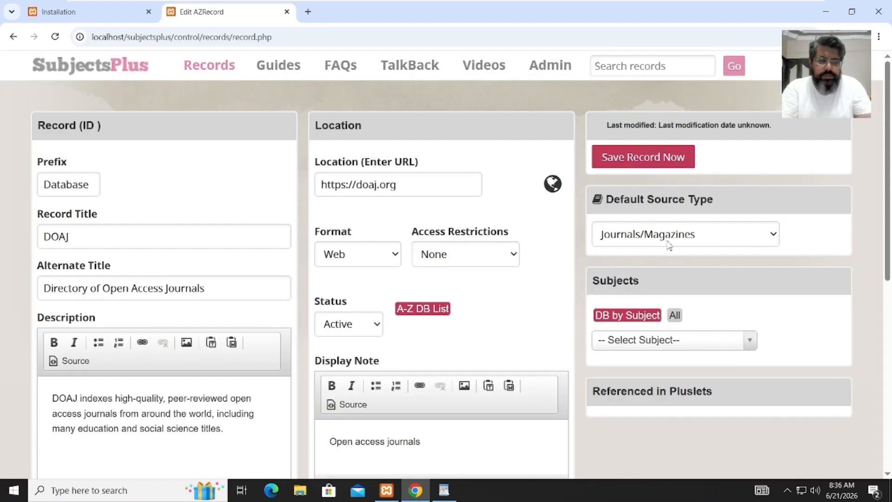
- Give DOAJ the General subject and save it as record ID 5
left_click(642, 341)
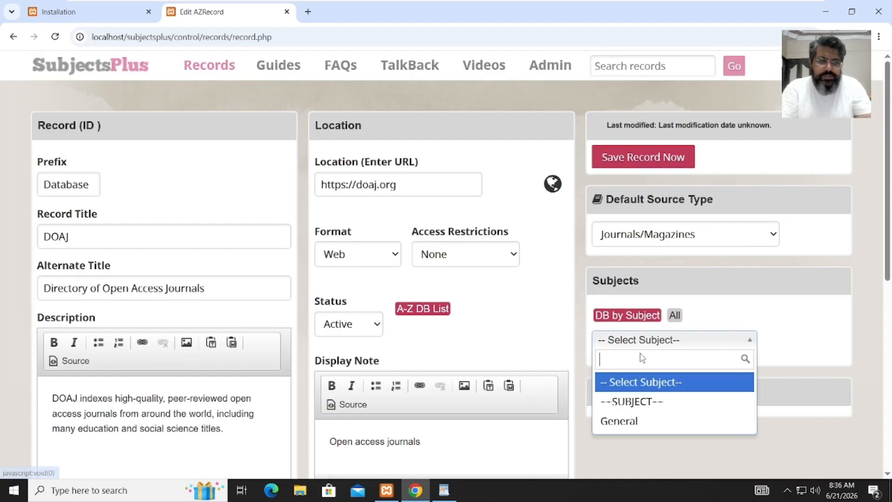
left_click(630, 423)
left_click(635, 156)
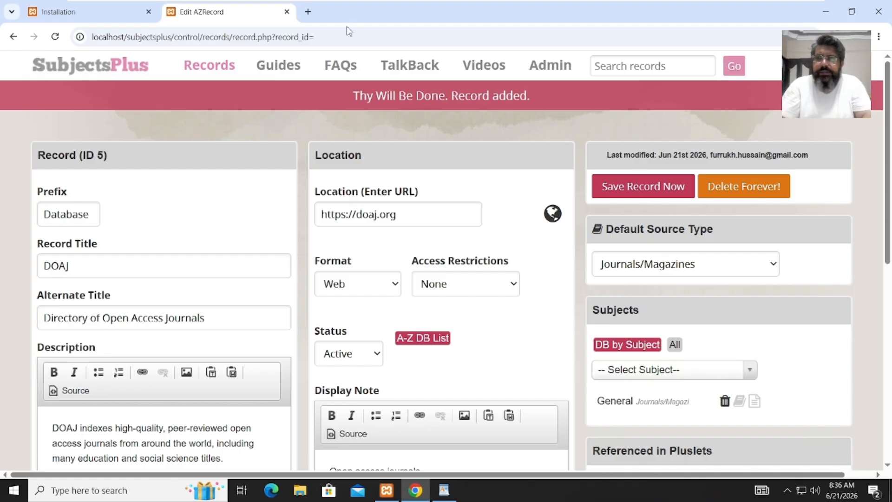
- Start a new record and paste Journal from the sheet as its Prefix
mouse_move(225, 69)
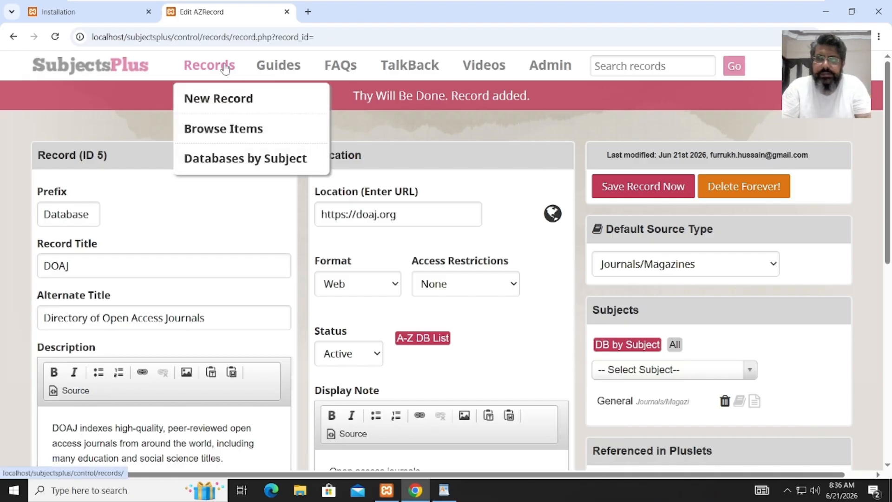
left_click(218, 99)
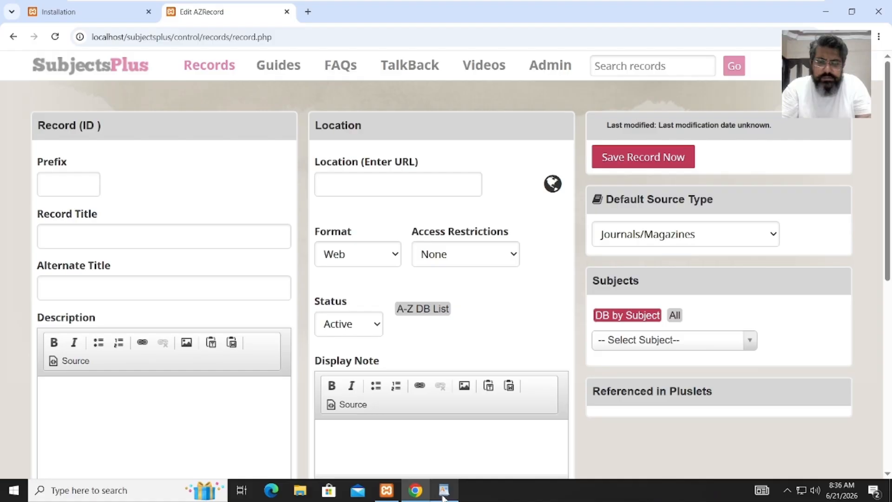
left_click(444, 490)
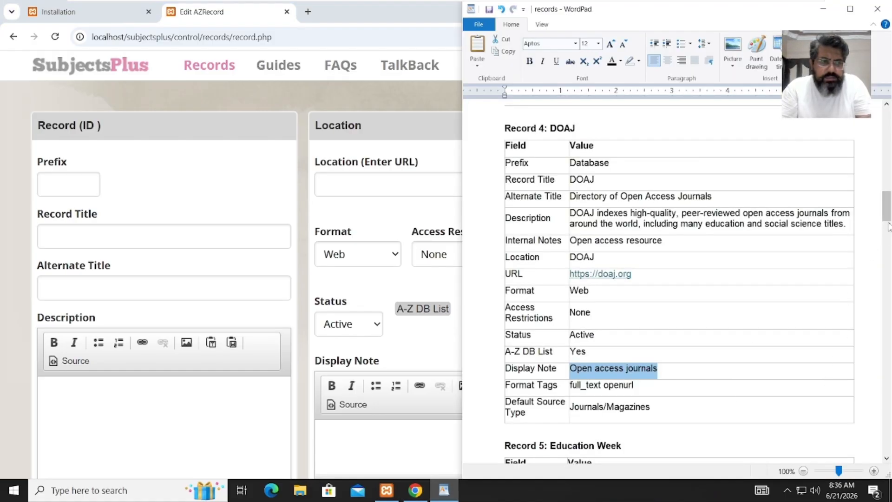
left_click_drag(887, 219, 888, 249)
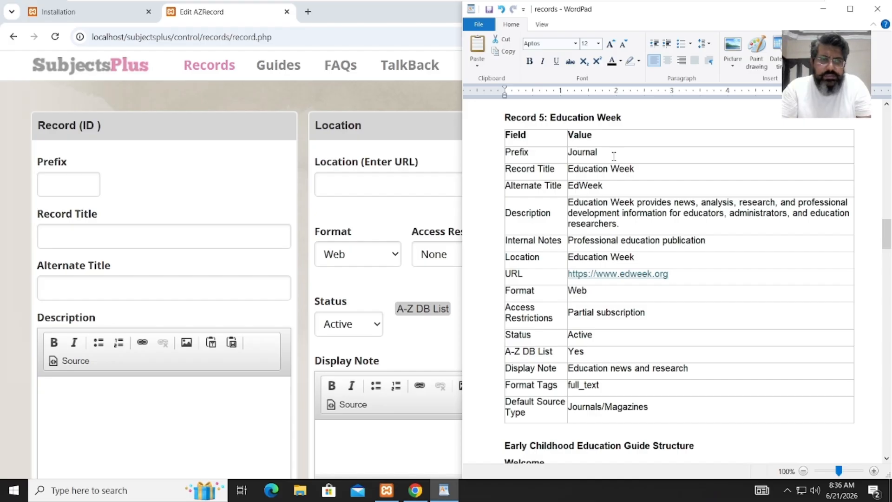
left_click_drag(639, 168, 591, 169)
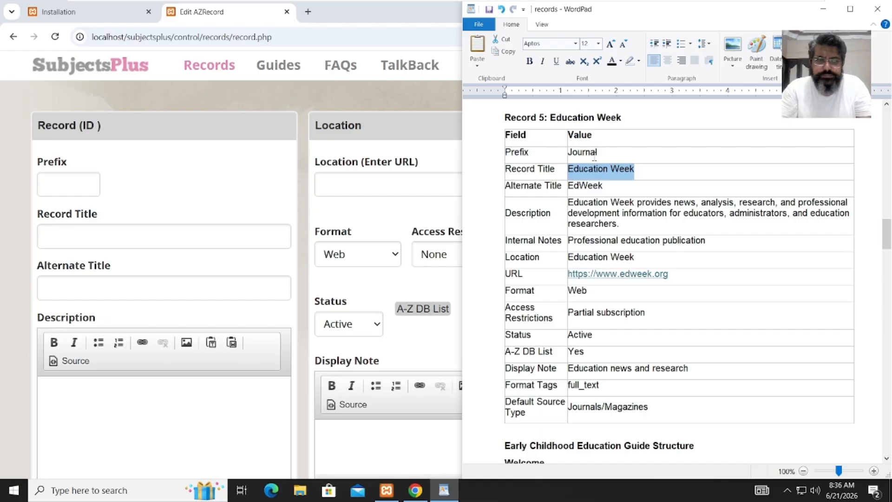
left_click_drag(601, 156, 573, 156)
key("ctrl+c")
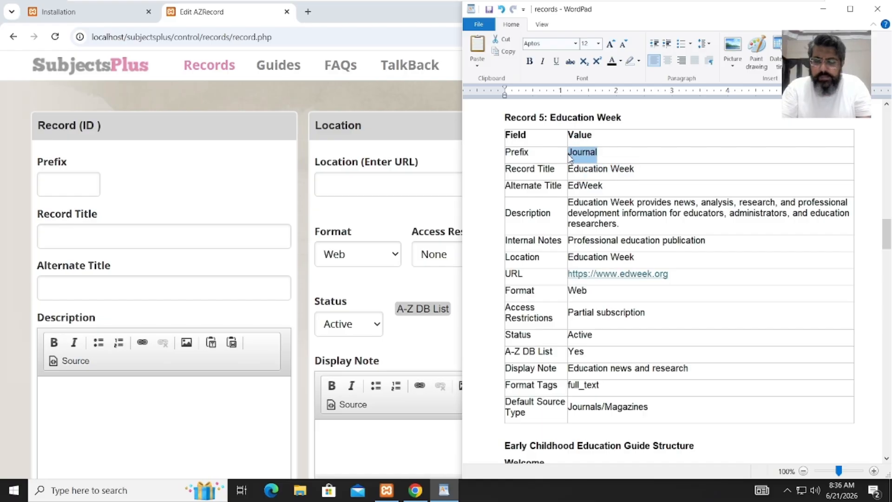
left_click(52, 193)
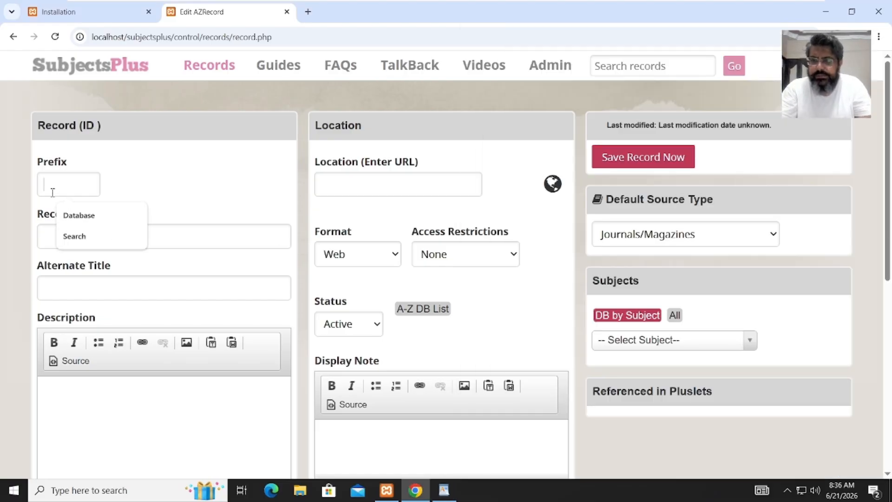
key("ctrl+v")
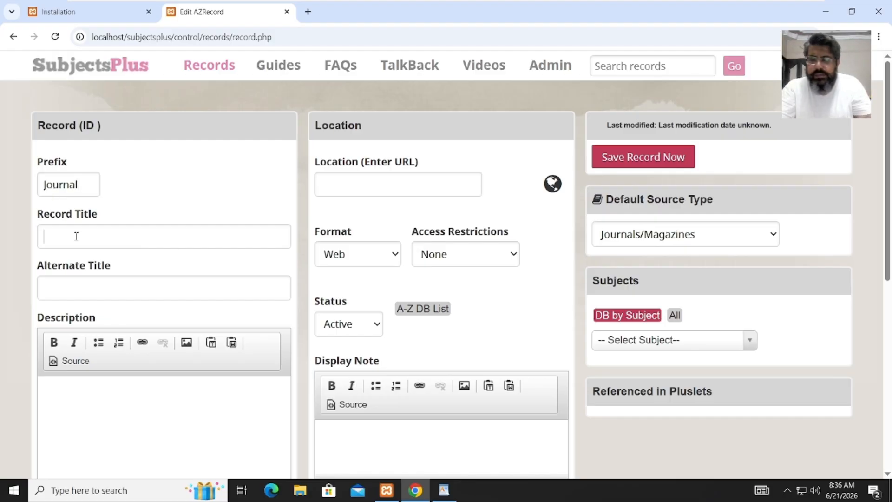
- Set the Record Title to 'Education Week' and the Alternate Title to 'EdWeek'
key("alt+Tab")
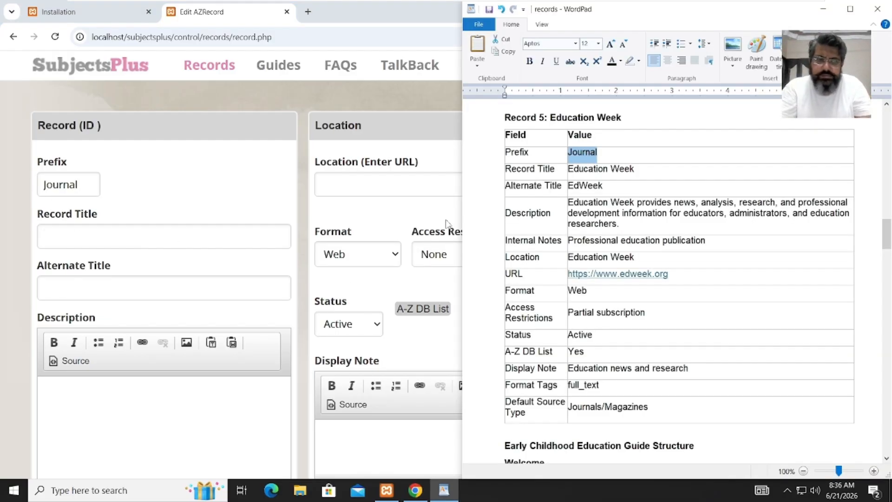
left_click_drag(641, 173, 580, 174)
key("ctrl+c")
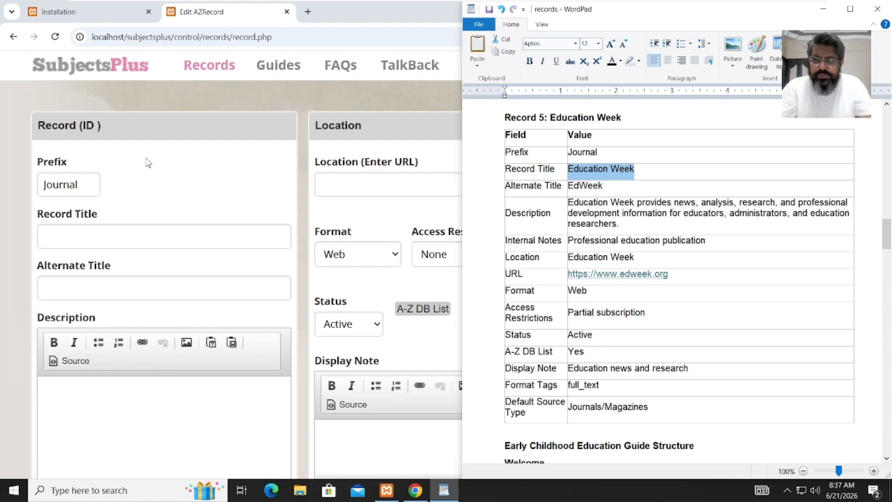
left_click(101, 245)
key("ctrl+v")
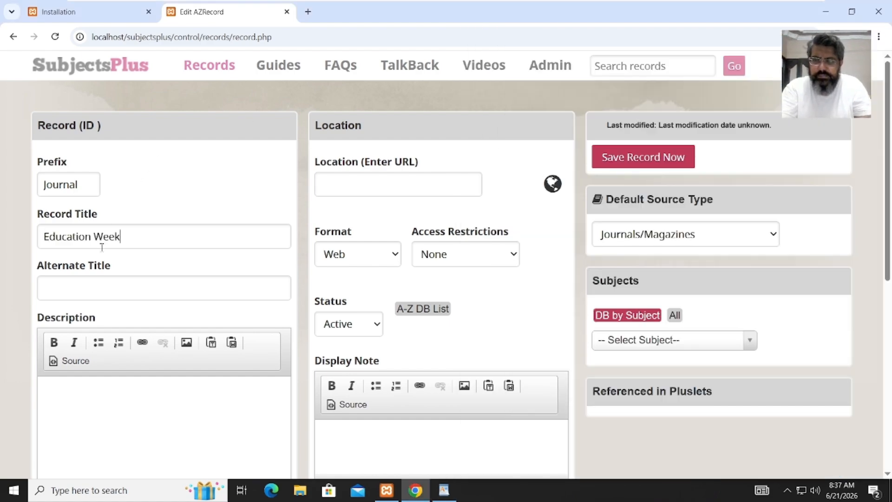
key("alt+Tab")
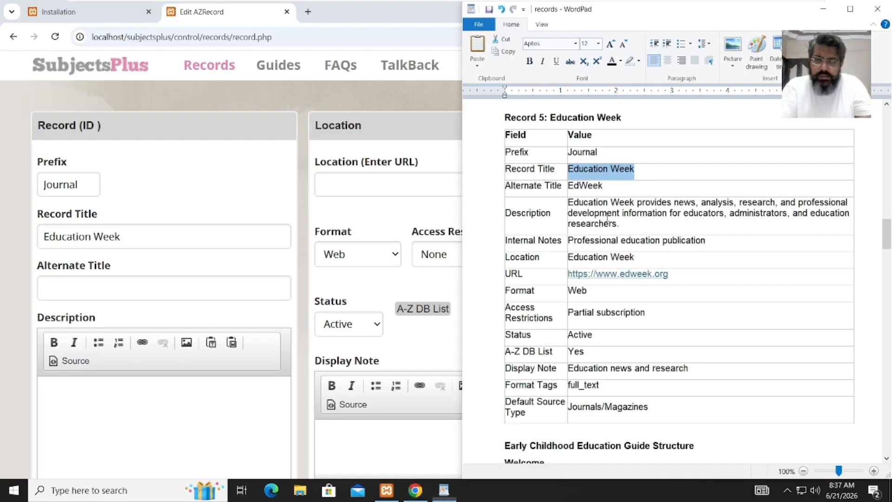
double_click(572, 186)
key("ctrl+c")
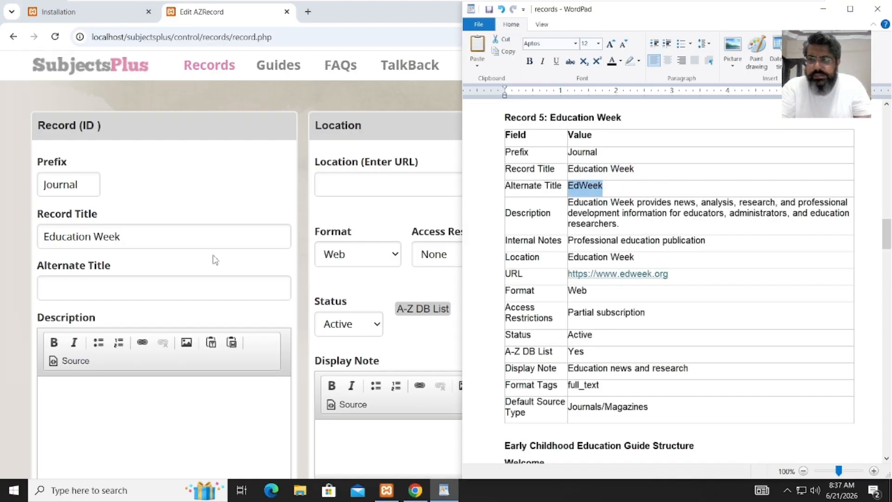
left_click(193, 280)
key("ctrl+v")
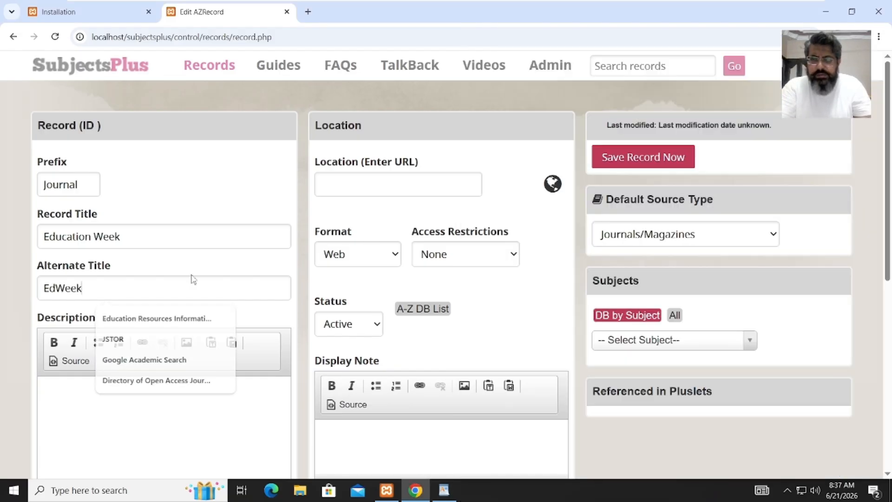
- Paste the Education Week description from the sheet into the Description editor
left_click(117, 457)
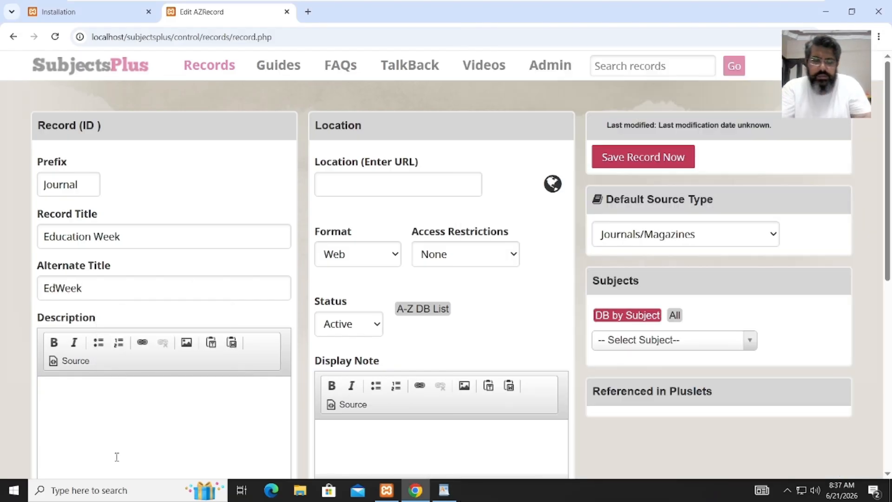
key("alt+Tab")
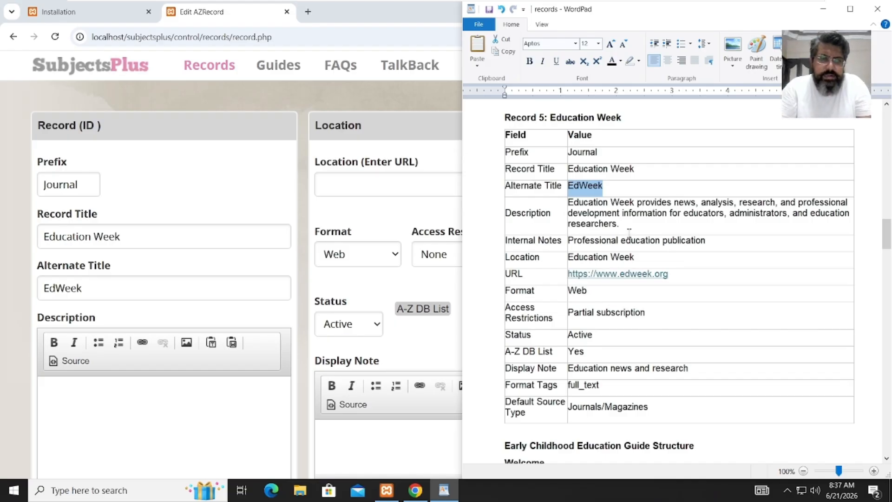
left_click_drag(623, 228, 581, 204)
key("ctrl+c")
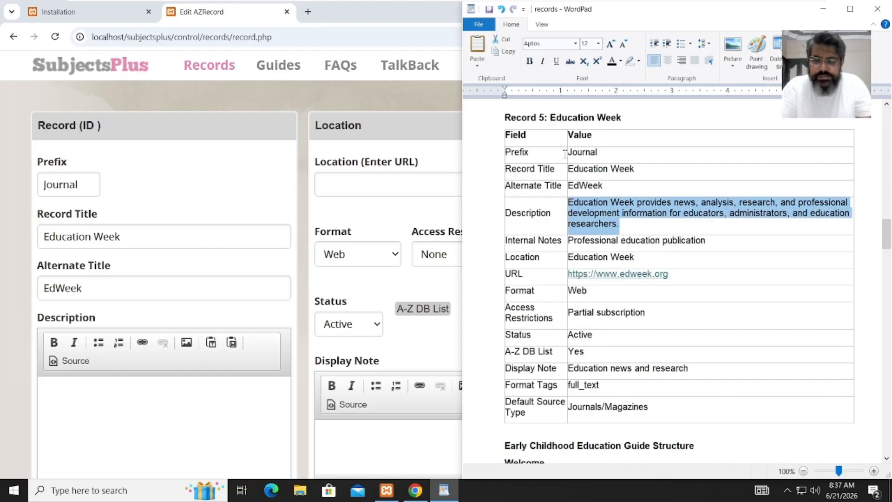
left_click(131, 413)
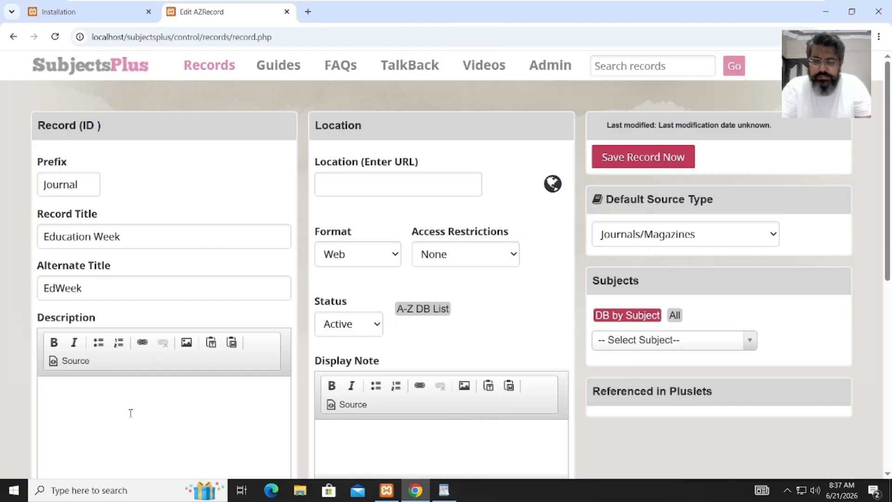
key("ctrl+v")
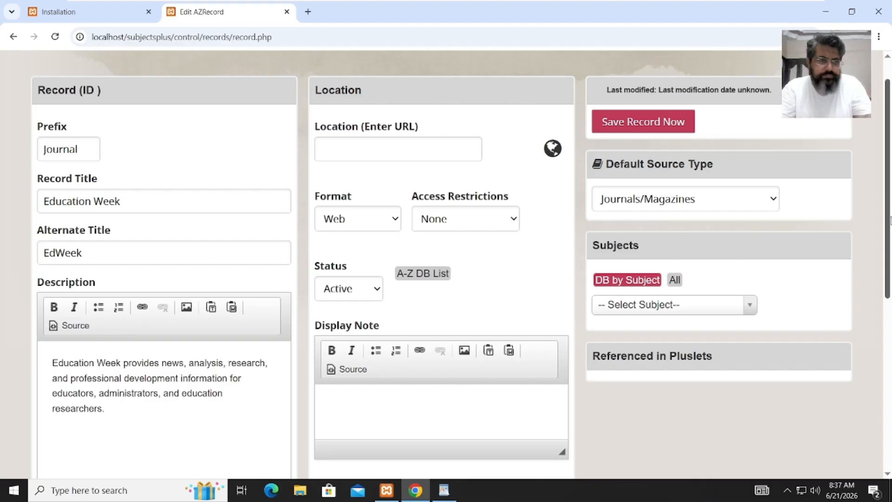
- Paste 'Professional education publication' into the record's Internal Notes
left_click_drag(889, 221, 889, 321)
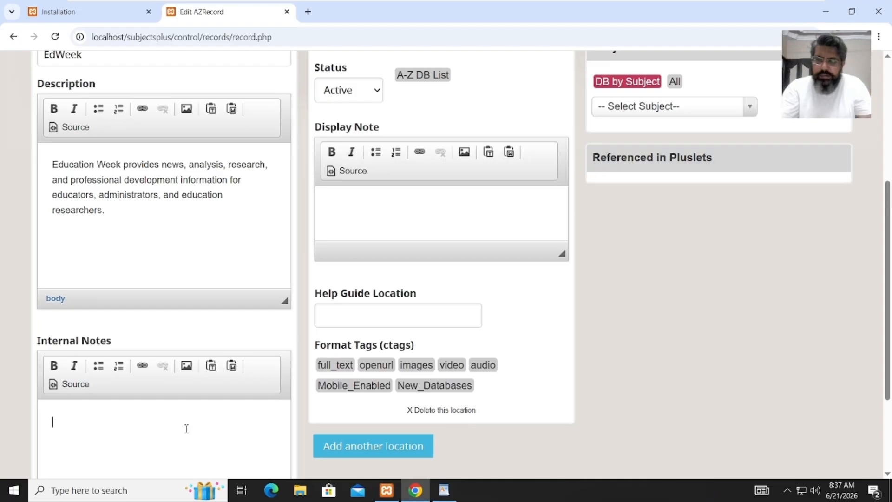
key("alt+Tab")
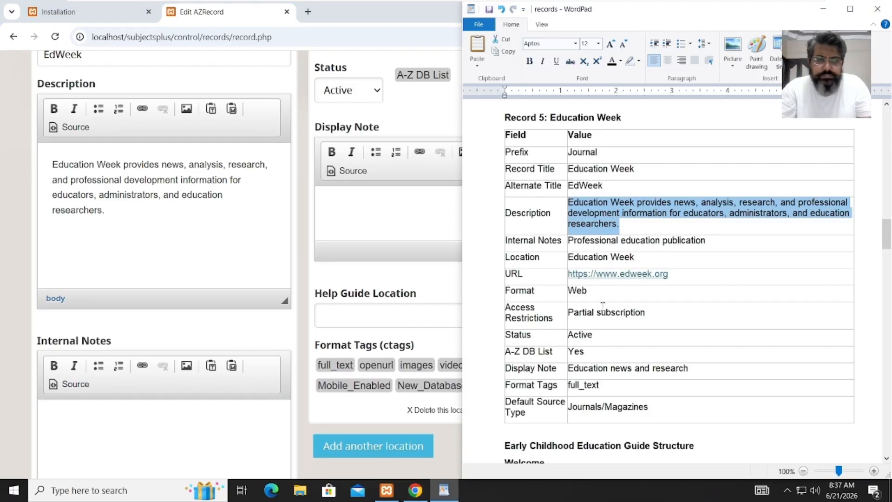
left_click_drag(623, 246, 577, 248)
key("ctrl+c")
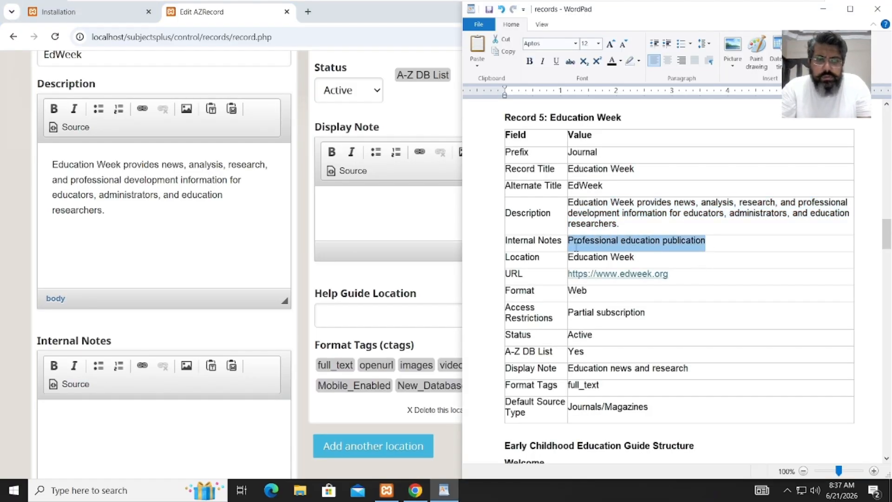
left_click(111, 423)
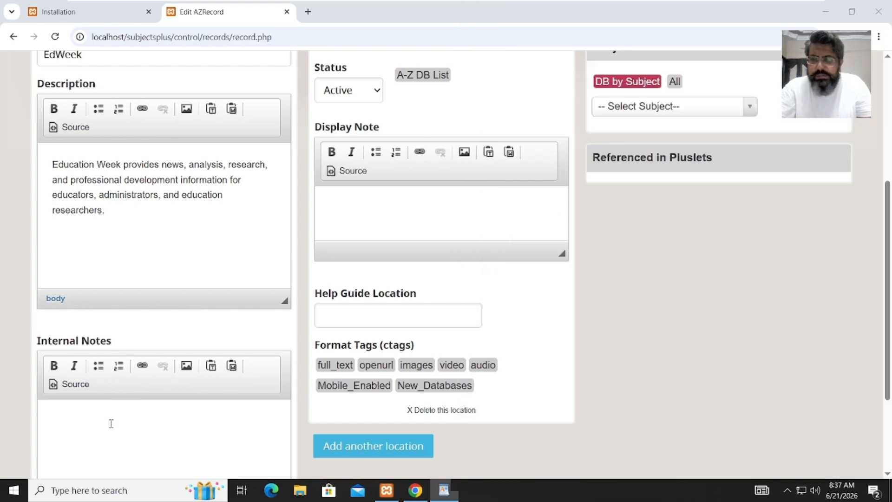
key("ctrl+v")
scroll(163, 421, "down", 1)
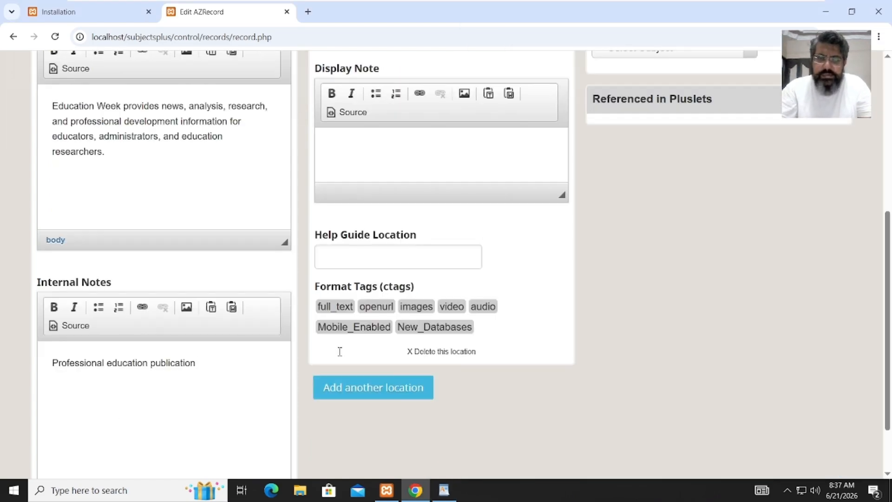
left_click_drag(888, 241, 888, 107)
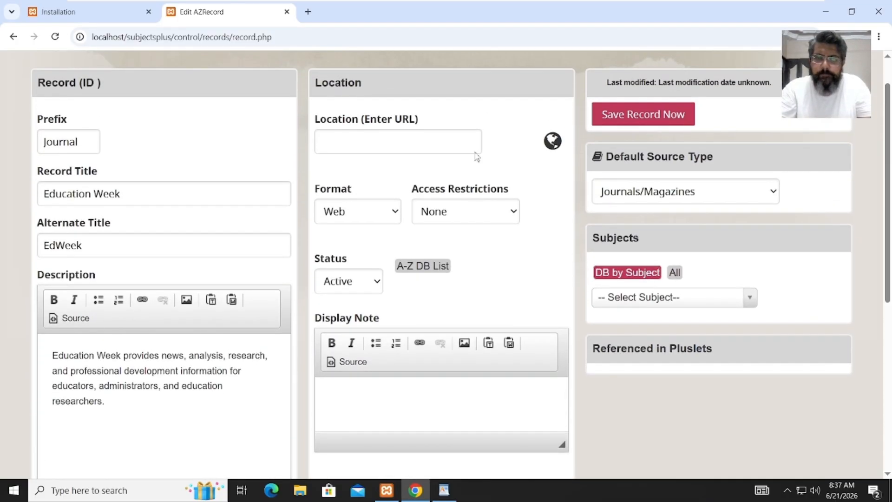
left_click(457, 142)
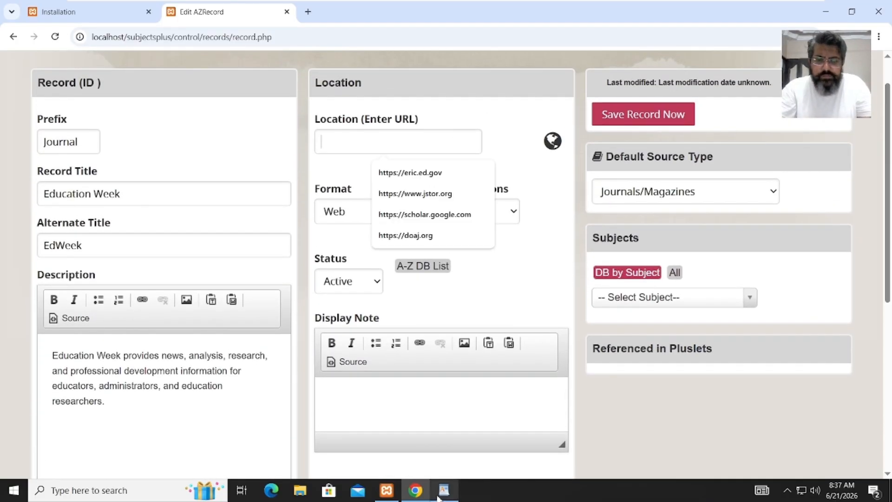
mouse_move(450, 491)
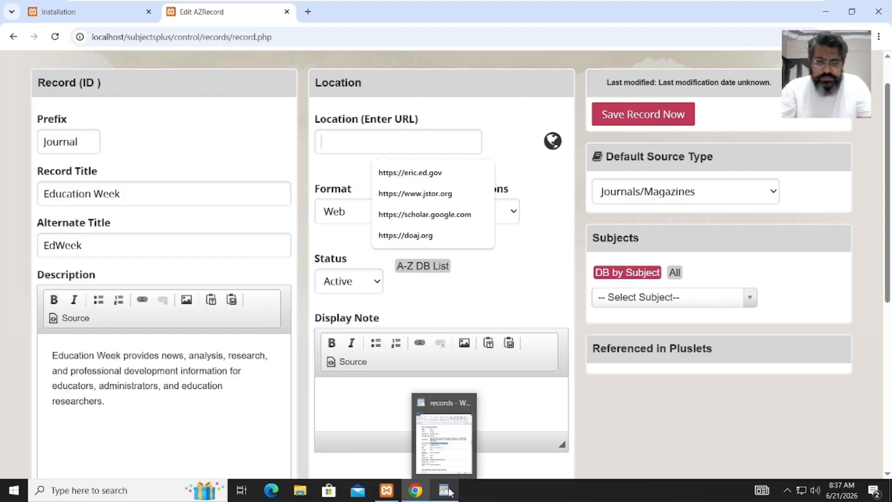
left_click(453, 452)
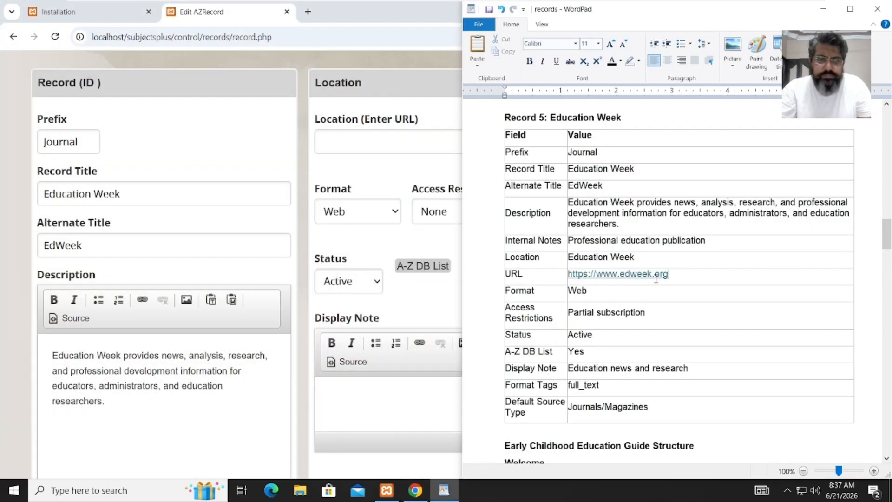
left_click_drag(669, 274, 571, 279)
key("ctrl+c")
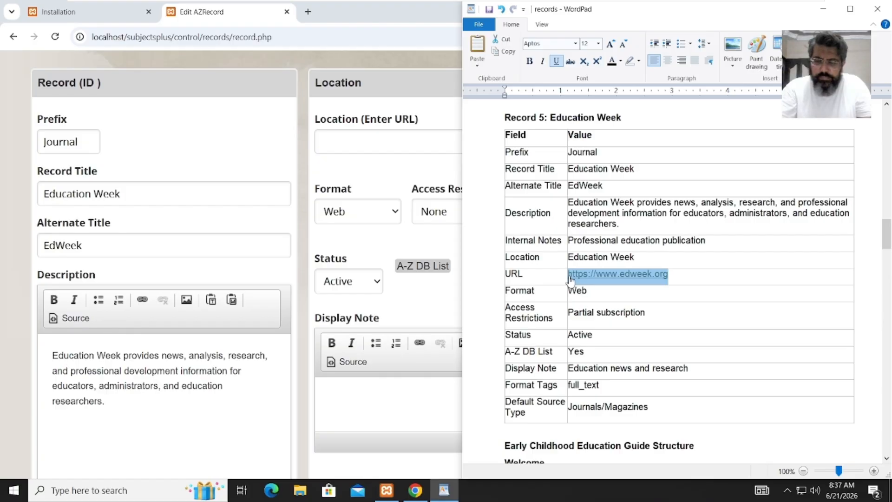
left_click(361, 132)
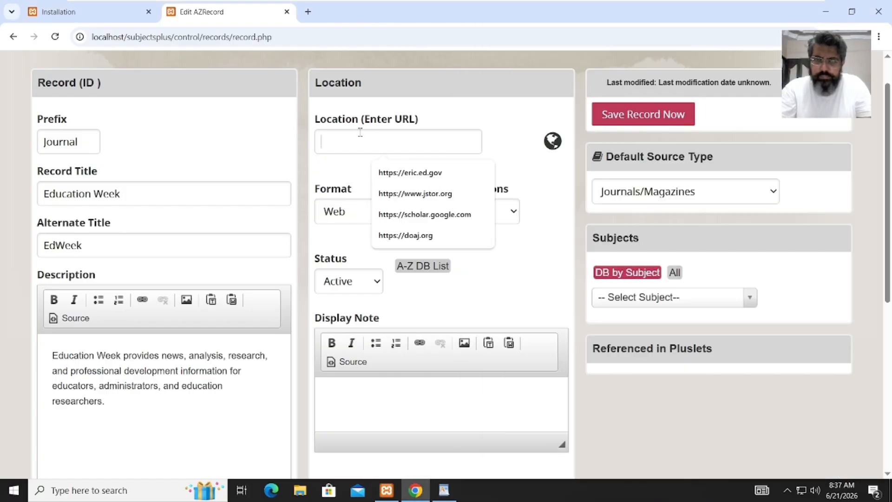
key("ctrl+v")
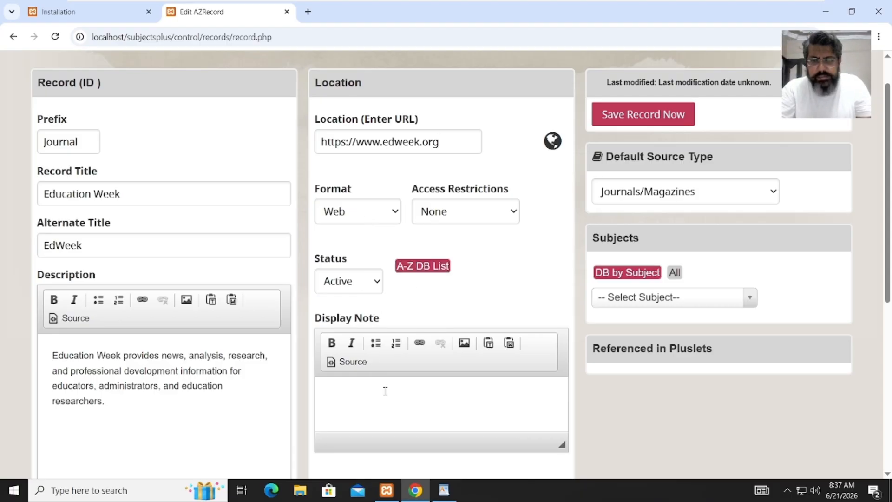
scroll(890, 154, "down", 3)
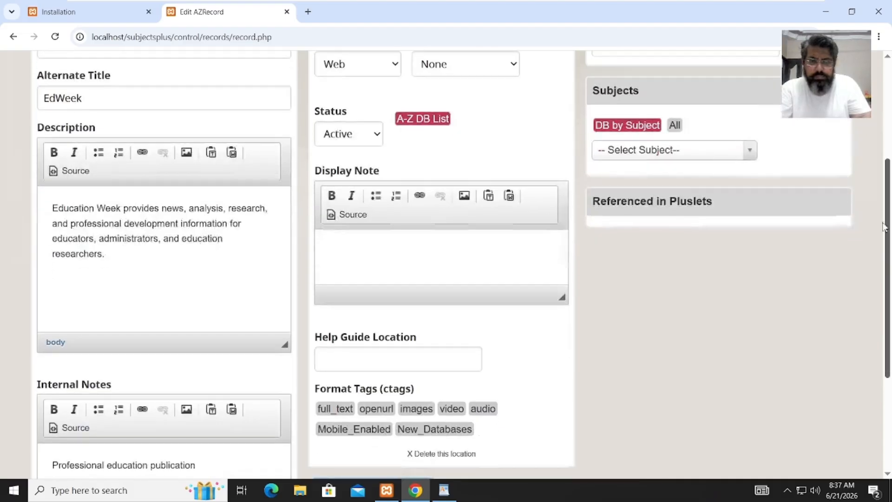
- Set the Display Note to 'Partial subscription'
left_click(496, 230)
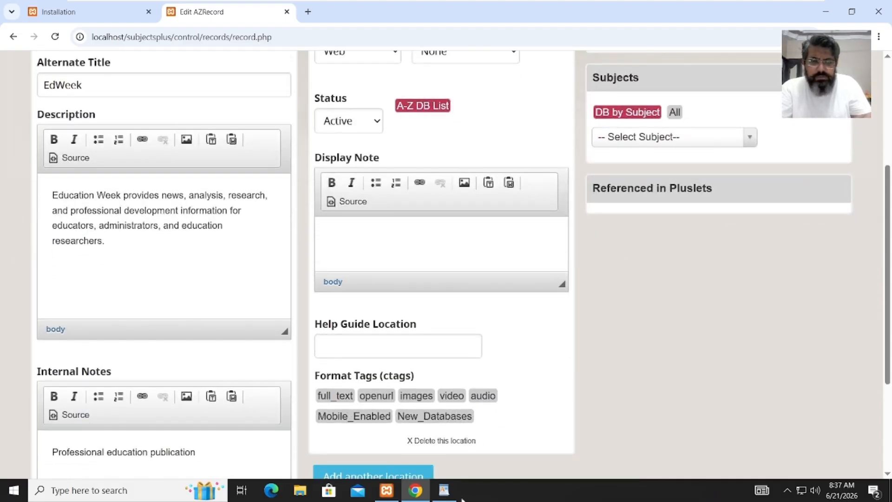
left_click(447, 494)
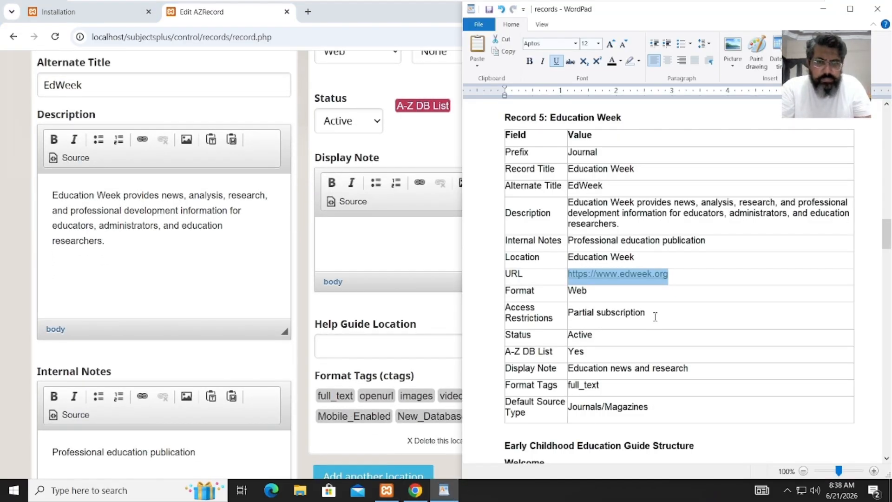
left_click_drag(655, 317, 579, 318)
key("ctrl+c")
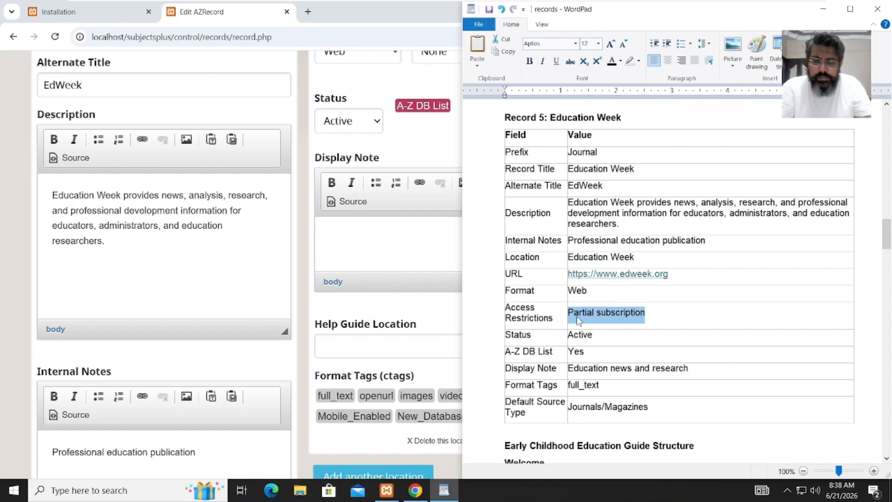
left_click(355, 240)
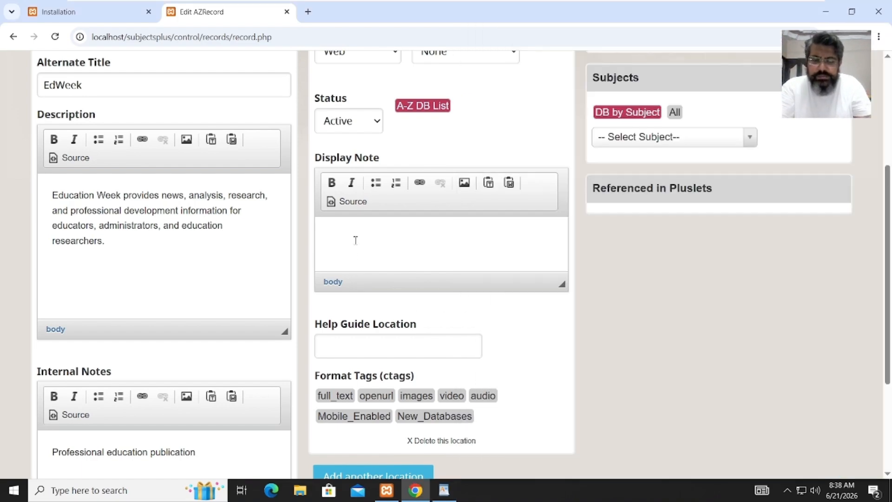
key("ctrl+v")
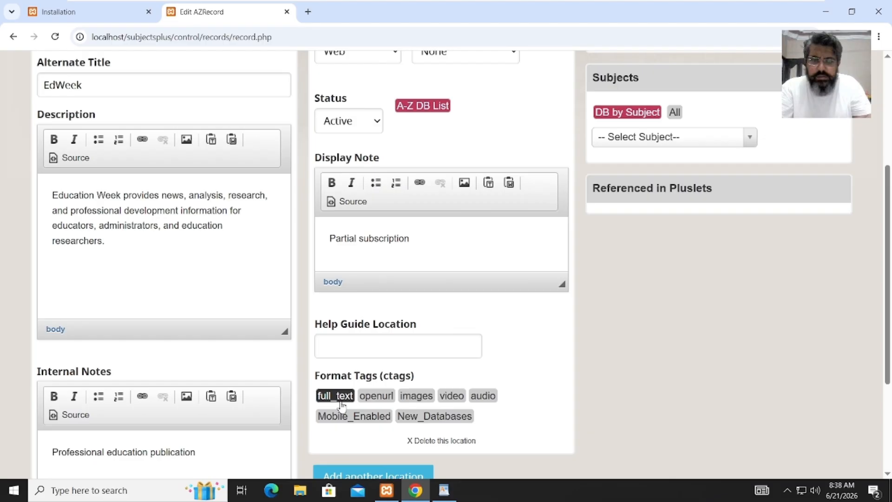
- Tag the record with full_text and openurl, verifying against the records sheet
left_click(444, 491)
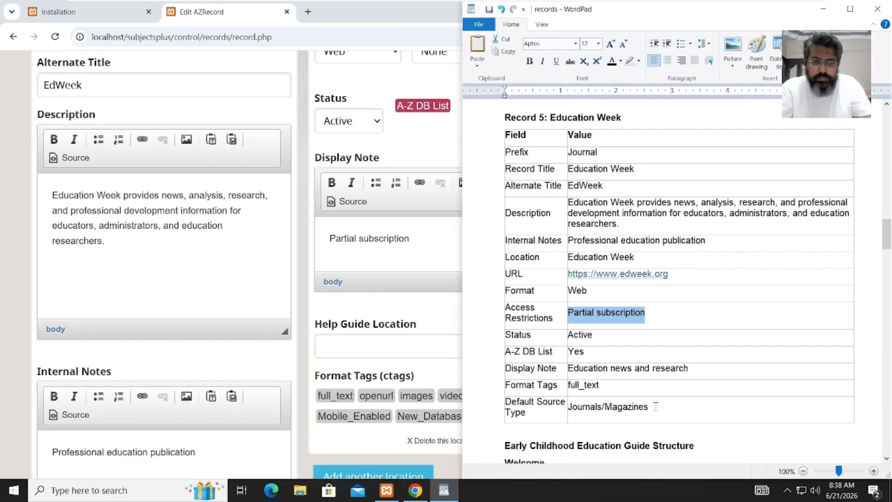
left_click(420, 246)
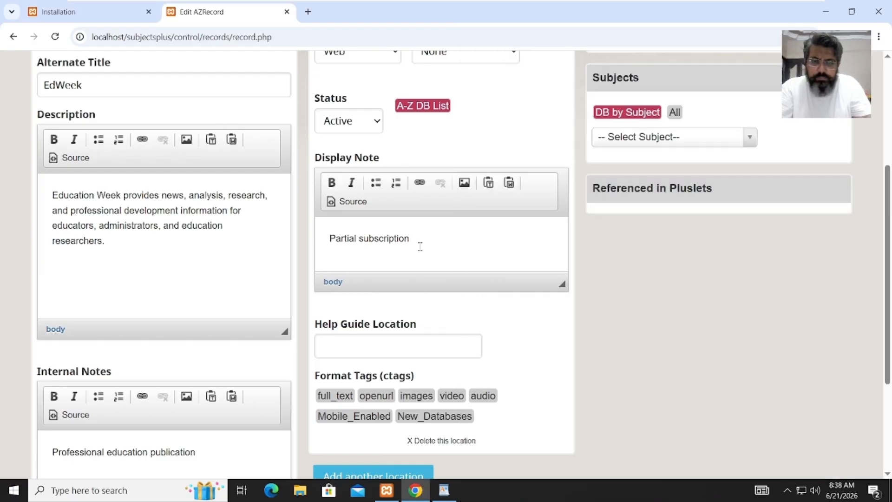
left_click(339, 398)
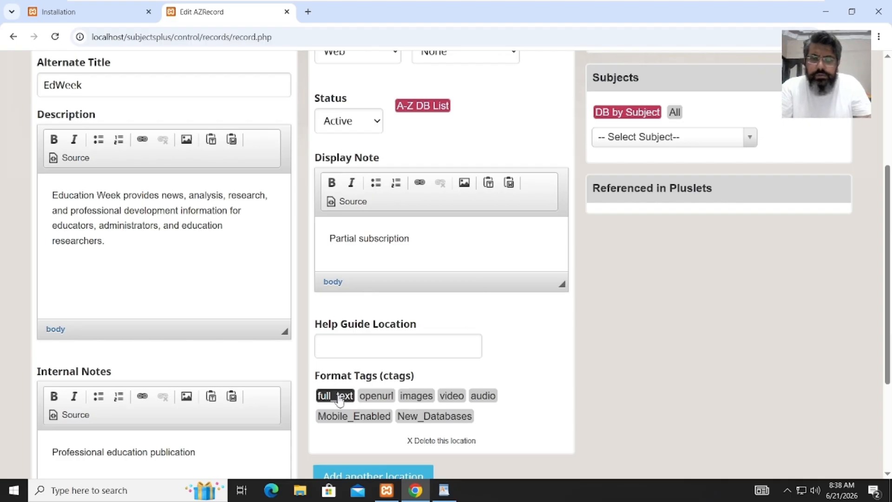
left_click(374, 401)
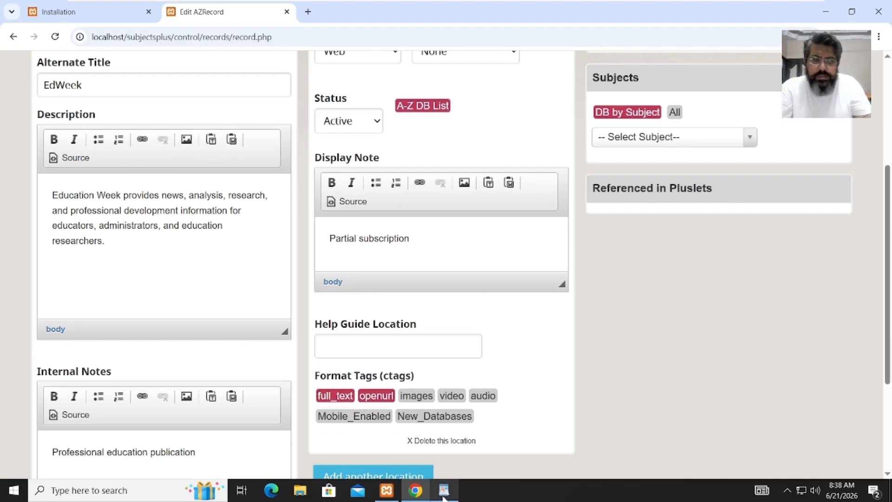
mouse_move(444, 495)
left_click(450, 460)
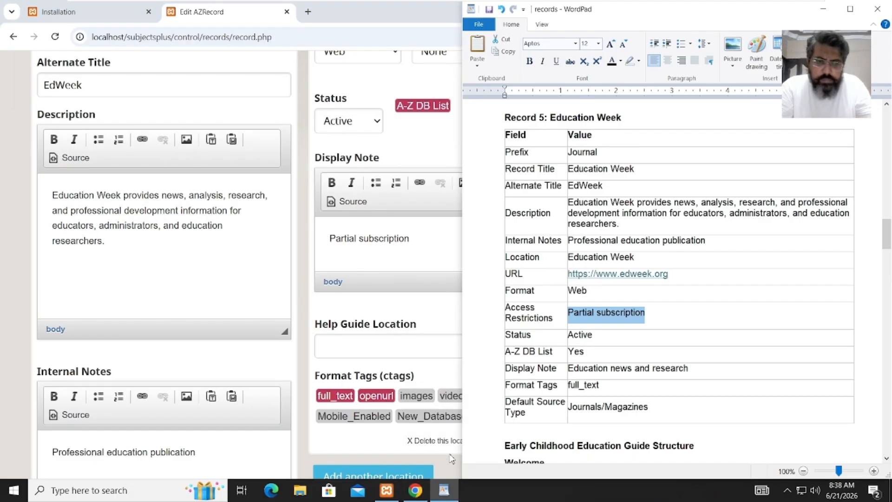
left_click(412, 489)
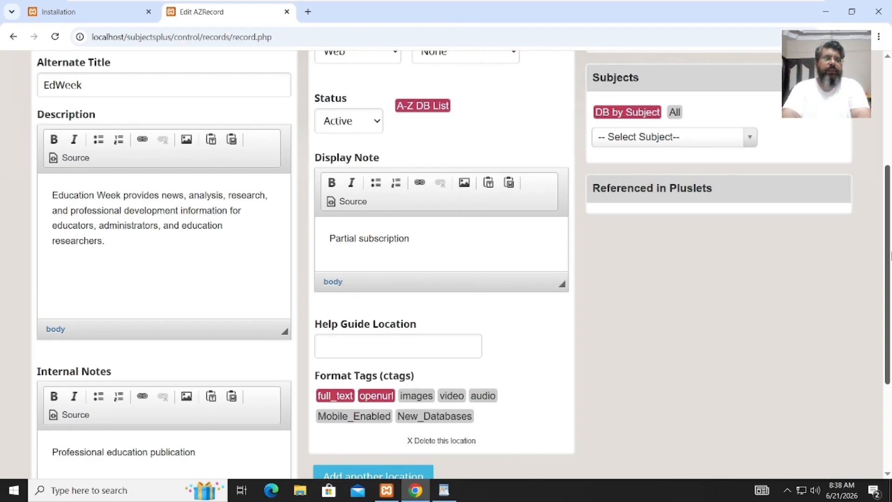
left_click_drag(888, 235, 890, 170)
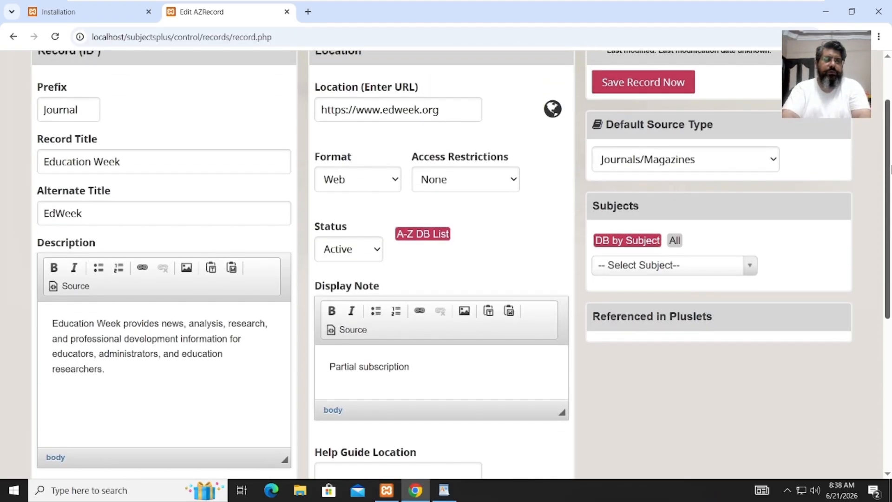
- Give Education Week the General subject, save it as record ID 6, then go to Guides
left_click(616, 268)
left_click(634, 349)
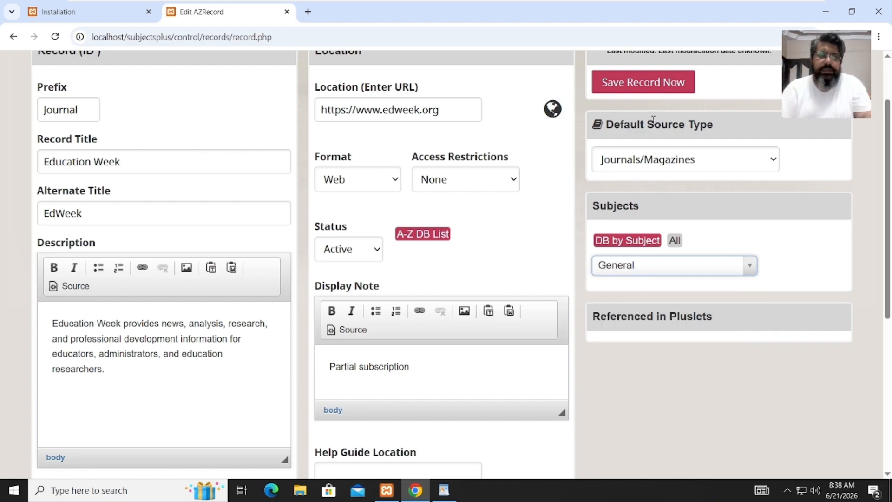
left_click(645, 88)
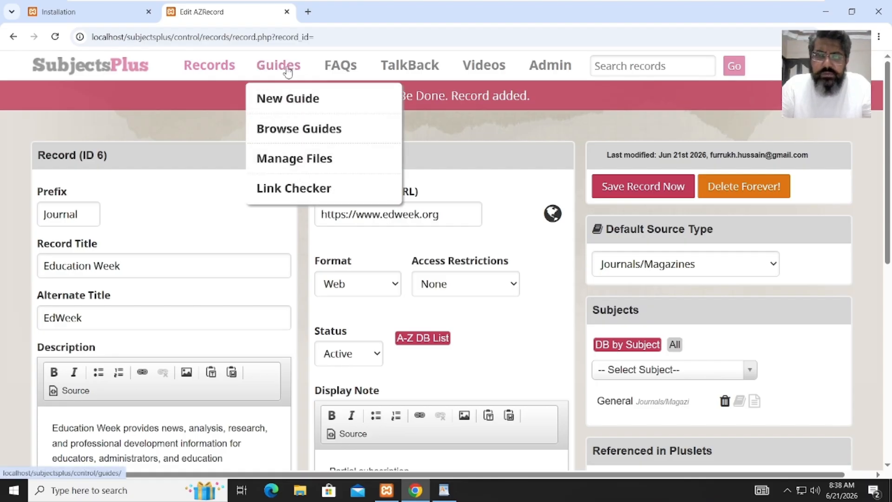
left_click(288, 70)
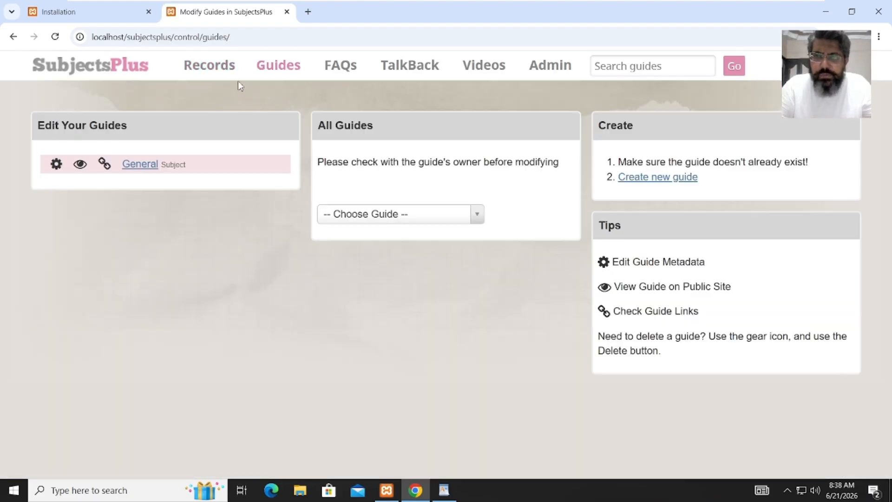
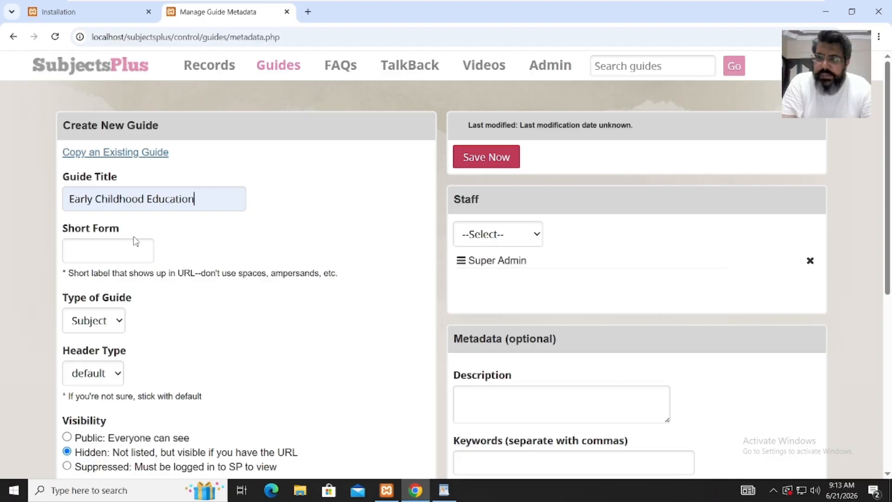
- Enter ECD as the guide's short form
left_click(124, 246)
left_click(111, 302)
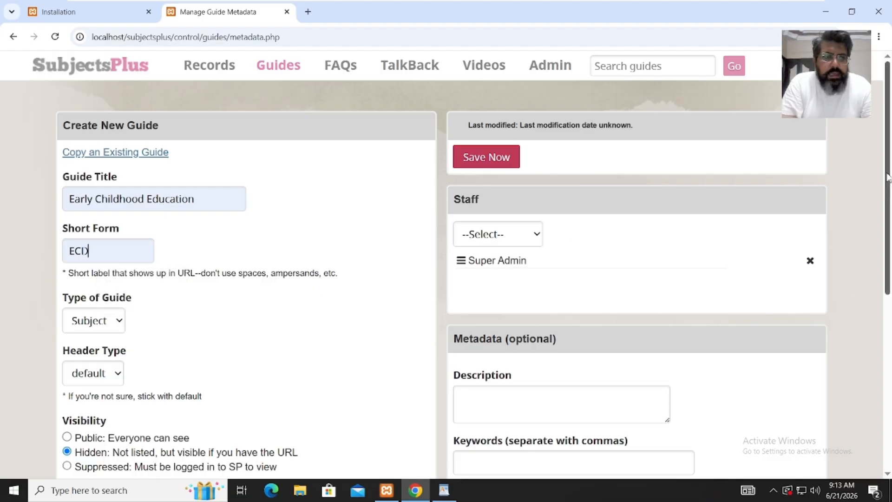
scroll(797, 277, "down", 3)
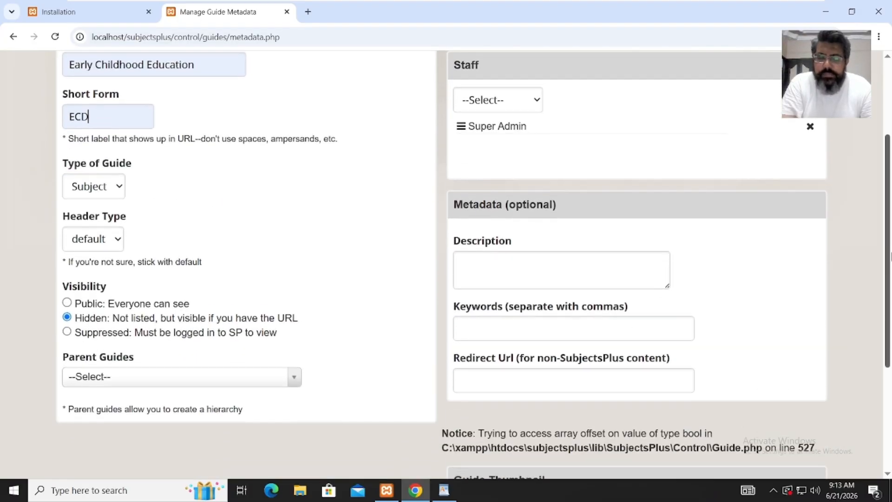
- Keep guide type Subject and the default header, leaving the parent guide unselected
left_click(106, 179)
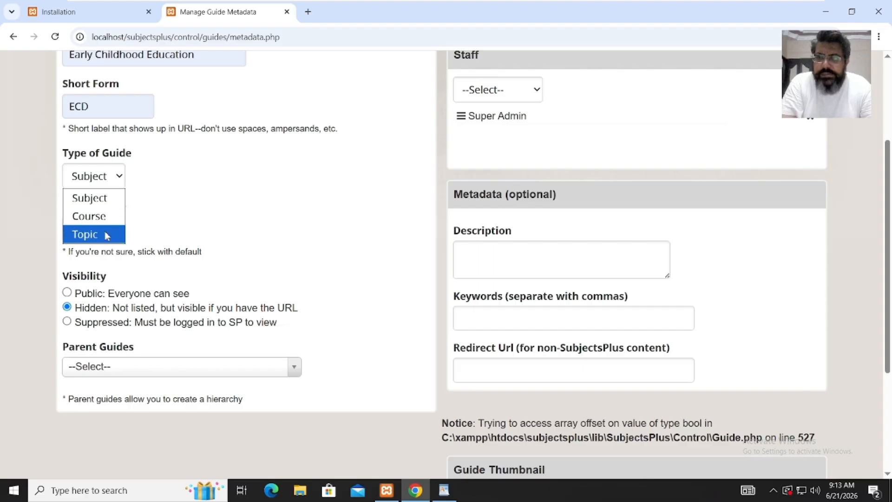
left_click(223, 211)
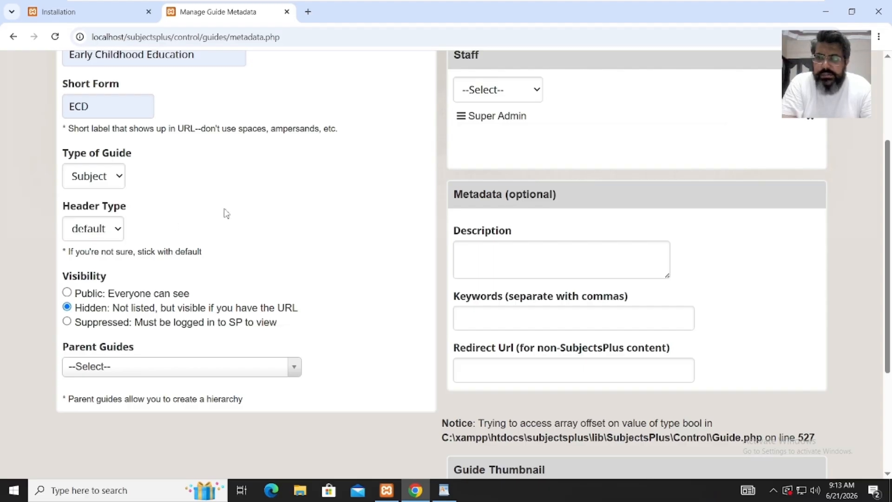
left_click(106, 231)
left_click(205, 232)
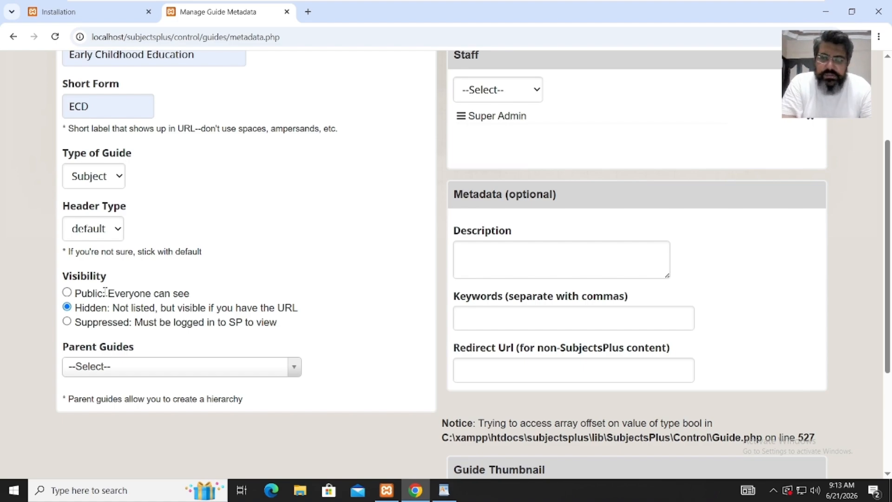
left_click(141, 370)
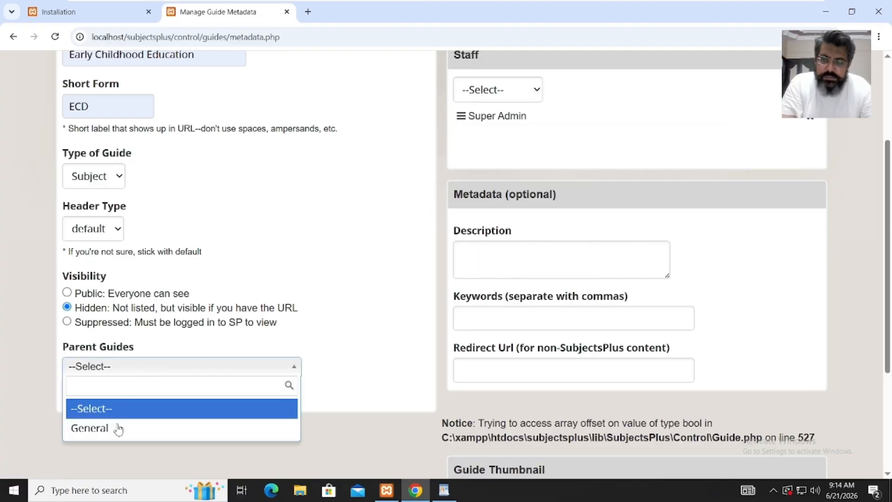
left_click(282, 285)
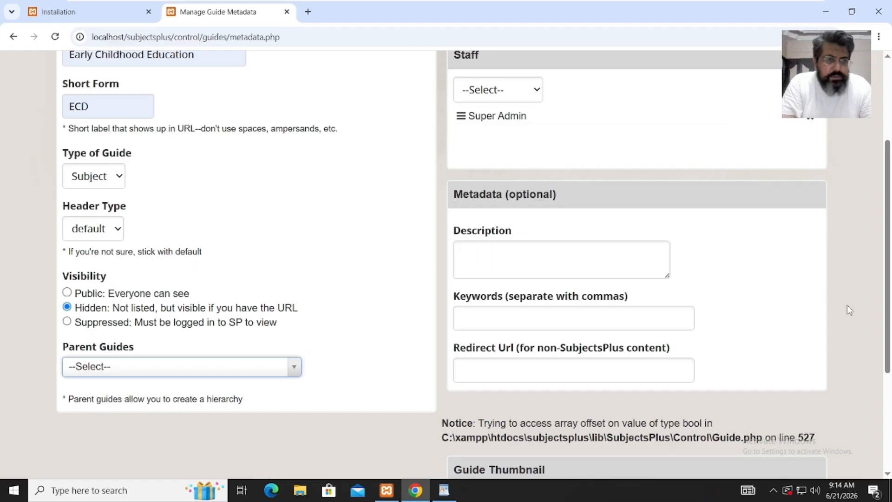
scroll(889, 261, "up", 3)
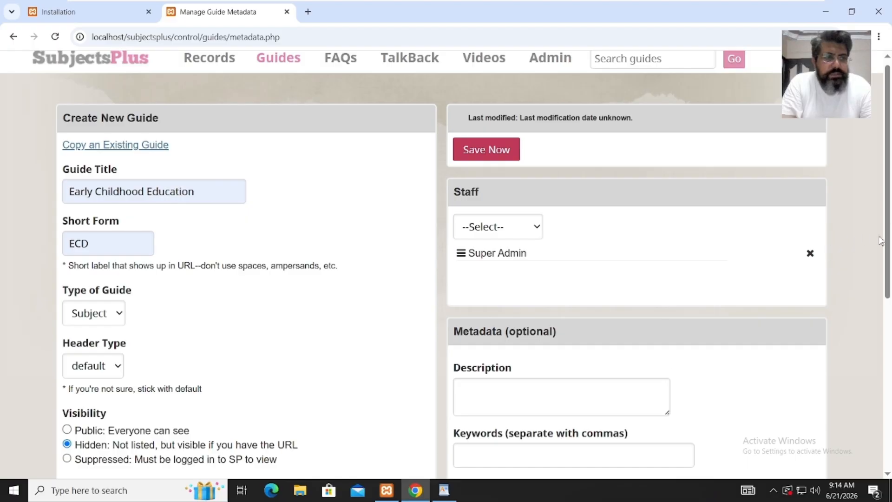
scroll(889, 255, "down", 1)
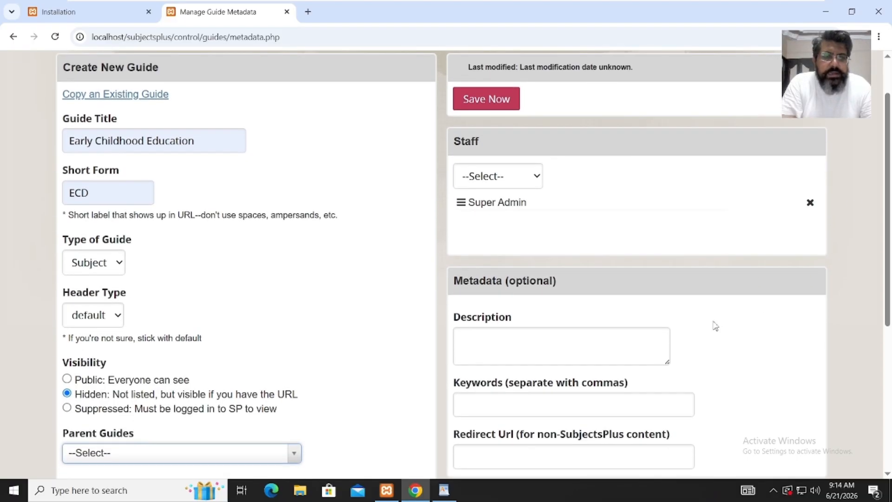
- Write a description saying the subject guide provides the best resources of the topic/subject
left_click(647, 343)
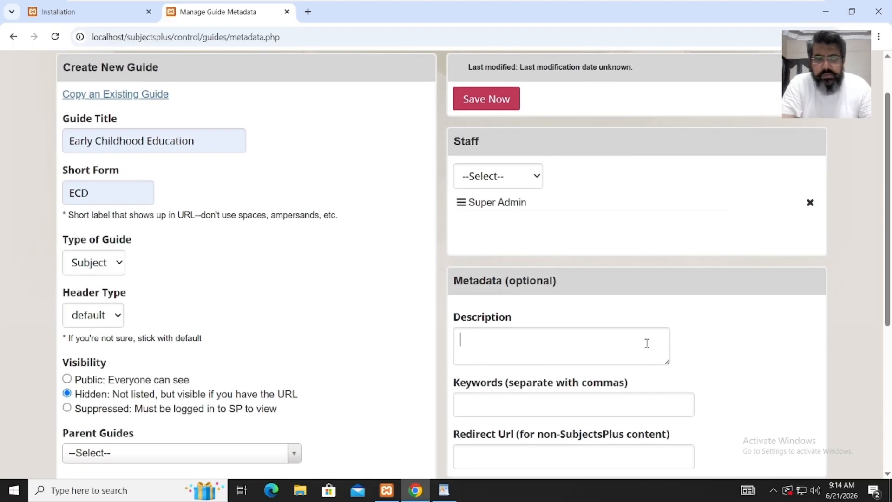
type("This guide")
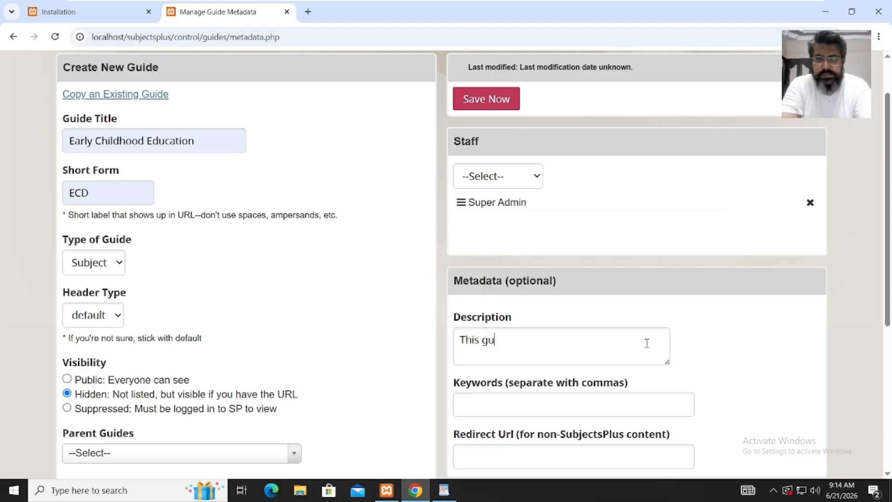
key("BackSpace")
key("BackSpace")
key("BackSpace")
key("BackSpace")
key("BackSpace")
key("BackSpace")
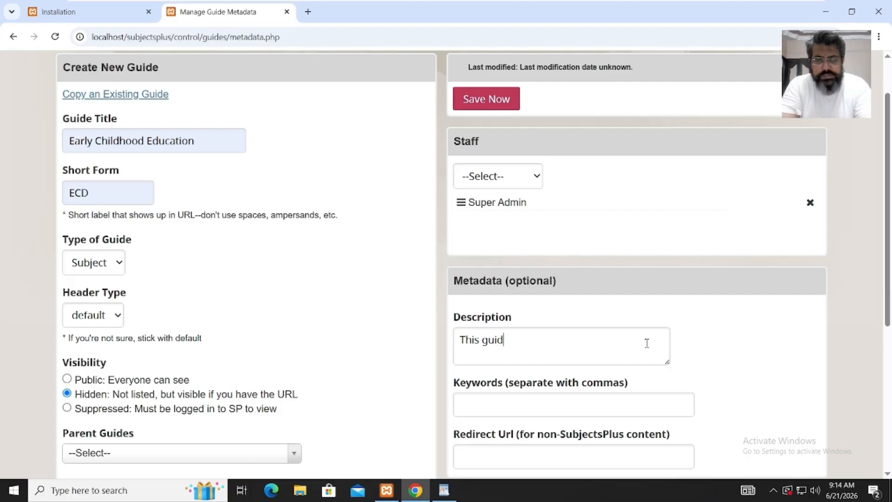
type("su")
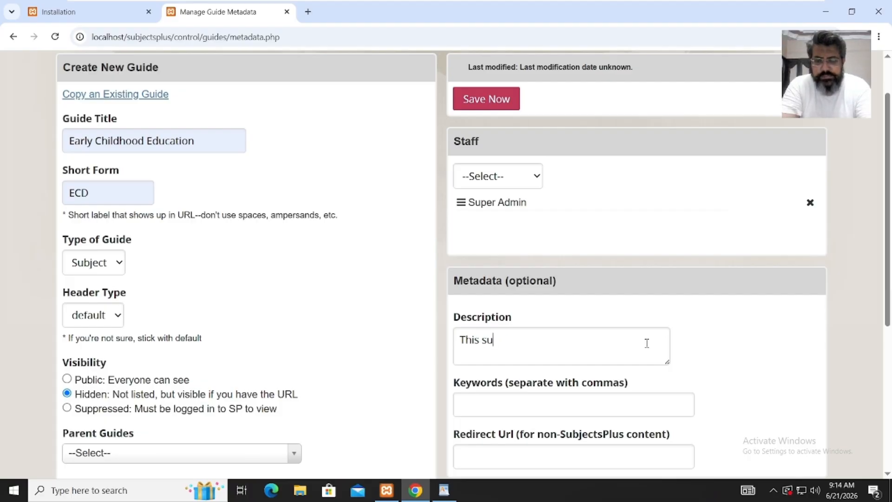
type("bject guide provide you ")
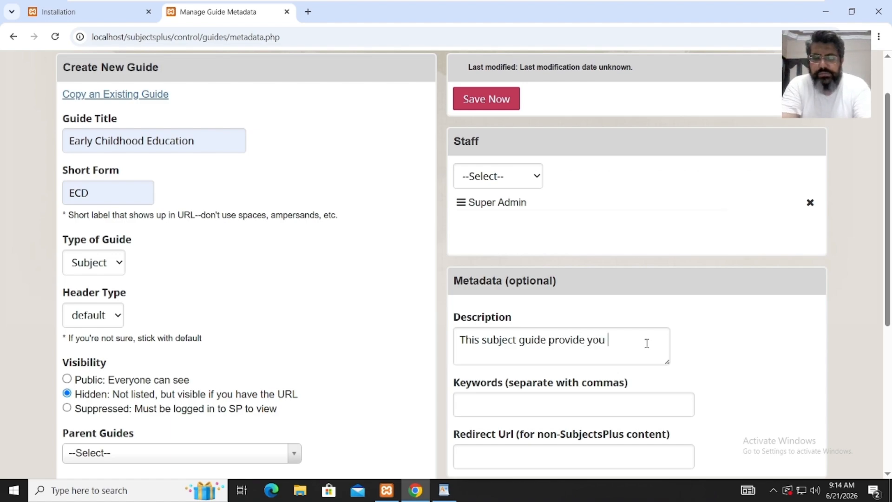
type("the best")
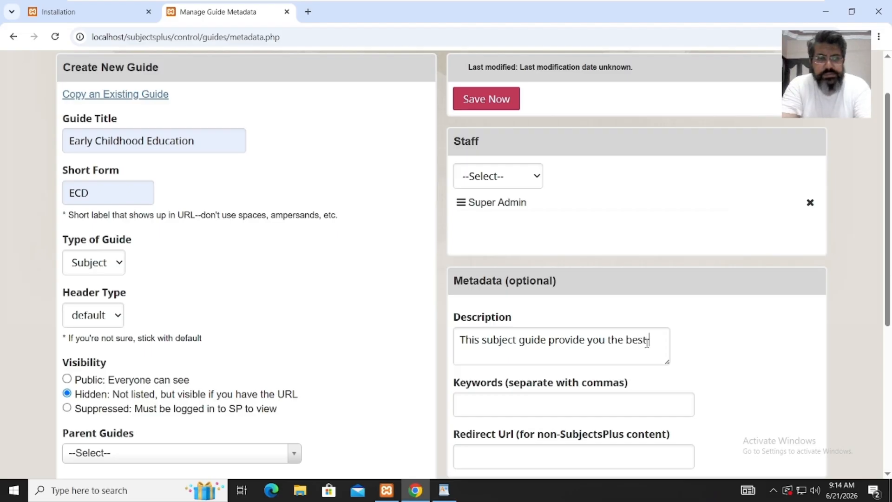
type(" resou")
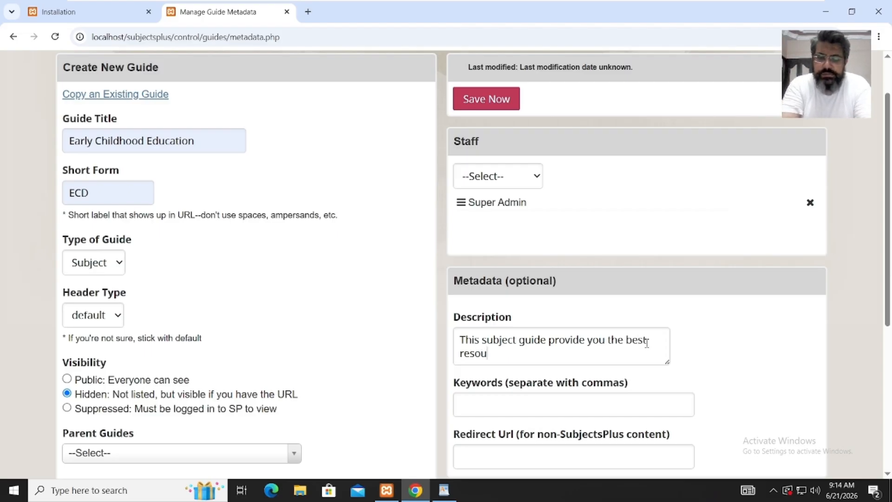
type("rces of the topic")
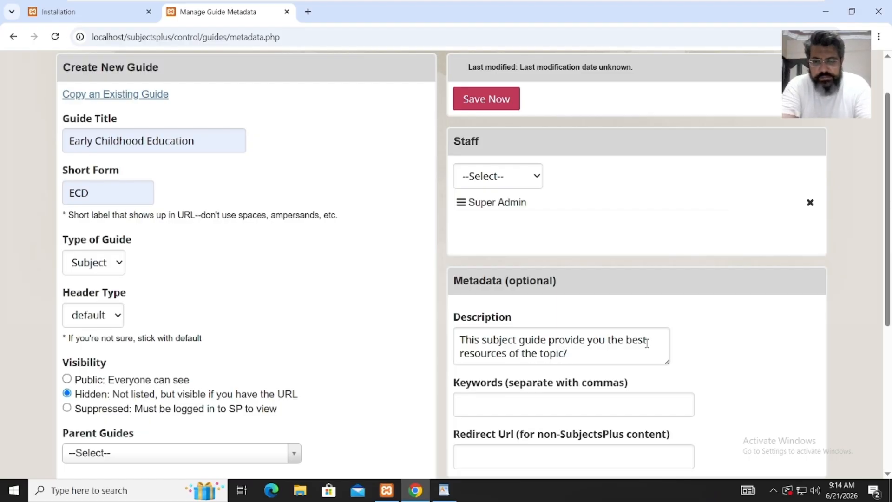
type("bject")
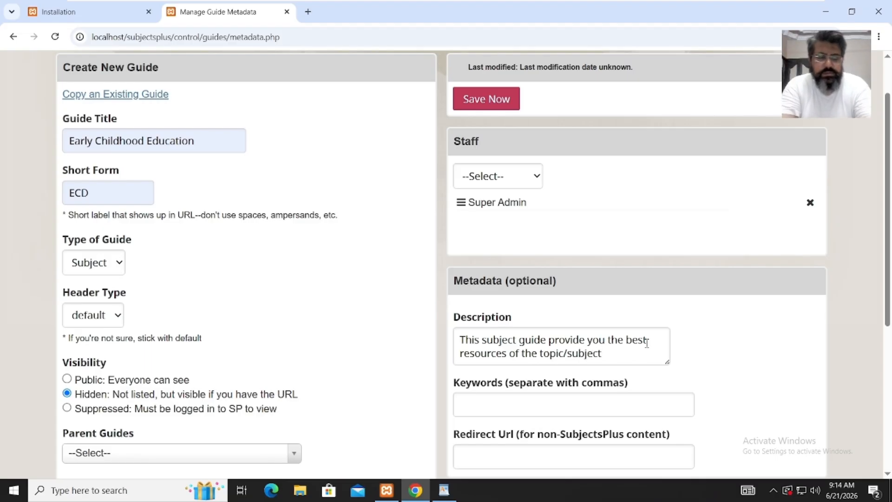
- Fill in the autofilled early childhood education keywords and save the new guide
left_click(589, 406)
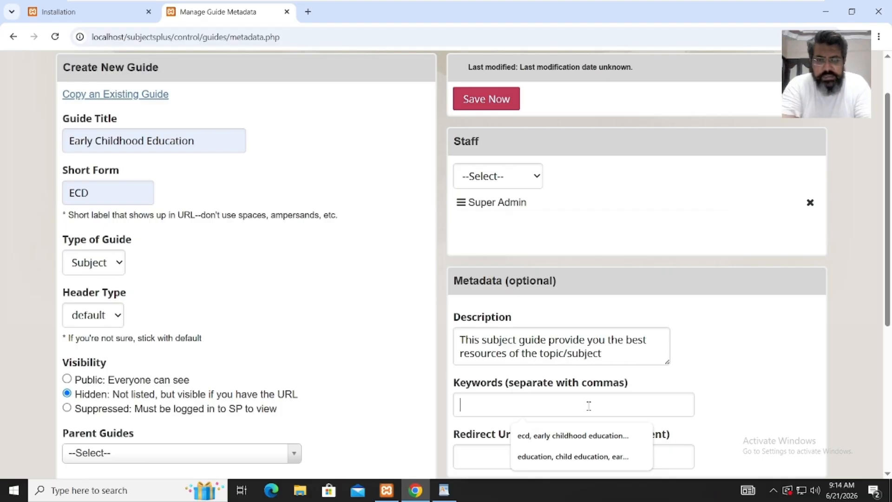
left_click(586, 456)
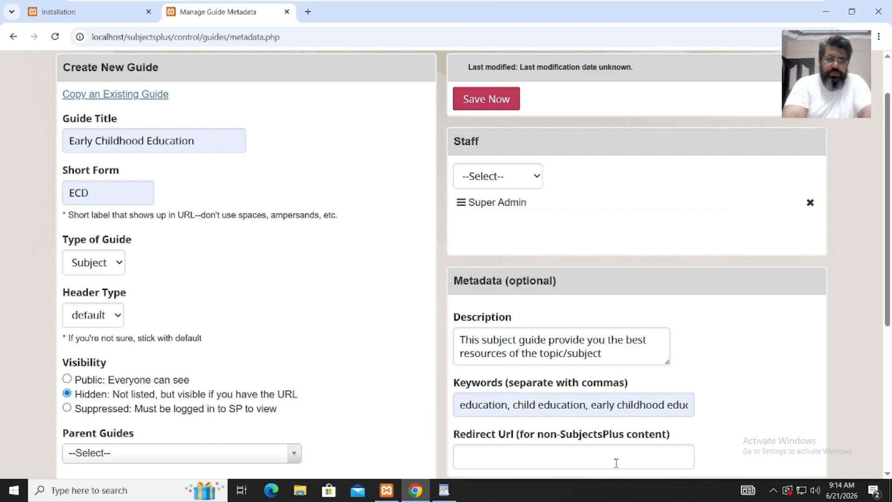
left_click_drag(888, 335, 890, 465)
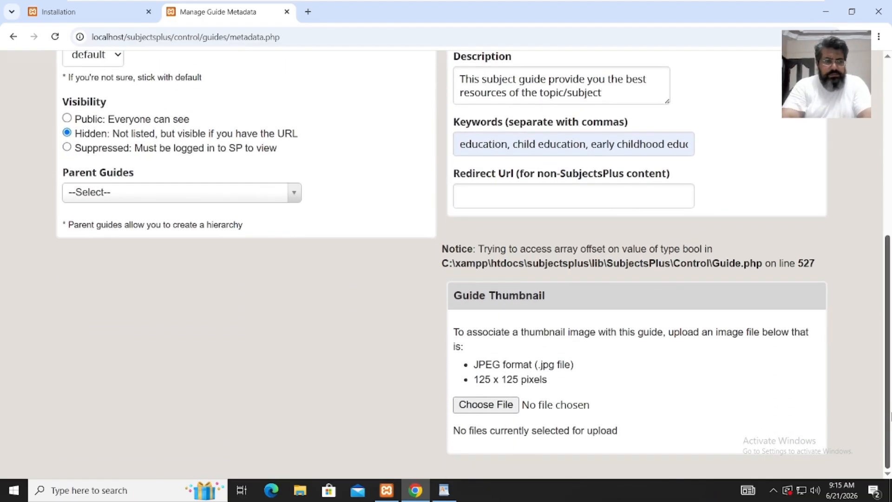
left_click_drag(888, 408, 889, 218)
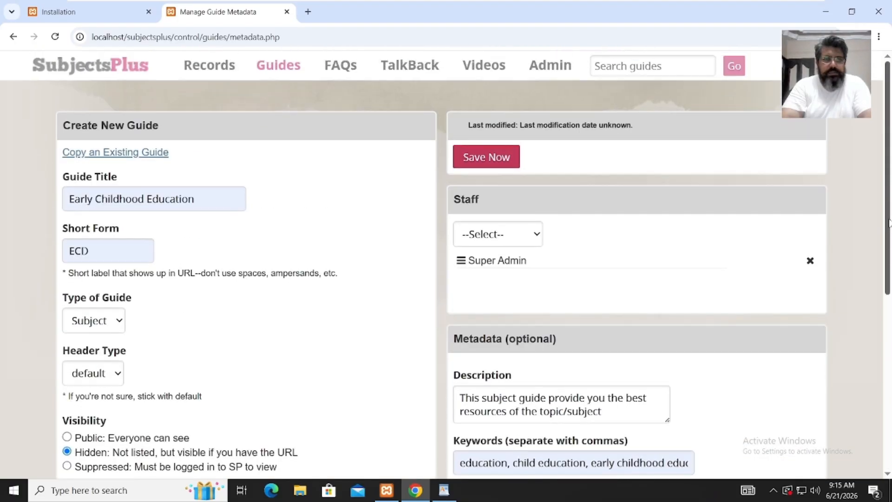
left_click(477, 165)
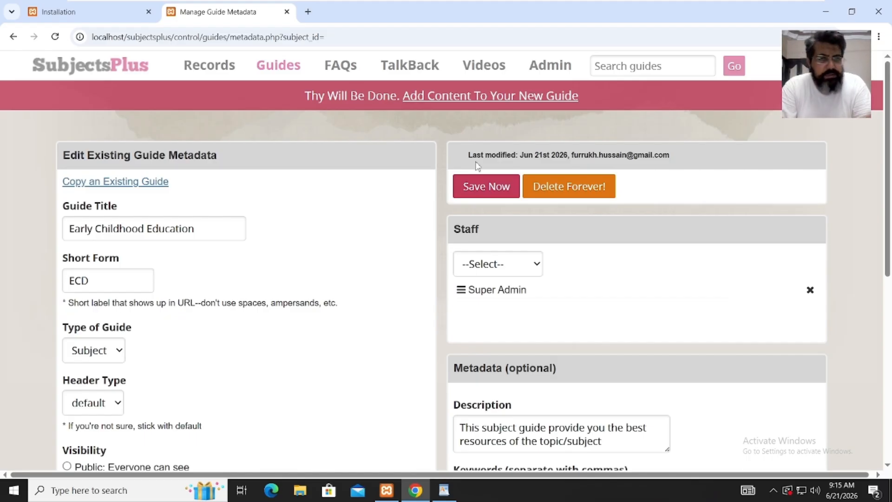
- Open the new guide's editor and briefly preview its public page
left_click(481, 103)
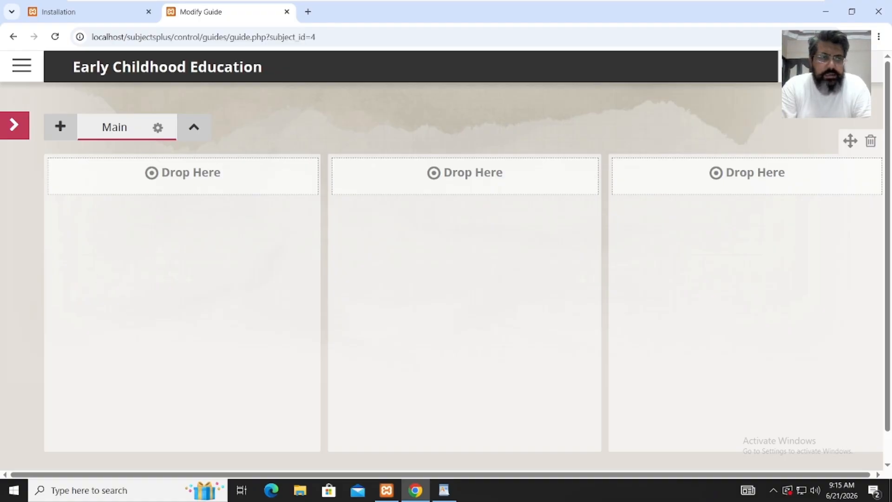
left_click(798, 68)
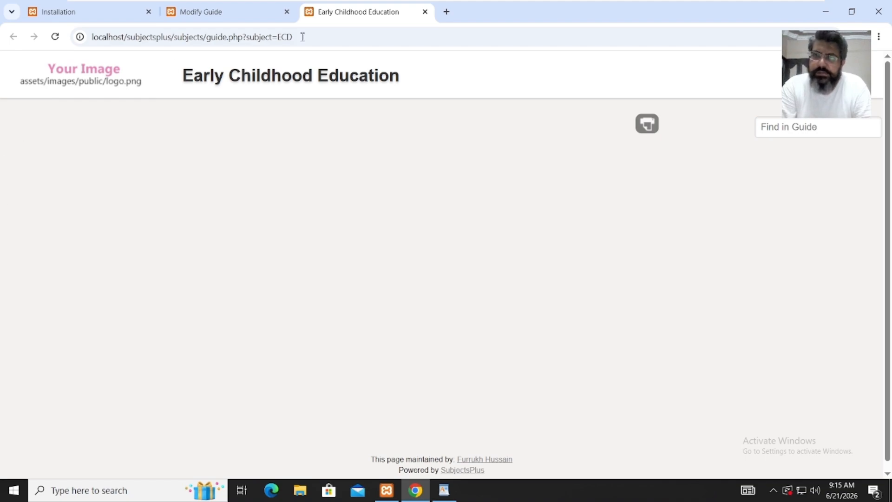
left_click(425, 12)
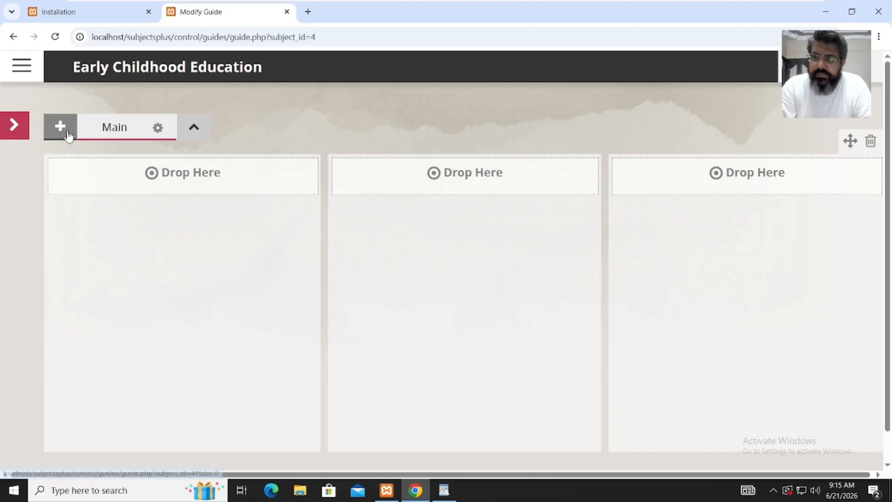
- Add a publicly visible tab titled 'About ECD' next to Main
left_click(65, 133)
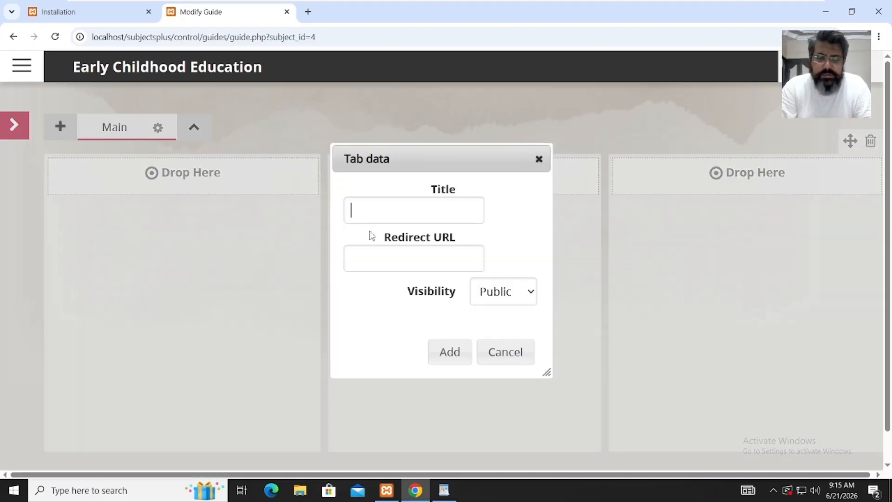
type("About")
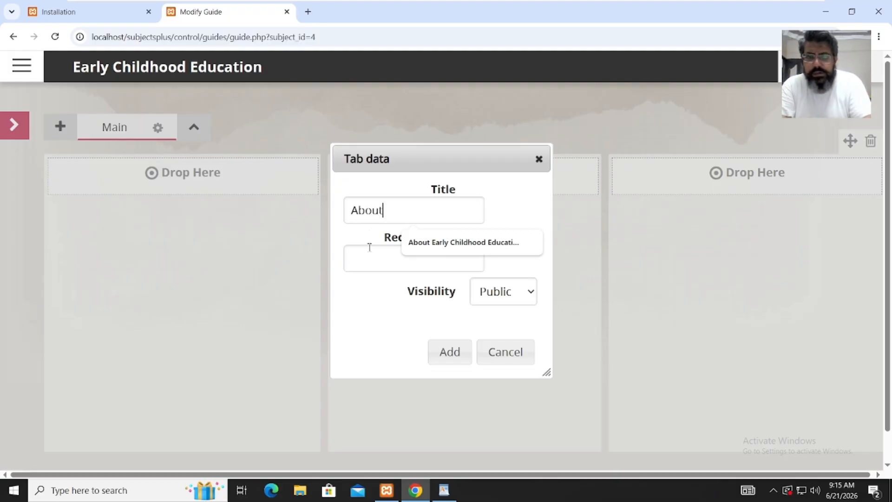
type(" ECD")
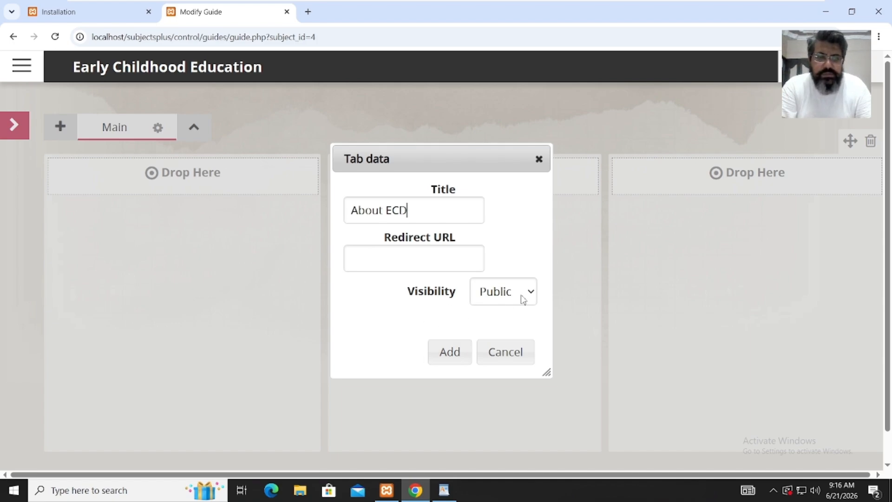
left_click(456, 353)
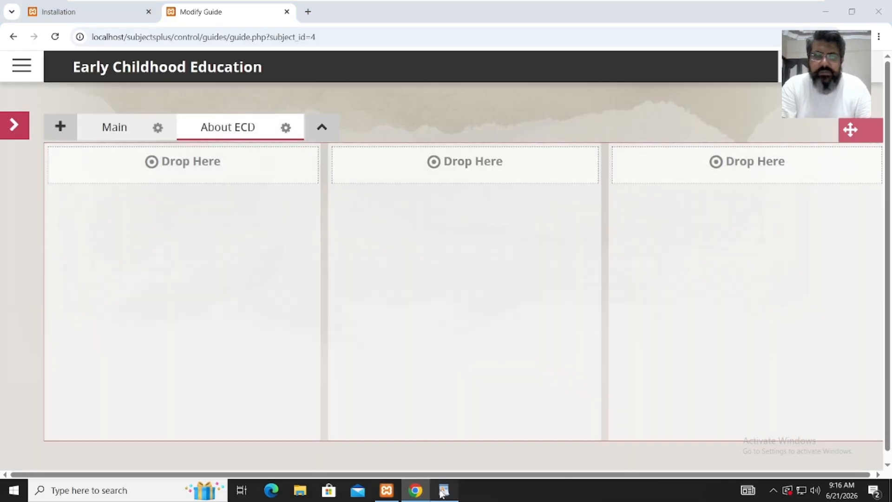
left_click(443, 490)
- Copy 'Find Articles' from the WordPad plan and create a tab with that title
left_click(645, 309)
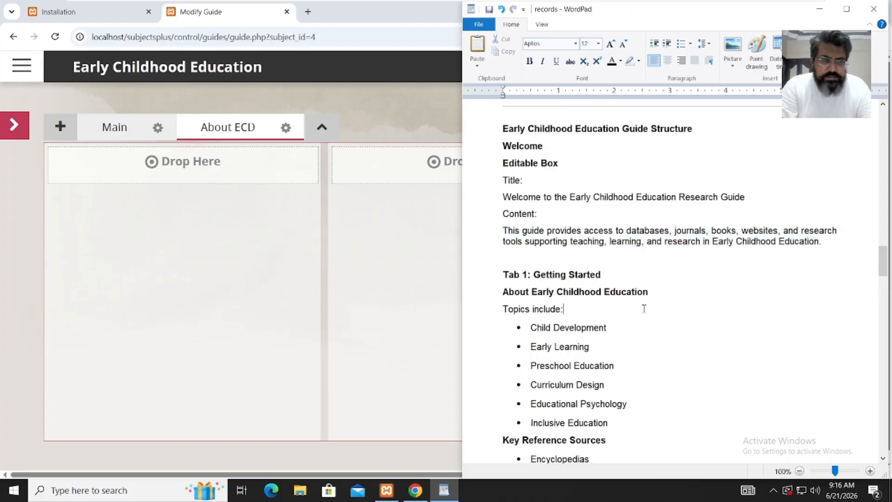
left_click_drag(888, 272, 888, 288)
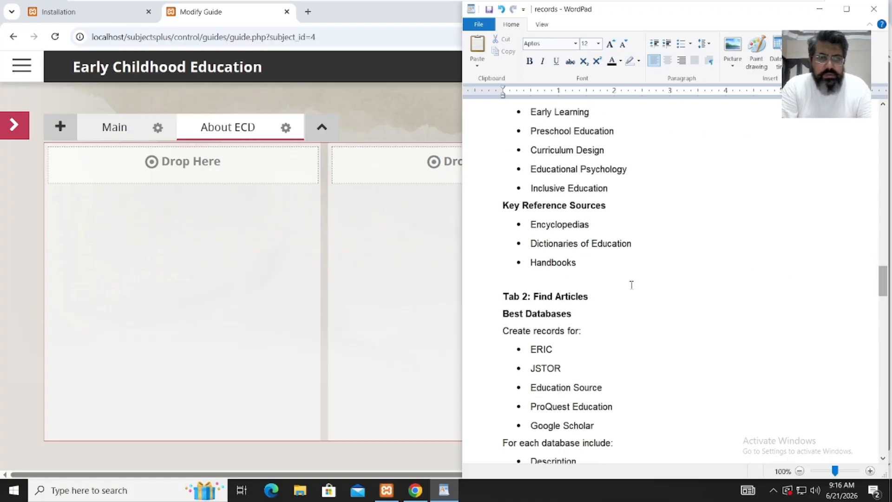
left_click_drag(590, 296, 538, 301)
key("ctrl+c")
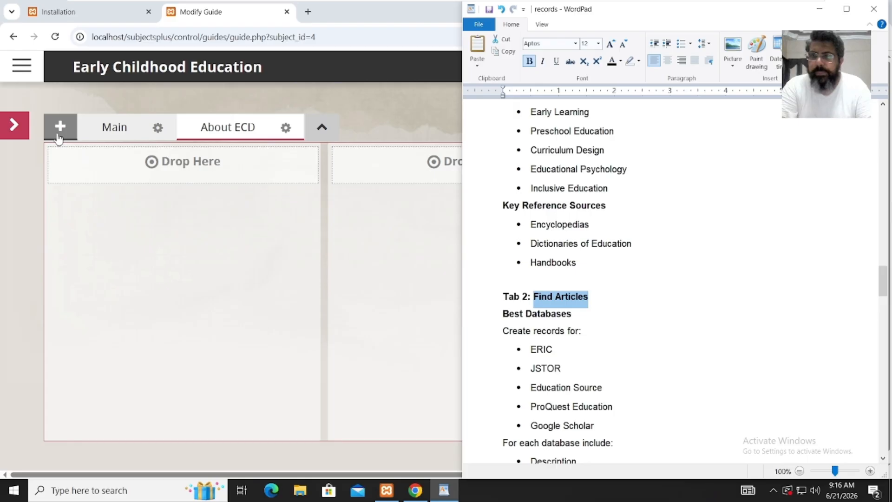
left_click(58, 137)
left_click(362, 207)
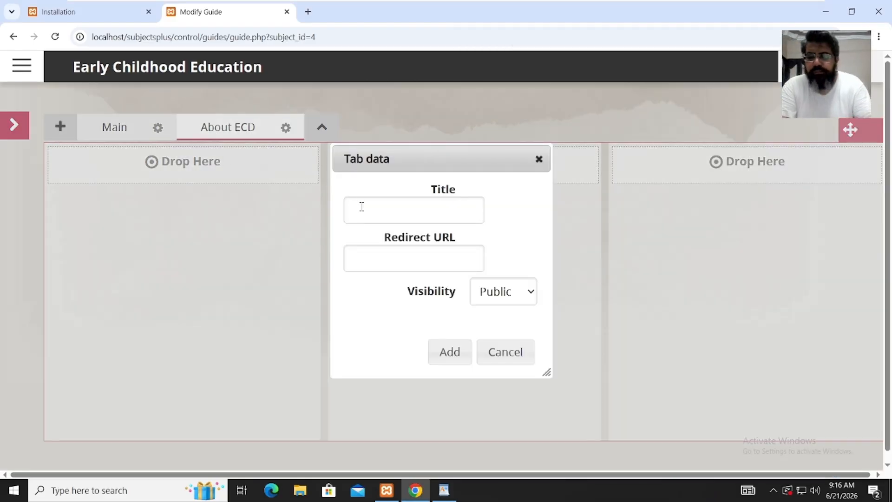
key("ctrl+v")
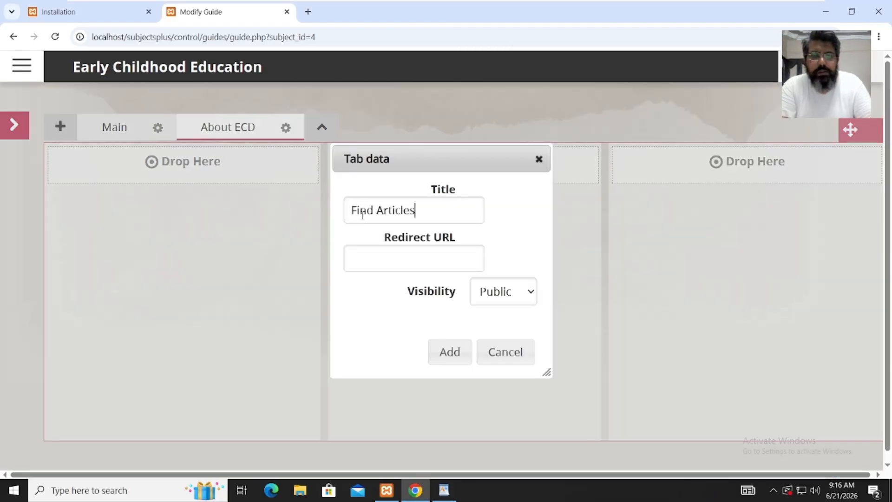
left_click(456, 355)
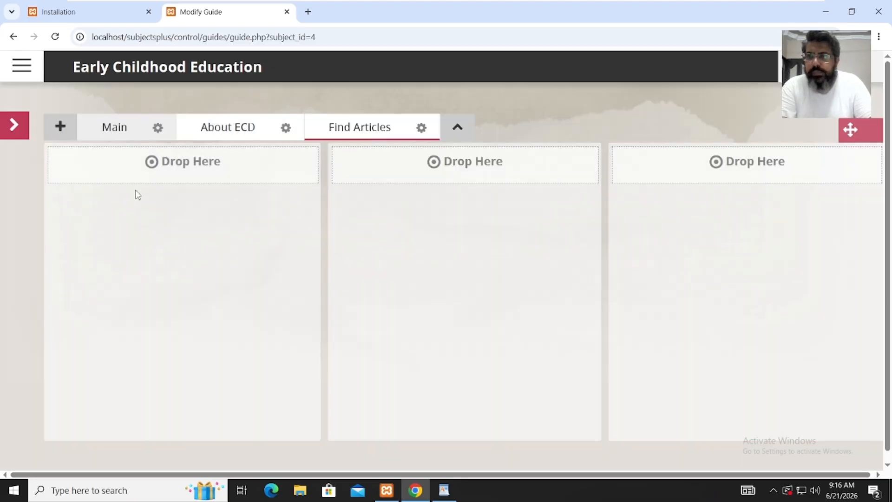
- Copy 'Books & eBooks' from the plan and create a tab with that title
left_click(63, 130)
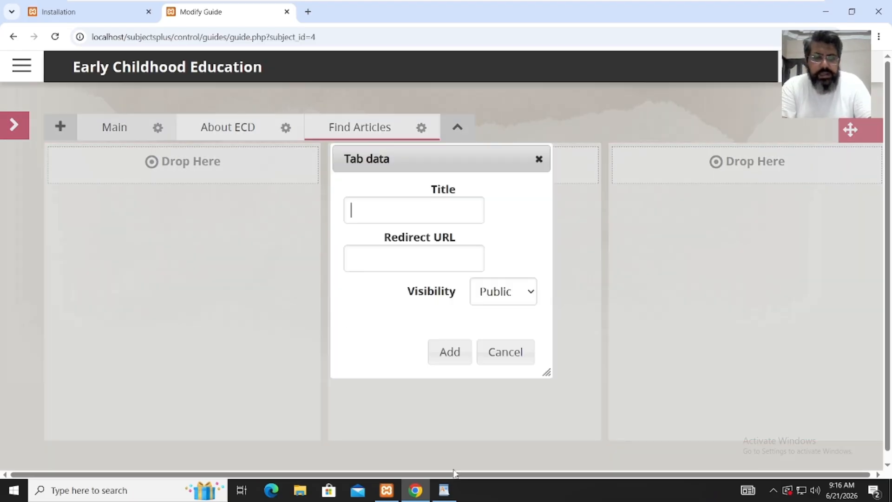
left_click(444, 491)
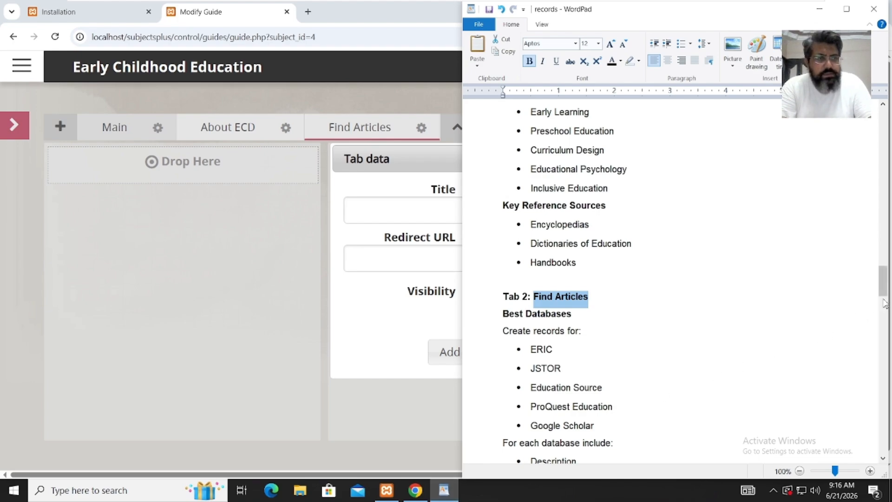
left_click_drag(885, 302, 885, 323)
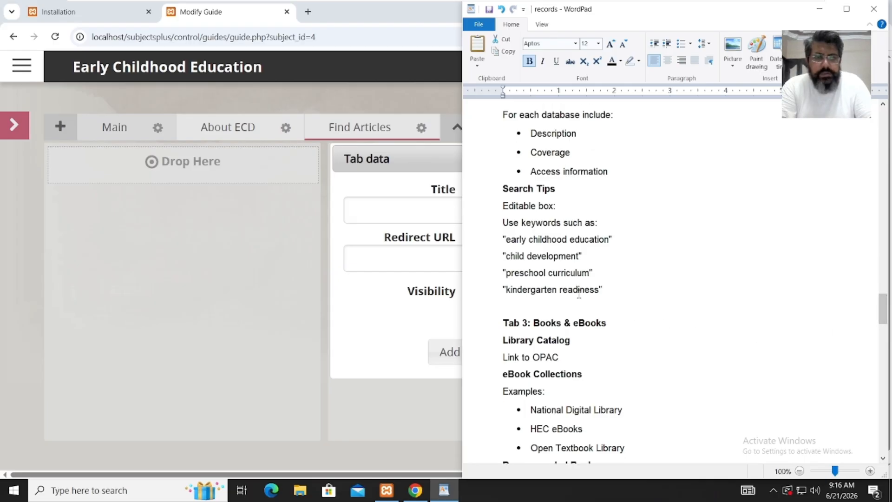
left_click_drag(607, 323, 534, 323)
key("ctrl+c")
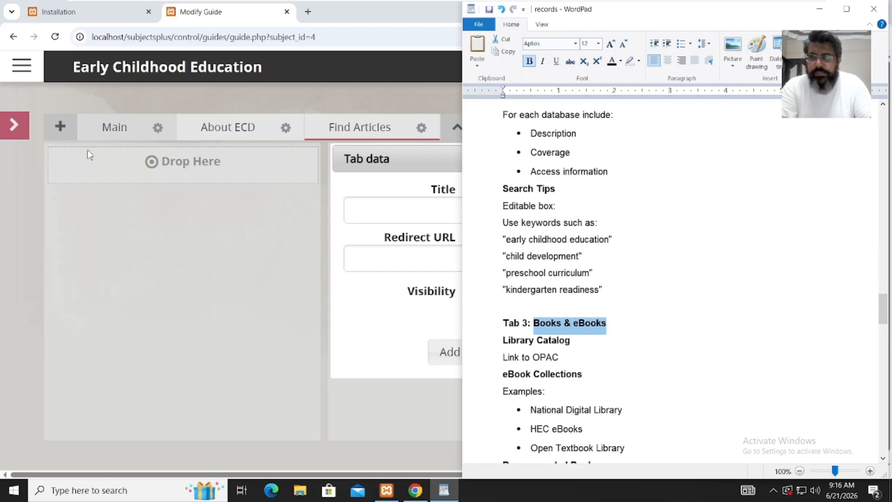
left_click(385, 213)
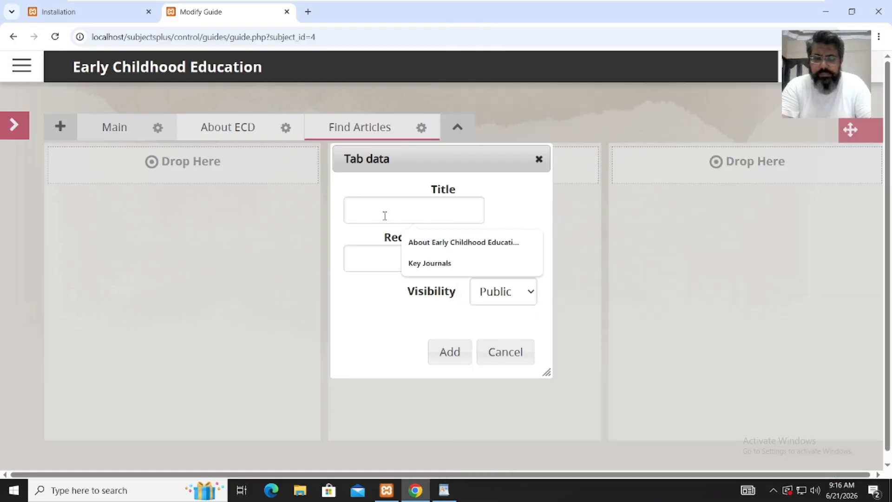
key("ctrl+v")
left_click(466, 355)
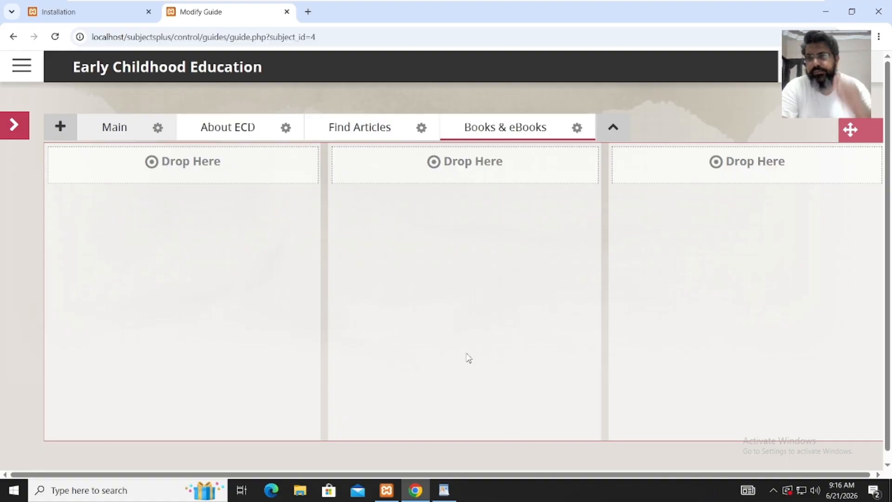
- Copy 'Key Journals' from the plan and create a tab with that title
left_click(68, 134)
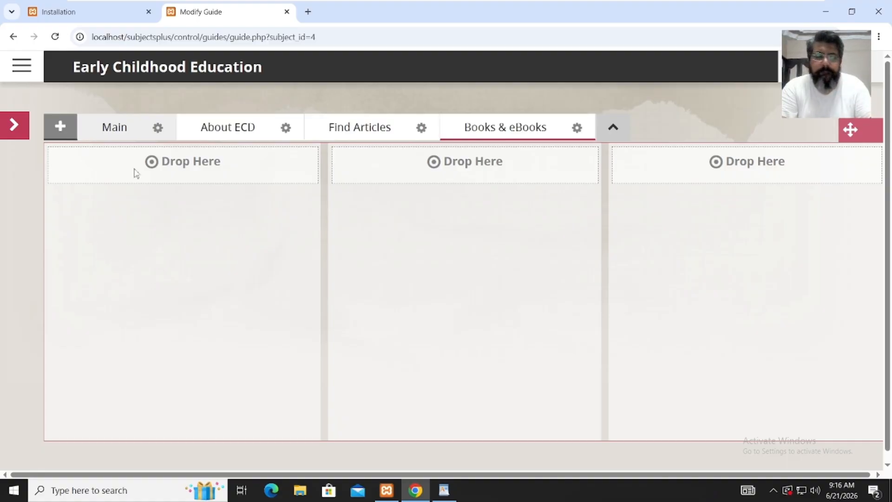
left_click(444, 490)
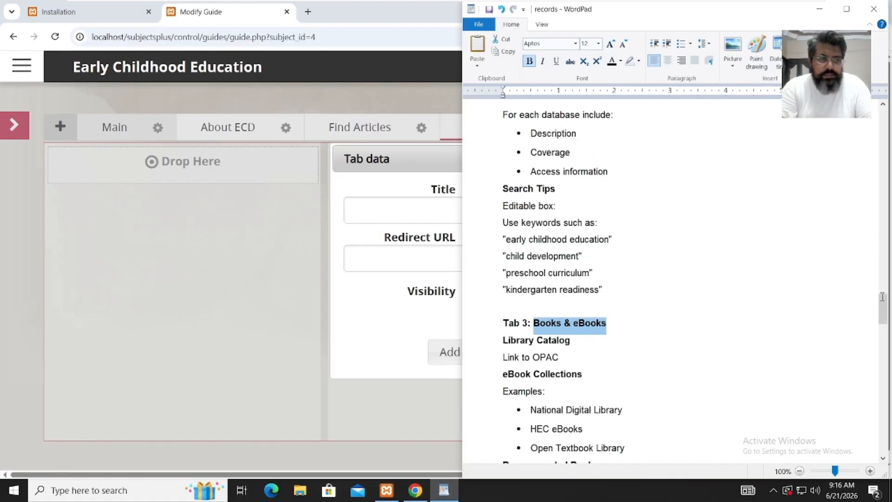
left_click_drag(882, 316, 879, 336)
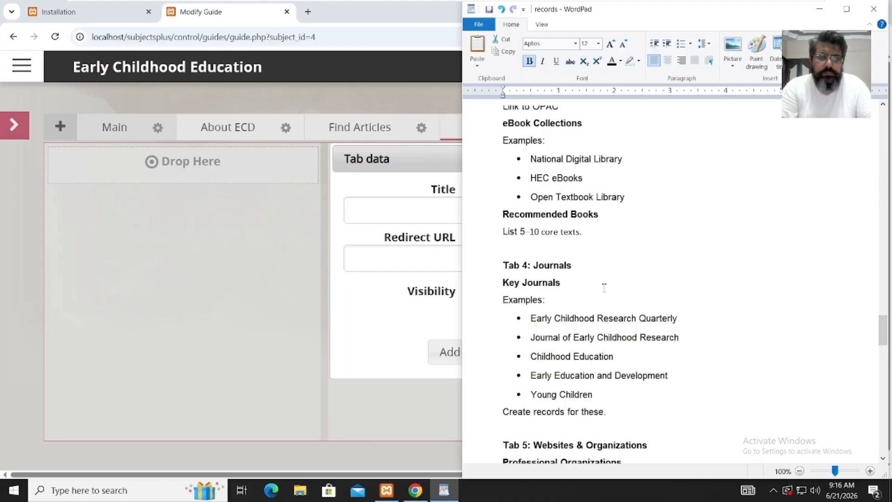
double_click(561, 266)
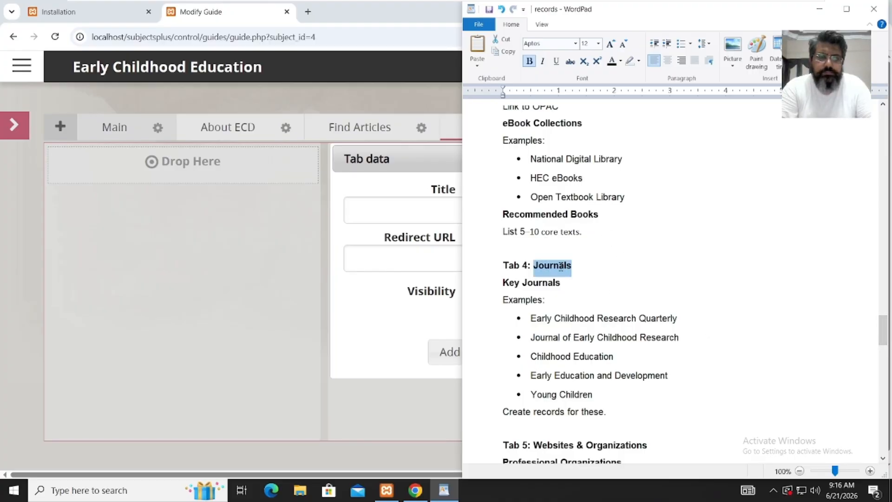
left_click_drag(562, 284, 512, 286)
key("ctrl+c")
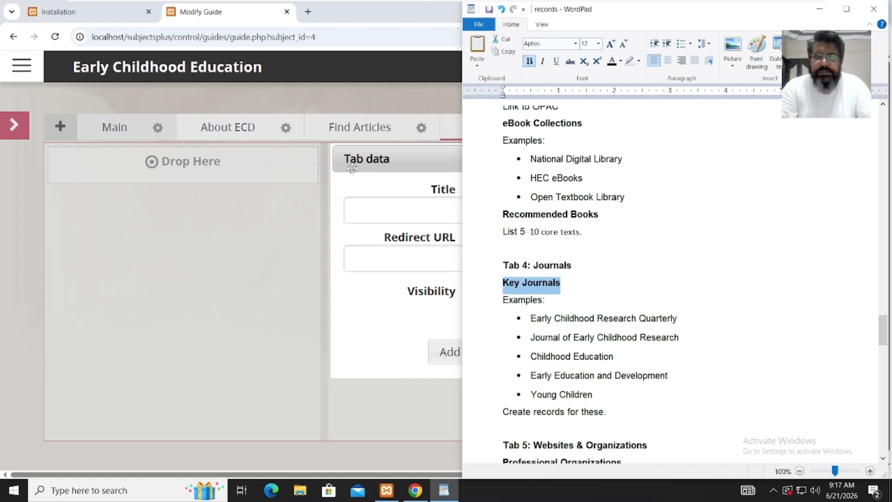
left_click(370, 209)
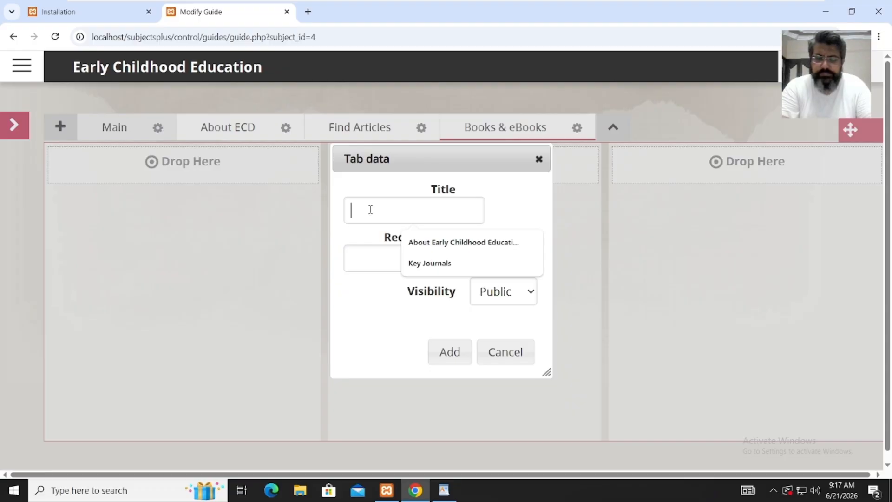
key("ctrl+v")
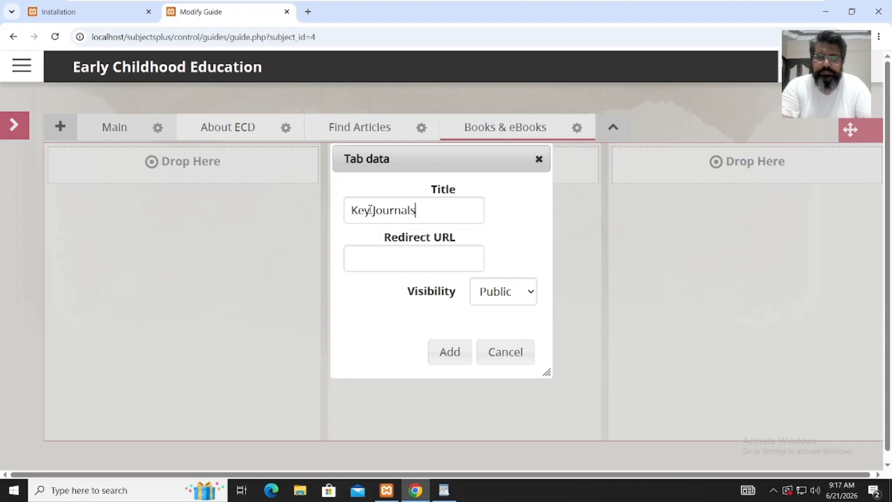
left_click(467, 361)
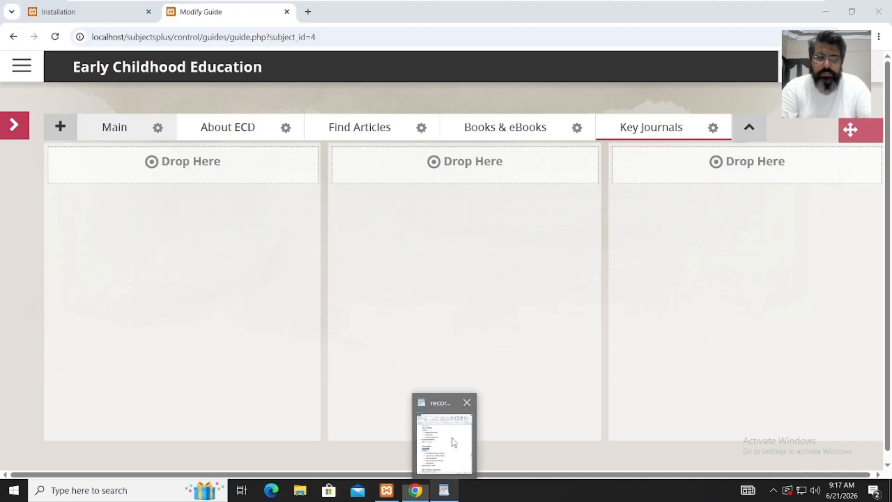
left_click(444, 430)
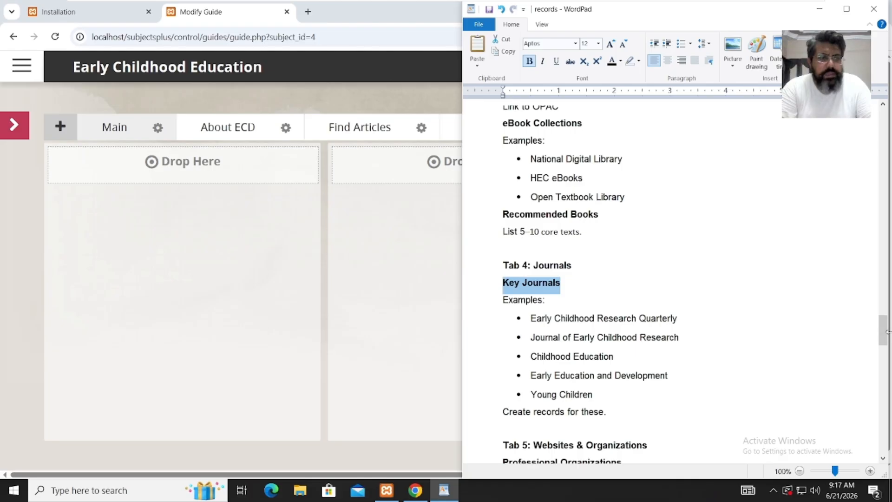
- Review the remaining tab plan in WordPad, then return to the guide editor
left_click_drag(882, 340, 881, 364)
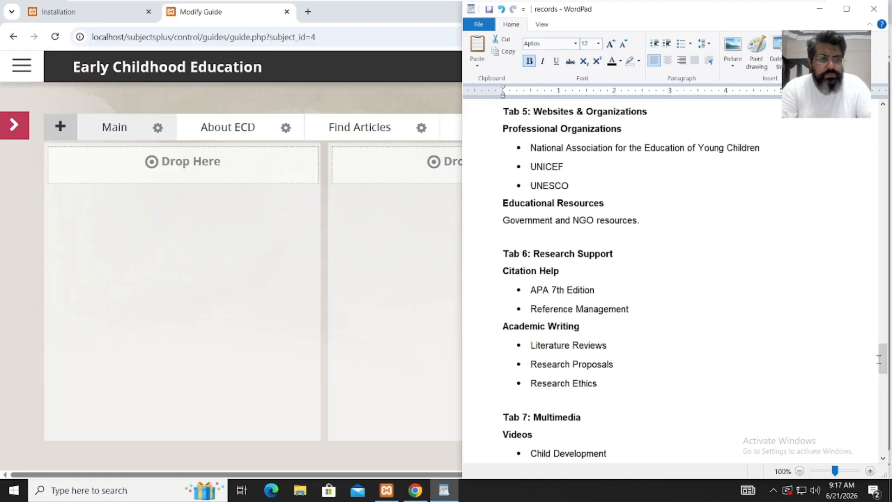
left_click_drag(884, 365, 881, 313)
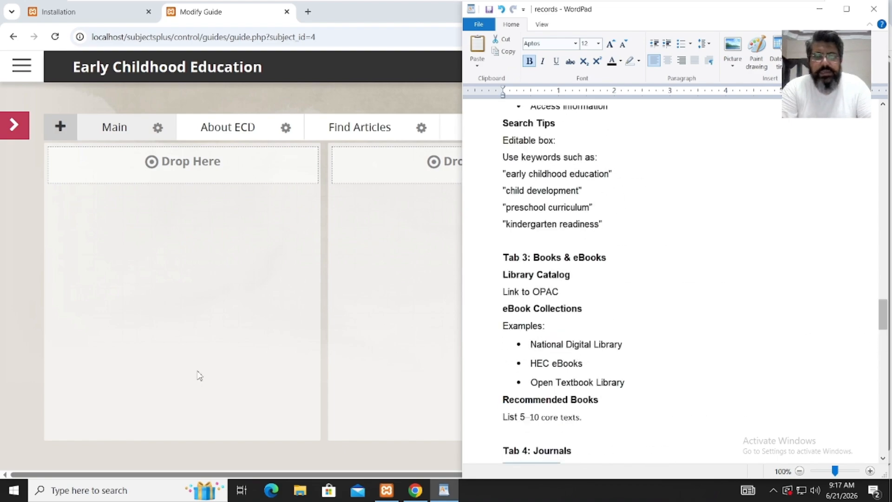
left_click(197, 376)
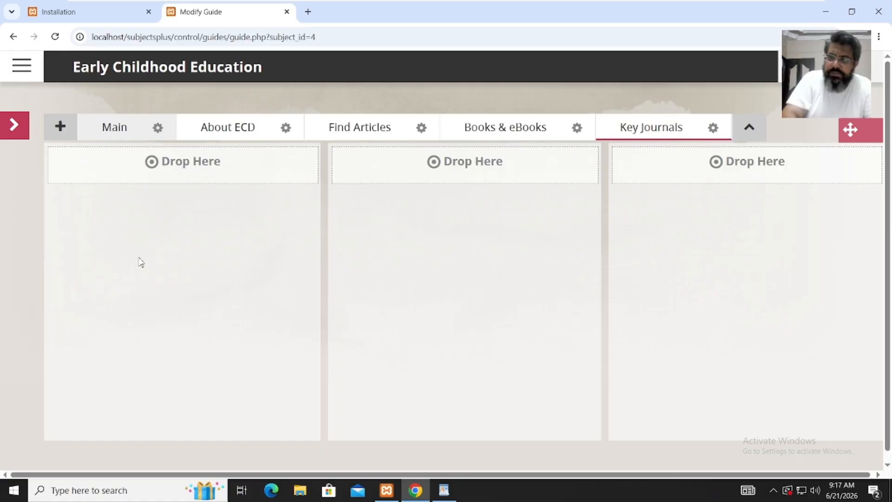
- Open the Add Boxes panel and look through box types from Editable Box to Experts
left_click(15, 130)
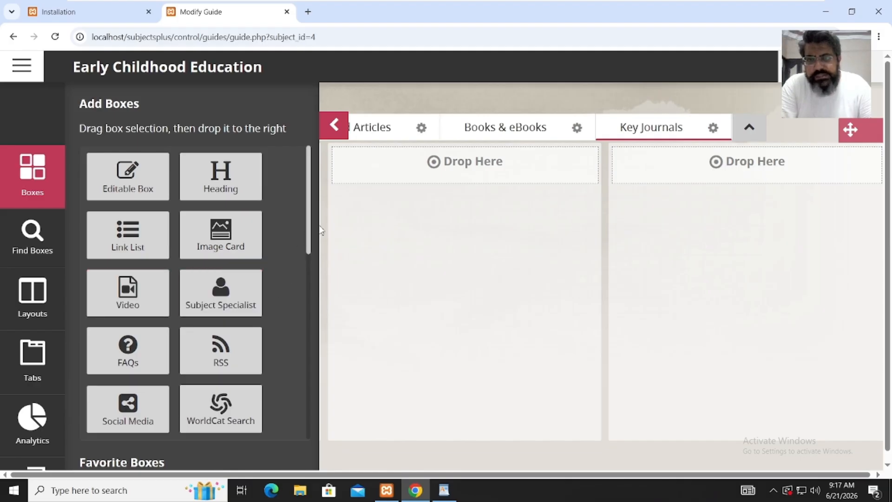
left_click_drag(309, 222, 320, 410)
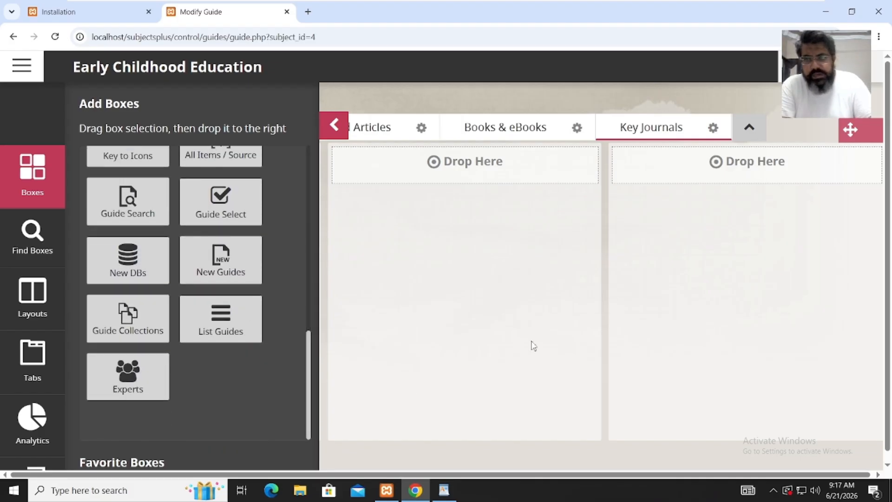
- Add a section with a narrow left and wide right column to the Main tab
left_click(33, 297)
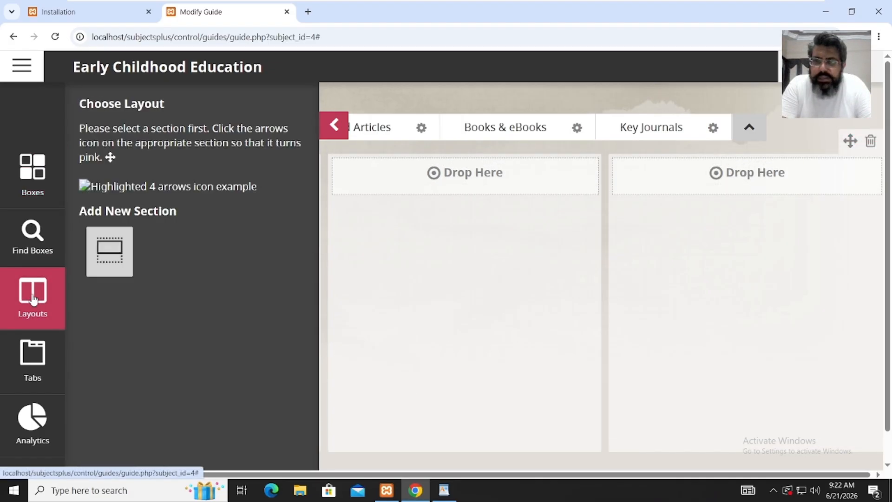
left_click(109, 251)
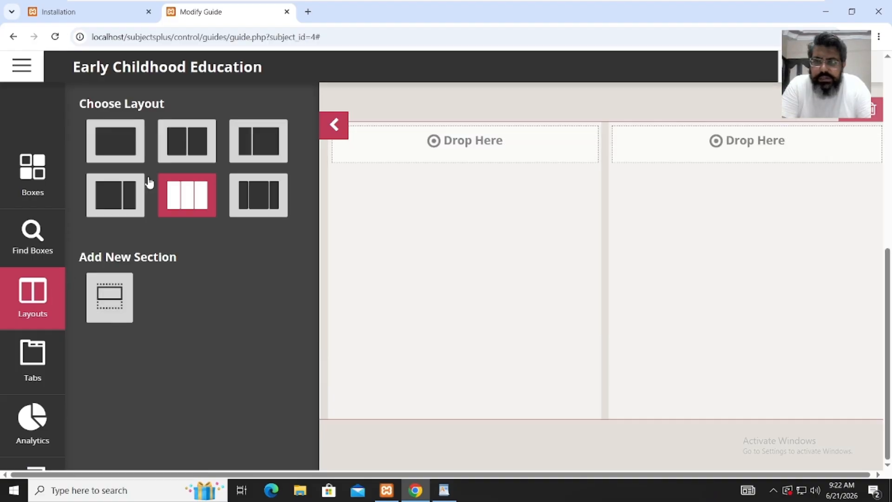
left_click(266, 141)
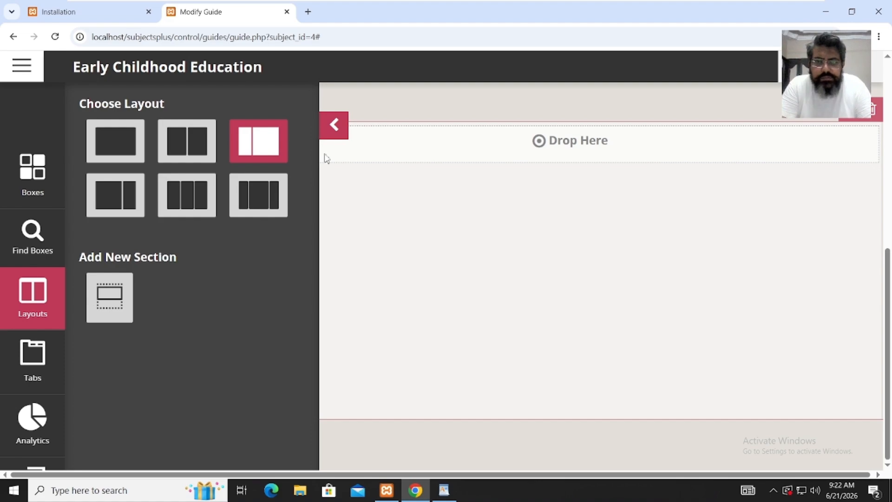
left_click(335, 126)
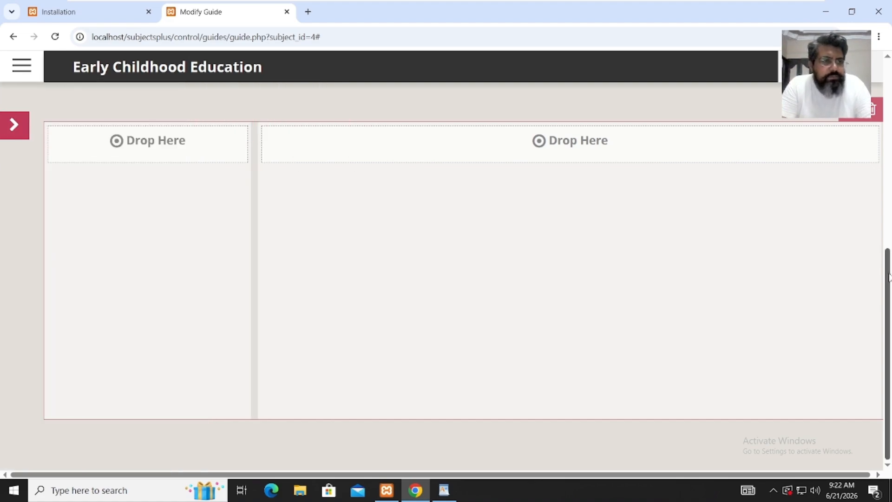
left_click_drag(888, 255, 887, 102)
scroll(887, 103, "down", 2)
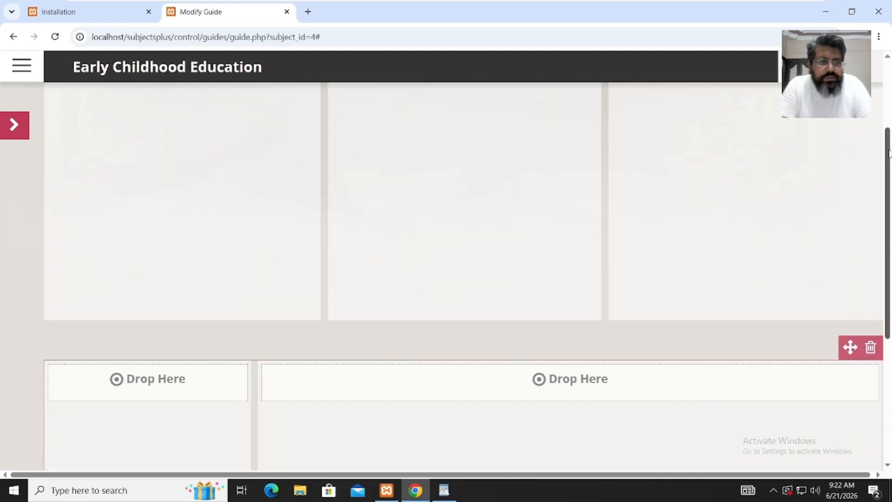
left_click_drag(850, 350, 841, 100)
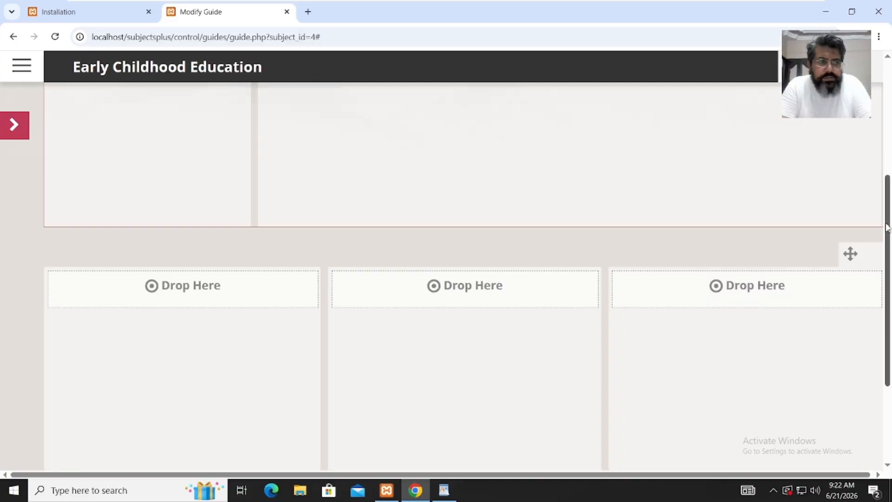
left_click_drag(889, 346, 887, 178)
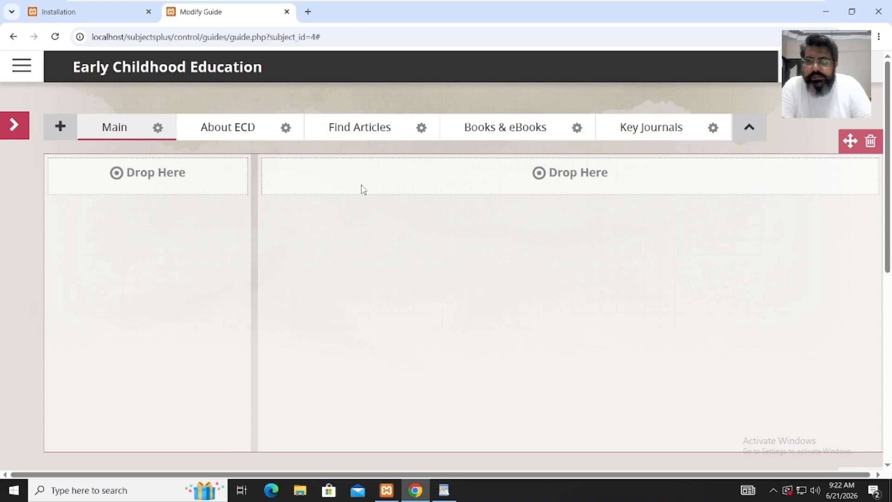
- Place a heading box titled 'Welcome to the Early Childhood Education Research Guide' in the right column
left_click(15, 127)
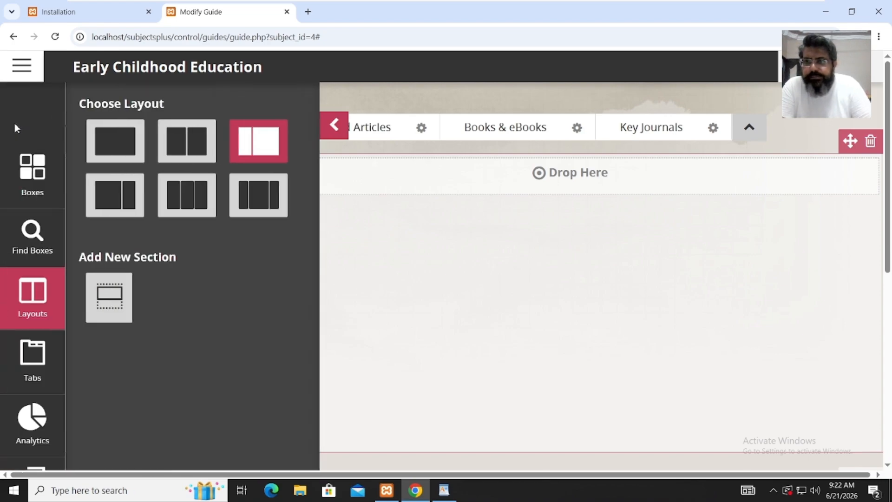
left_click(39, 180)
left_click_drag(231, 182, 416, 189)
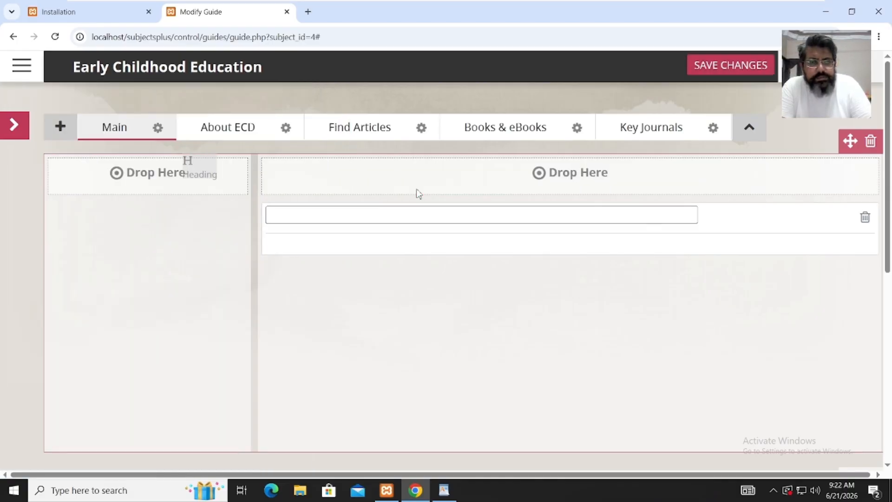
left_click(400, 208)
left_click(389, 242)
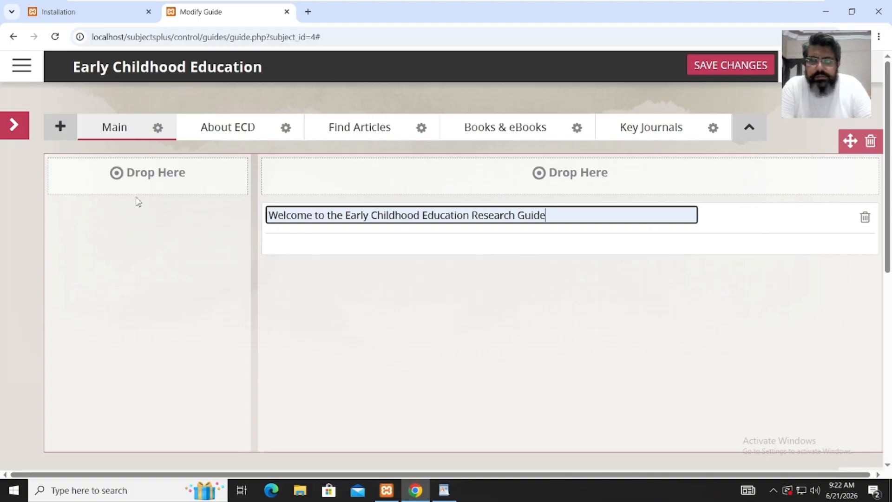
- Try adding a Link List box to the right column, then discard it
left_click(16, 134)
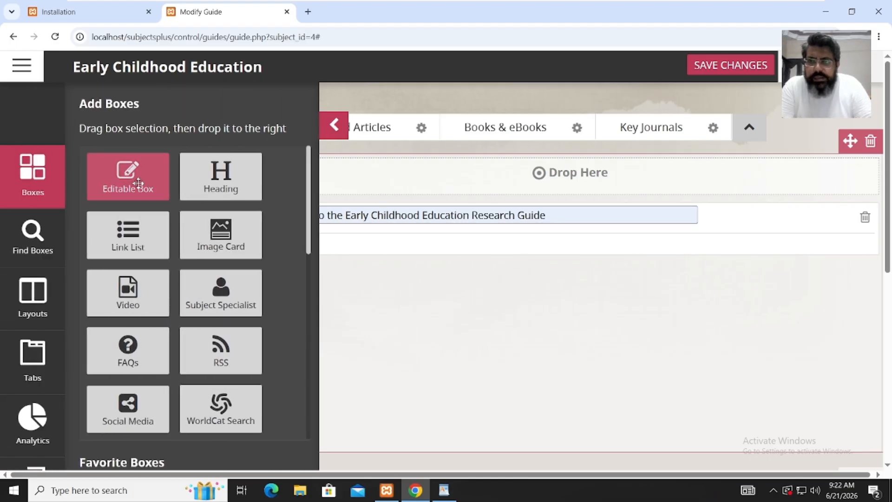
left_click_drag(211, 181, 446, 327)
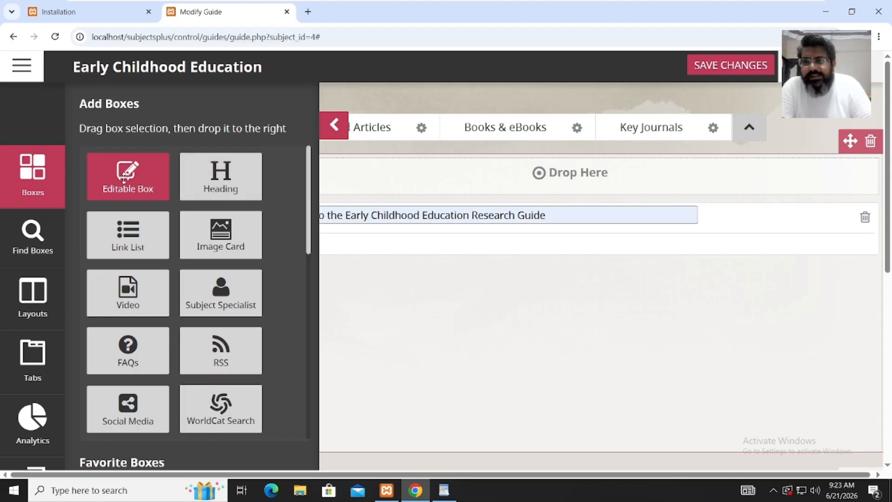
left_click_drag(127, 233, 415, 189)
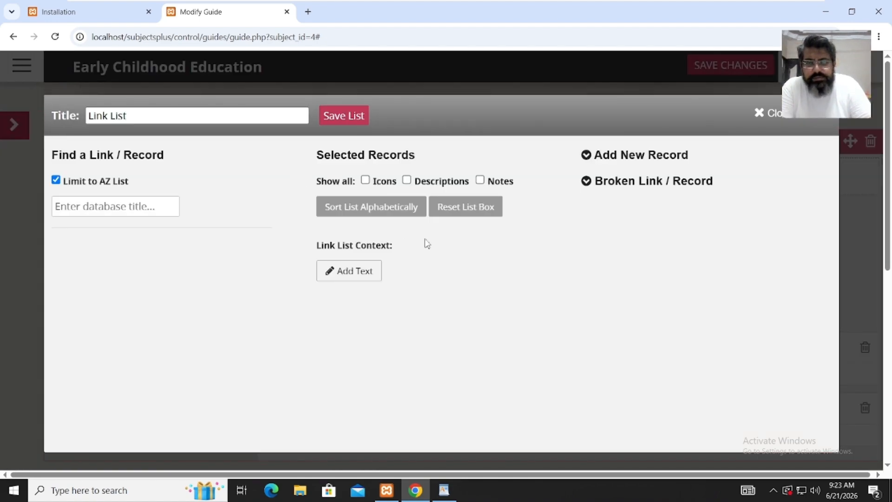
left_click(814, 117)
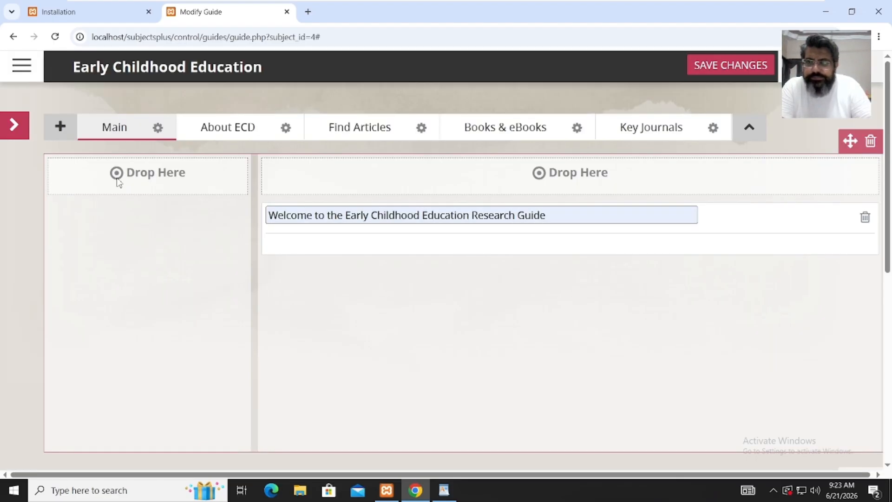
- Add an 'Important Links' heading box, save, and move it to the left column
left_click(10, 124)
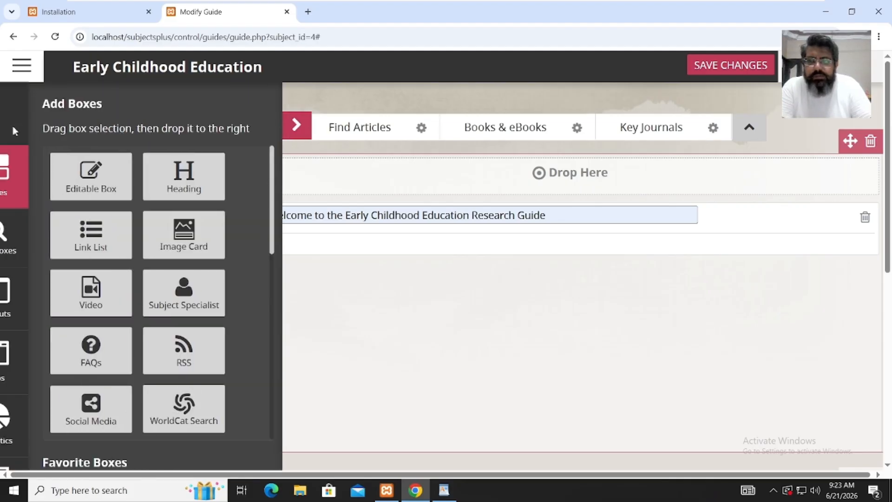
left_click_drag(220, 177, 419, 186)
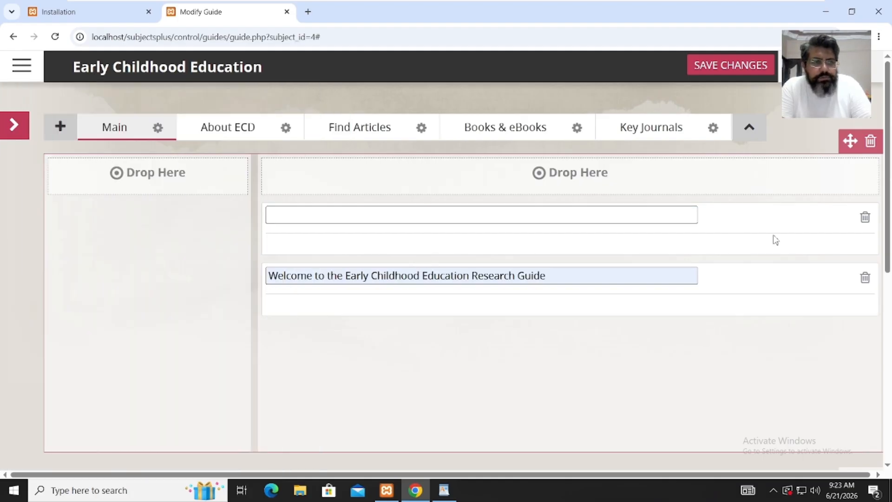
left_click(627, 219)
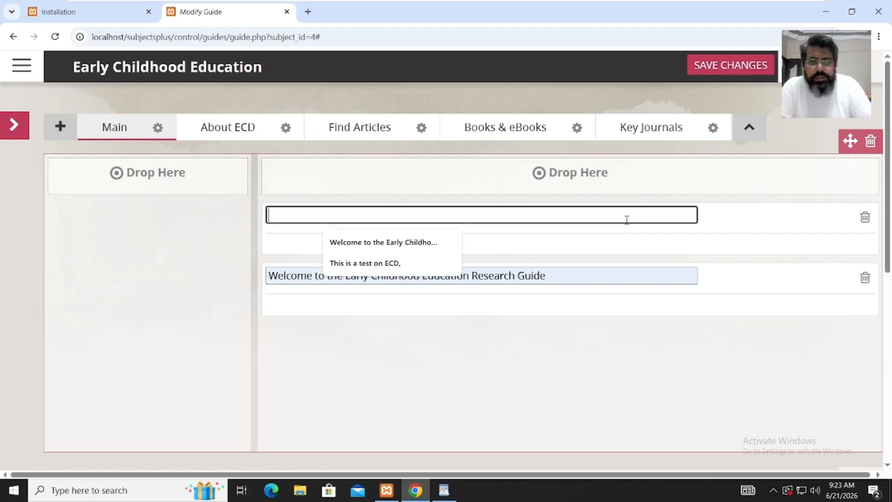
type("I")
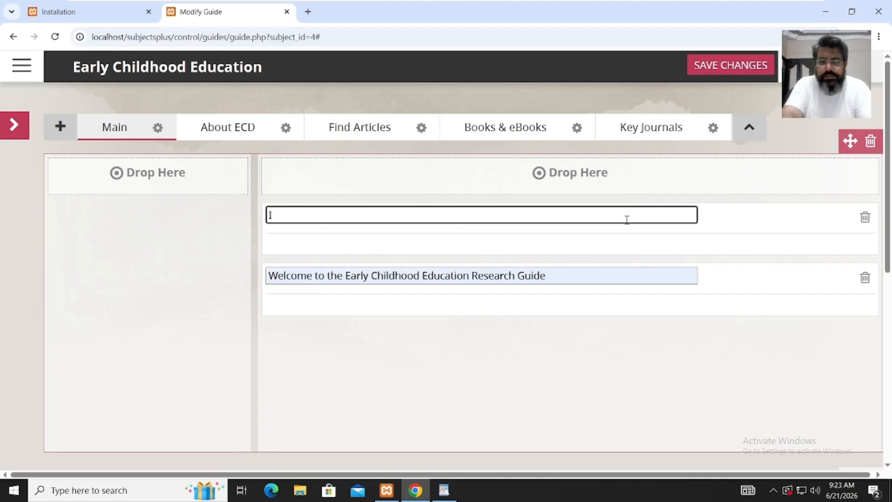
type("mportan")
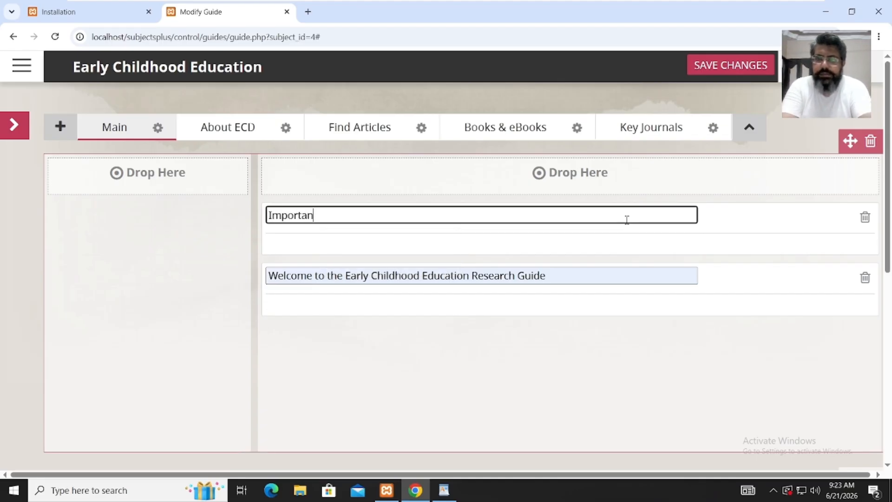
type("t Links")
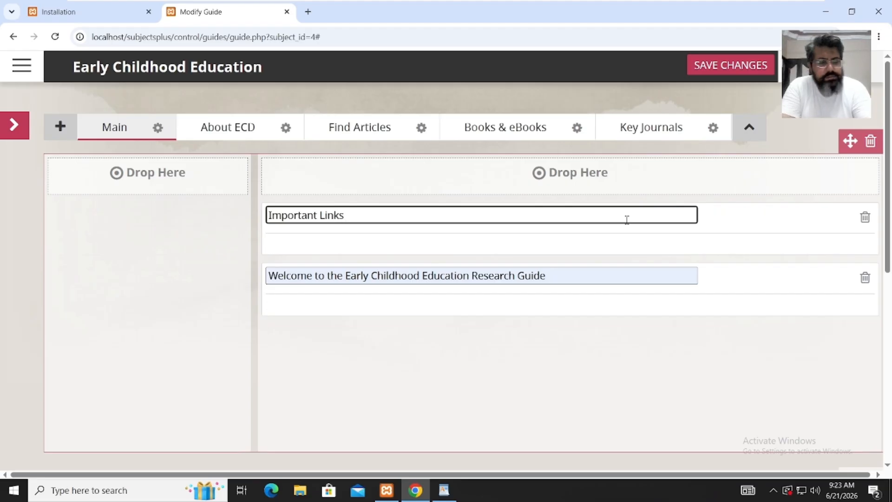
left_click(734, 64)
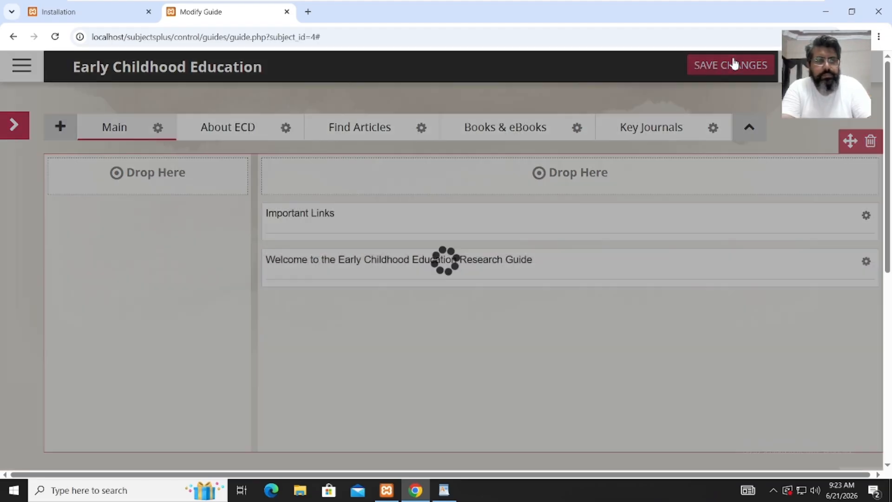
left_click_drag(785, 218, 223, 173)
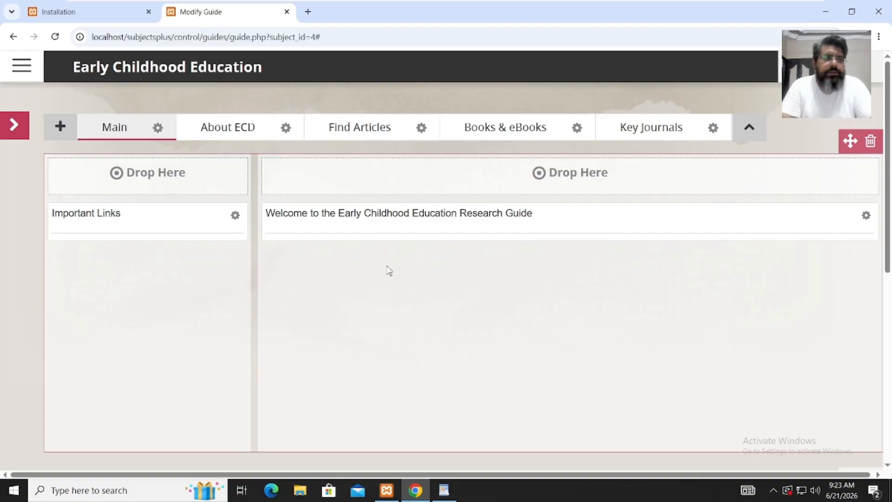
- Copy the welcome Content paragraph from the WordPad Guide Structure notes and go back to Chrome
left_click(443, 496)
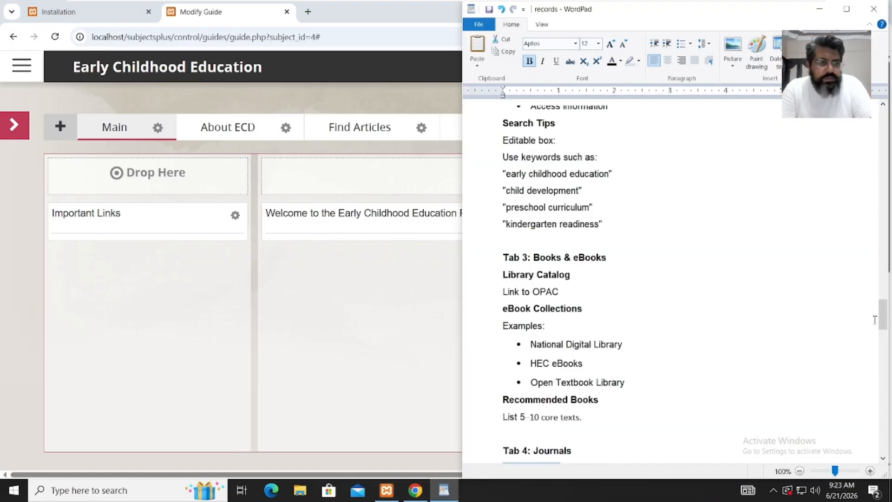
left_click_drag(882, 322, 879, 266)
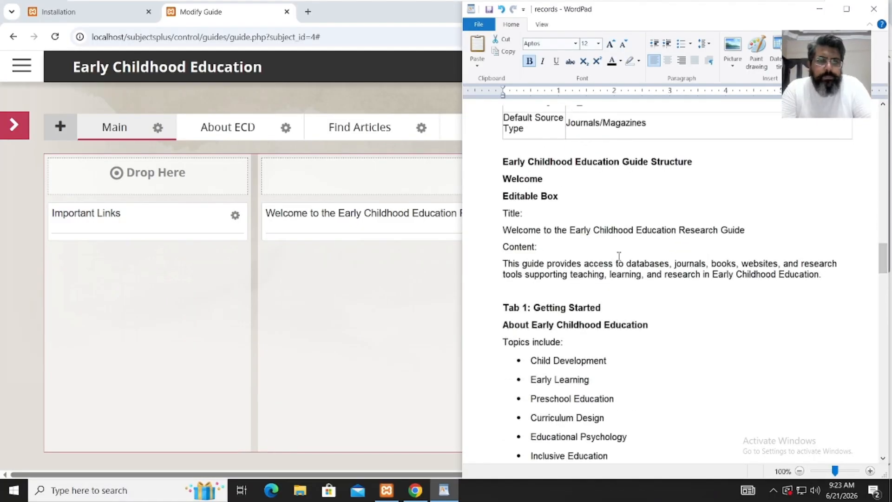
left_click_drag(507, 261, 789, 288)
key("ctrl+c")
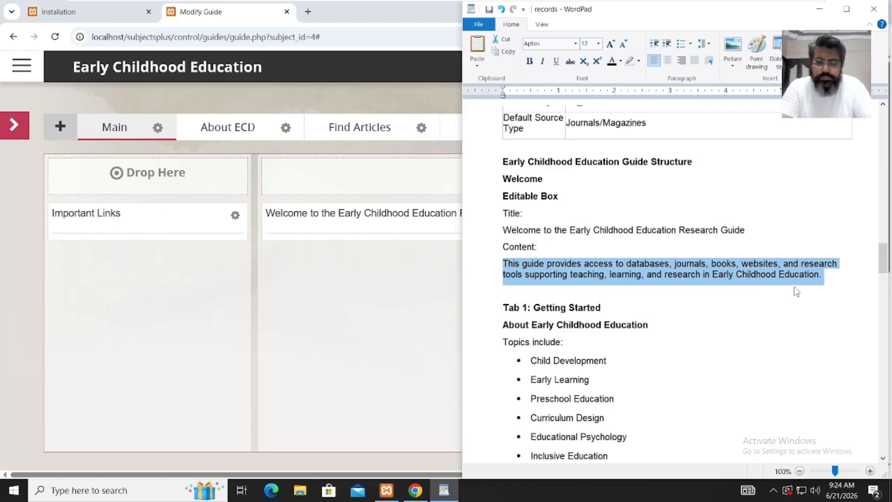
left_click(305, 357)
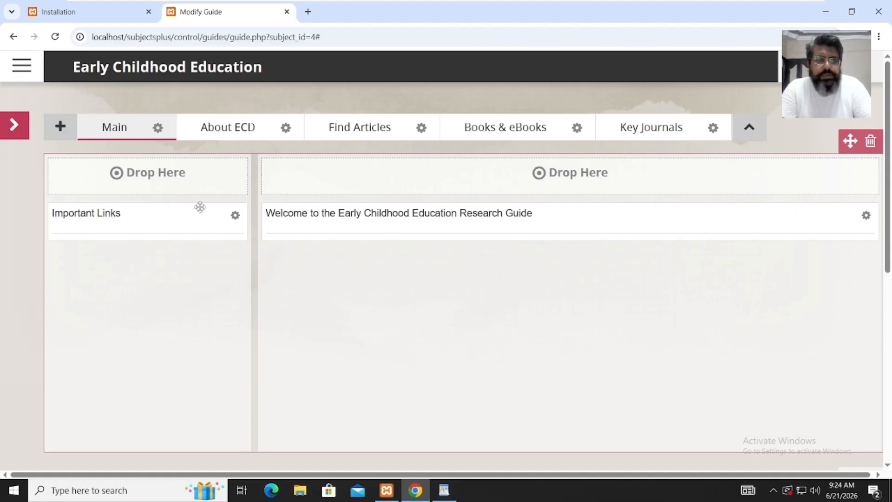
- Add an Editable Box to the Main tab's right column and paste in the guide description paragraph
left_click(15, 127)
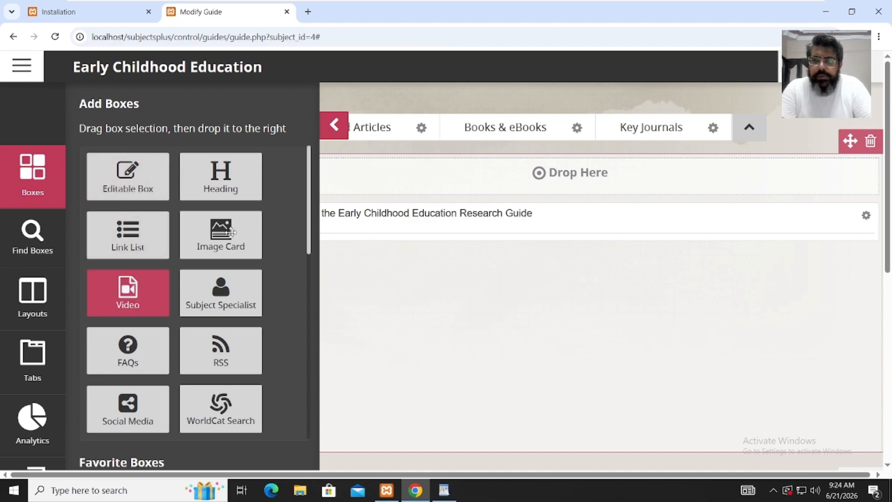
left_click_drag(396, 217, 479, 191)
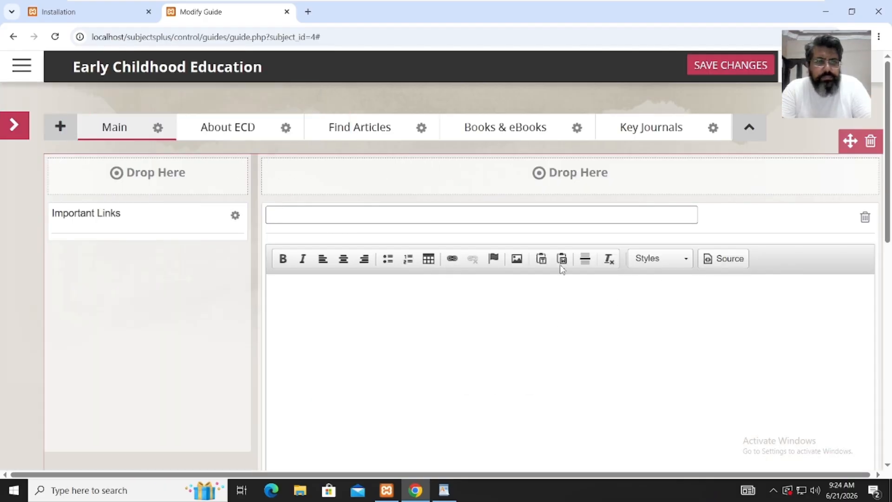
left_click_drag(888, 254, 888, 277)
left_click(652, 257)
key("ctrl+v")
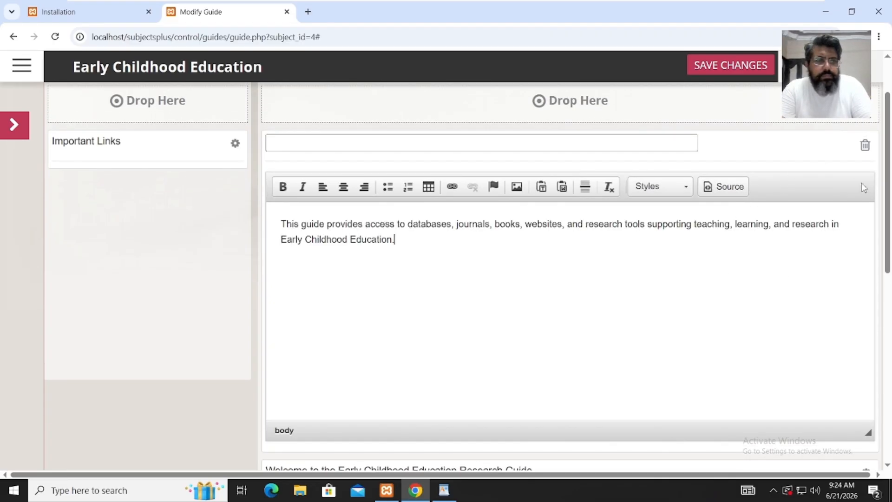
- Apply the Book Cover style, save the box, and move the welcome heading above it
left_click(678, 195)
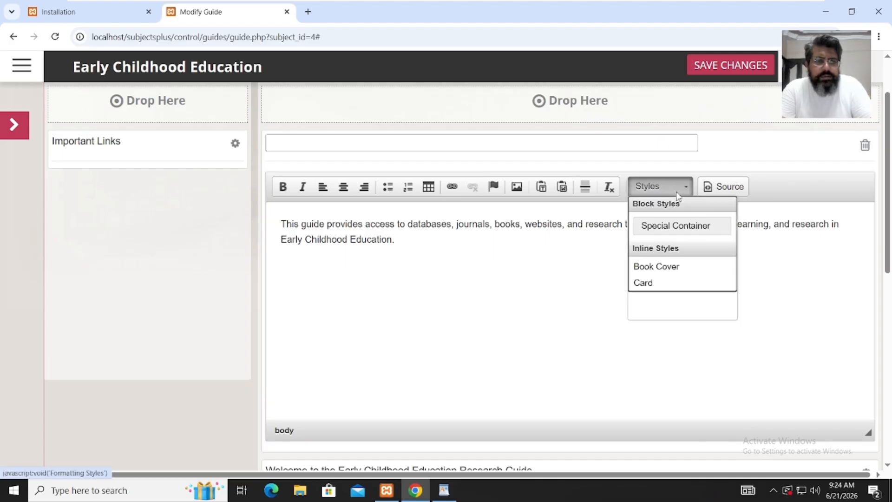
left_click(678, 194)
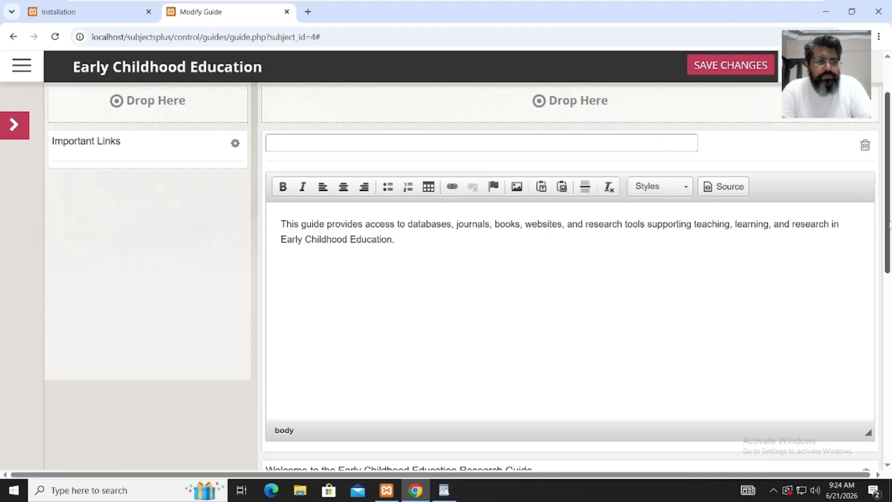
left_click_drag(888, 225, 888, 207)
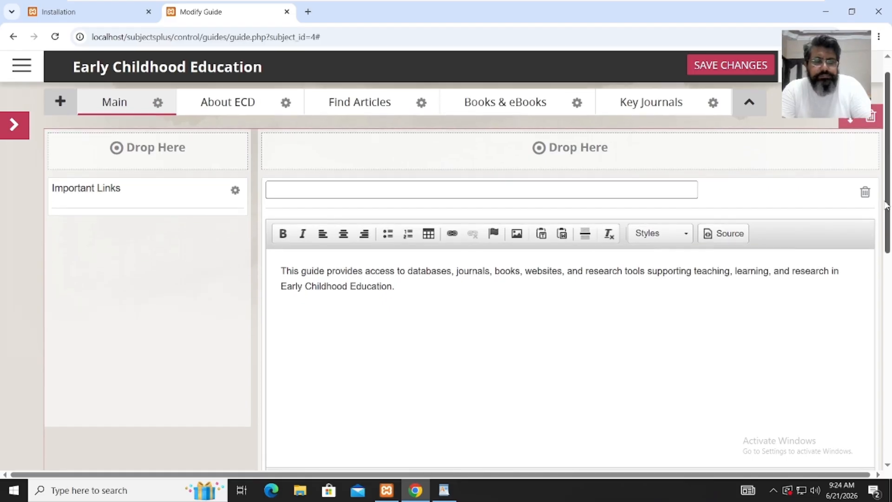
left_click(678, 235)
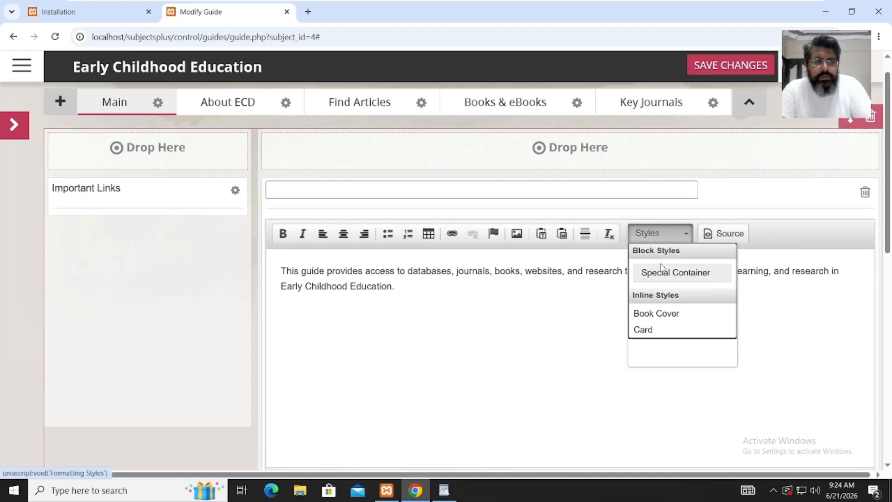
left_click(665, 314)
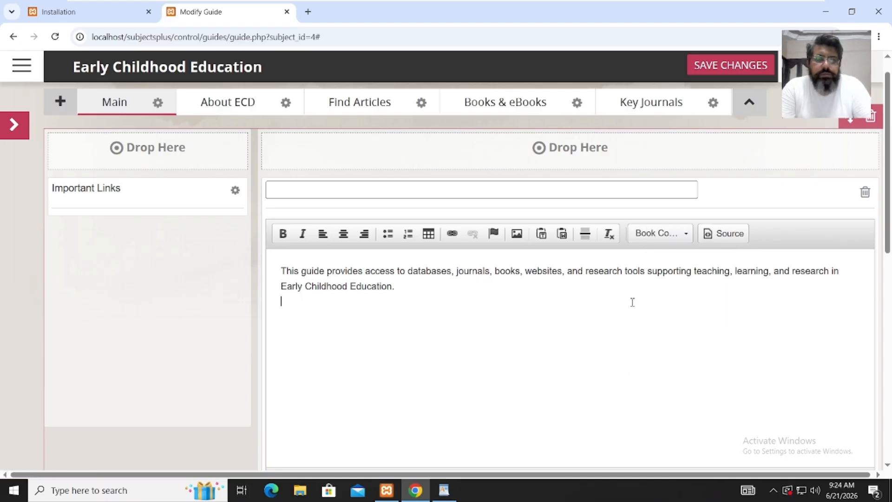
left_click(758, 67)
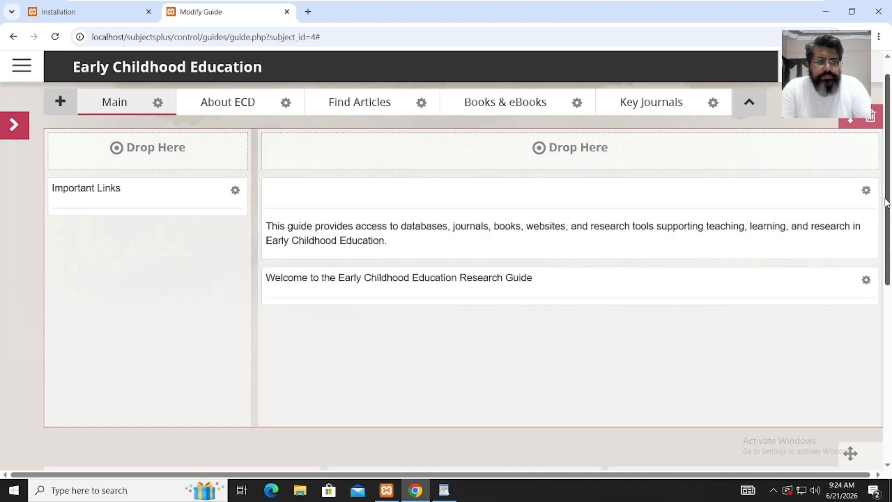
left_click_drag(745, 289, 738, 216)
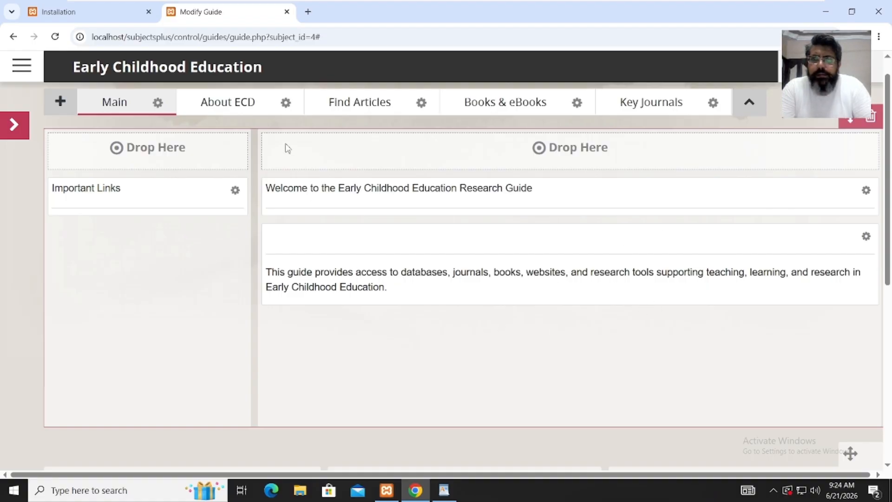
- Switch the guide editor to the About ECD tab, then bring up the WordPad records notes
left_click(244, 114)
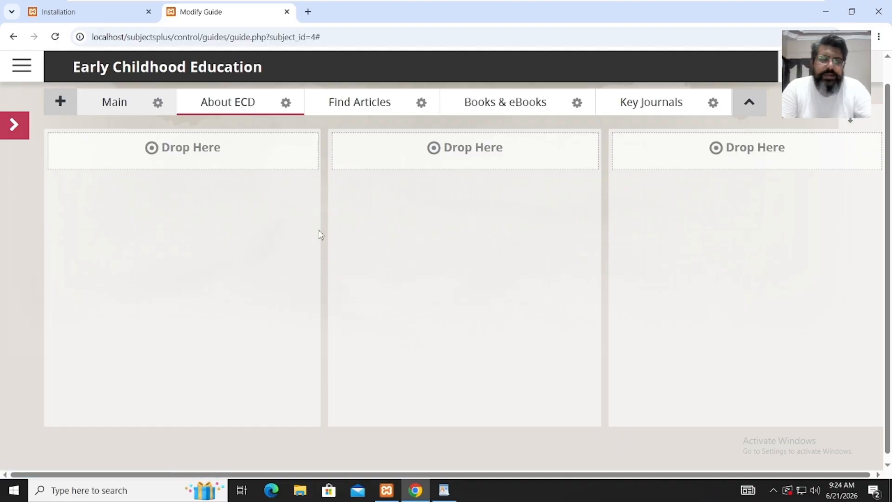
left_click(446, 491)
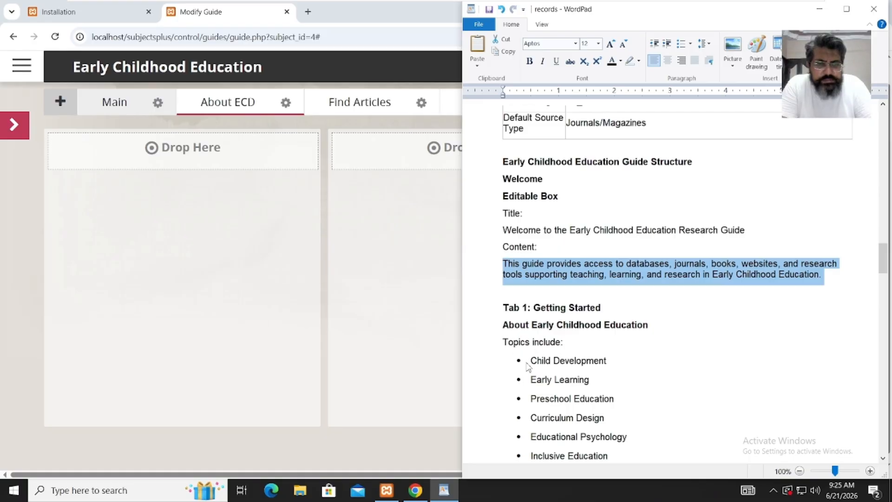
- Copy the notes from 'Topics include:' through 'Handbooks' and return to the guide editor
left_click_drag(531, 361, 615, 157)
left_click_drag(883, 321, 883, 275)
left_click(778, 306)
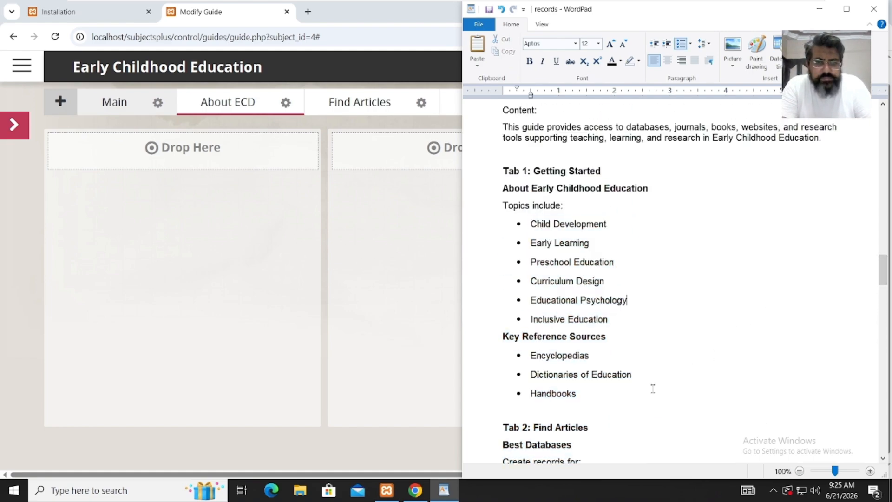
left_click_drag(575, 387, 507, 223)
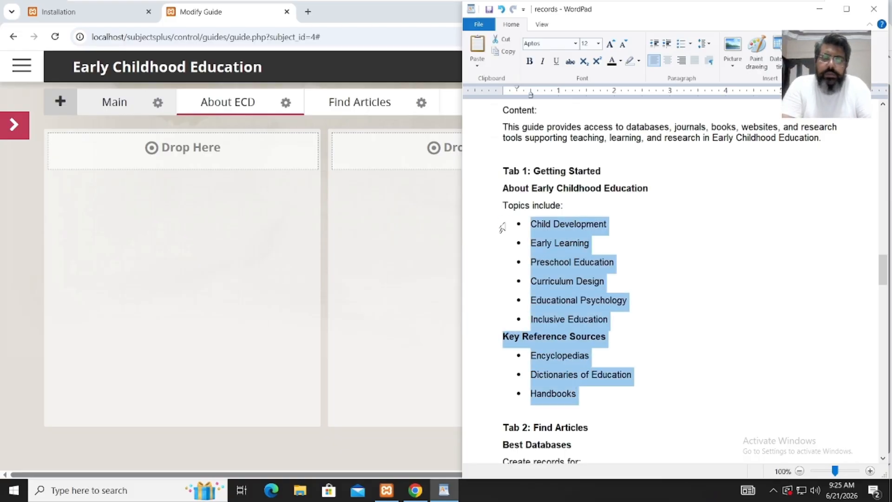
key("shift+Up")
key("shift+Up")
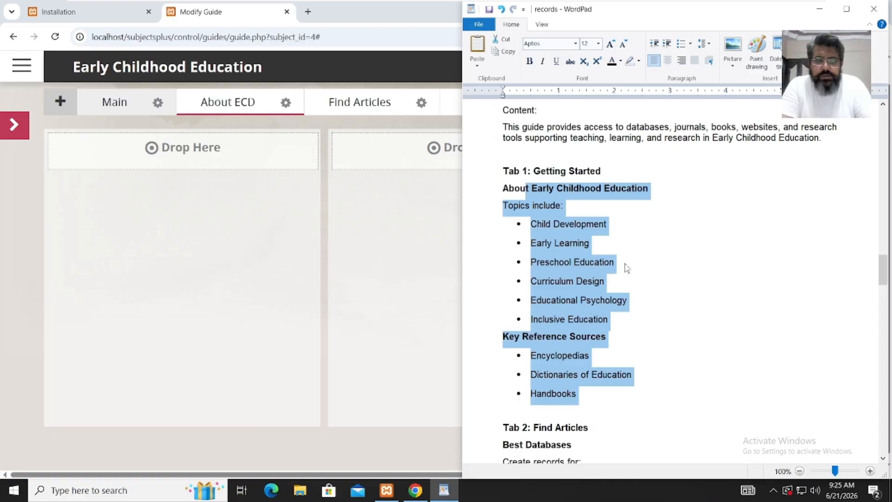
key("shift+Down")
key("shift+Left")
key("shift+Left")
key("shift+Left")
key("shift+Left")
key("shift+Left")
key("shift+Left")
key("shift+Left")
key("shift+Right")
key("ctrl+c")
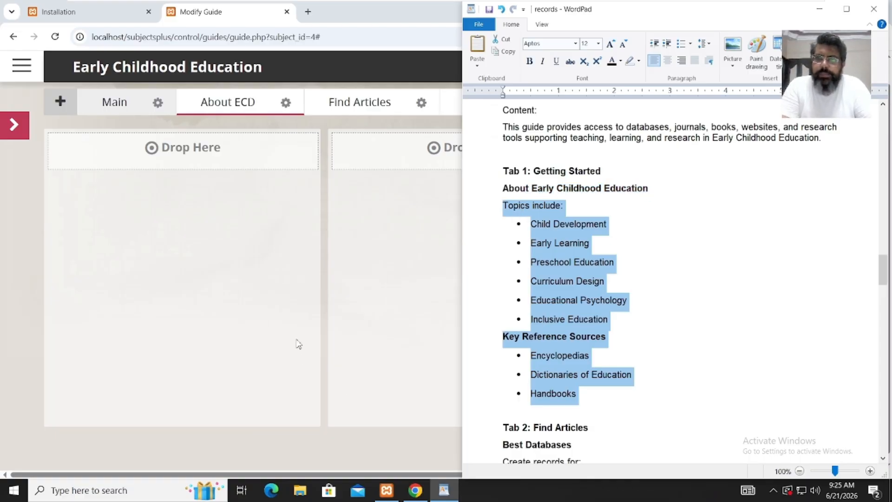
left_click(417, 298)
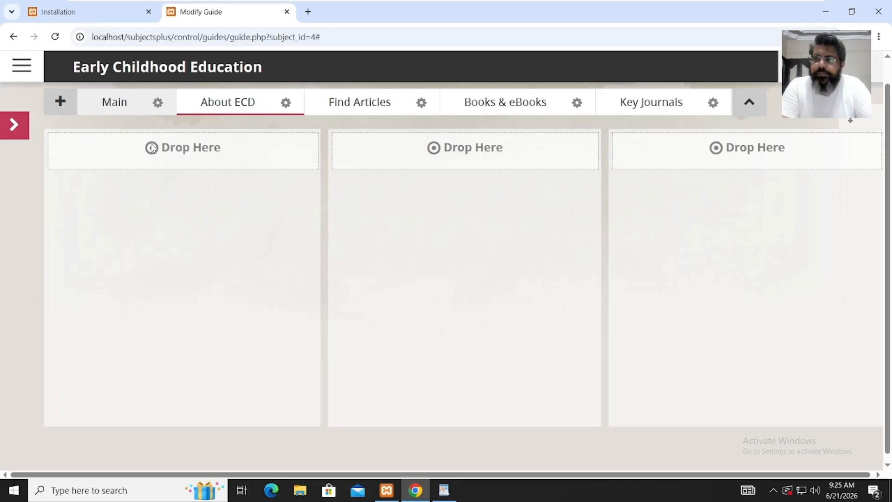
- Add an Editable Box on About ECD with the pasted topics list, removing the 'Topics include:' line
left_click(13, 126)
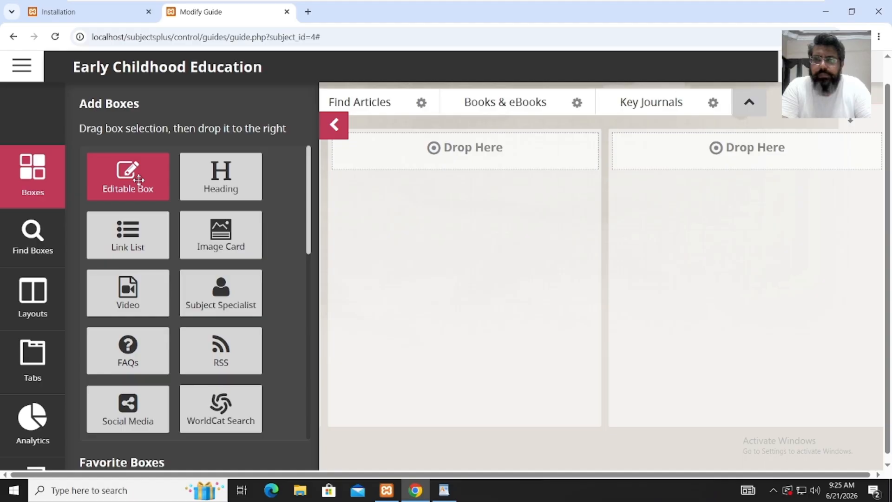
left_click_drag(143, 174, 436, 159)
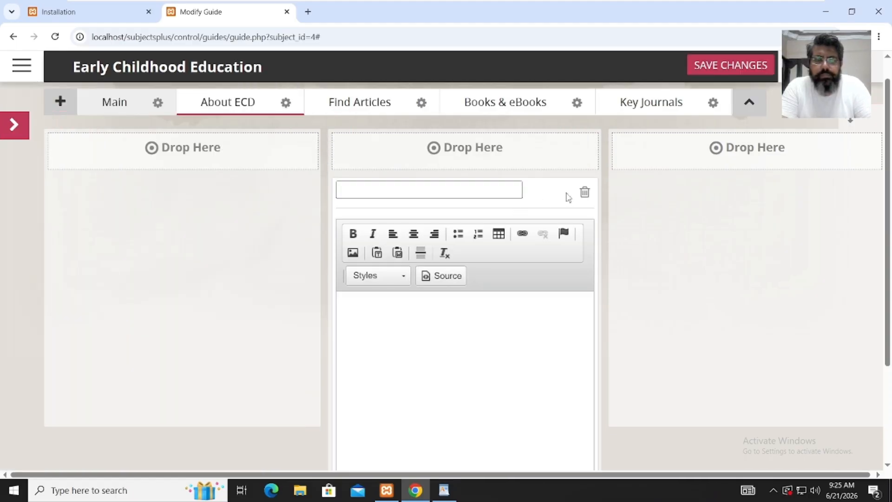
left_click(439, 193)
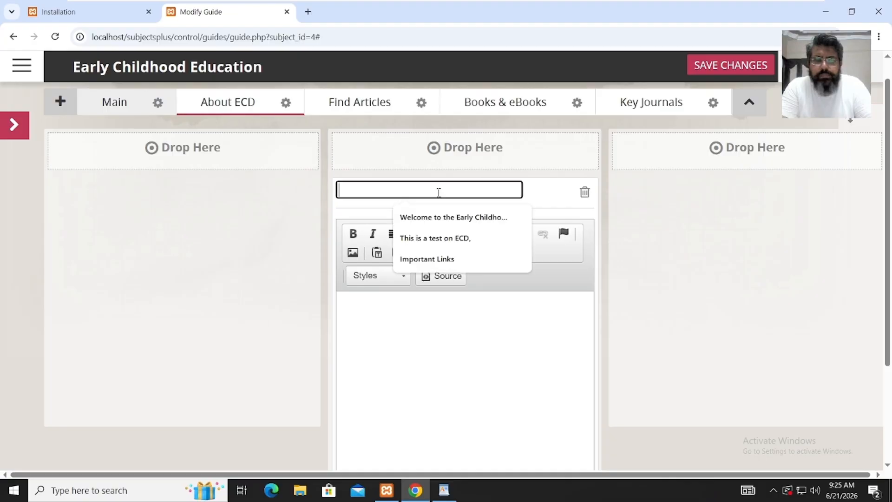
left_click(431, 327)
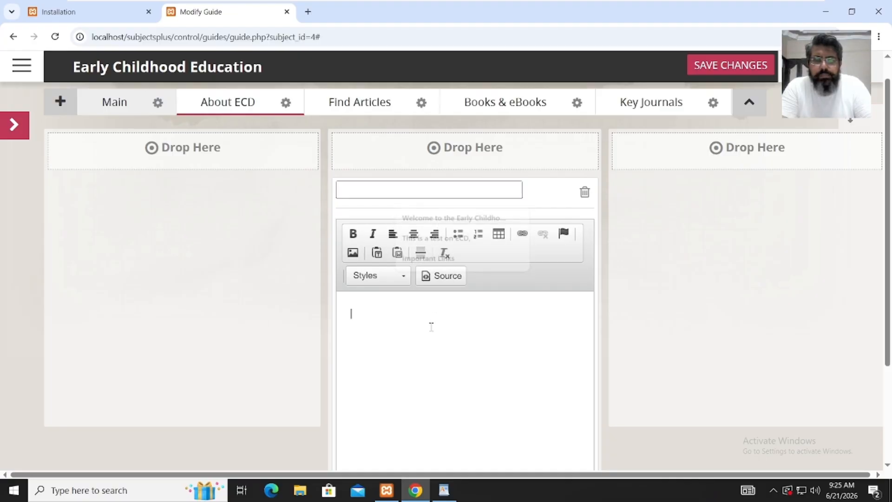
key("ctrl+v")
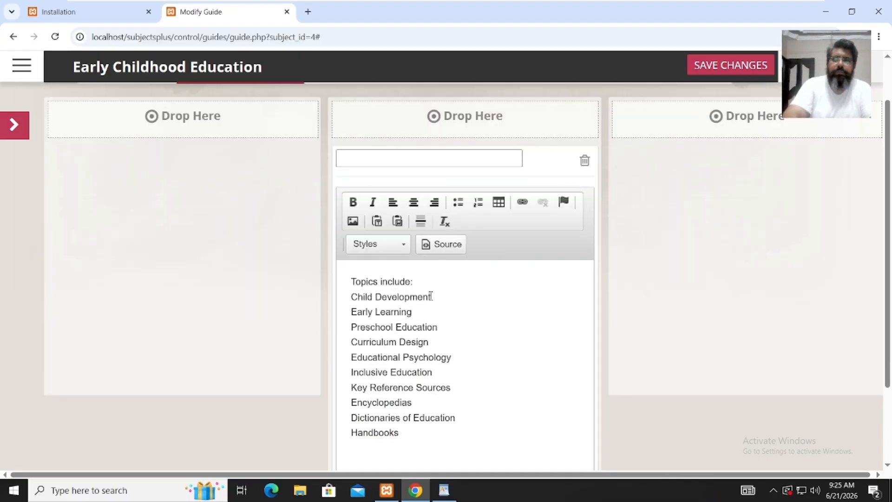
left_click_drag(426, 281, 338, 282)
key("ctrl+c")
key("Delete")
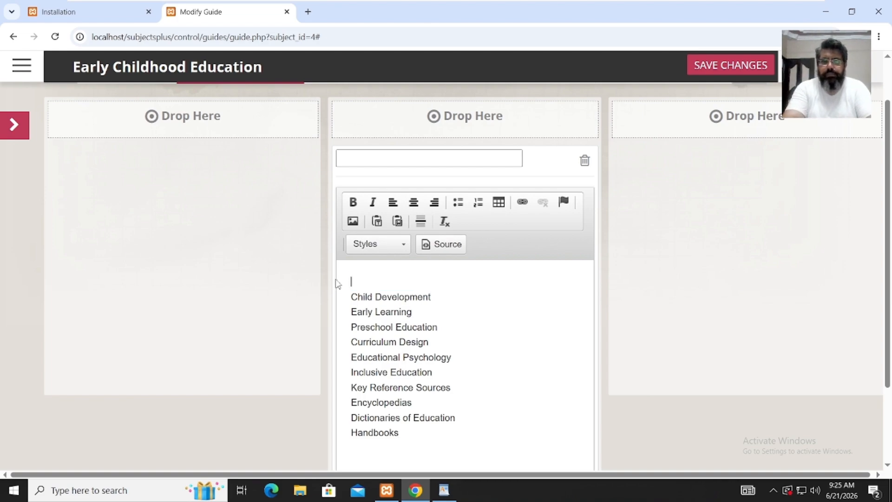
key("Delete")
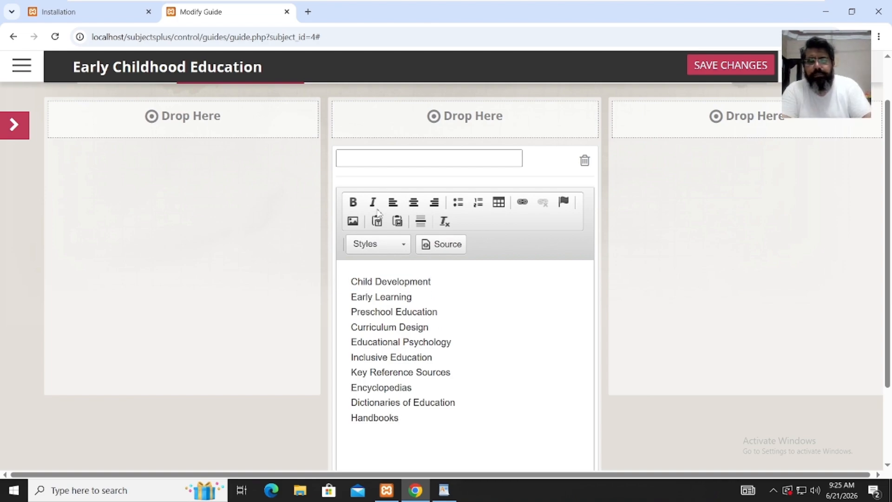
- Title the box 'Topics include:', save it, move it to the left column, and open the public view
left_click(395, 159)
key("ctrl+v")
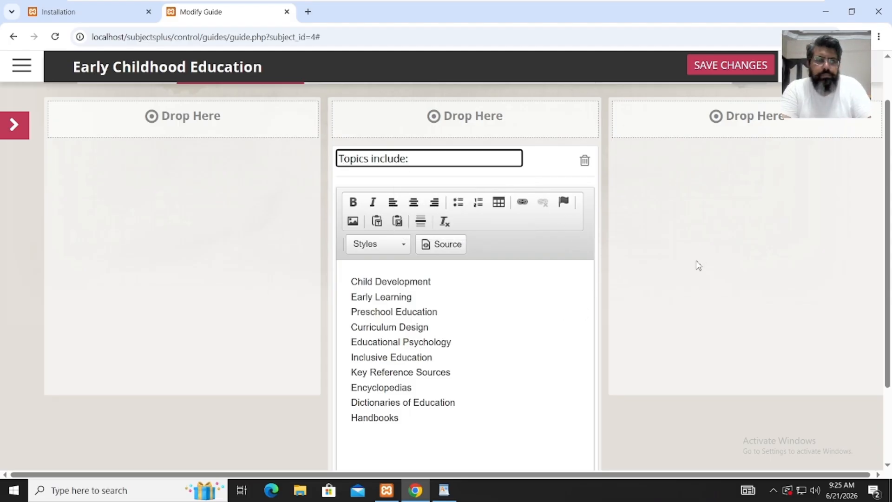
left_click(734, 61)
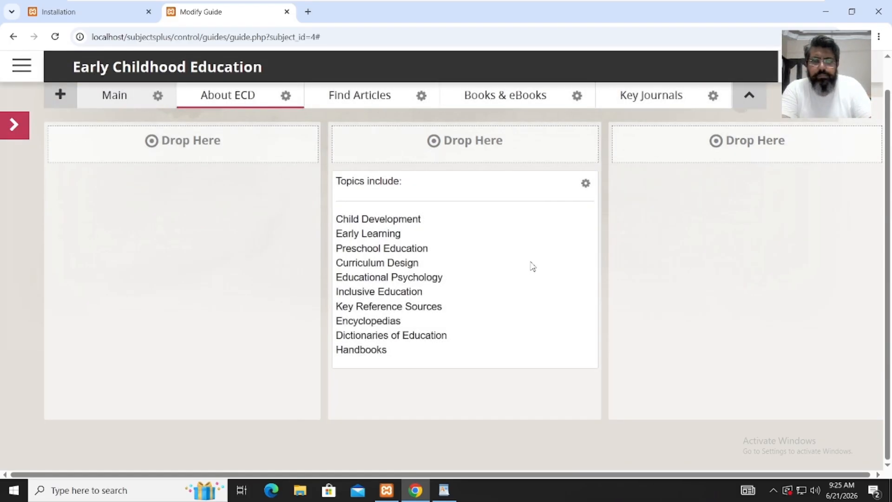
left_click_drag(512, 182, 247, 156)
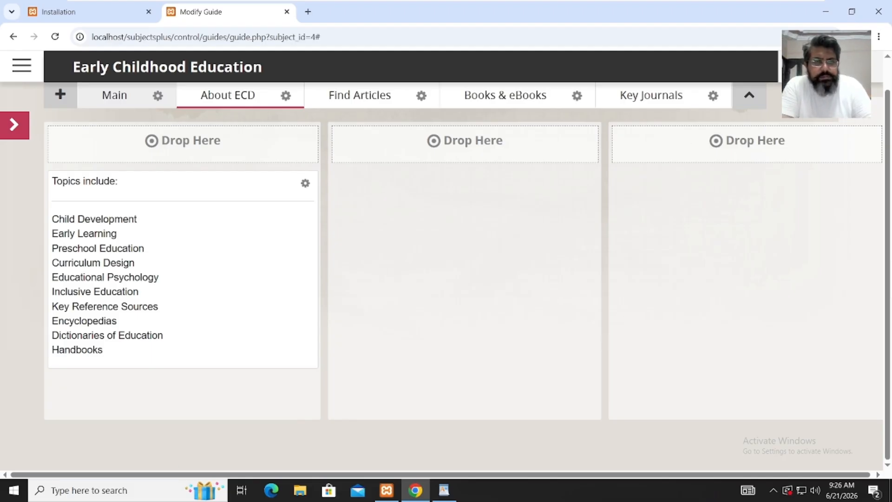
left_click(826, 67)
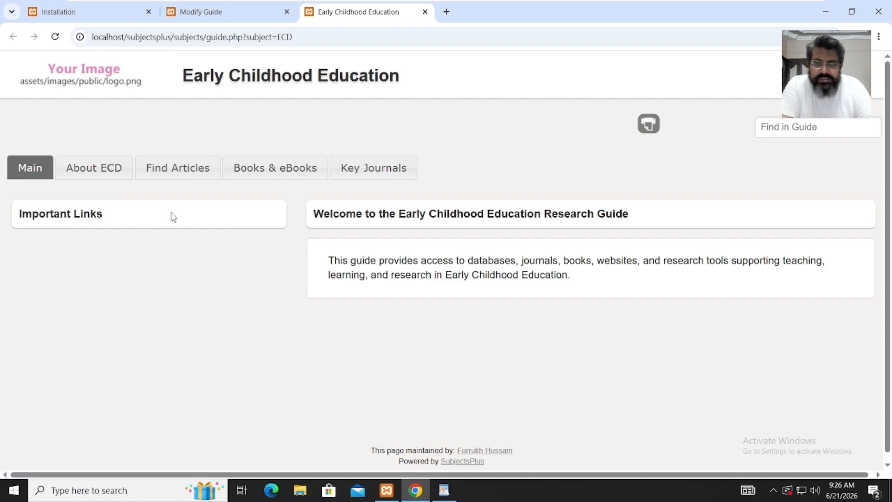
left_click(112, 178)
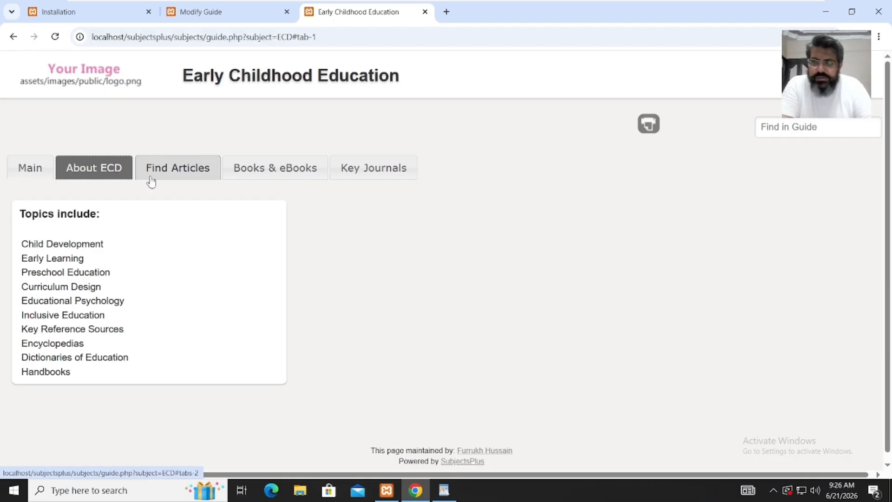
left_click(151, 181)
left_click(255, 177)
right_click(356, 176)
right_click(22, 172)
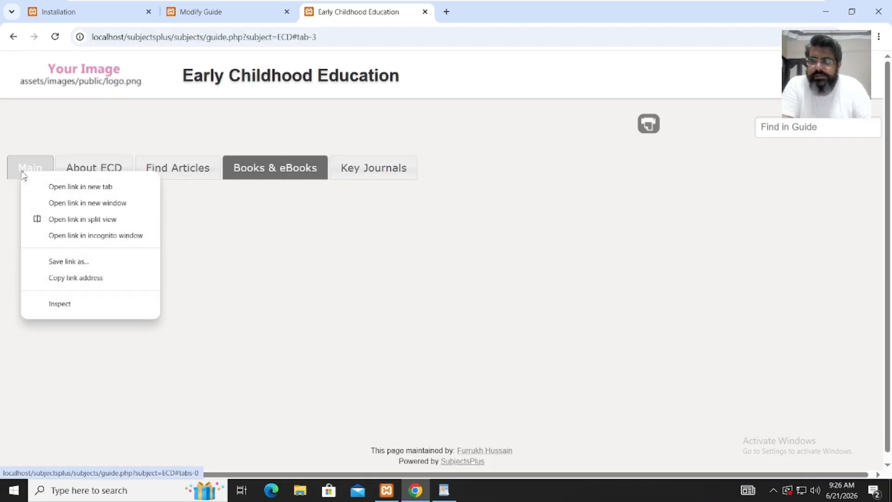
left_click(253, 259)
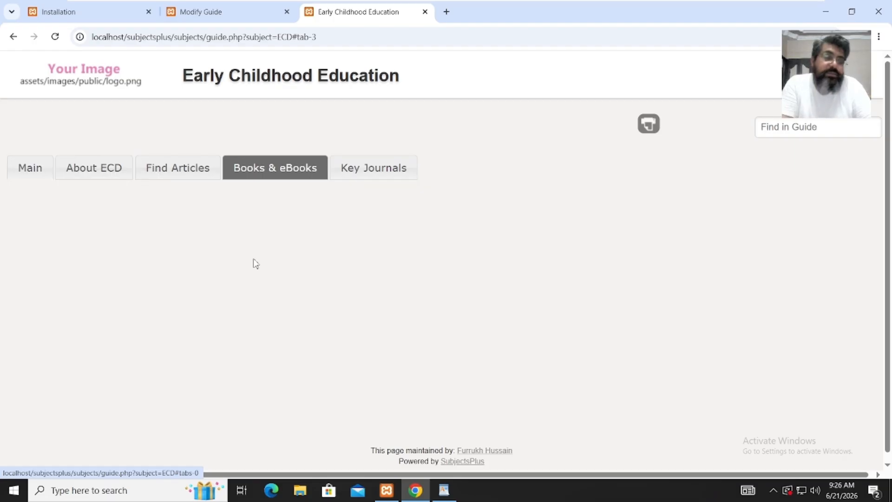
left_click(32, 176)
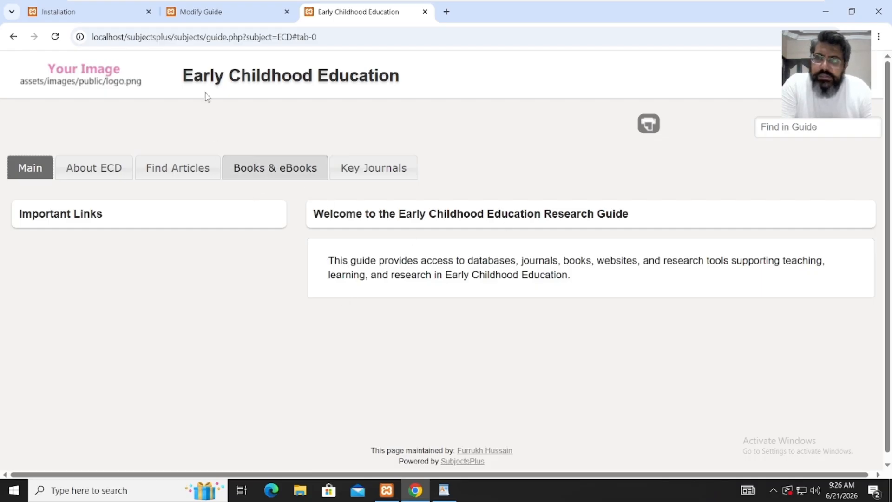
- Browse the Records A-Z list with full_text and openurl filters, then visit the FAQ and TalkBack admin pages
left_click(204, 12)
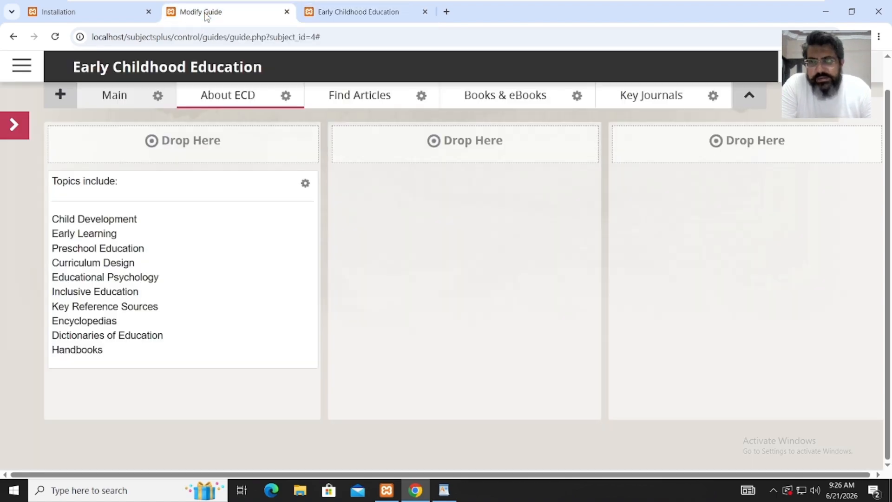
left_click(27, 69)
mouse_move(216, 81)
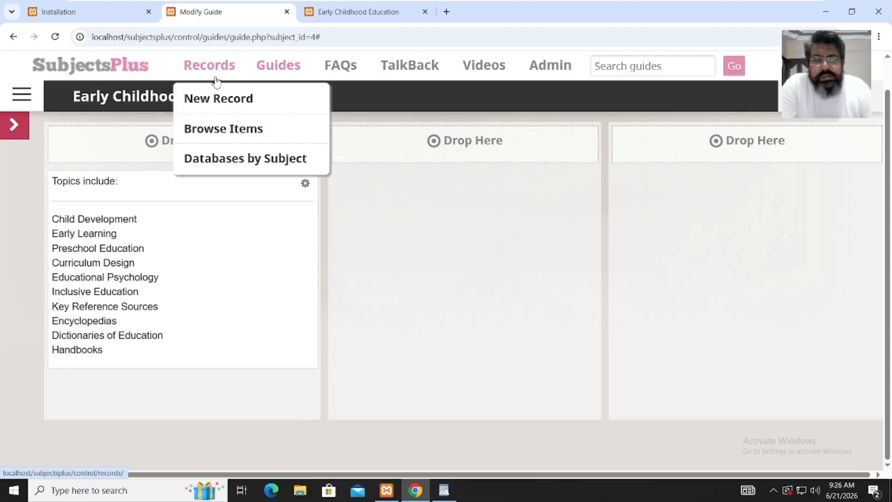
left_click(223, 129)
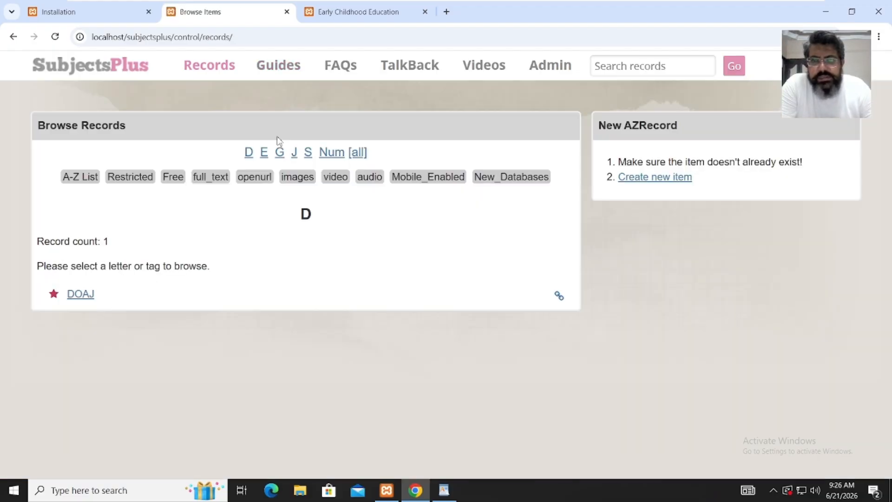
left_click(80, 184)
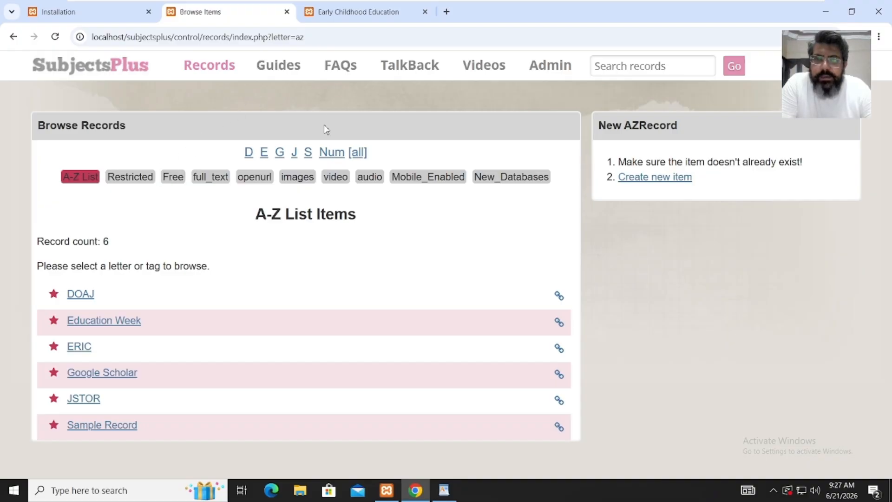
left_click(206, 179)
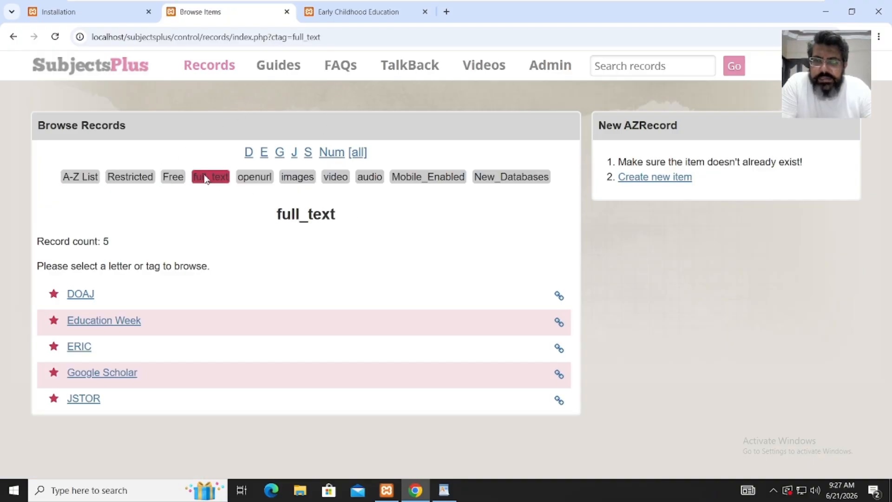
left_click(252, 179)
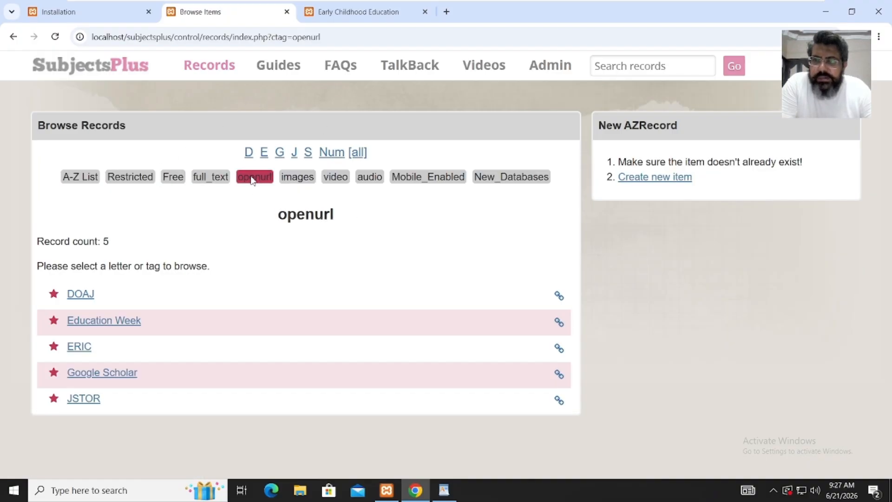
left_click(339, 74)
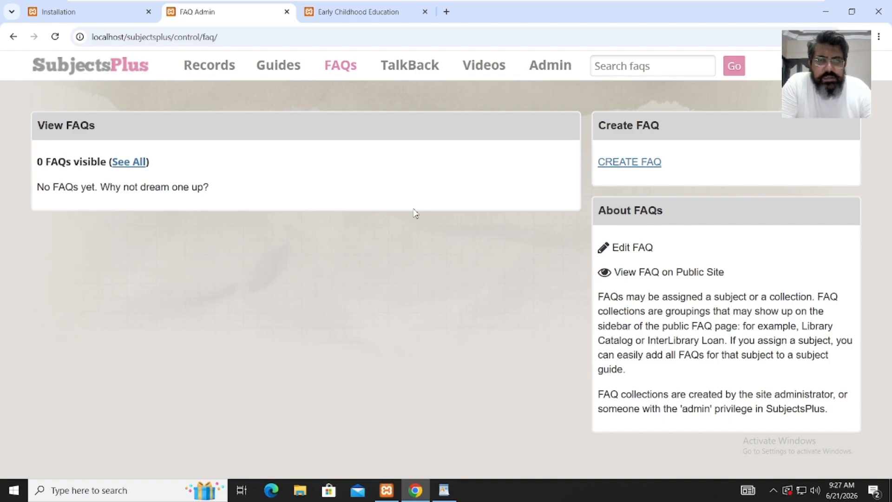
left_click(422, 74)
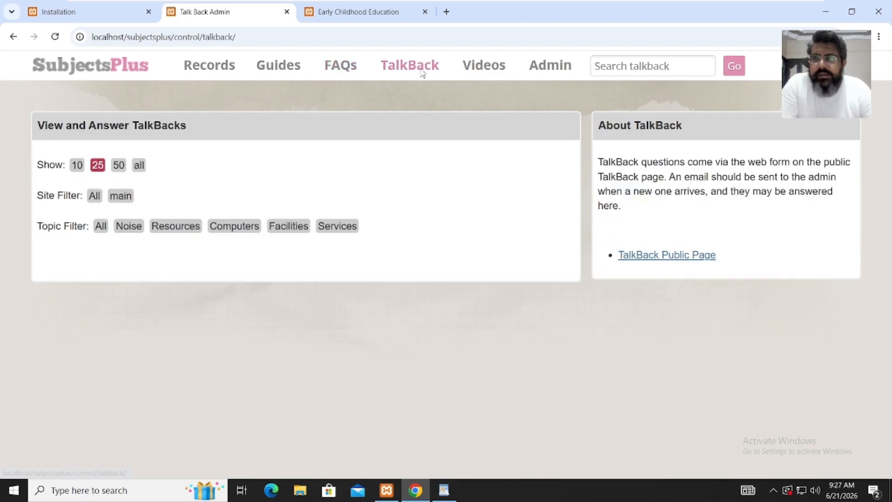